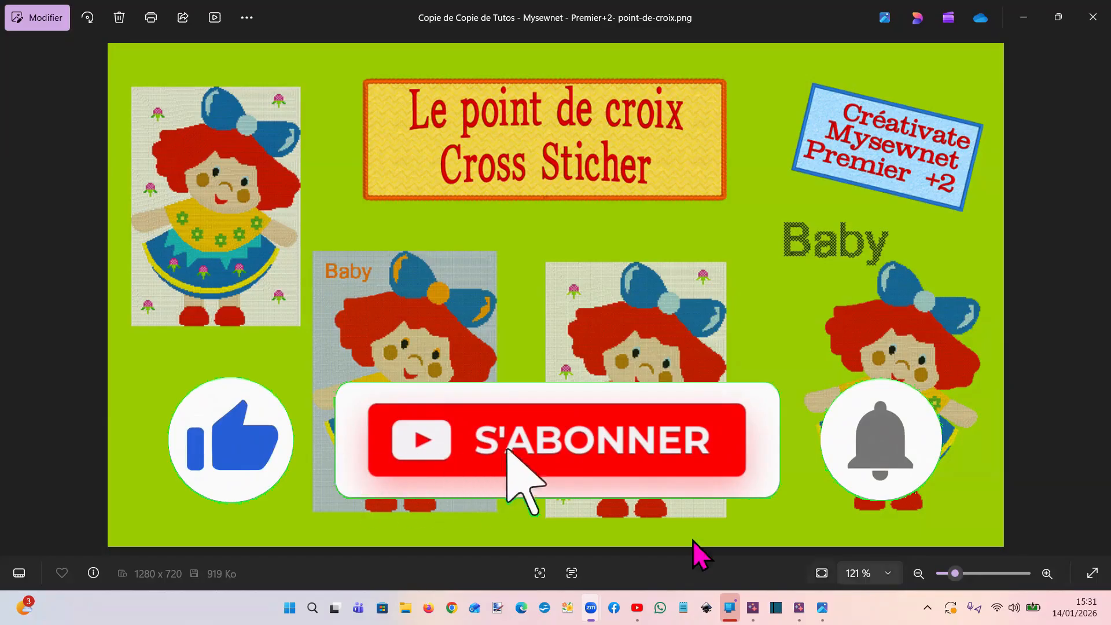
Examine how the coloured stitches of the rabbit design in Lapin.krz 2.krz line up with the background chart's grid
mouse_move(800, 608)
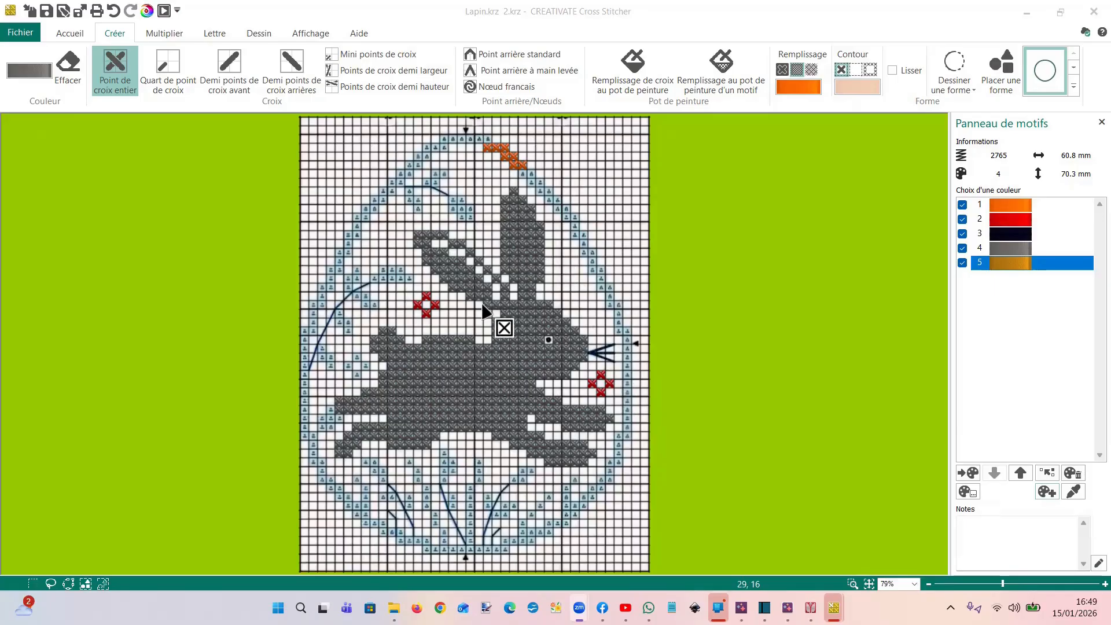
scroll(487, 315, "up", 2)
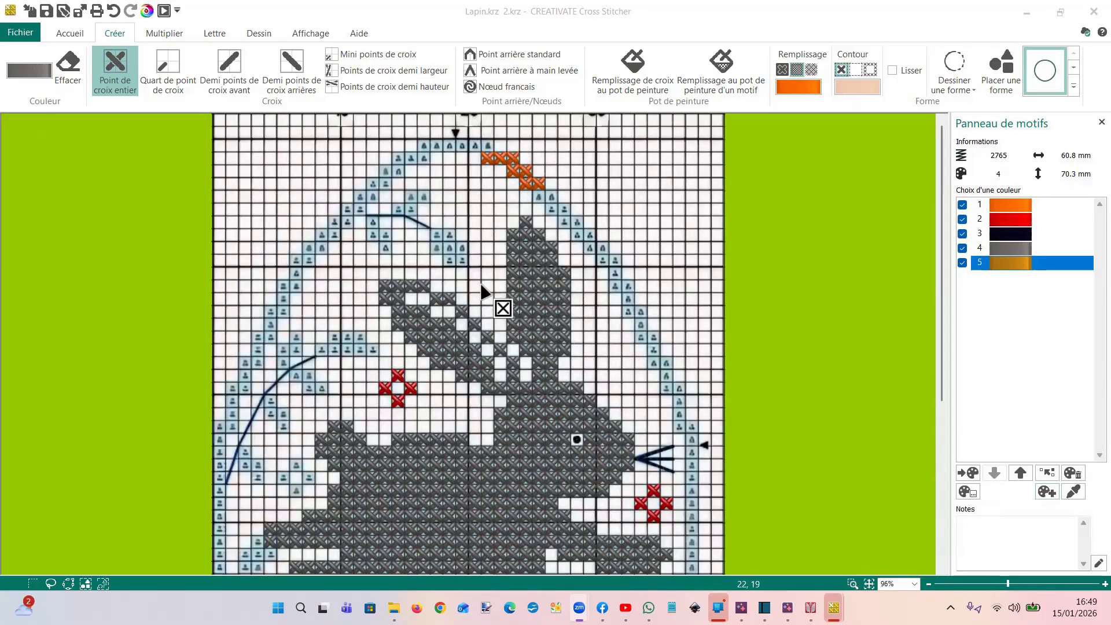
scroll(408, 268, "up", 3)
scroll(409, 267, "down", 1)
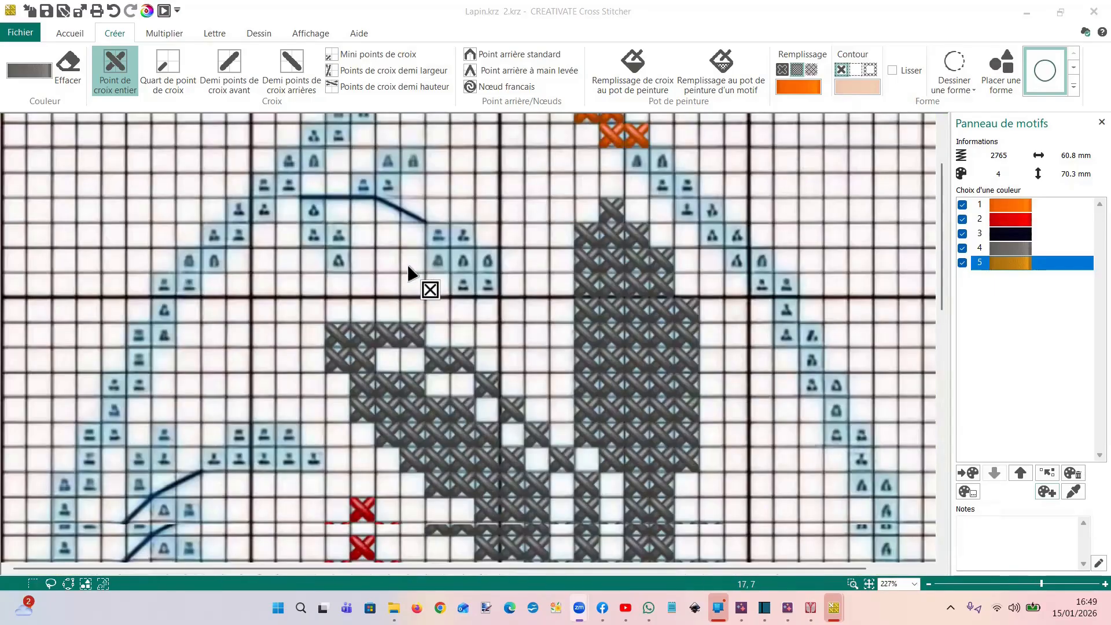
scroll(408, 266, "down", 1)
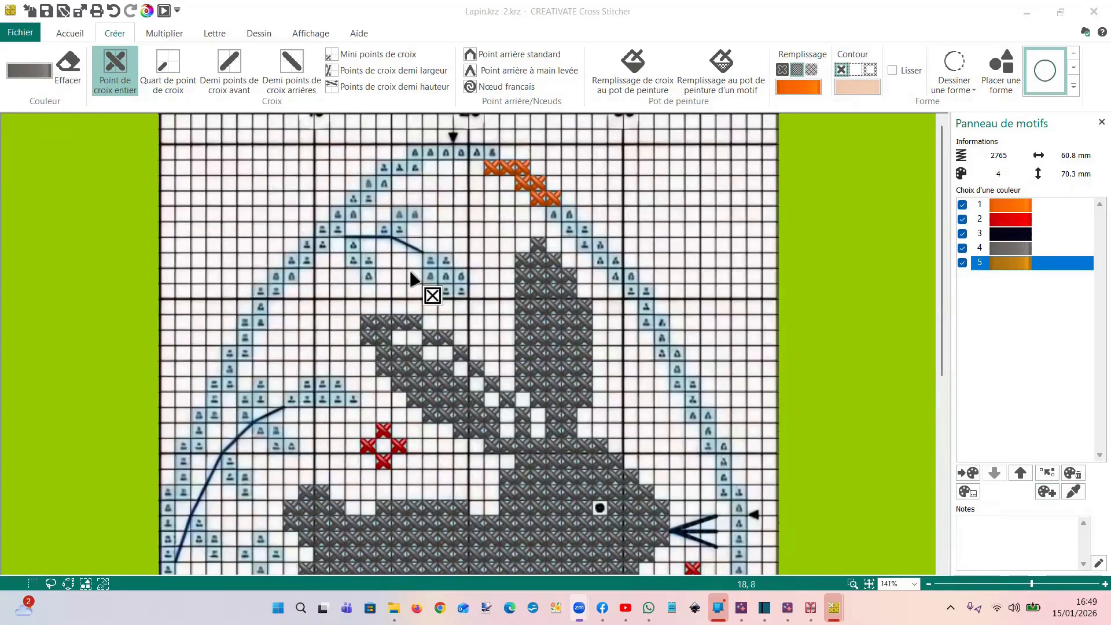
scroll(412, 273, "down", 1)
scroll(657, 506, "down", 1)
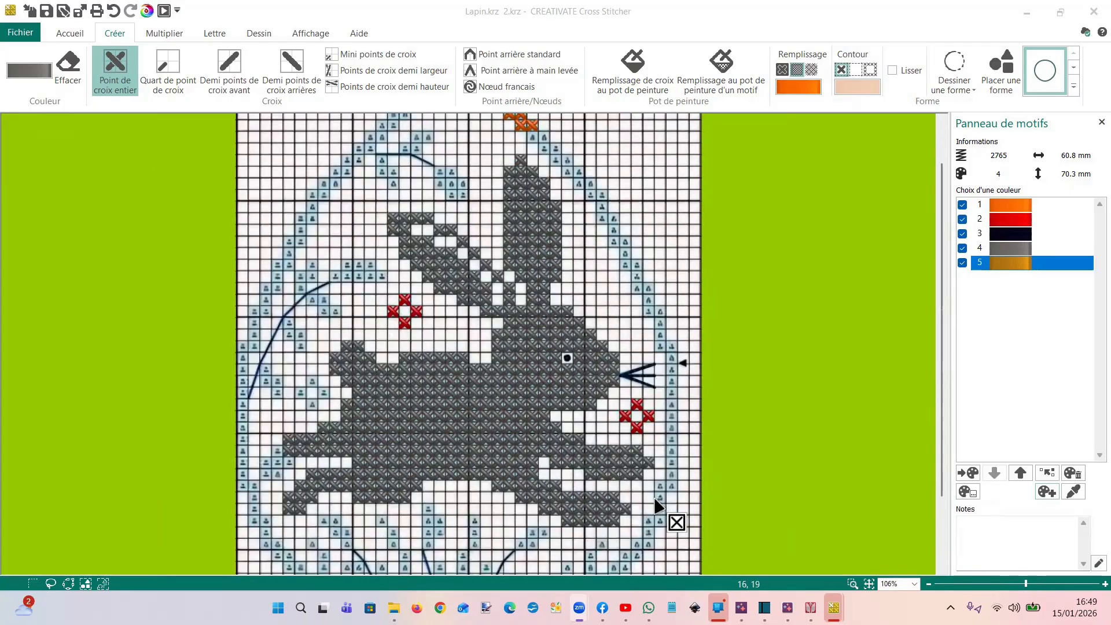
Switch to Lapin. DECALE.krz and examine how the red stitches sit against the background chart's grid
mouse_move(833, 608)
left_click(710, 530)
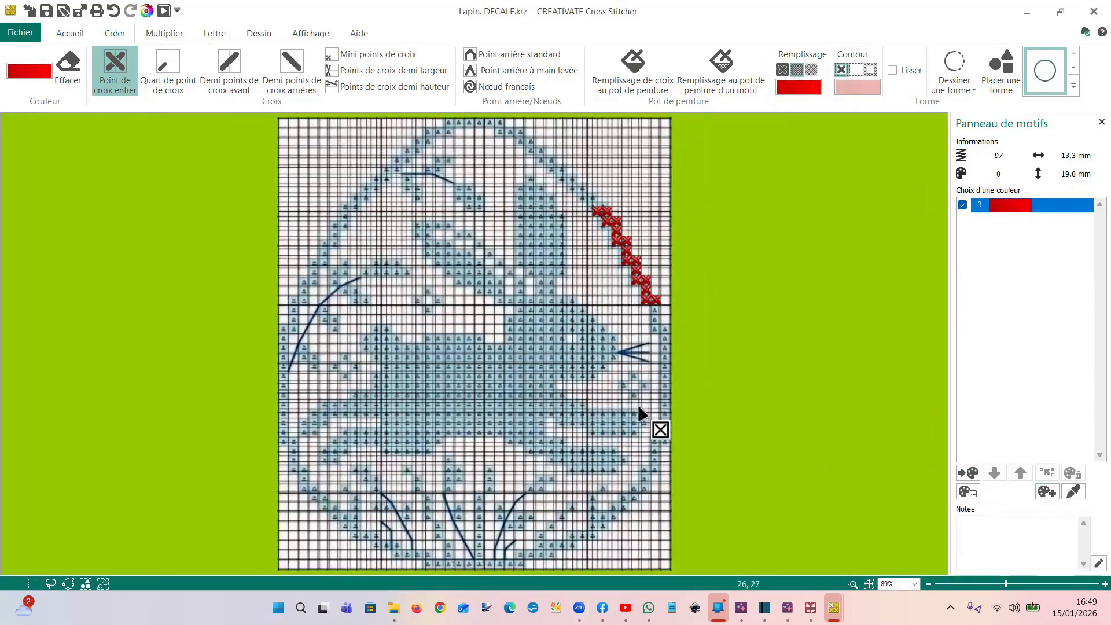
scroll(700, 358, "up", 1)
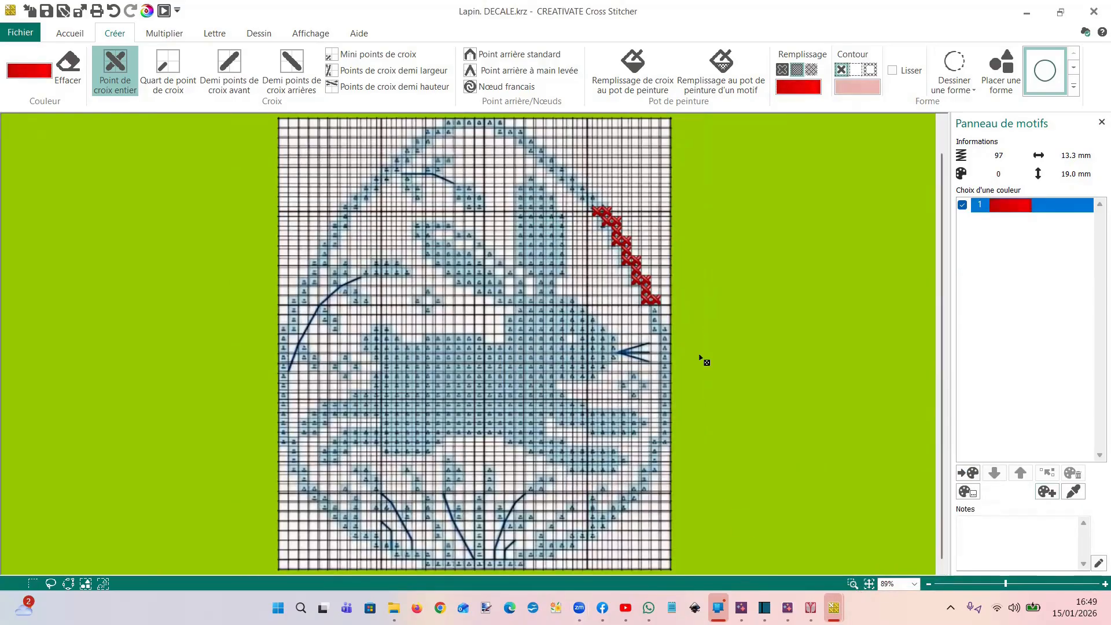
scroll(689, 357, "up", 5)
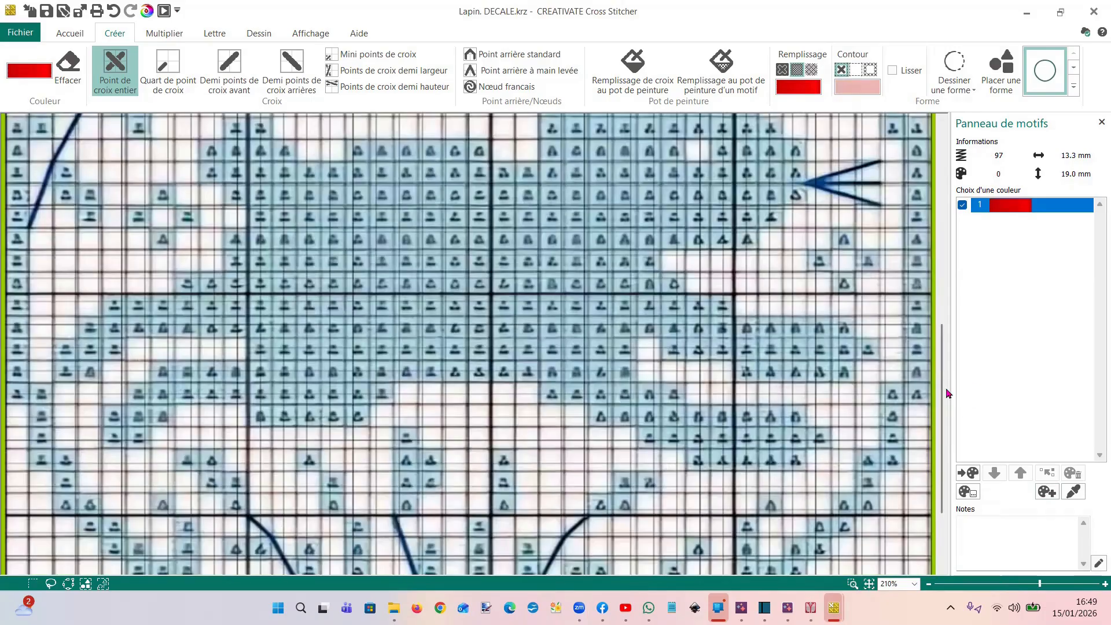
left_click_drag(945, 397, 945, 287)
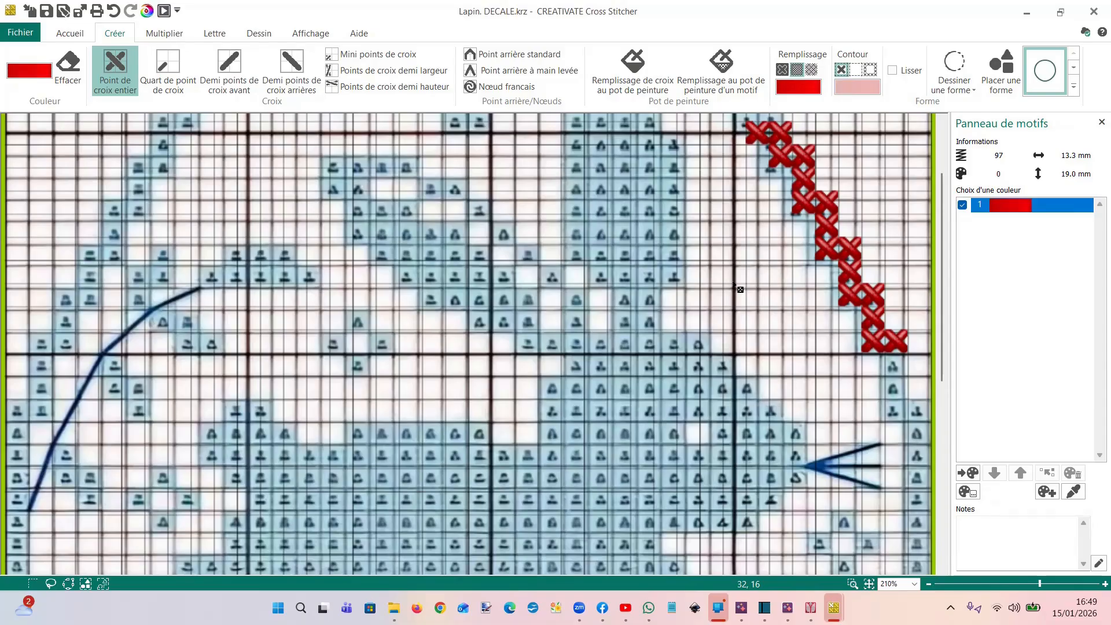
scroll(735, 284, "down", 1)
left_click(853, 583)
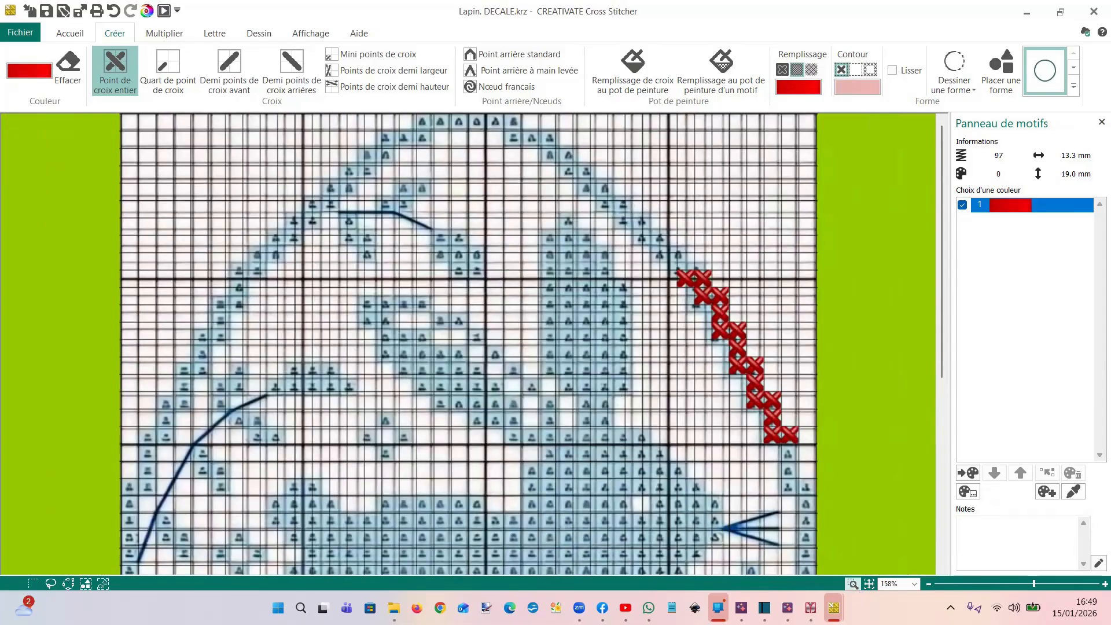
Return to Lapin.krz 2.krz and compare the alignment of its orange outline, ears, body and red flowers with the chart squares
mouse_move(834, 608)
left_click(996, 556)
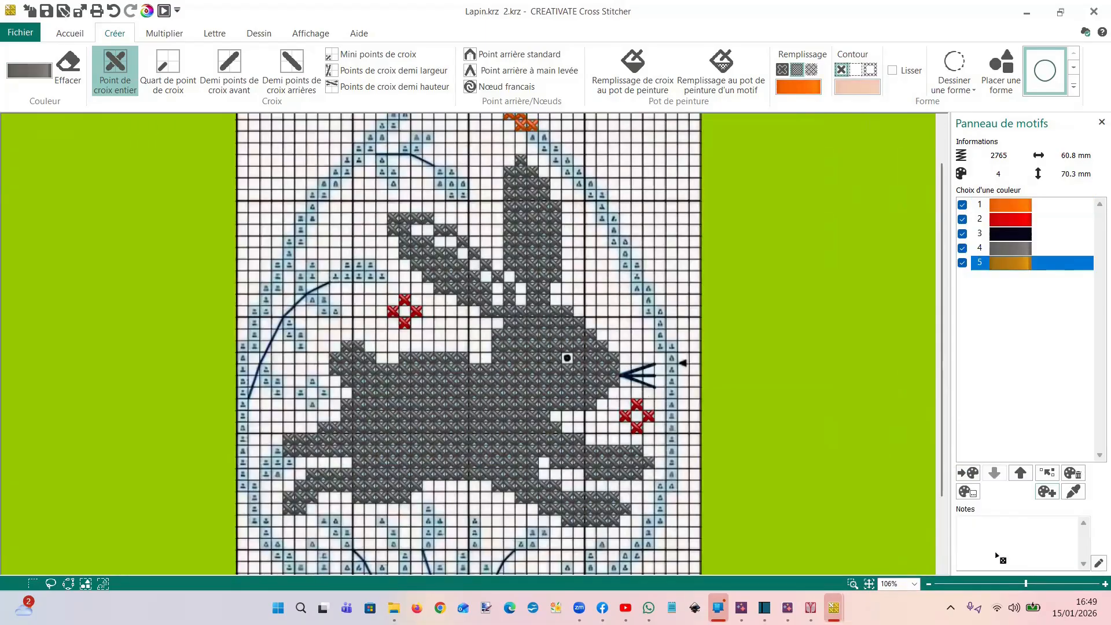
scroll(557, 302, "up", 1)
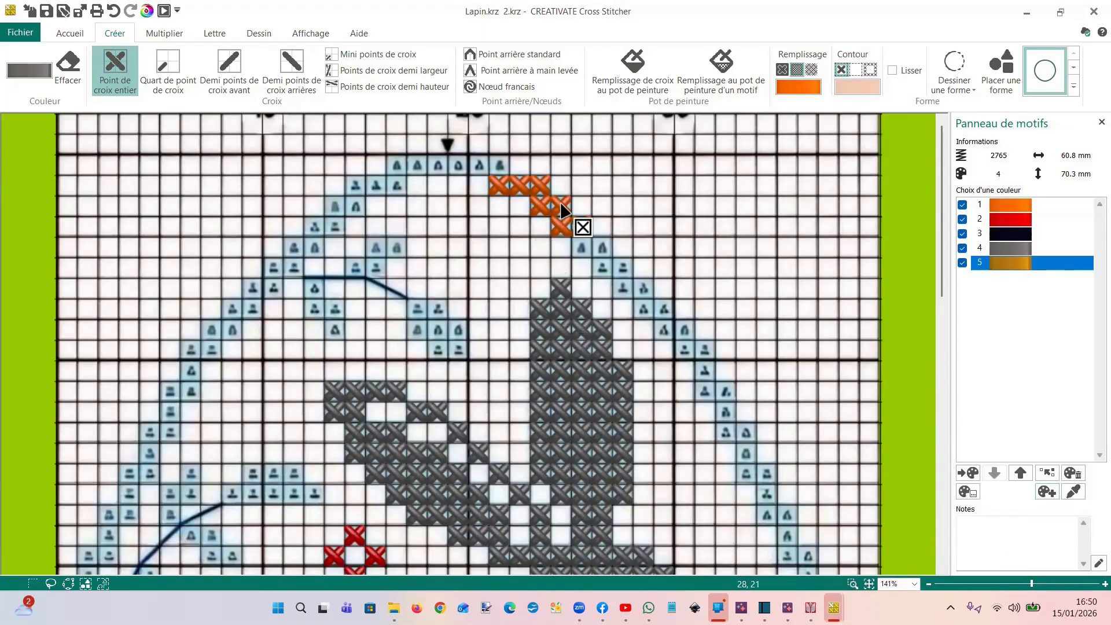
scroll(557, 302, "up", 1)
scroll(557, 303, "down", 6)
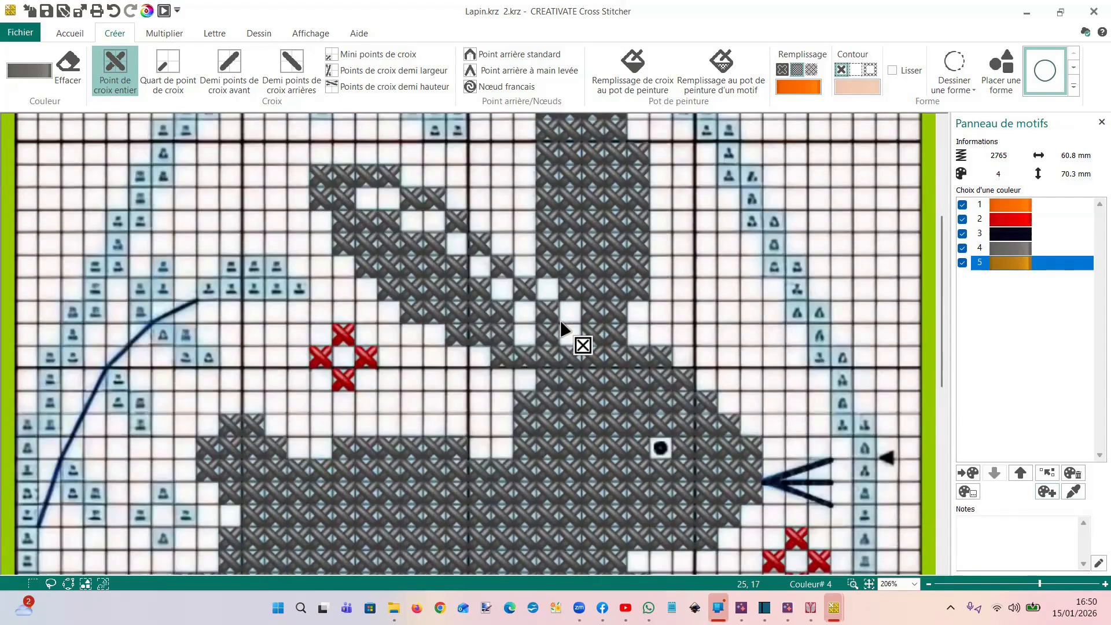
scroll(561, 328, "down", 1)
scroll(560, 329, "down", 1)
scroll(561, 329, "up", 1)
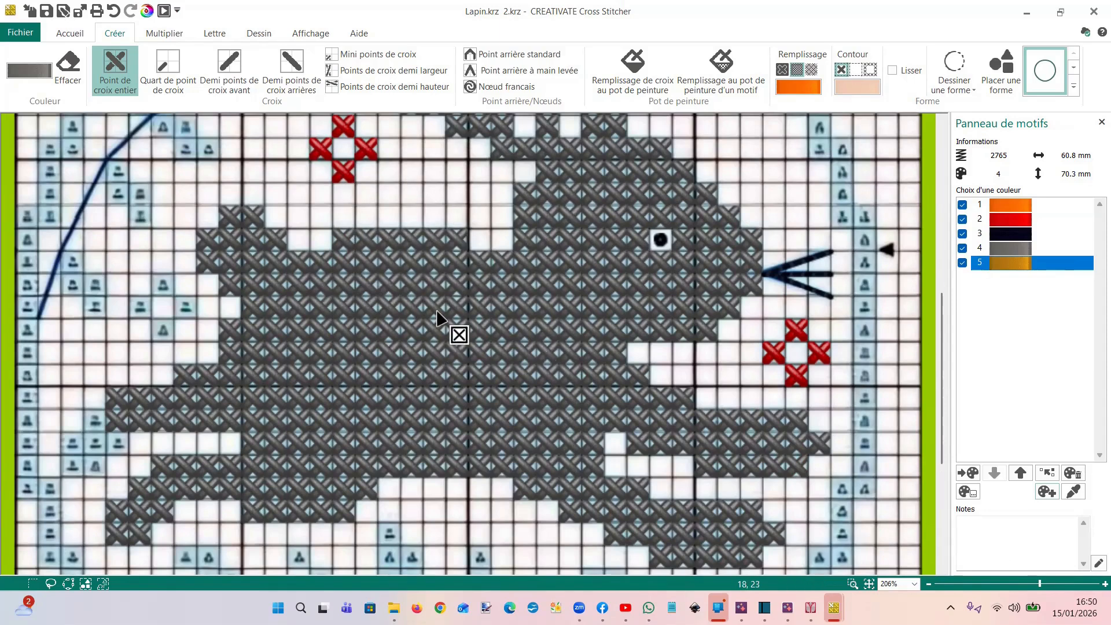
scroll(323, 258, "up", 1)
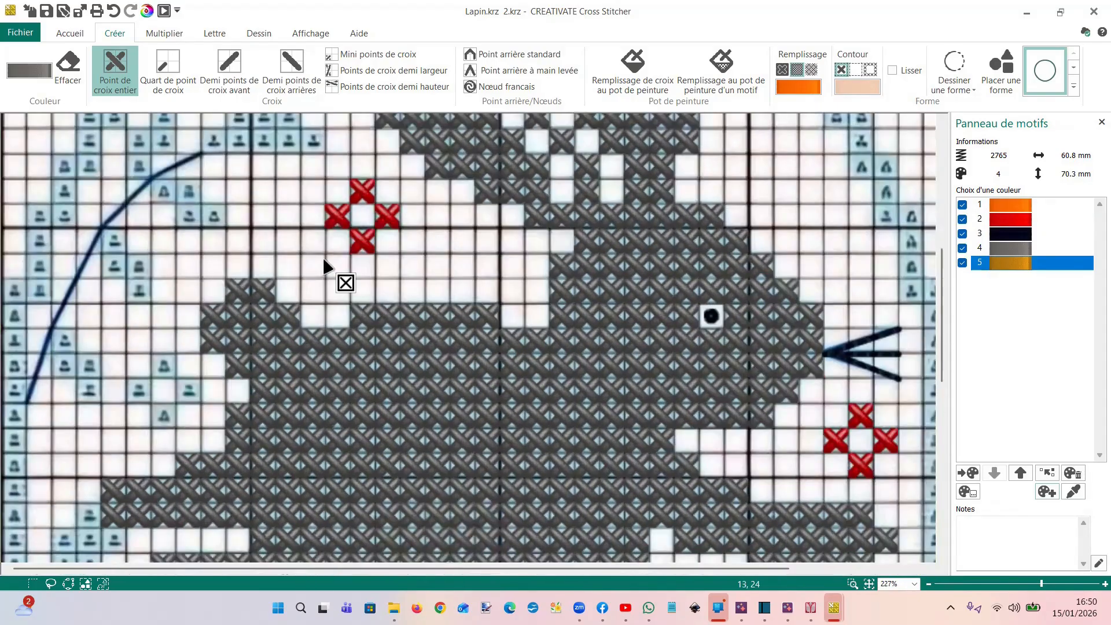
scroll(323, 258, "up", 1)
scroll(323, 259, "down", 3)
scroll(325, 265, "down", 1)
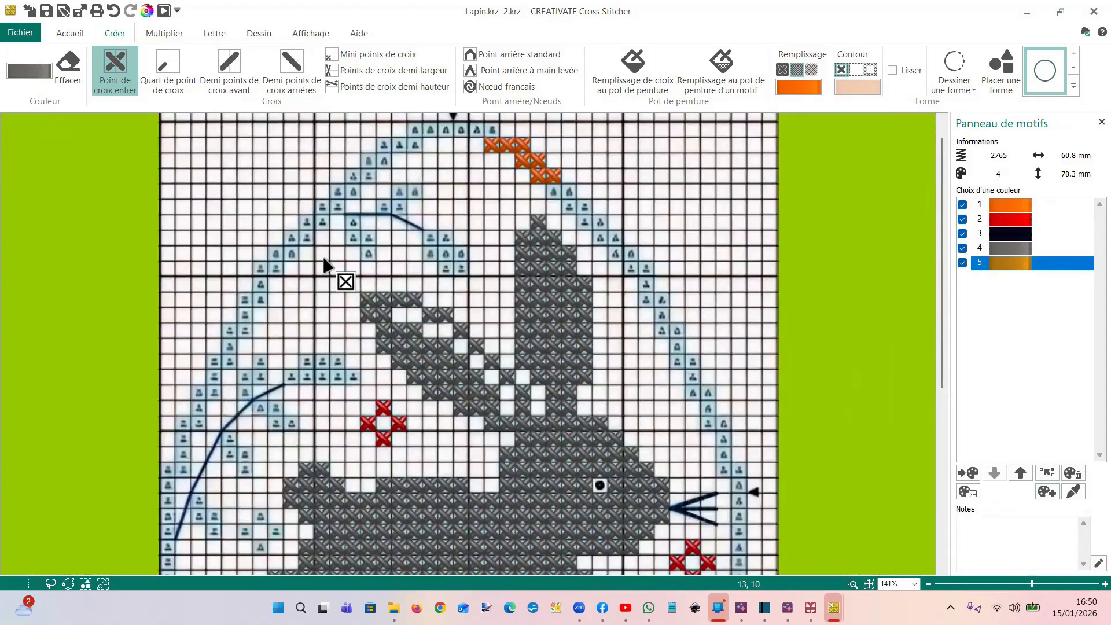
scroll(325, 263, "down", 1)
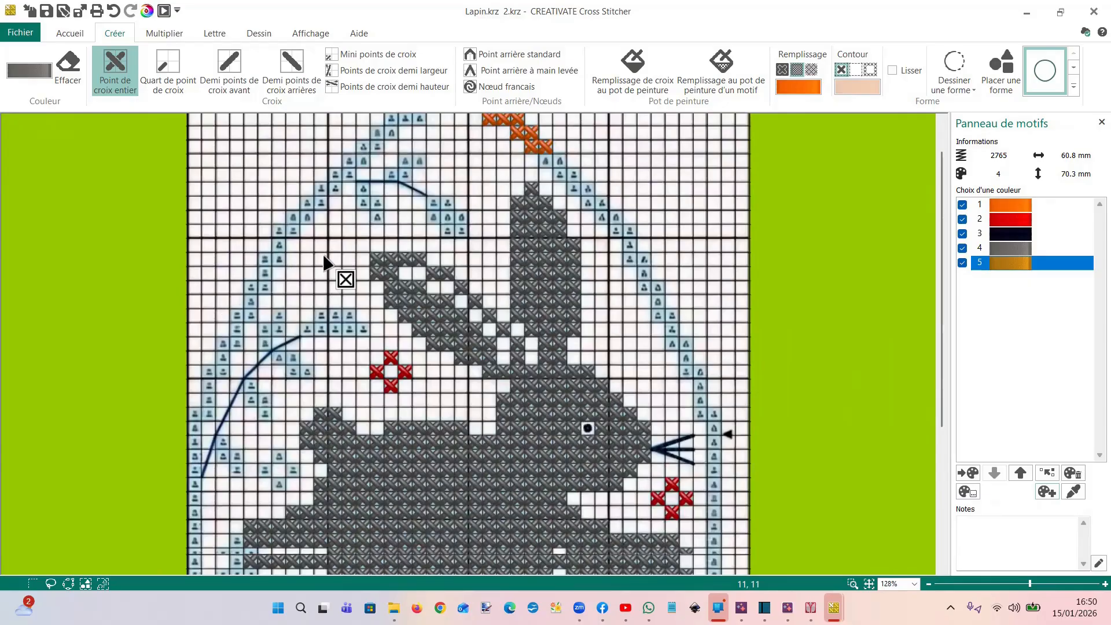
scroll(327, 263, "down", 1)
scroll(460, 454, "down", 1)
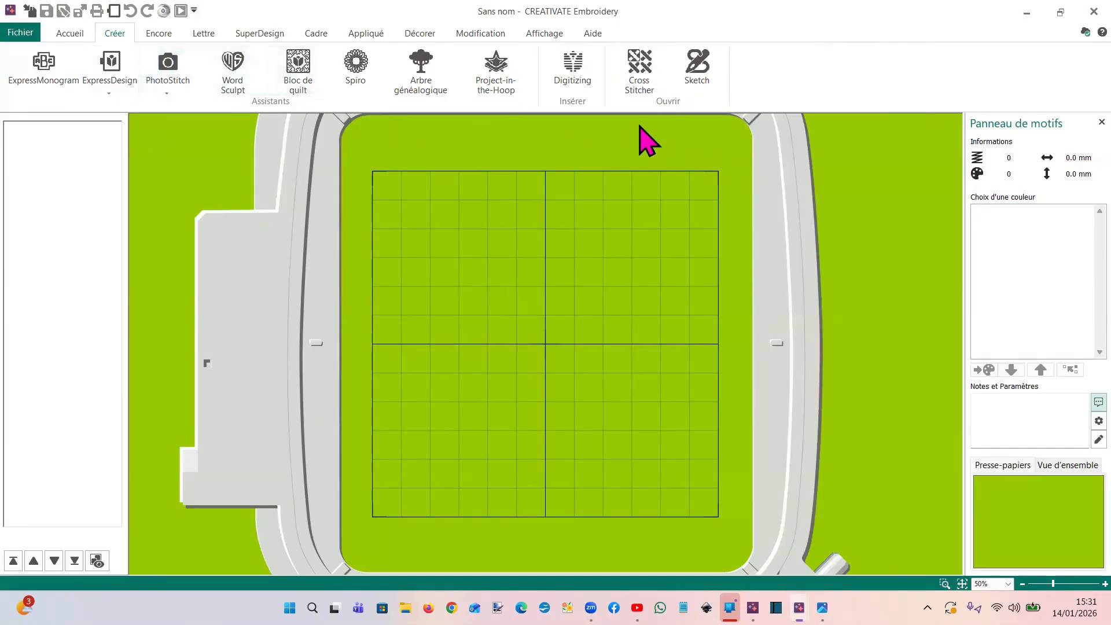
Start a new Cross Stitcher design, load the doll image baby-161937_1280.png PIXABAY.png, and open it for editing in Draw & Paint
left_click(630, 79)
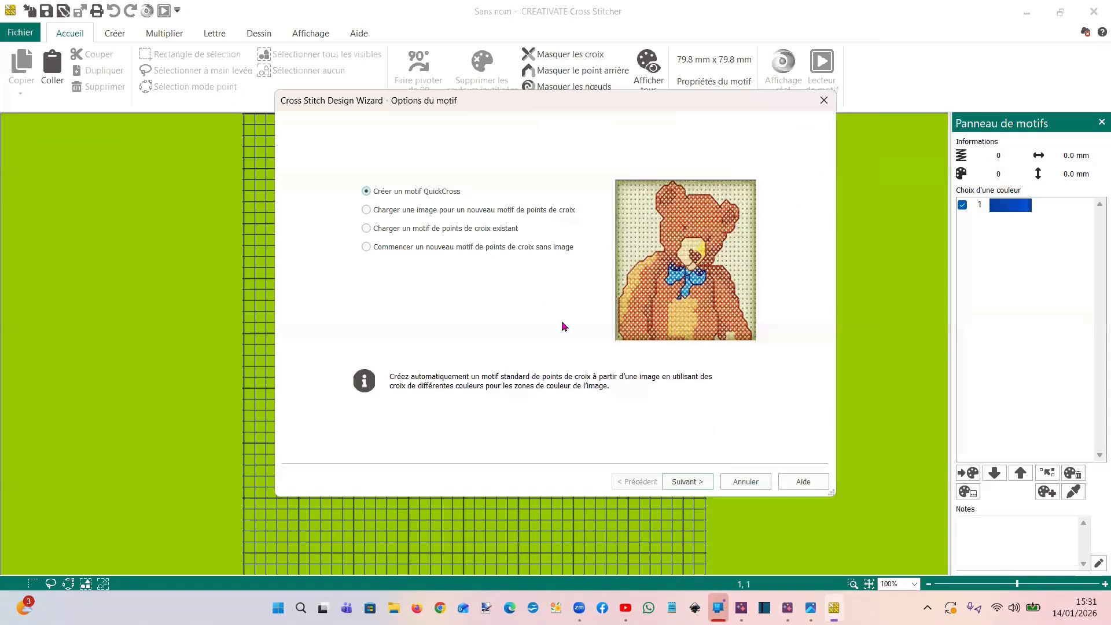
key("Down")
left_click(700, 485)
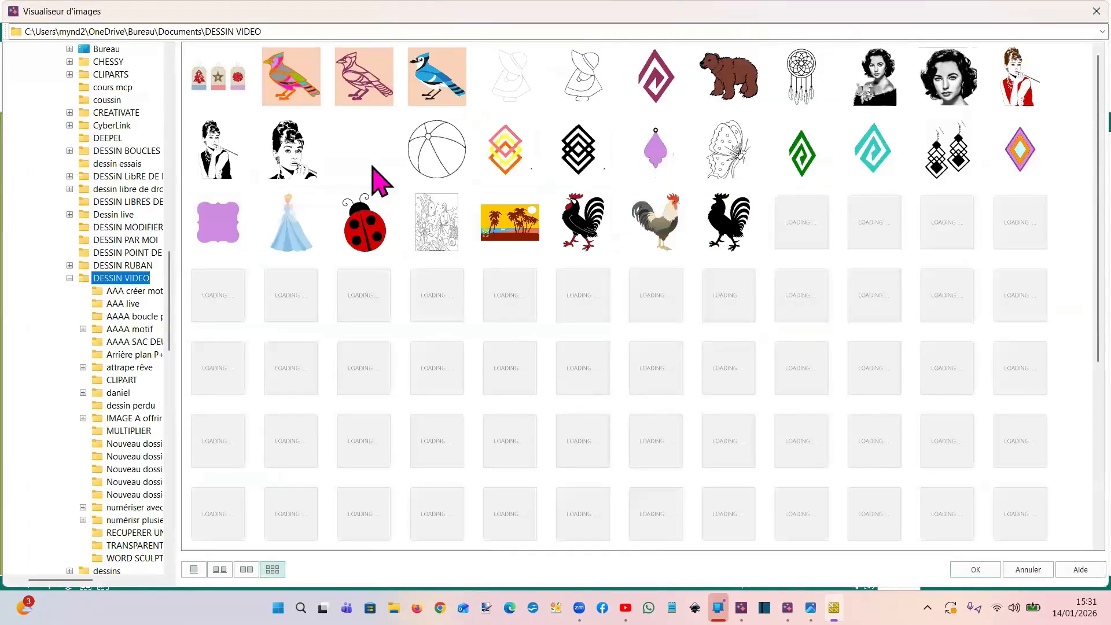
left_click(365, 149)
left_click(976, 570)
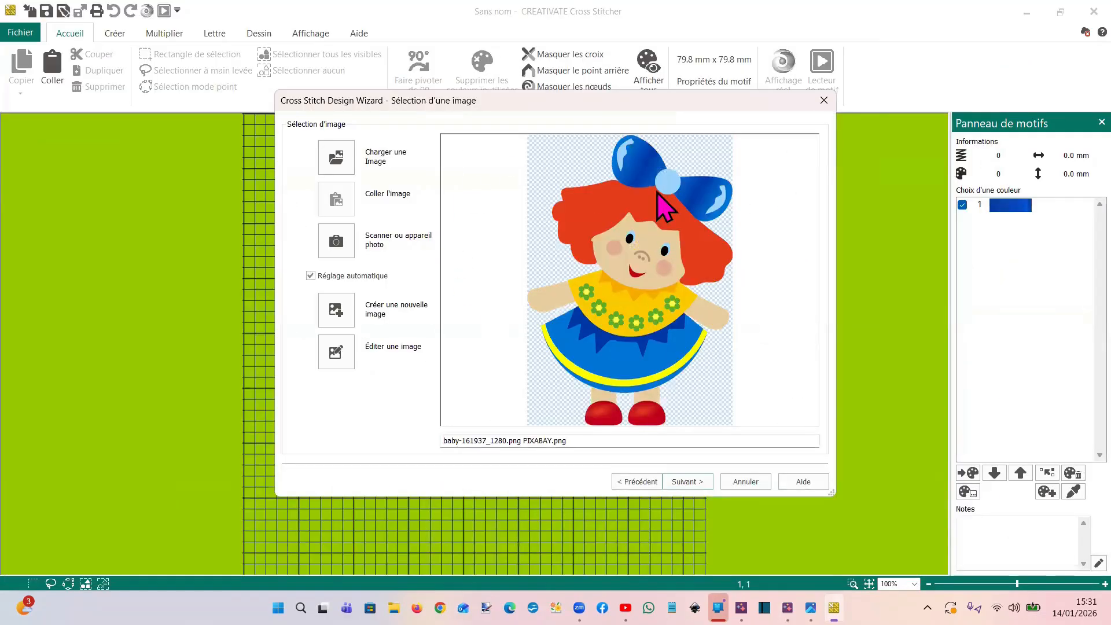
left_click(337, 349)
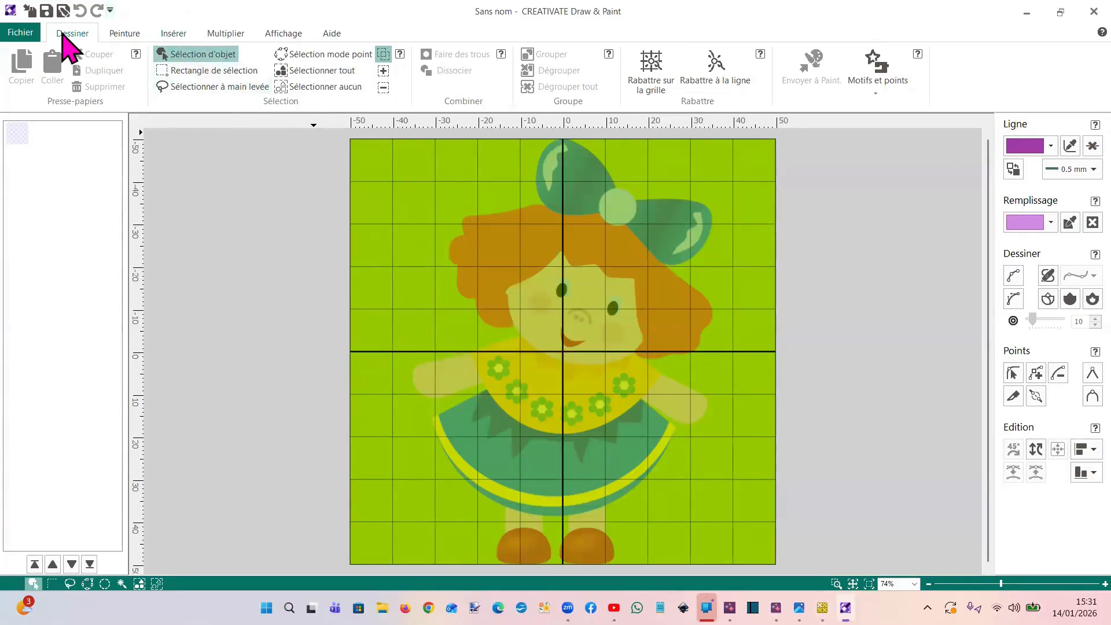
Insert a circle about 18 mm wide in the empty area beside the doll's hair and bow
left_click(174, 37)
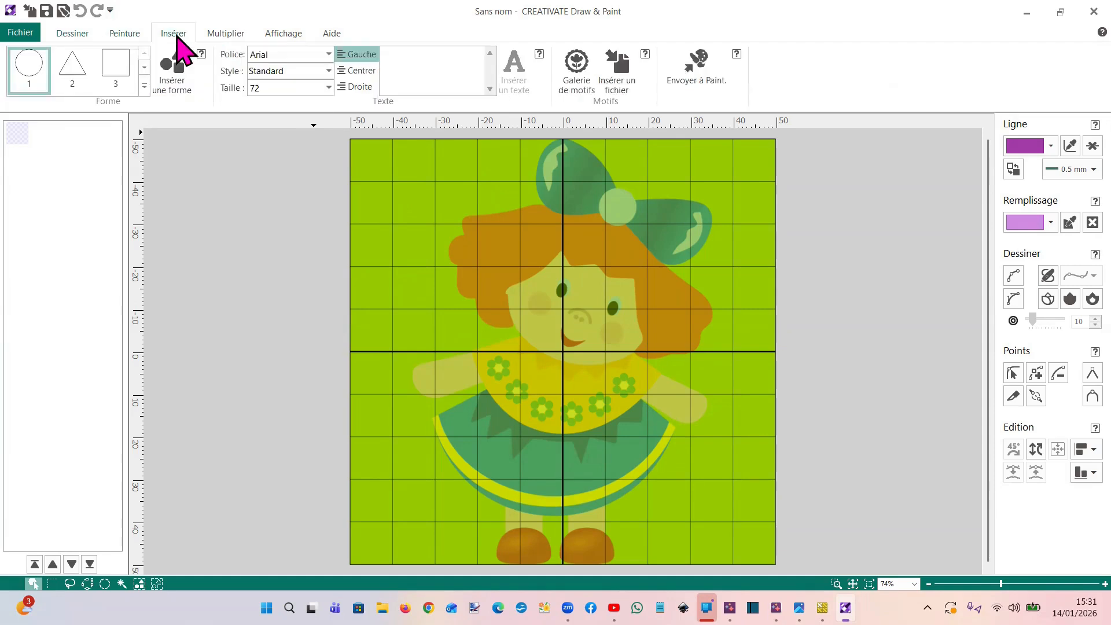
left_click(174, 75)
left_click_drag(515, 315, 480, 251)
left_click_drag(518, 287, 408, 197)
left_click_drag(527, 321, 427, 230)
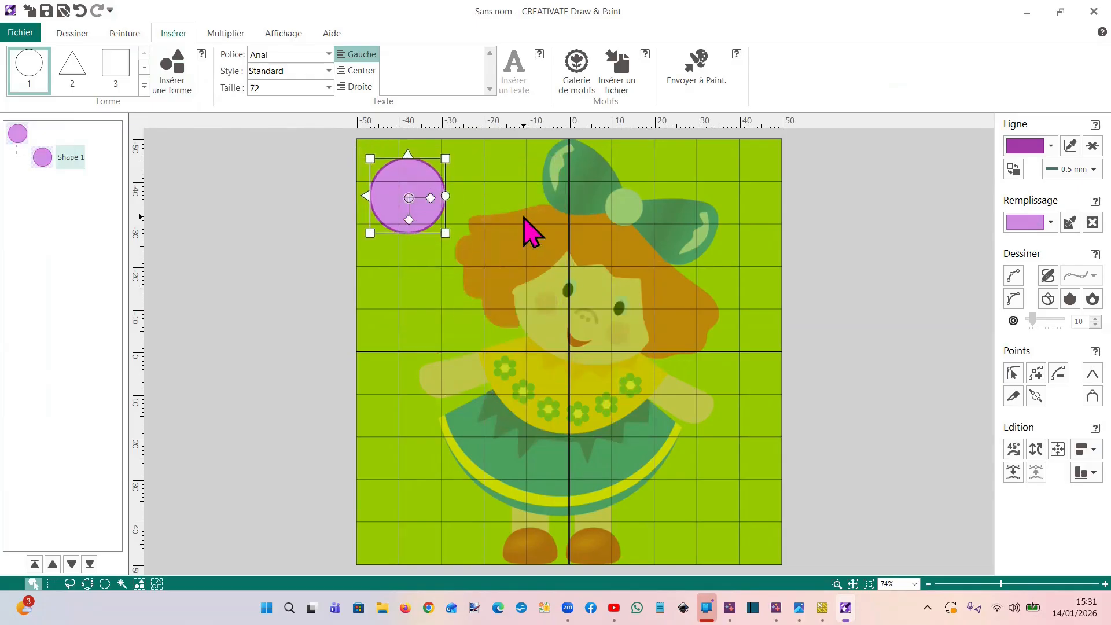
Browse the gallery of insertable shapes and delete the circle from the image
left_click(156, 92)
scroll(200, 234, "down", 5)
scroll(203, 243, "up", 5)
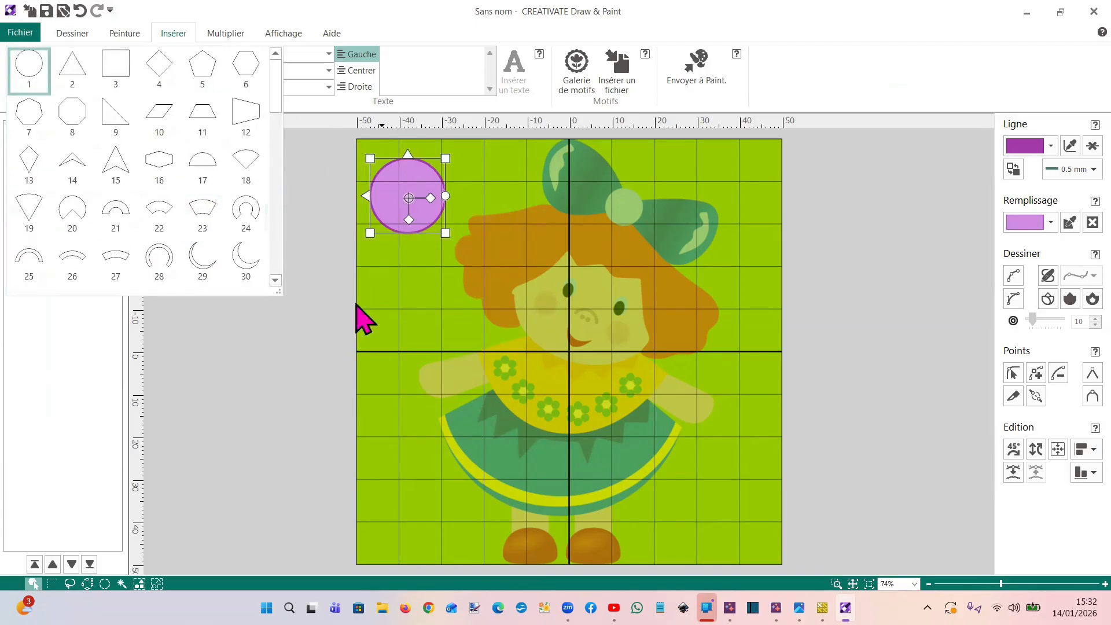
left_click(296, 399)
left_click(394, 222)
key("Delete")
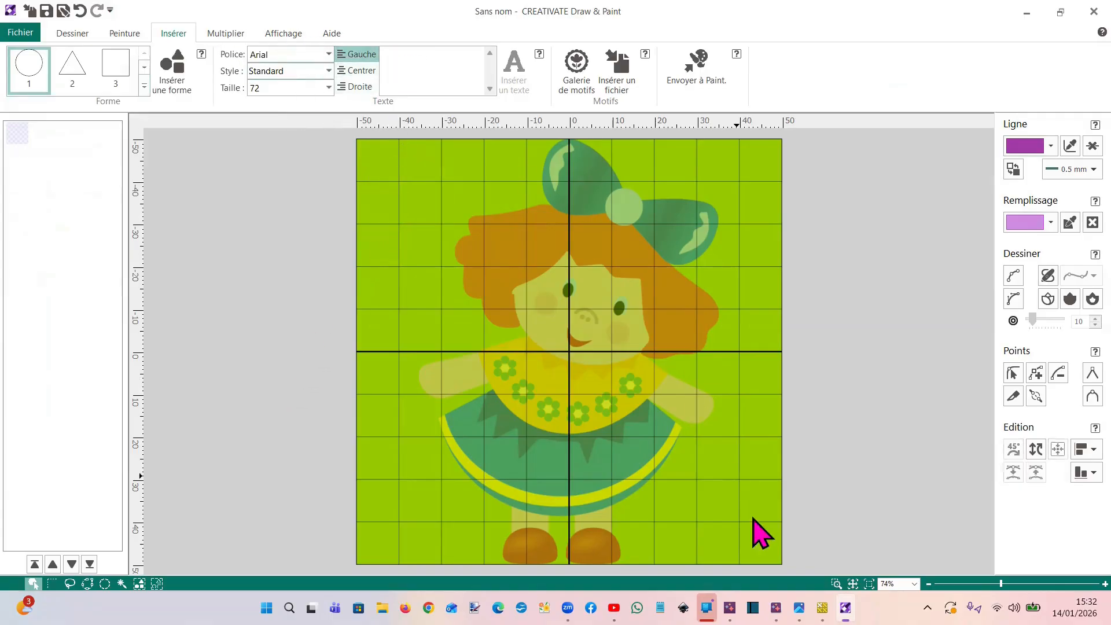
Examine the finished doll cross-stitch examples in the reference picture and return to the doll image in Draw & Paint
mouse_move(799, 608)
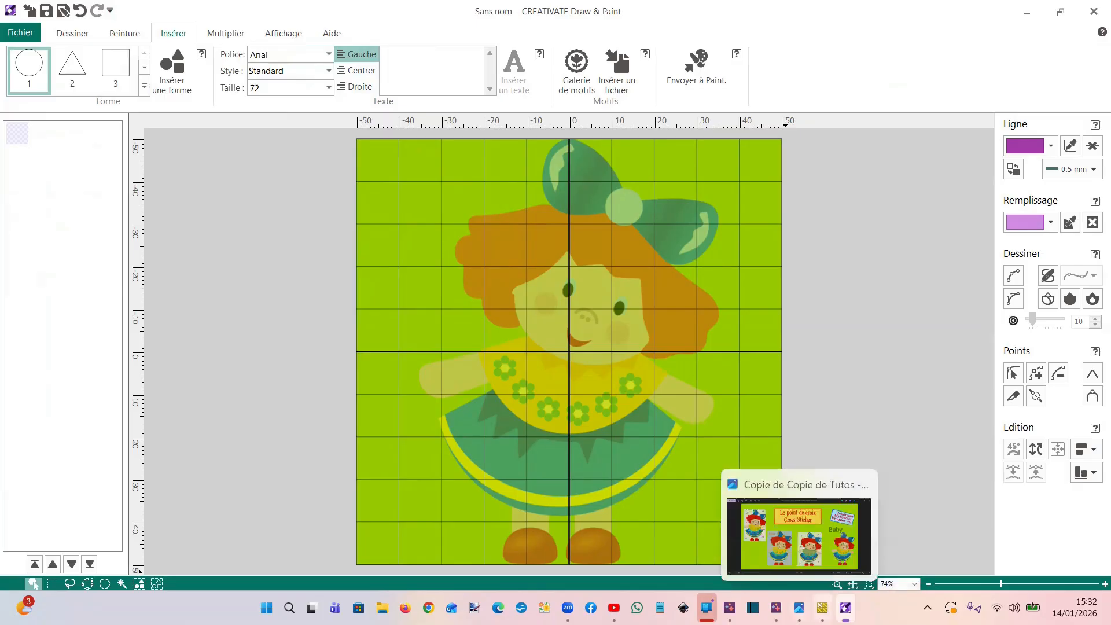
left_click(792, 556)
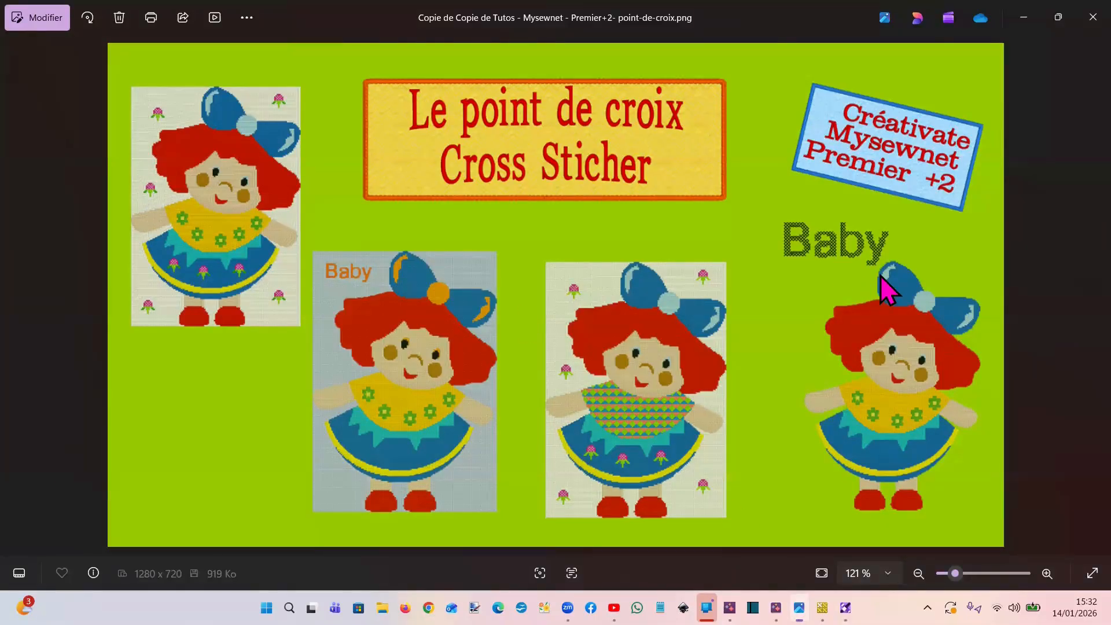
mouse_move(822, 608)
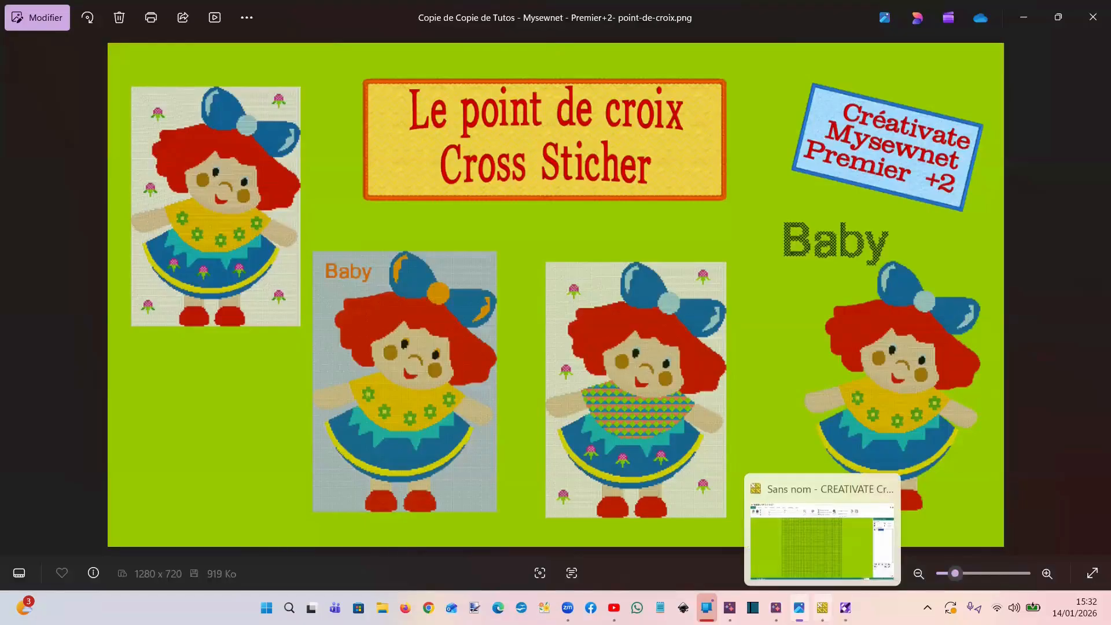
left_click(810, 538)
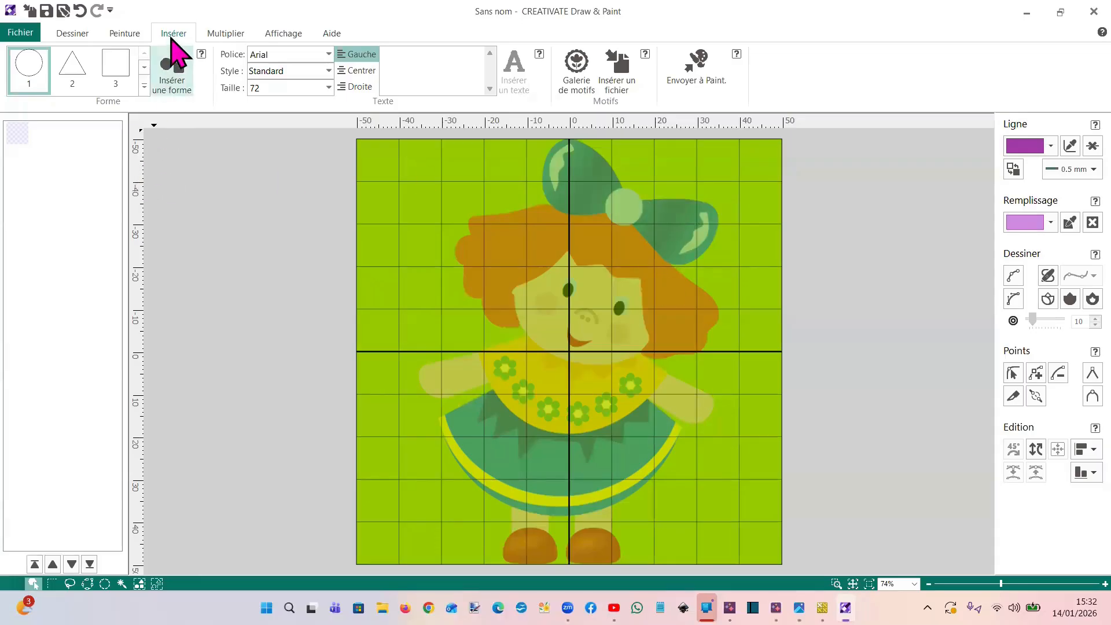
Sample the dark blue from the doll's bow and flood-fill both halves of the bow with it
left_click(128, 33)
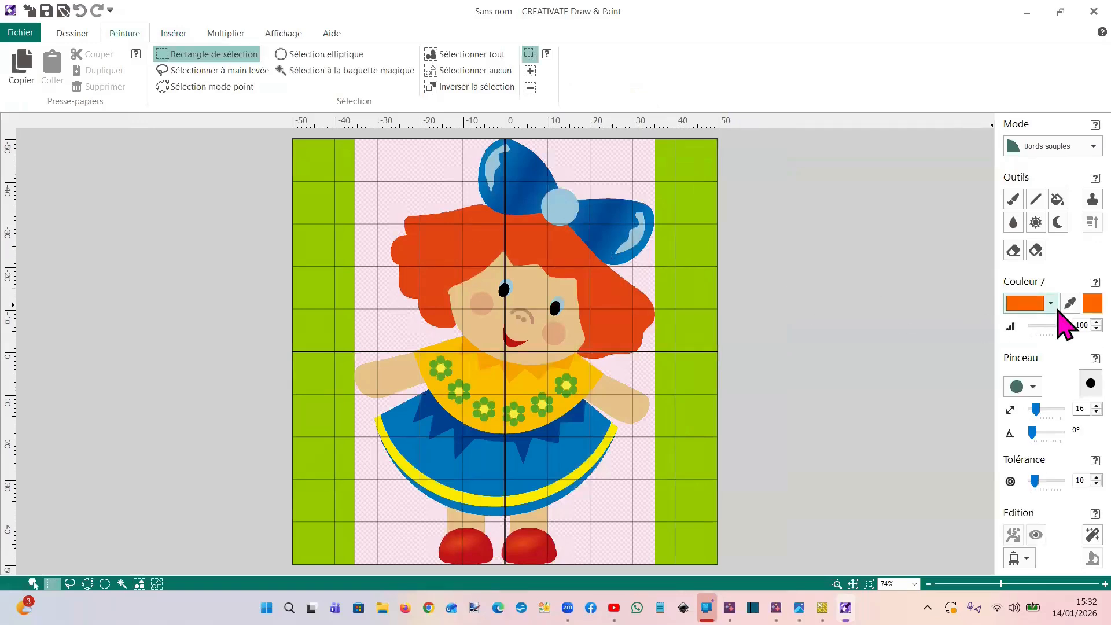
left_click(1070, 303)
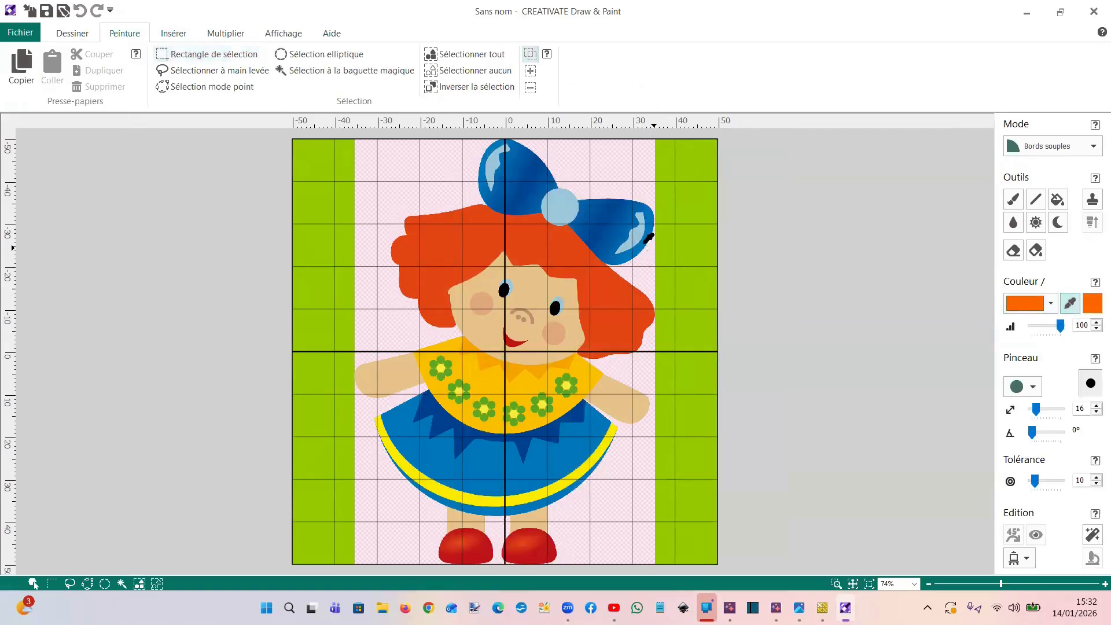
left_click(632, 236)
left_click(1057, 203)
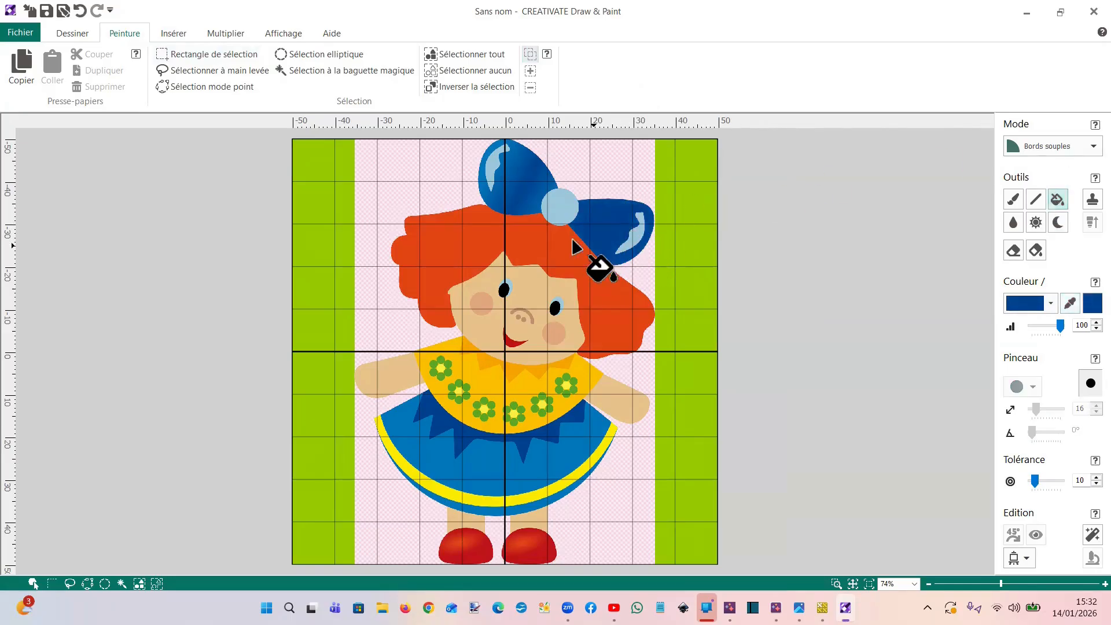
left_click(521, 173)
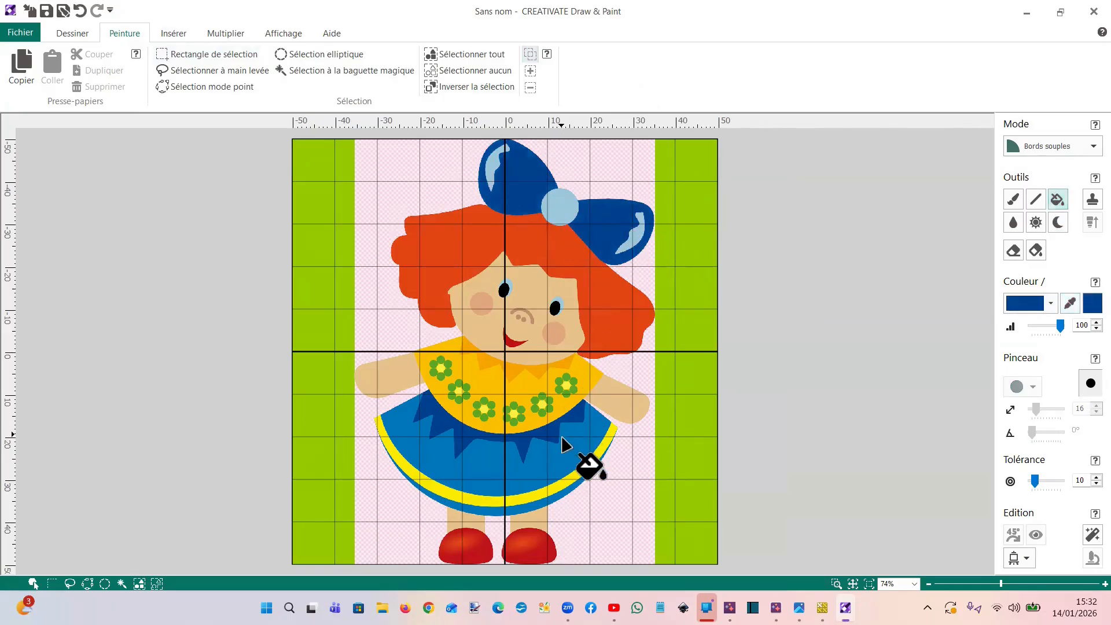
Sample the skirt's medium blue and flood-fill the dark zigzag band, the yellow hem stripe and one bodice flower with it
left_click(1061, 303)
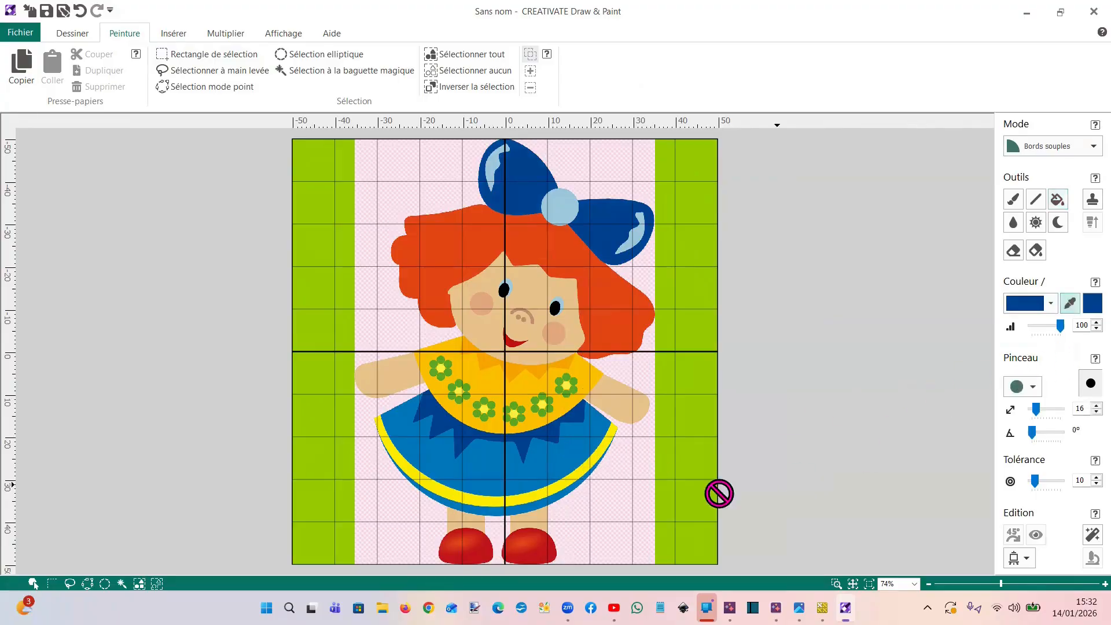
left_click(559, 462)
left_click(1057, 199)
left_click(541, 442)
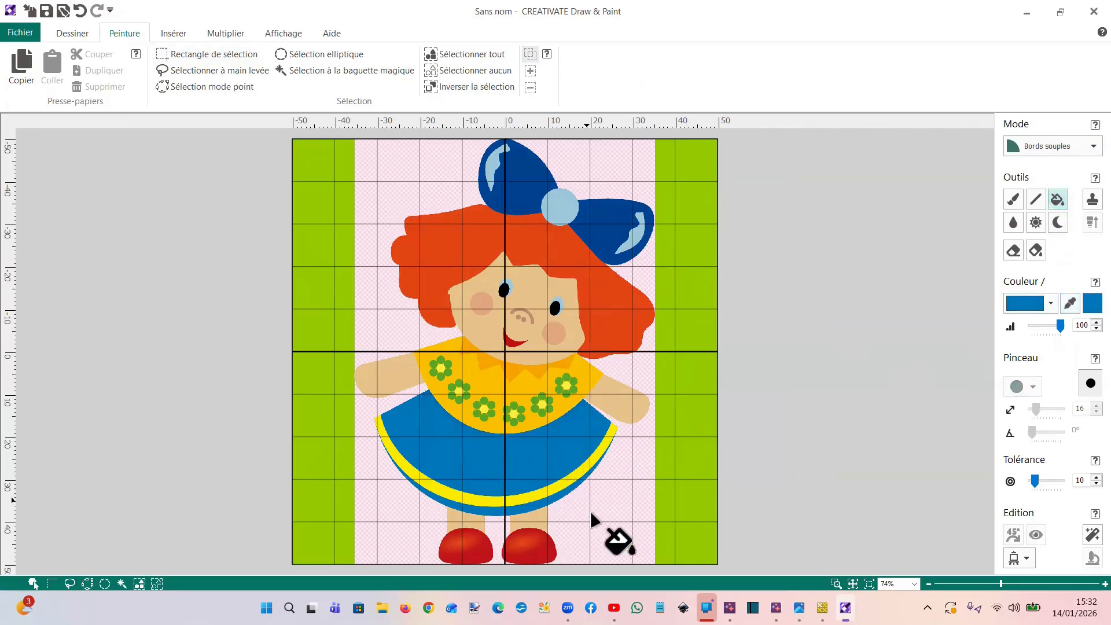
left_click(528, 502)
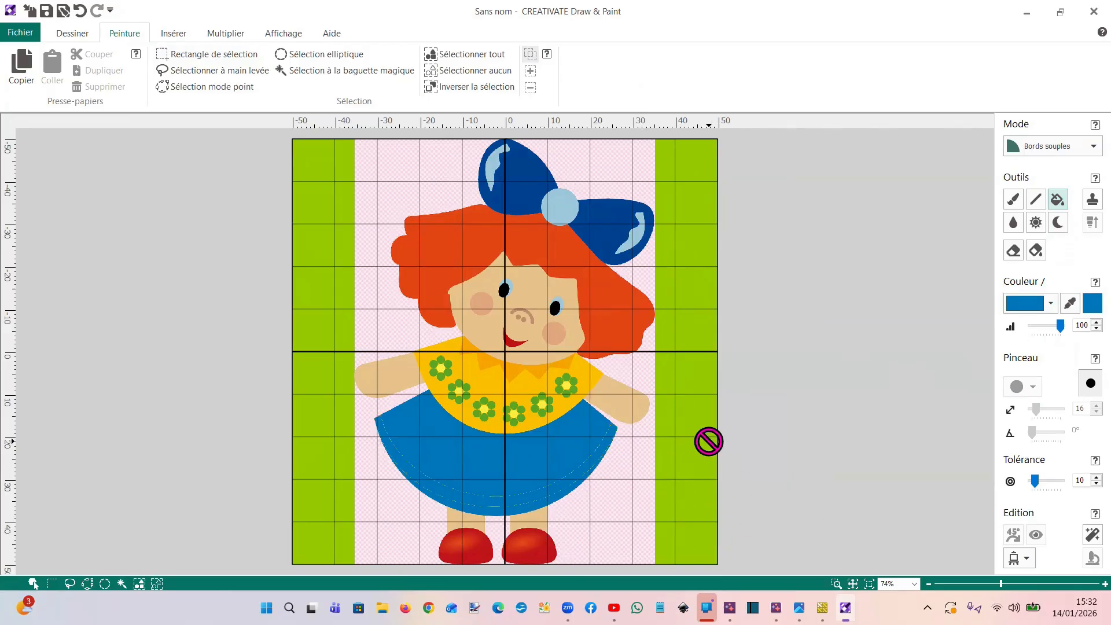
left_click(545, 404)
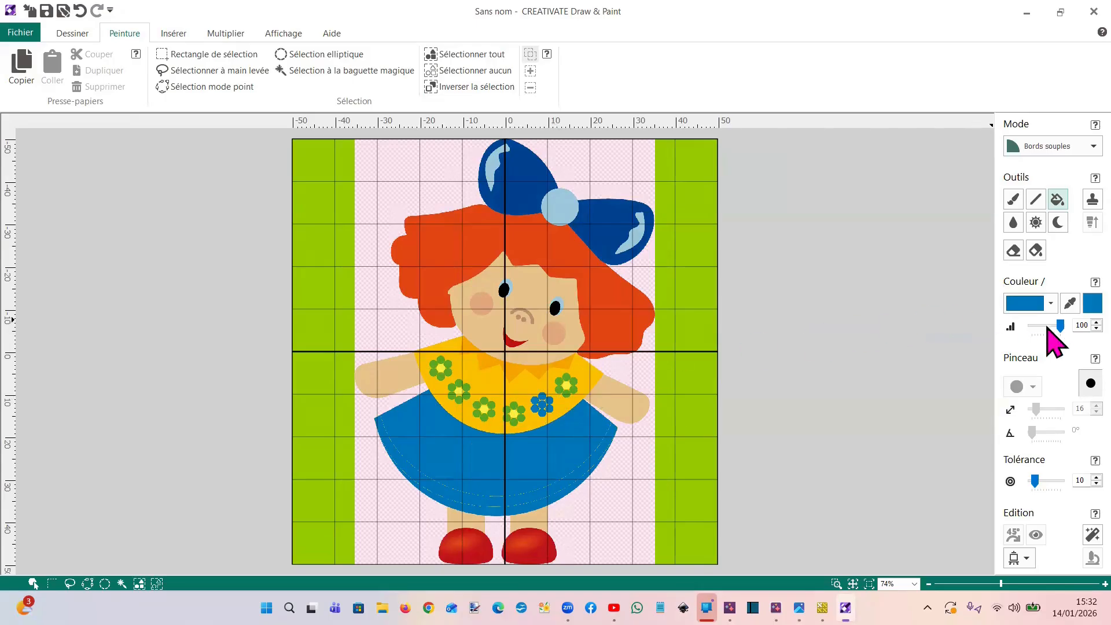
Sample the bodice's golden yellow and flood-fill the blue flower and the green flower nearest the raised arm's shoulder with it
left_click(1070, 302)
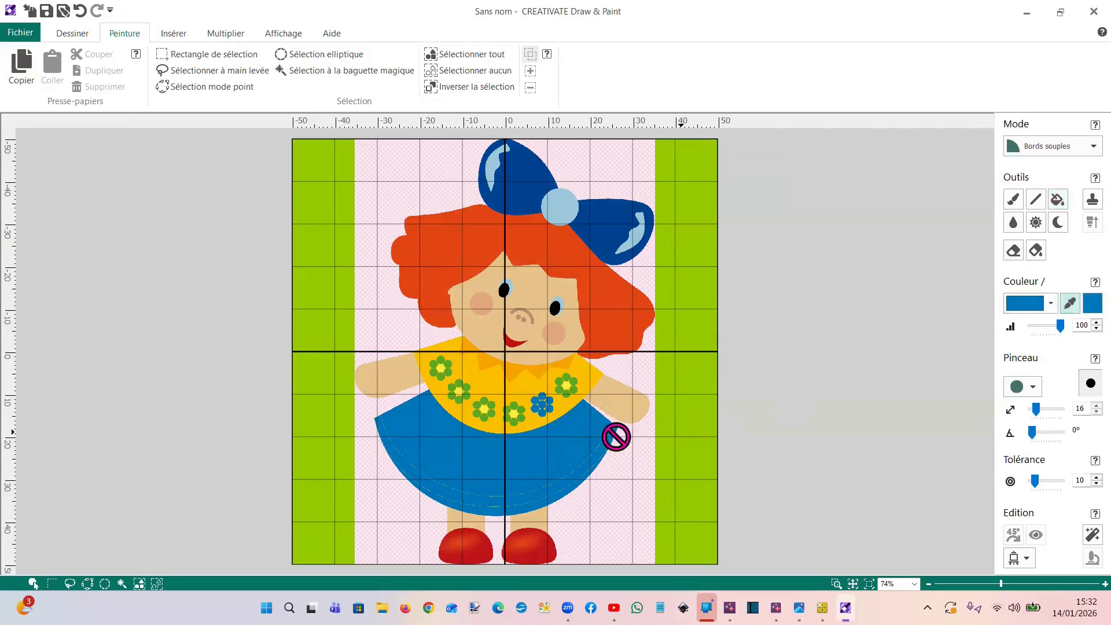
left_click(556, 405)
left_click(1057, 200)
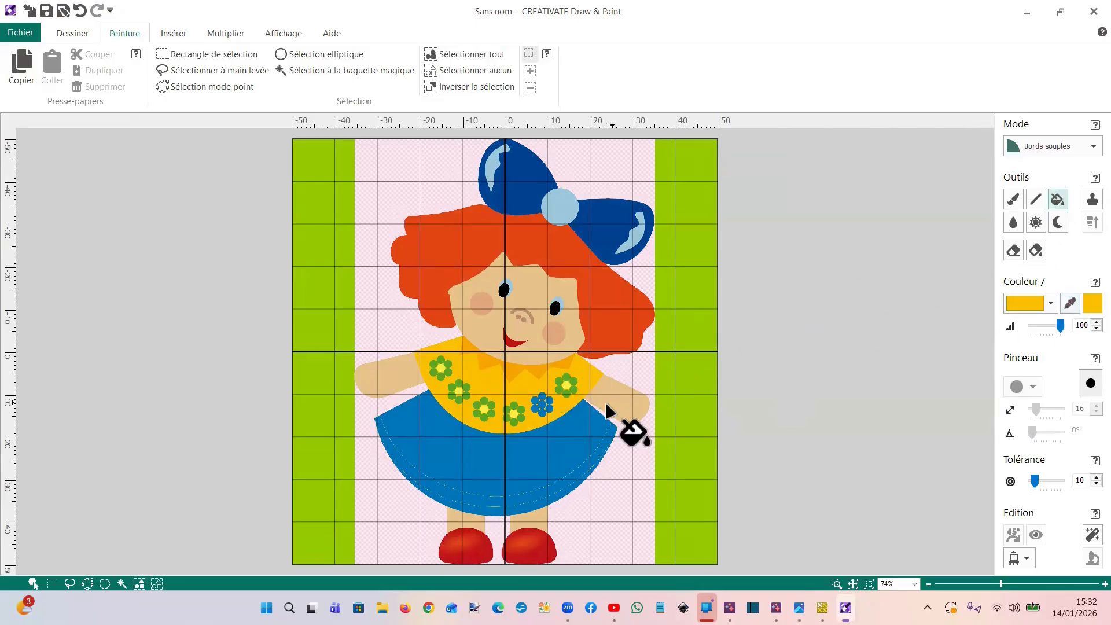
left_click(560, 379)
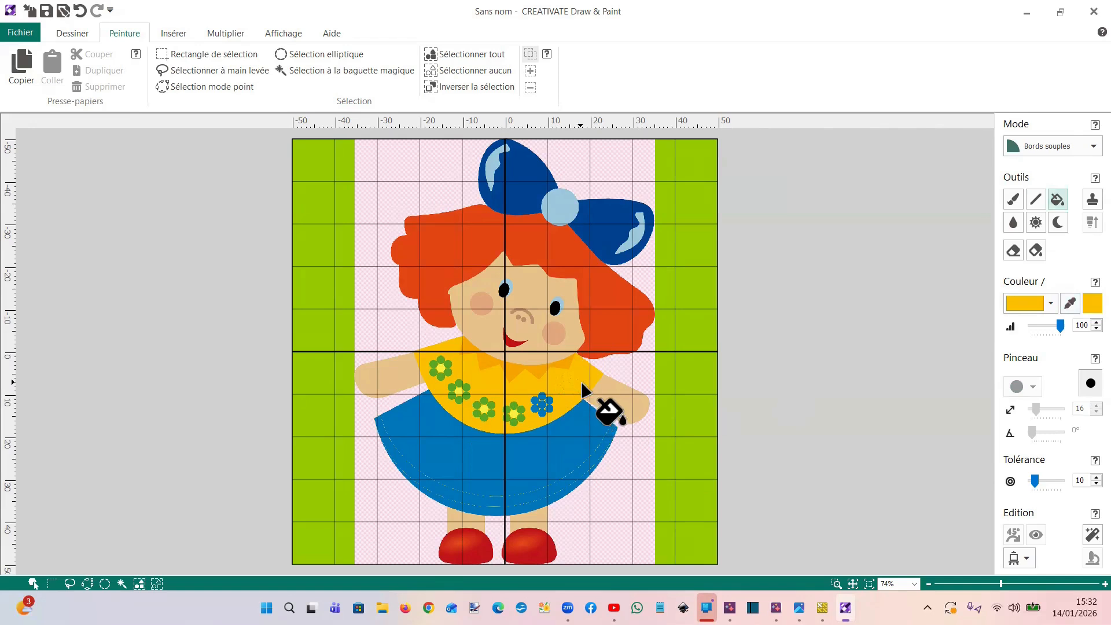
left_click(540, 402)
Try to flood-fill the remaining bodice flowers with golden yellow, and undo those fills
left_click(511, 414)
left_click(485, 409)
left_click(503, 415)
left_click(513, 418)
left_click(463, 395)
left_click(443, 374)
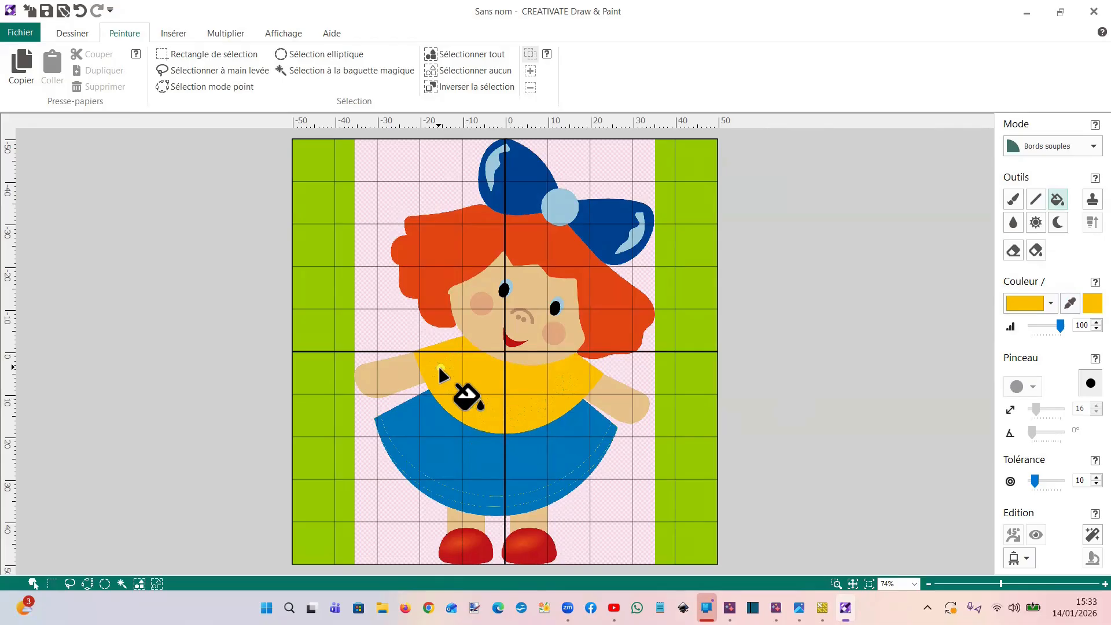
left_click(81, 12)
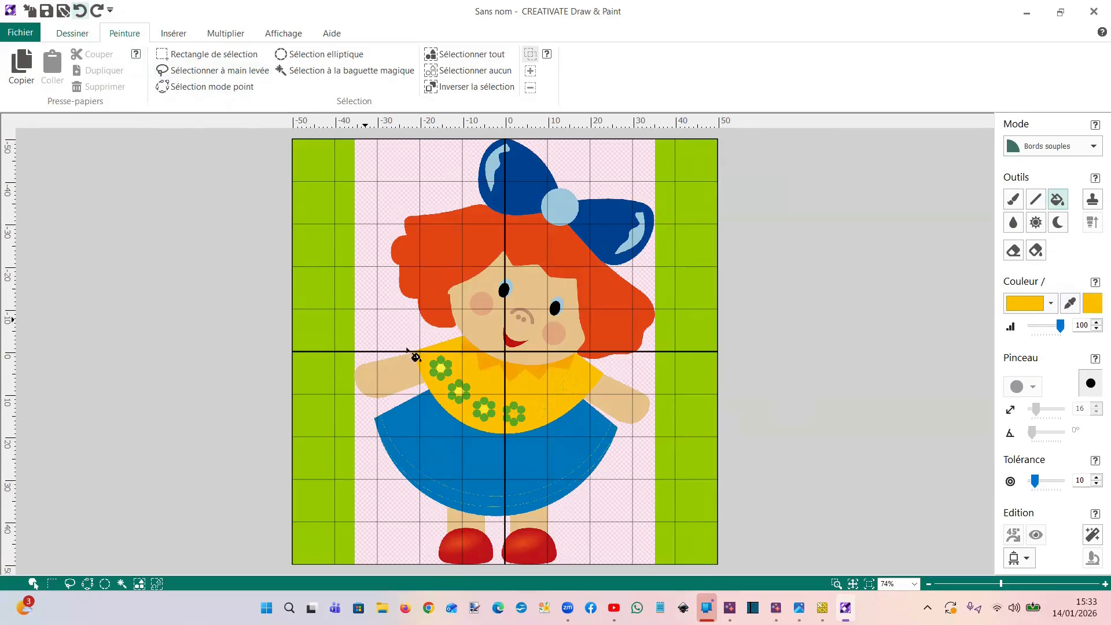
Flood-fill the remaining green flowers and their pale centres with golden yellow, undoing any fill that spreads to the collar
left_click(521, 417)
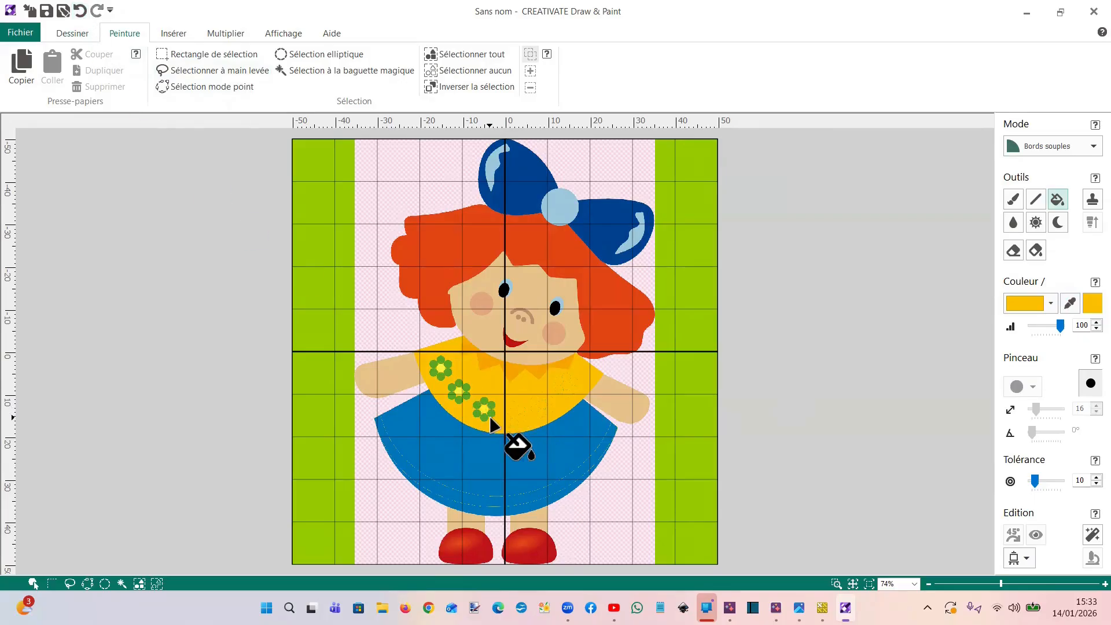
left_click(81, 11)
left_click(459, 398)
left_click(443, 376)
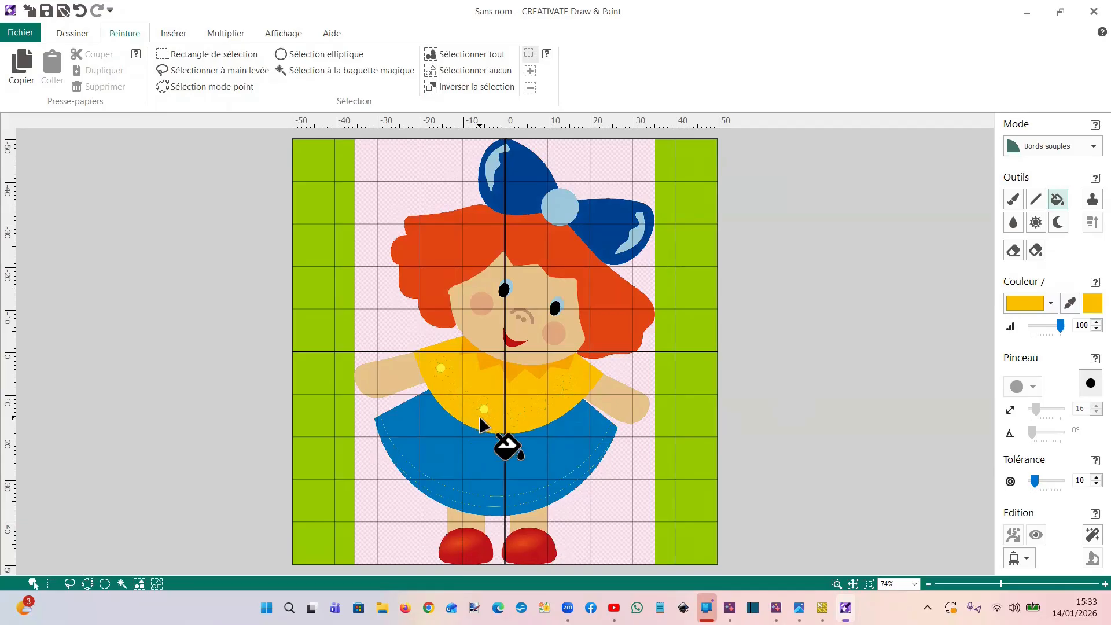
left_click(440, 367)
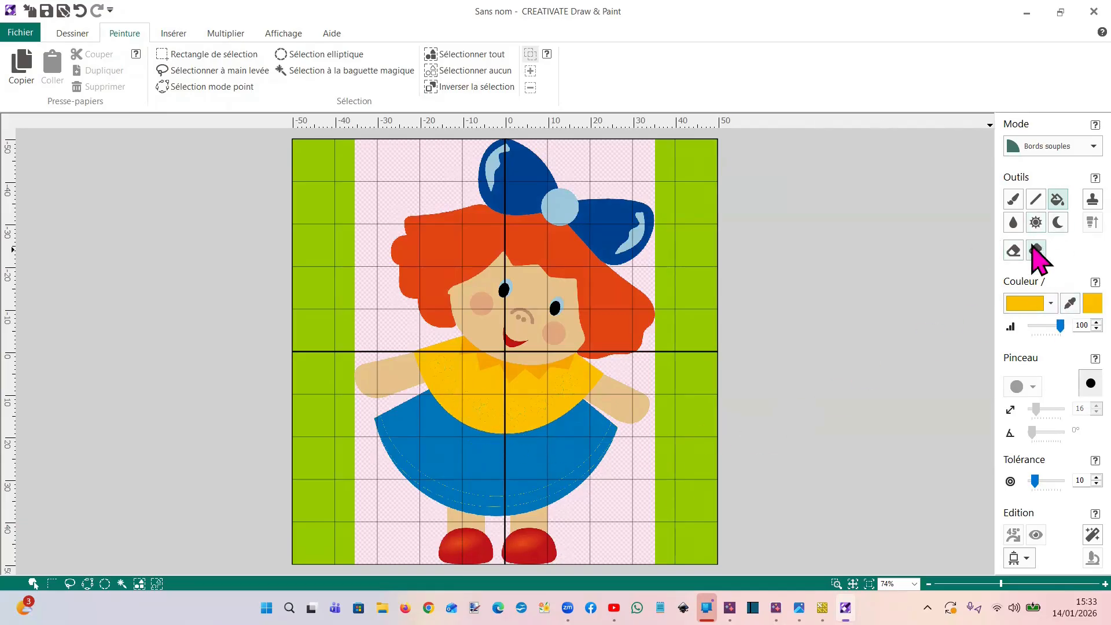
Choose light peach from the palette and flood-fill the doll's arms and legs, trying it on the face and undoing that fill
left_click(1051, 304)
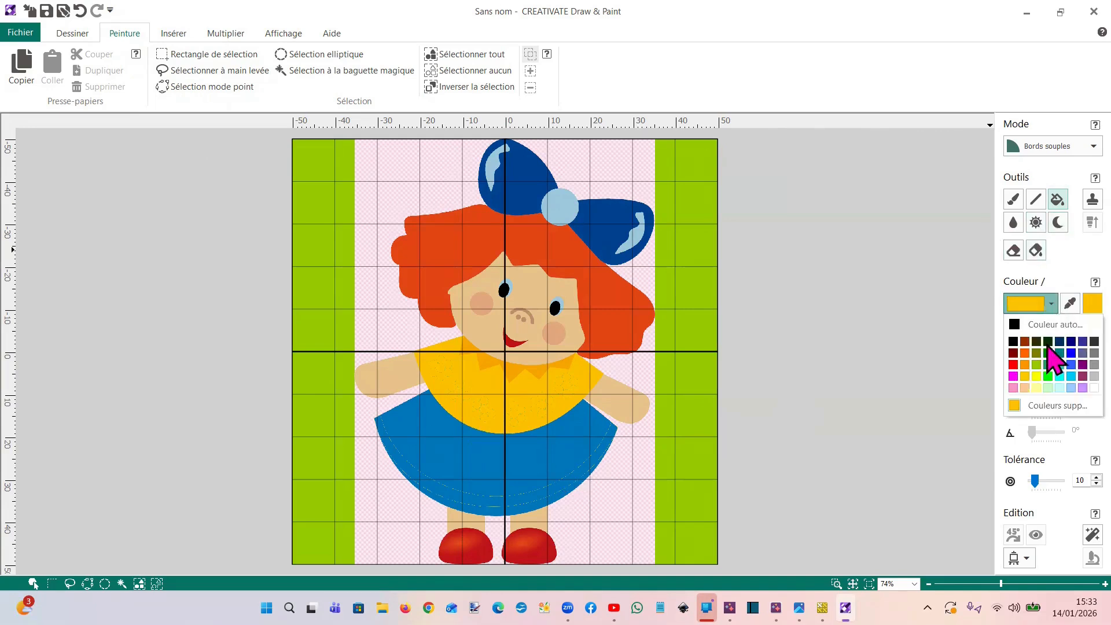
left_click(1024, 388)
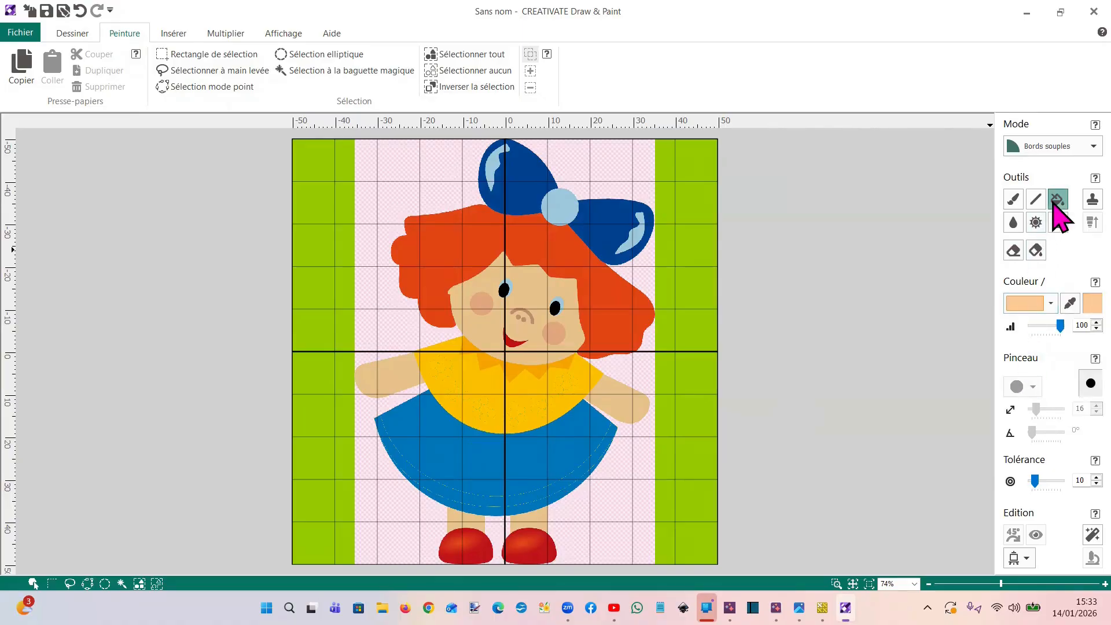
left_click(622, 406)
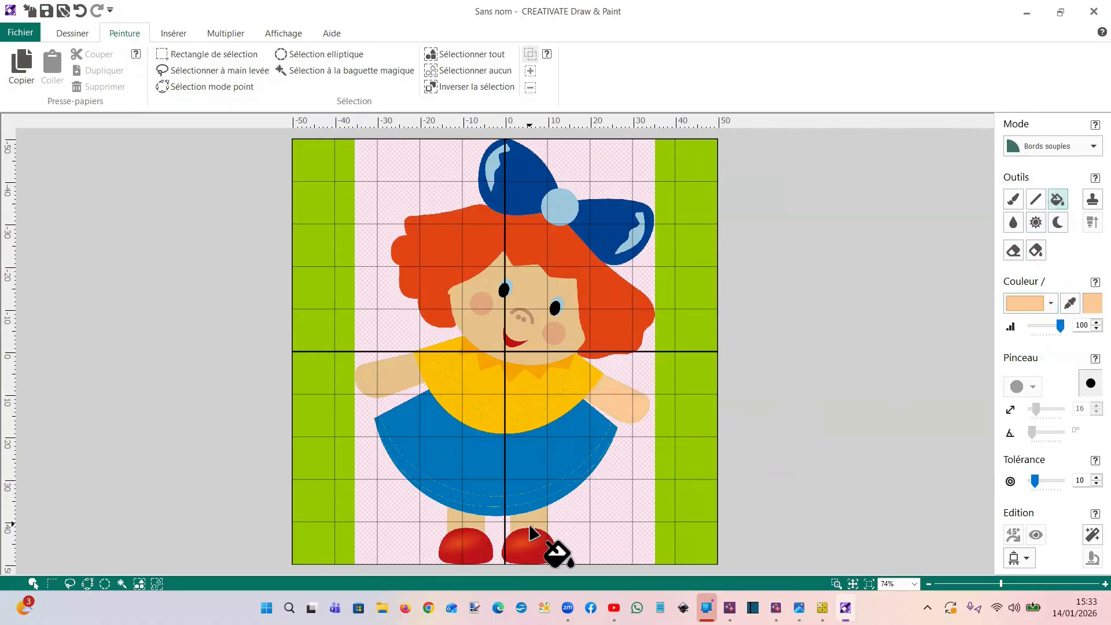
left_click(465, 515)
left_click(387, 379)
left_click(484, 330)
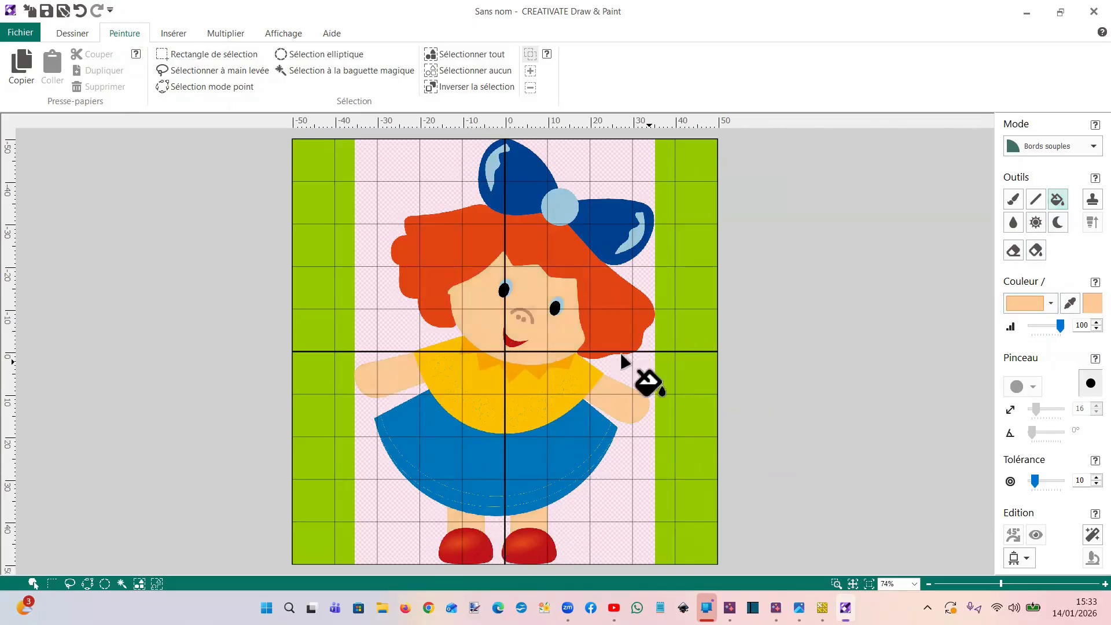
left_click(80, 10)
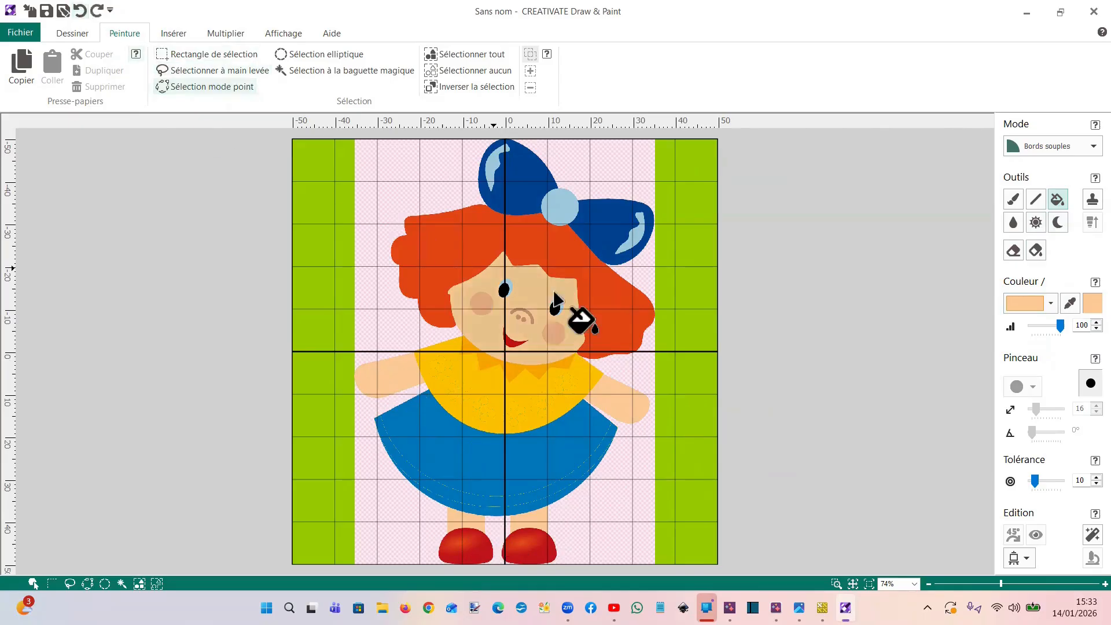
Choose a bright pink from the additional standard colours, try it as a fill on the doll's cheek, and undo the fill
left_click(1053, 303)
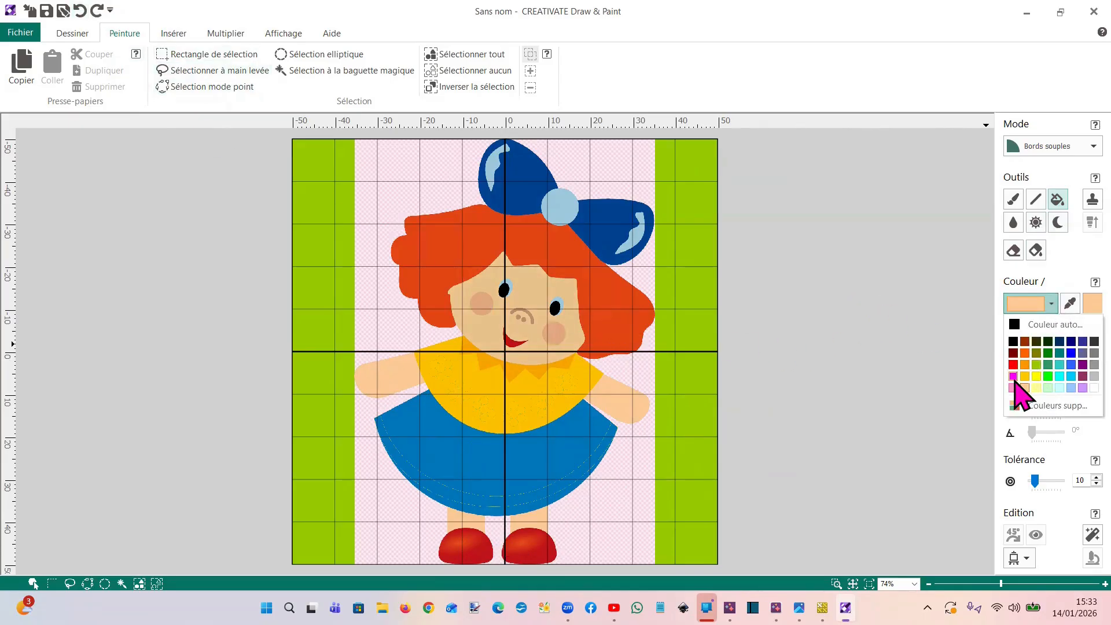
left_click(1014, 376)
left_click(1051, 305)
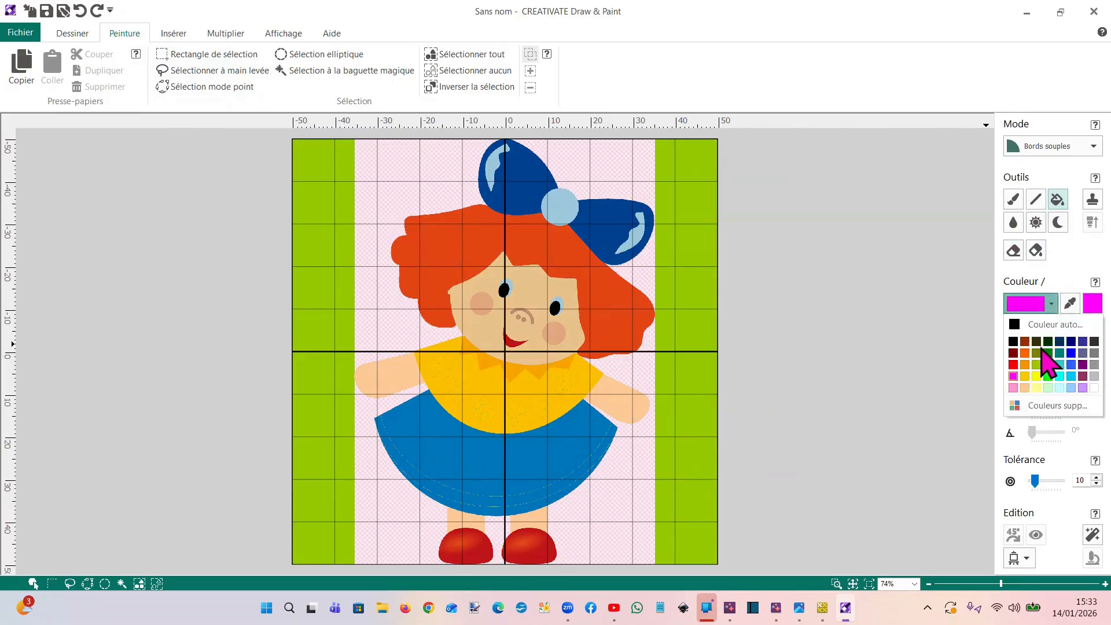
left_click(1013, 388)
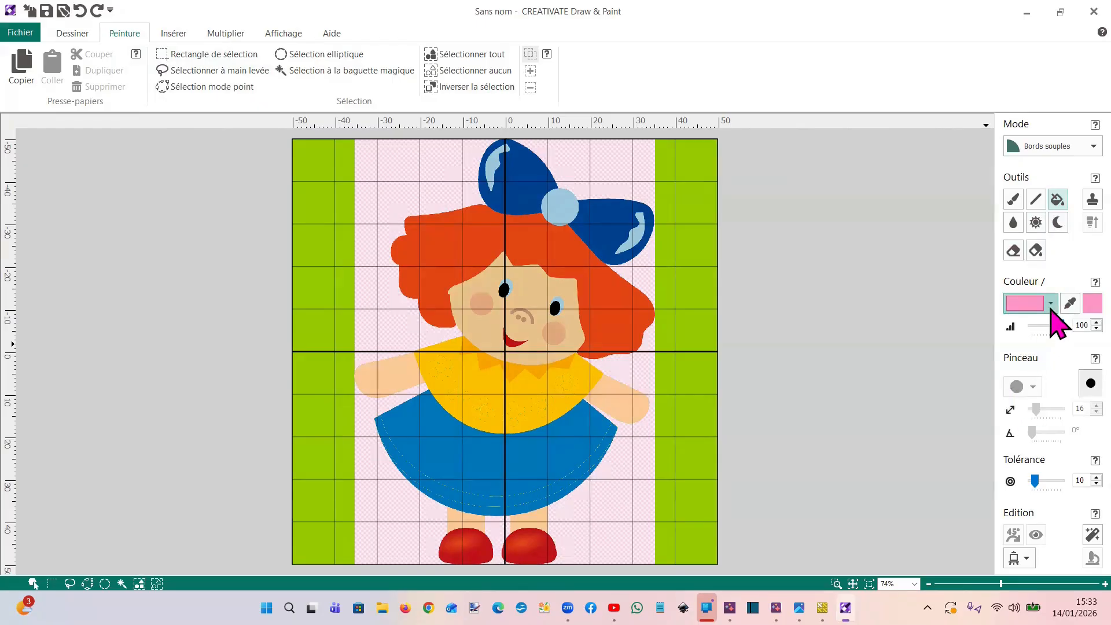
left_click(1051, 305)
left_click(1057, 405)
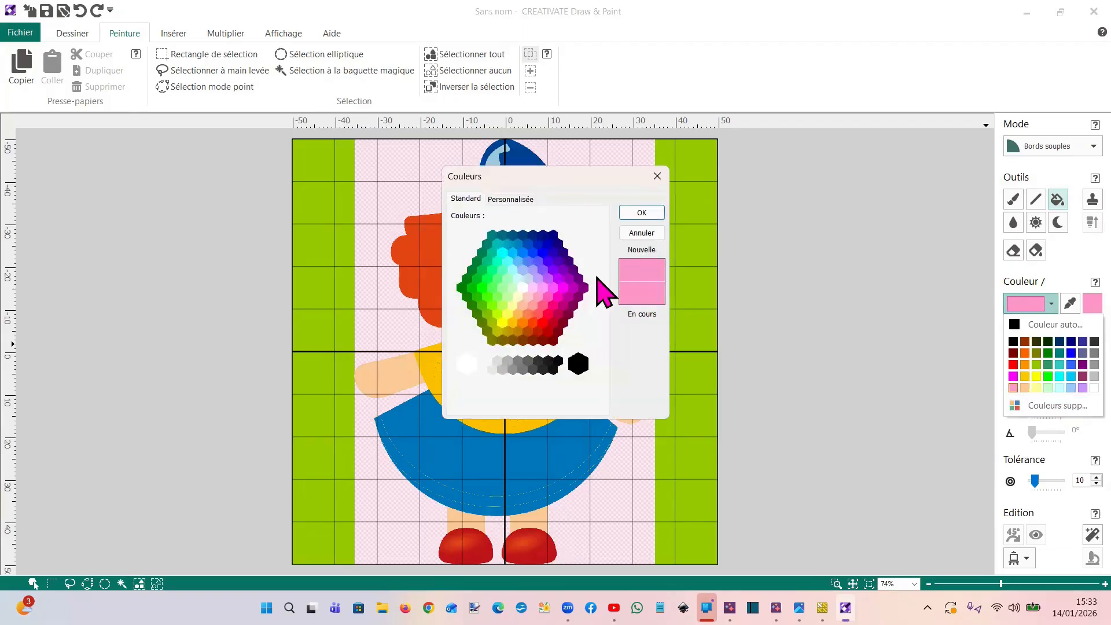
left_click(542, 288)
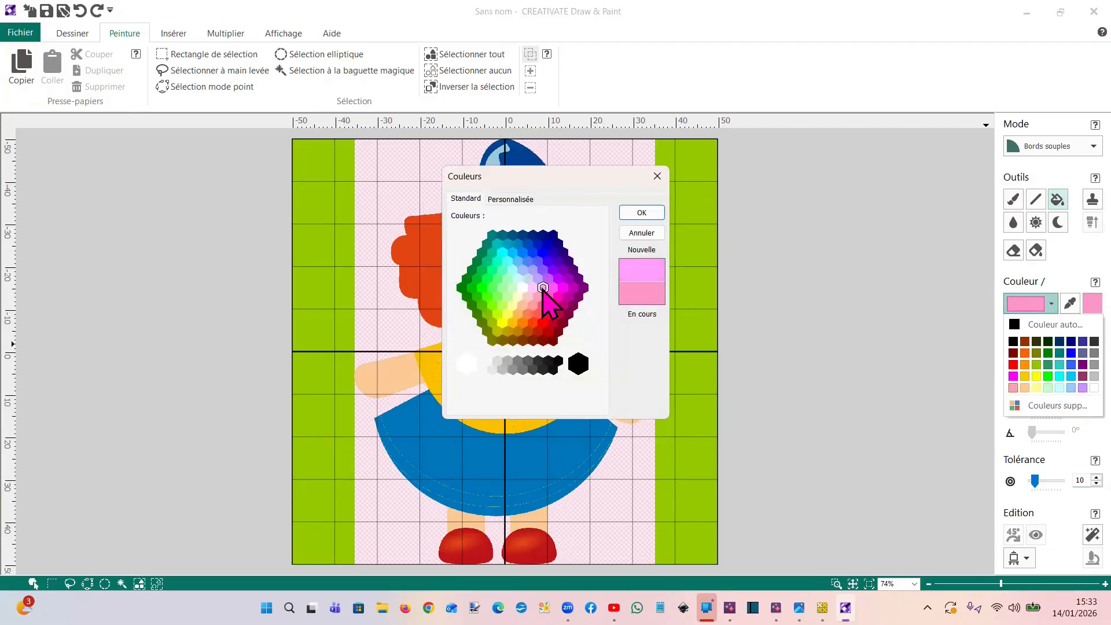
left_click(555, 288)
left_click(642, 212)
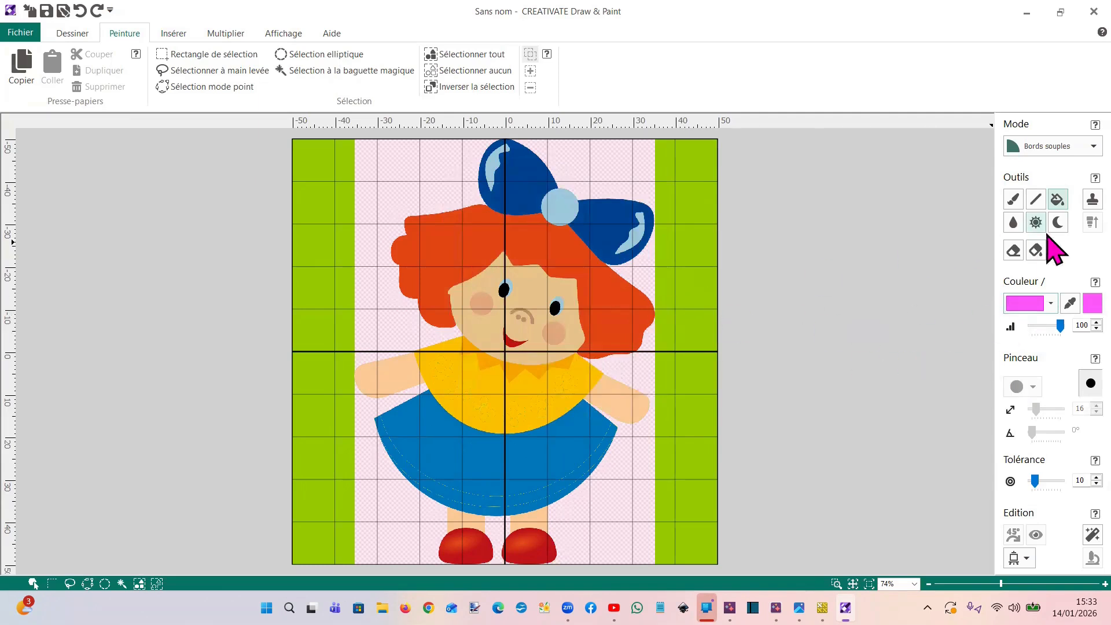
left_click(541, 347)
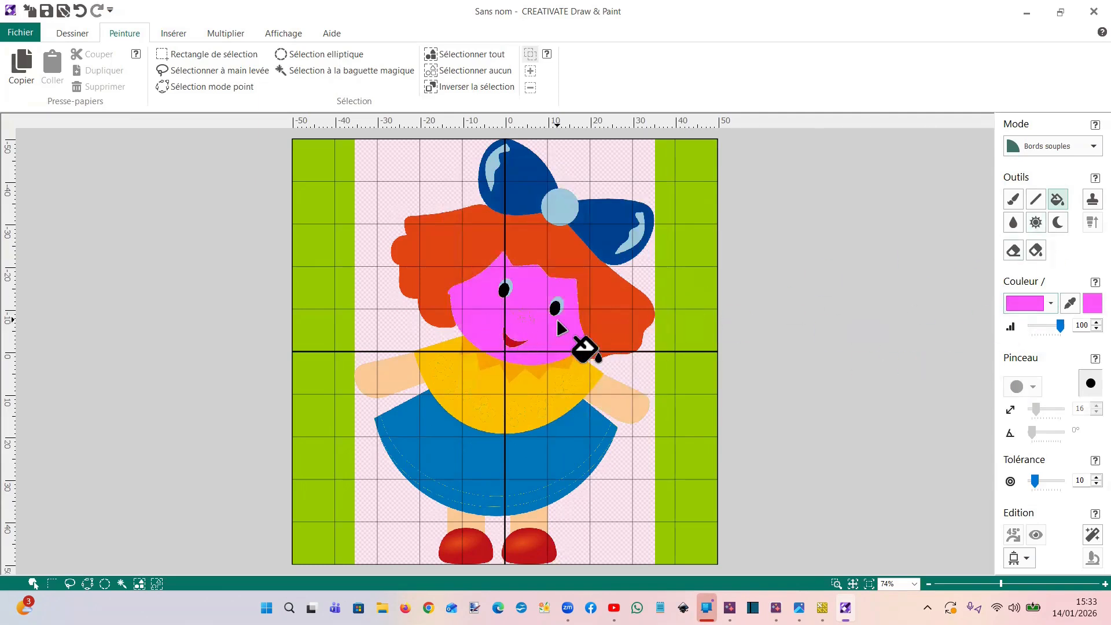
left_click(80, 10)
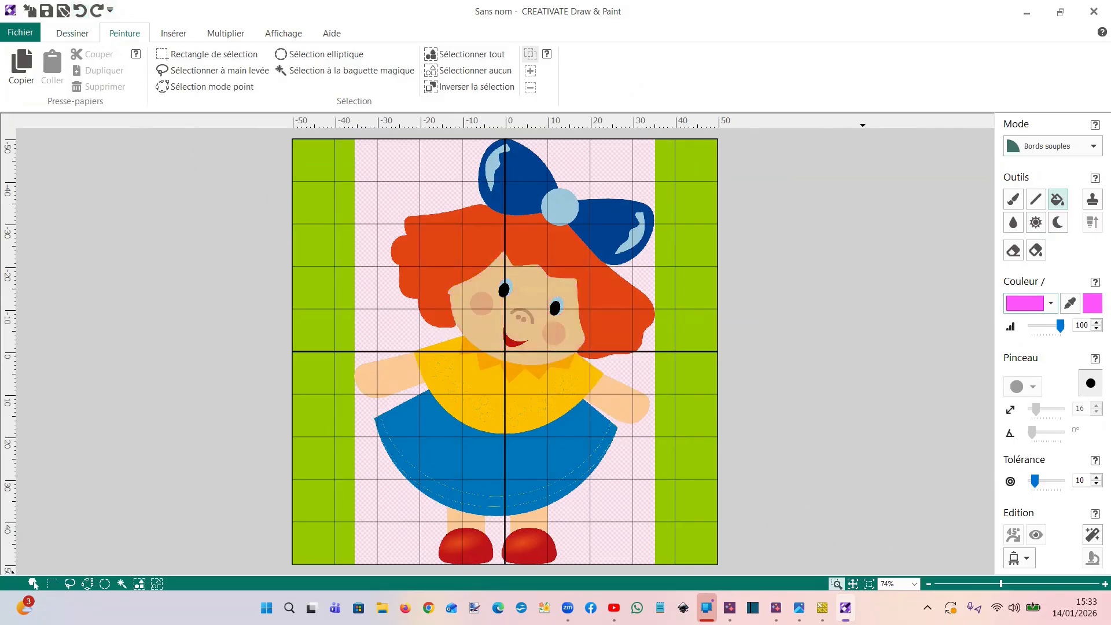
Lower the fill colour's opacity to 15, try the pink fill on the cheek, and undo it
left_click_drag(517, 309, 644, 393)
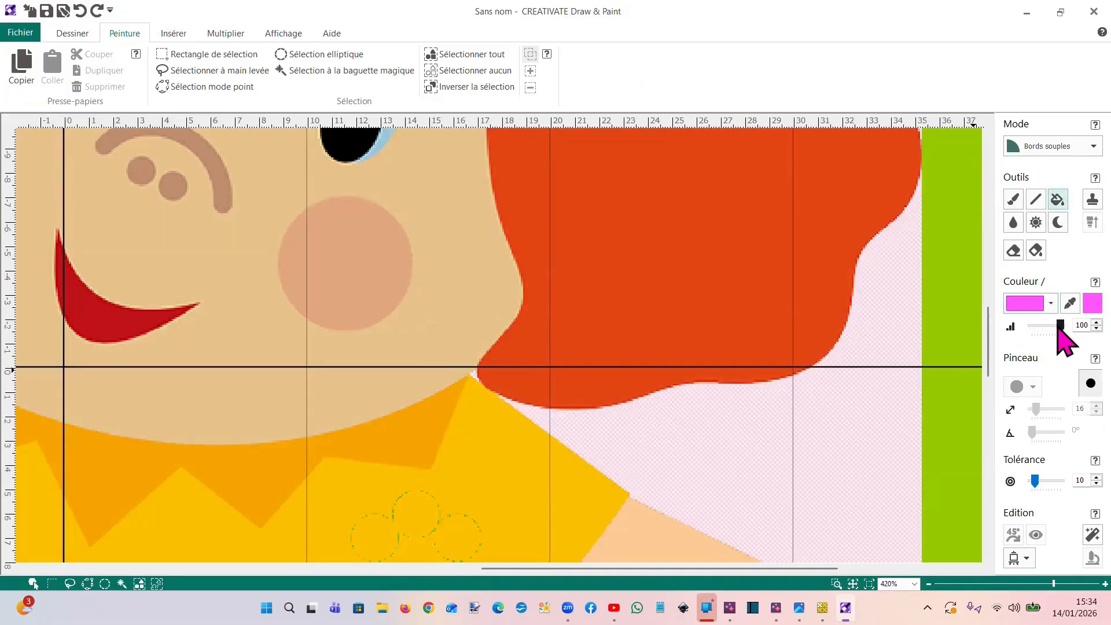
left_click_drag(1059, 328, 1036, 327)
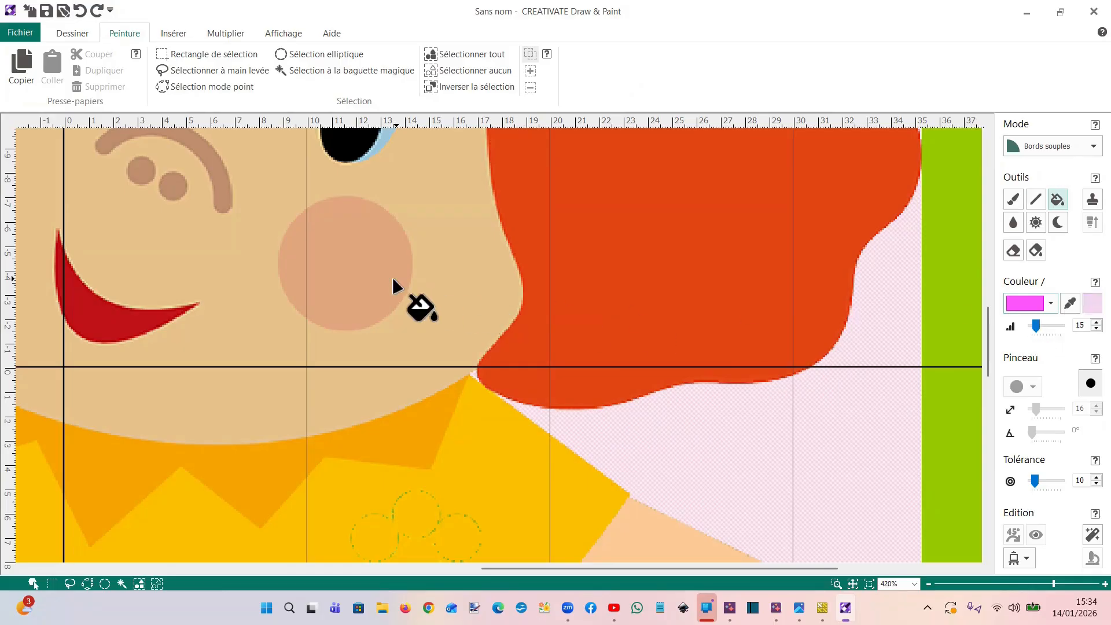
left_click(387, 277)
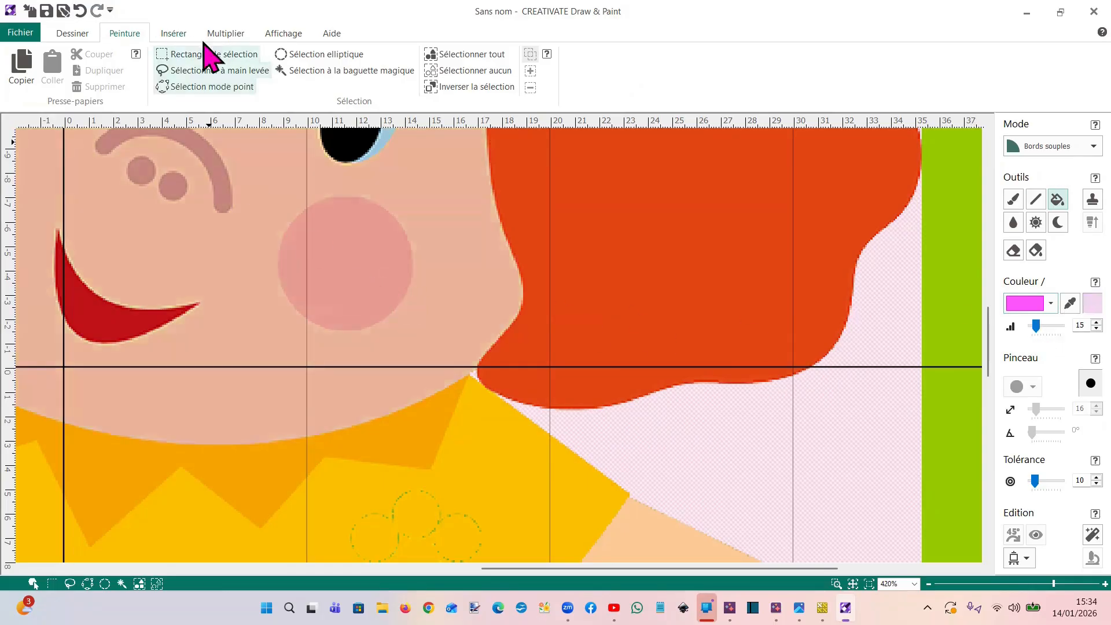
left_click(81, 12)
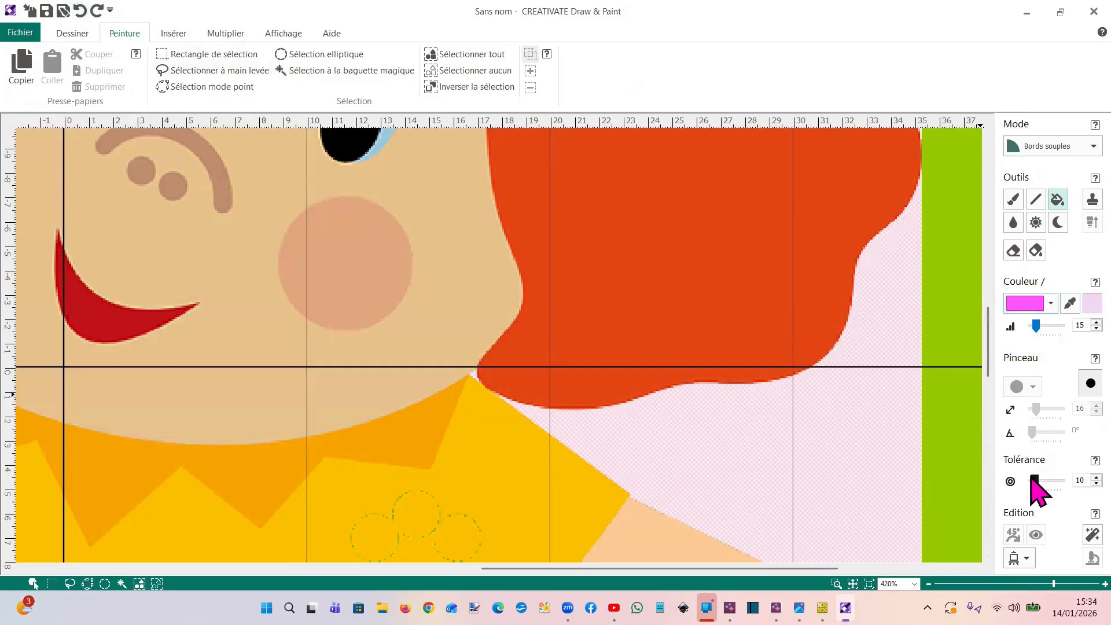
Set the fill tolerance to 0 and flood-fill both of the doll's cheeks with the translucent pink
left_click_drag(1036, 482, 1031, 481)
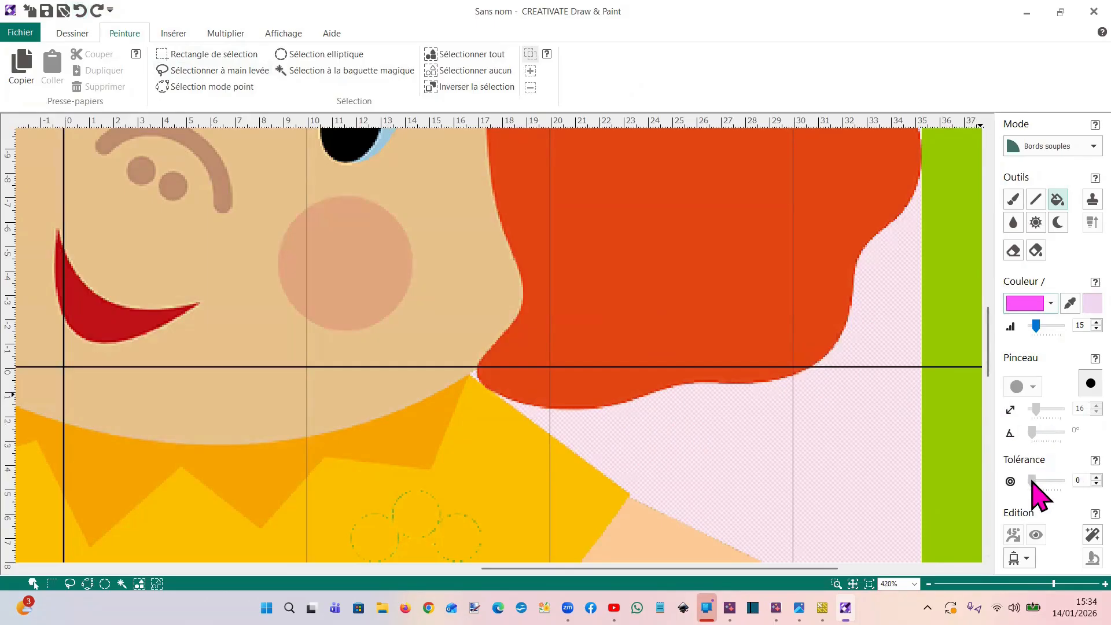
left_click(385, 283)
left_click_drag(726, 569, 493, 568)
scroll(547, 291, "up", 3)
left_click(557, 344)
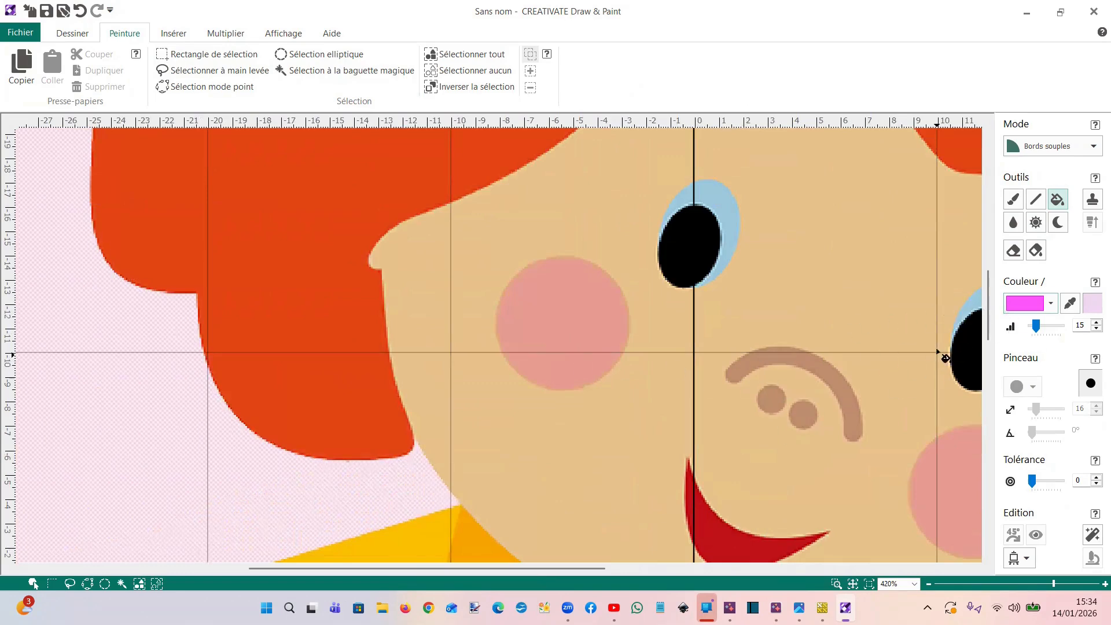
Sample the face's skin colour and flood-fill the brown nose arc and the two dots beneath it
left_click(1070, 303)
left_click(894, 389)
left_click(1057, 200)
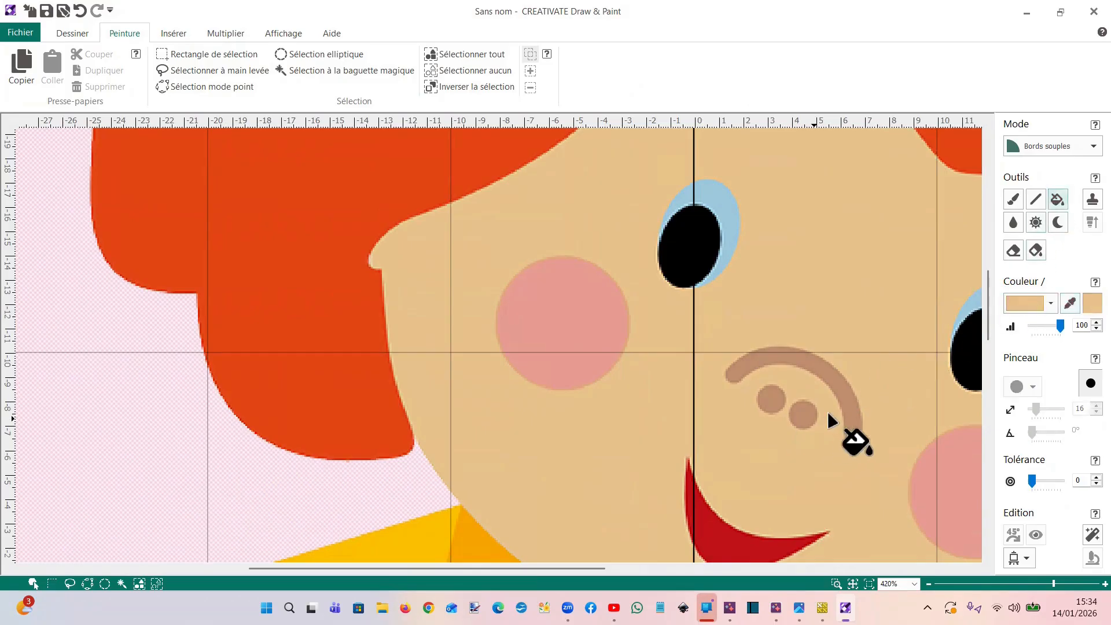
left_click(801, 419)
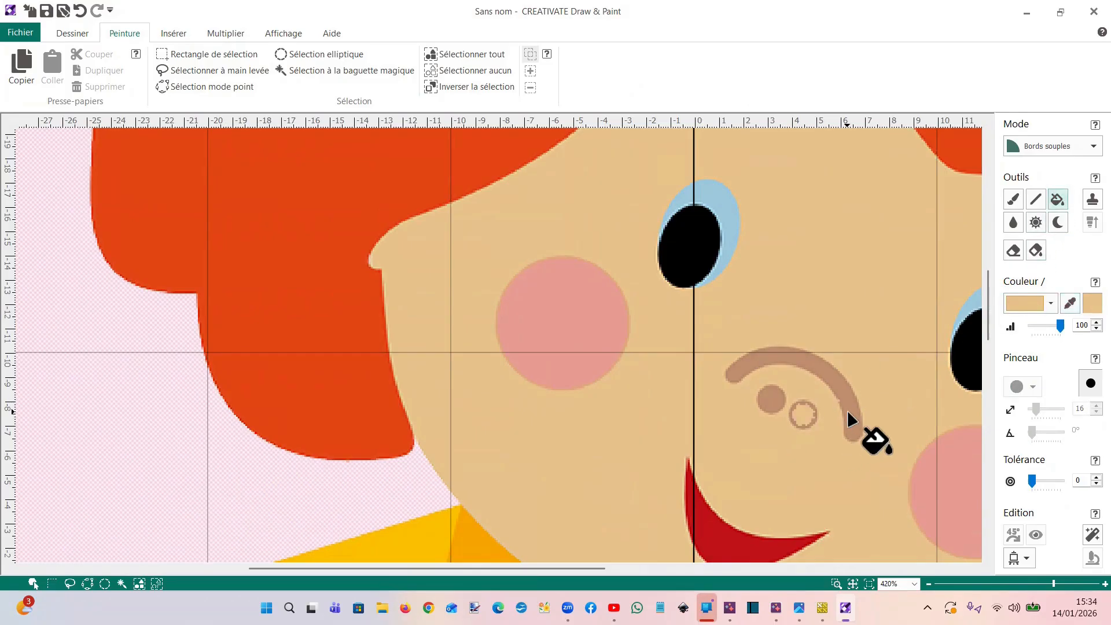
left_click(849, 414)
left_click(773, 402)
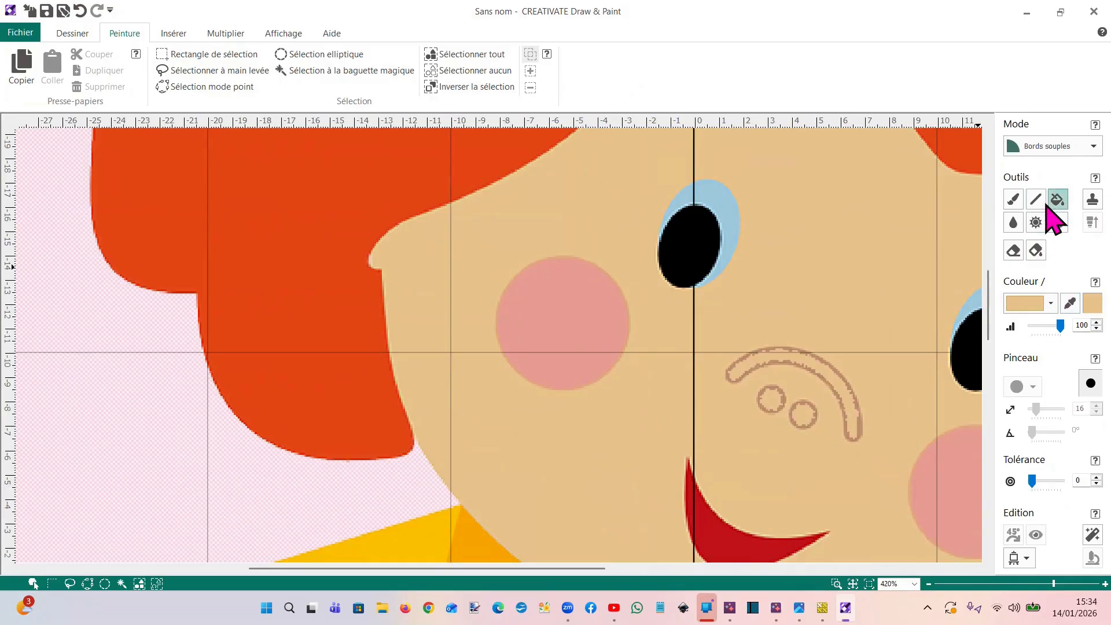
Paint over the leftover nose outlines with the size 16 round brush in the skin colour
left_click(1013, 200)
mouse_move(712, 340)
left_mouse_down()
mouse_move(722, 368)
mouse_move(749, 379)
mouse_move(760, 359)
mouse_move(747, 354)
mouse_move(809, 345)
mouse_move(861, 439)
left_mouse_up()
mouse_move(801, 363)
left_mouse_down()
mouse_move(820, 405)
mouse_move(777, 391)
mouse_move(755, 400)
mouse_move(826, 443)
left_mouse_up()
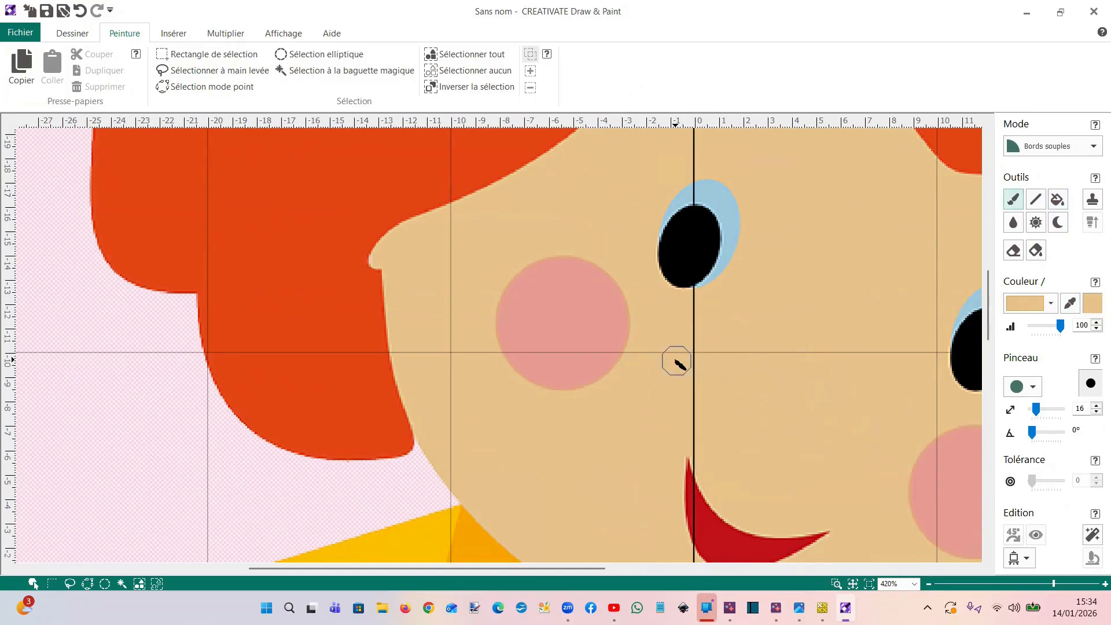
Choose lime green from the palette and flood-fill the doll's orange collar points
scroll(676, 360, "down", 2)
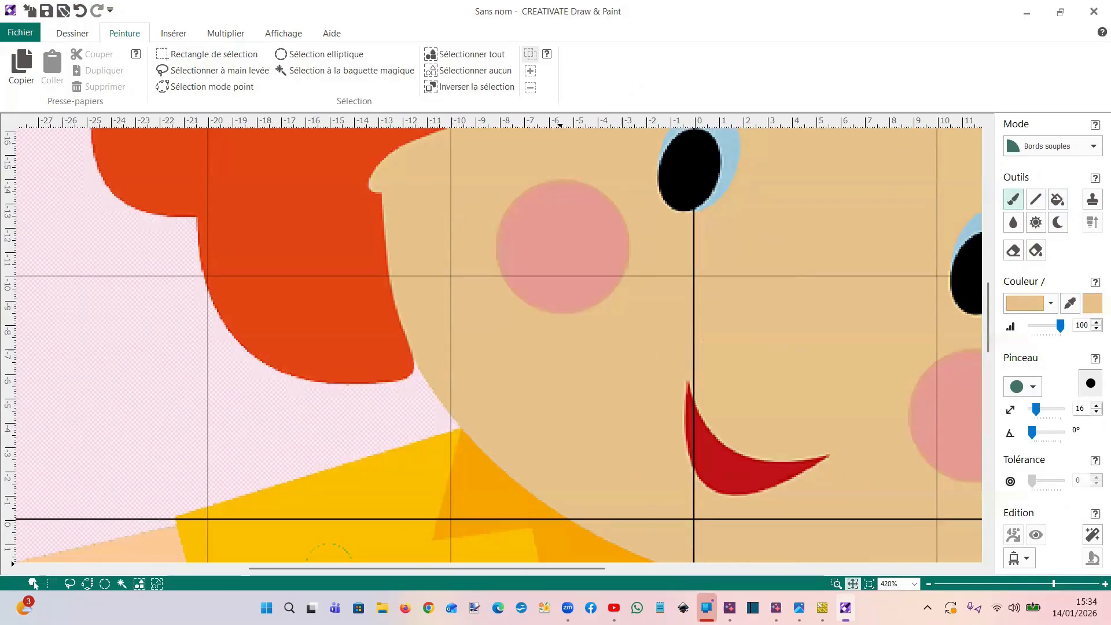
left_click(852, 584)
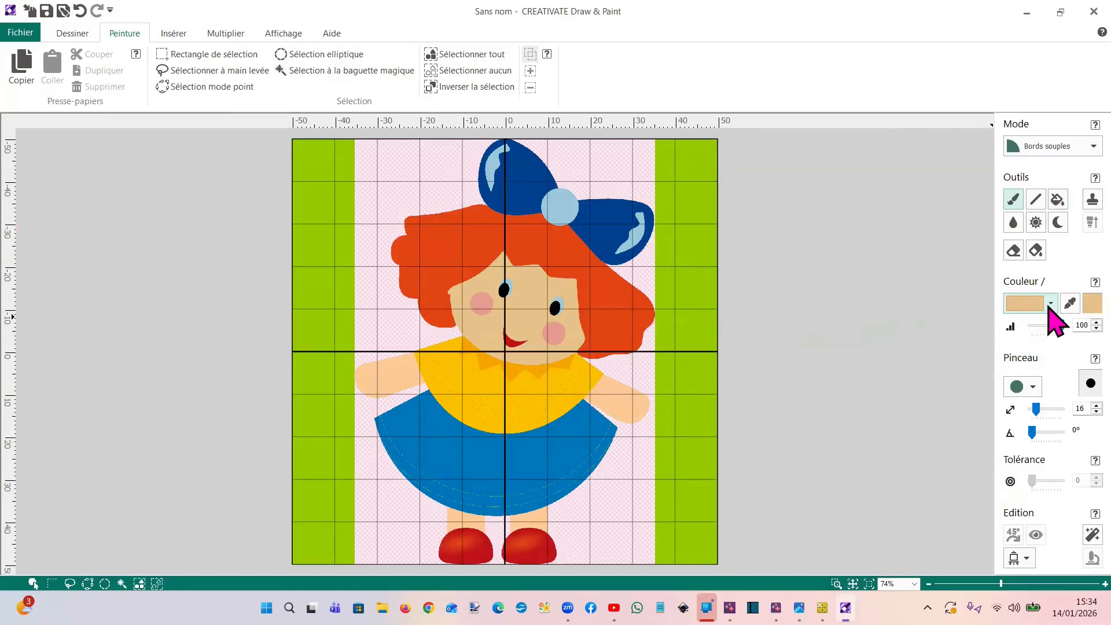
left_click(1064, 305)
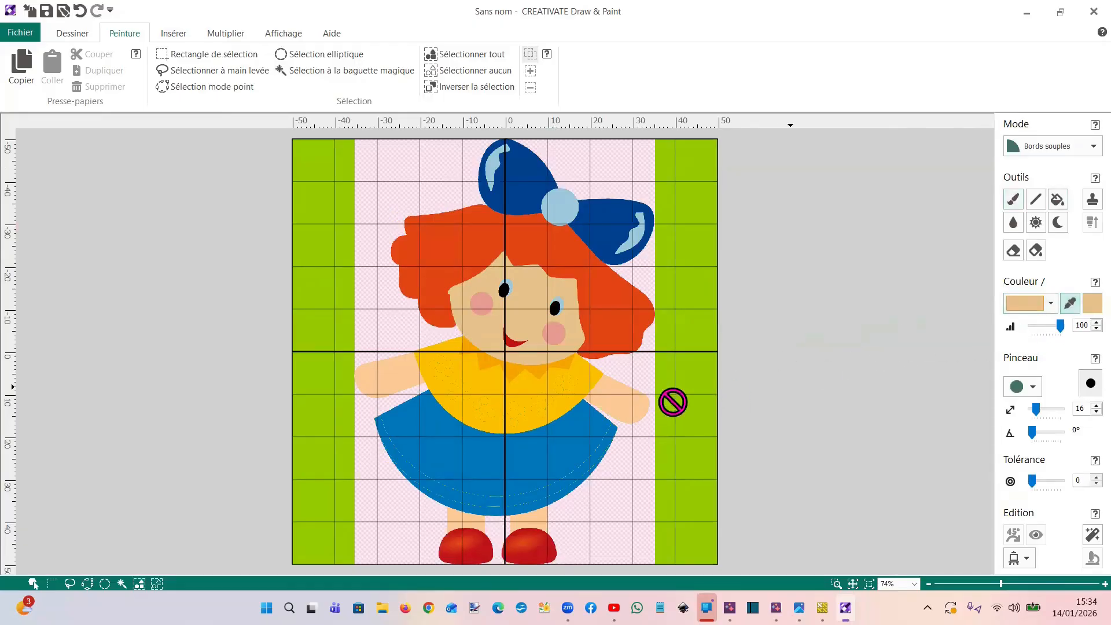
left_click(538, 373)
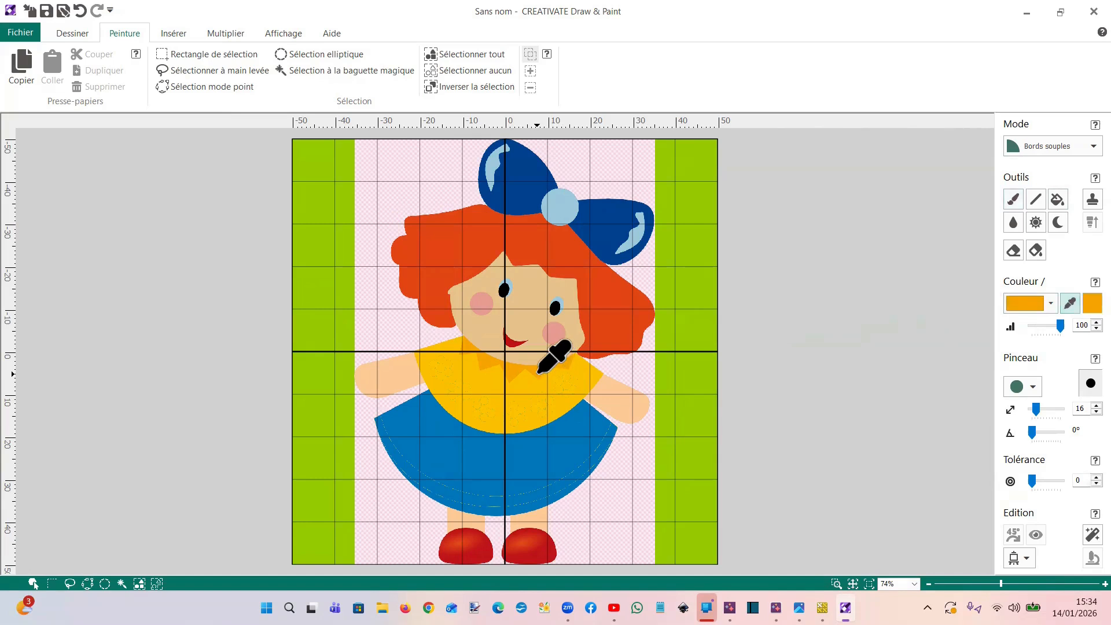
left_click(1051, 303)
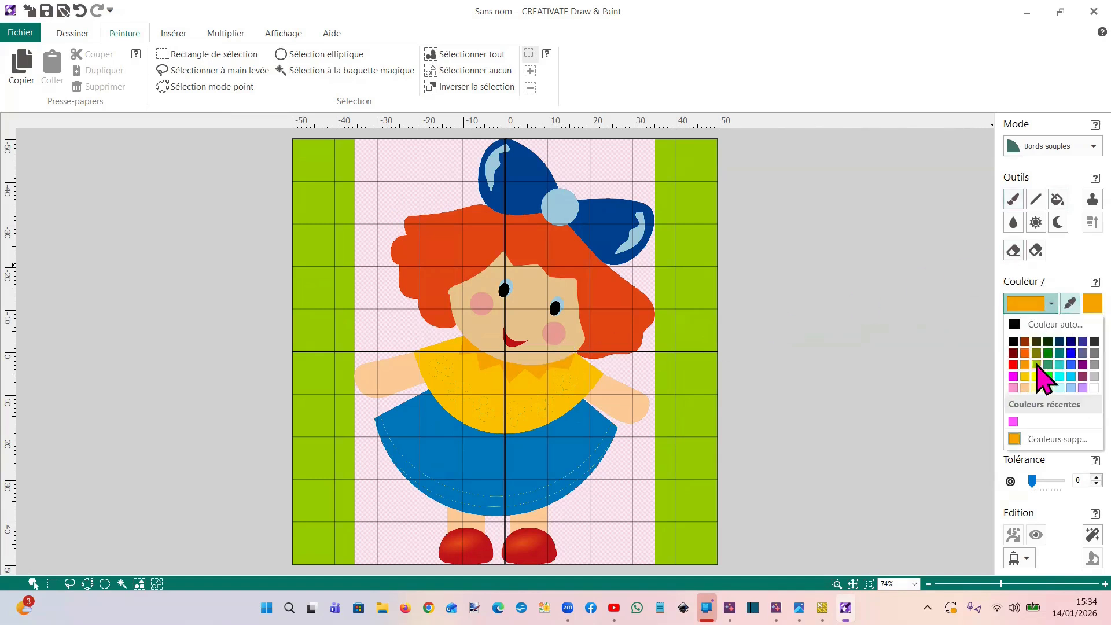
left_click(1037, 365)
left_click(1057, 200)
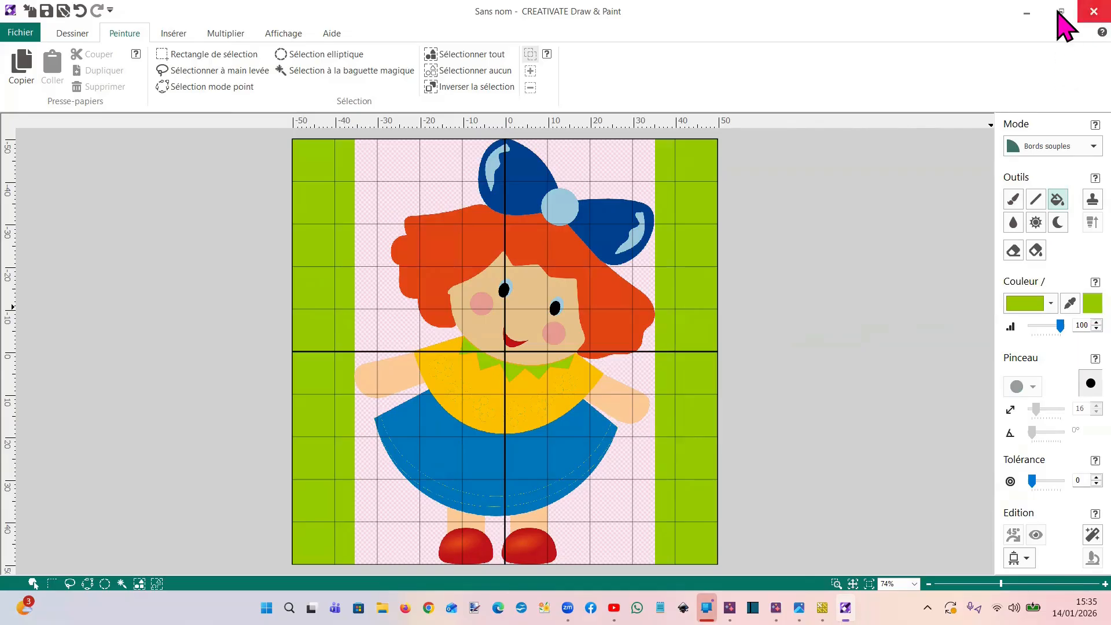
Close Draw & Paint, return to the Cross Stitcher design wizard, and accept the edited image and its automatic crop
left_click(1093, 12)
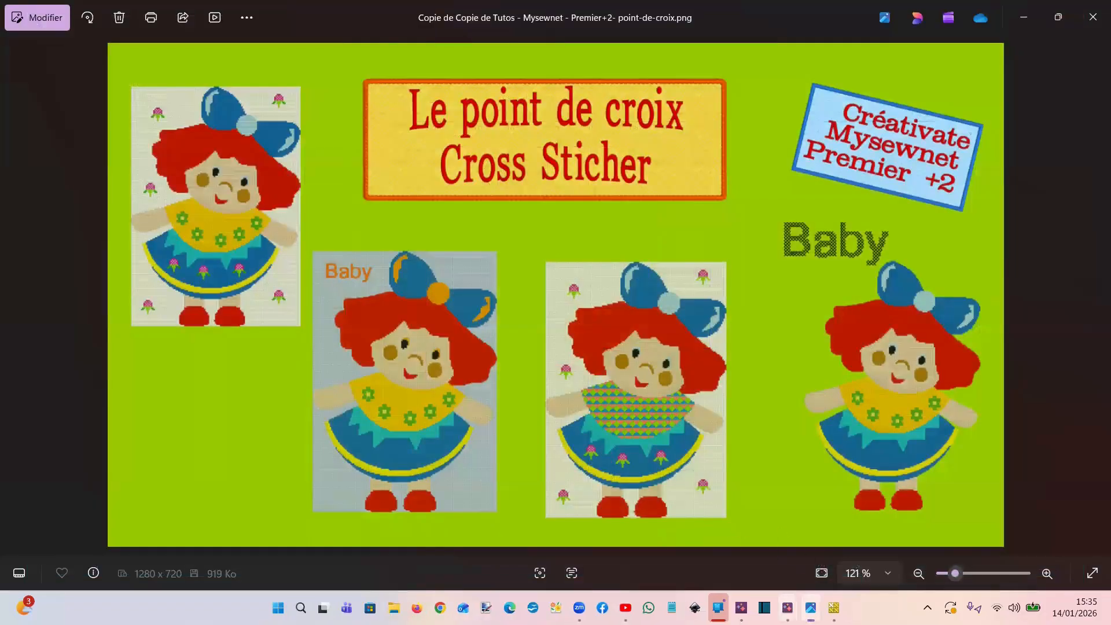
mouse_move(811, 608)
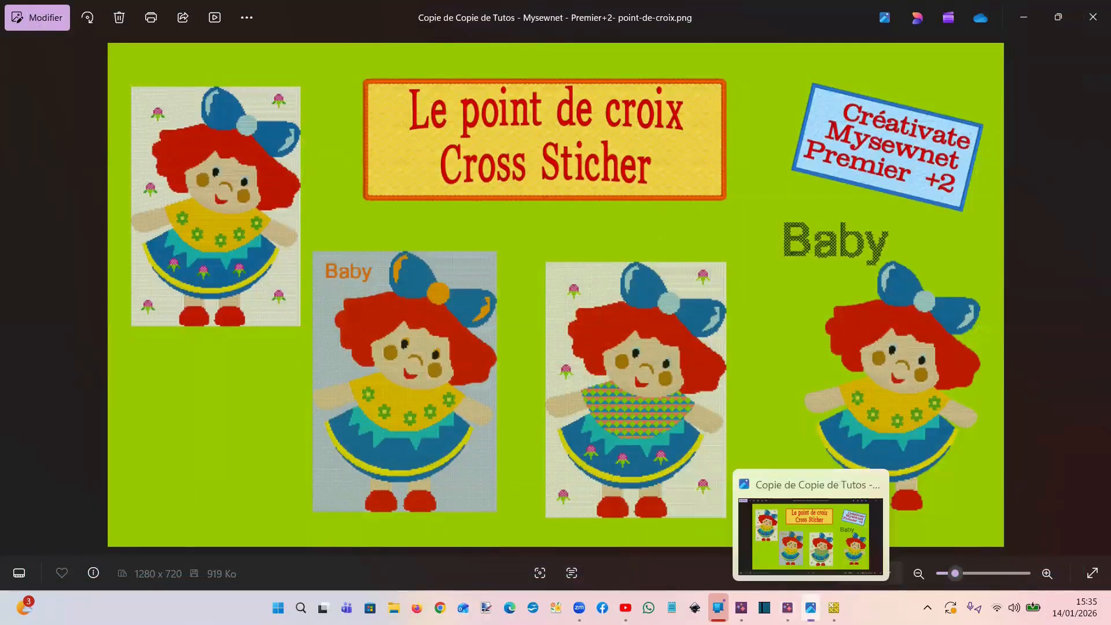
left_click(834, 608)
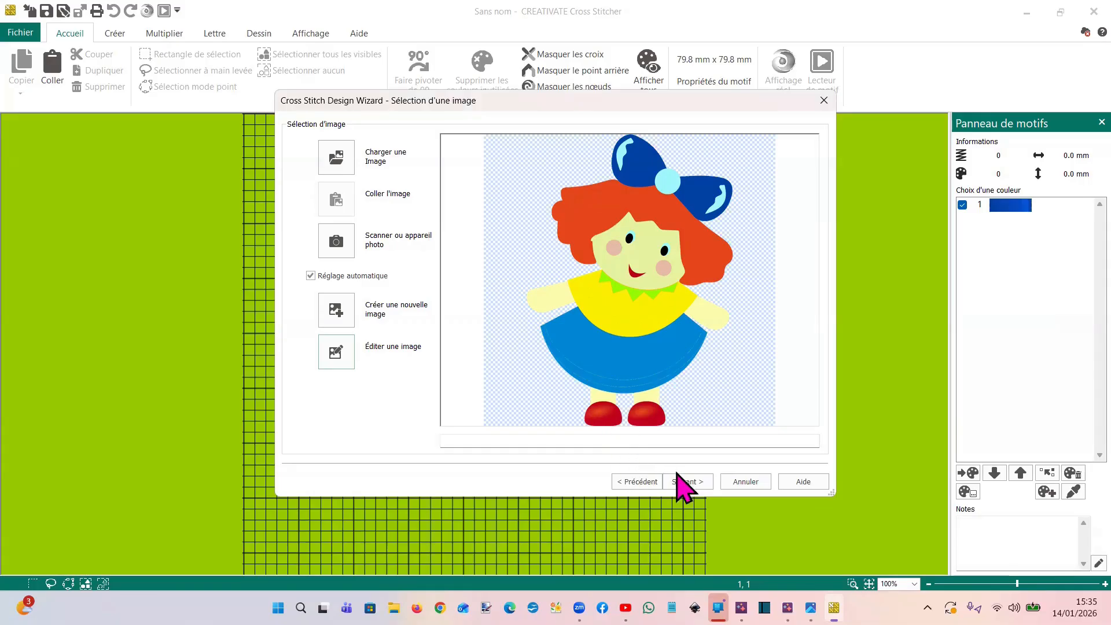
left_click(702, 483)
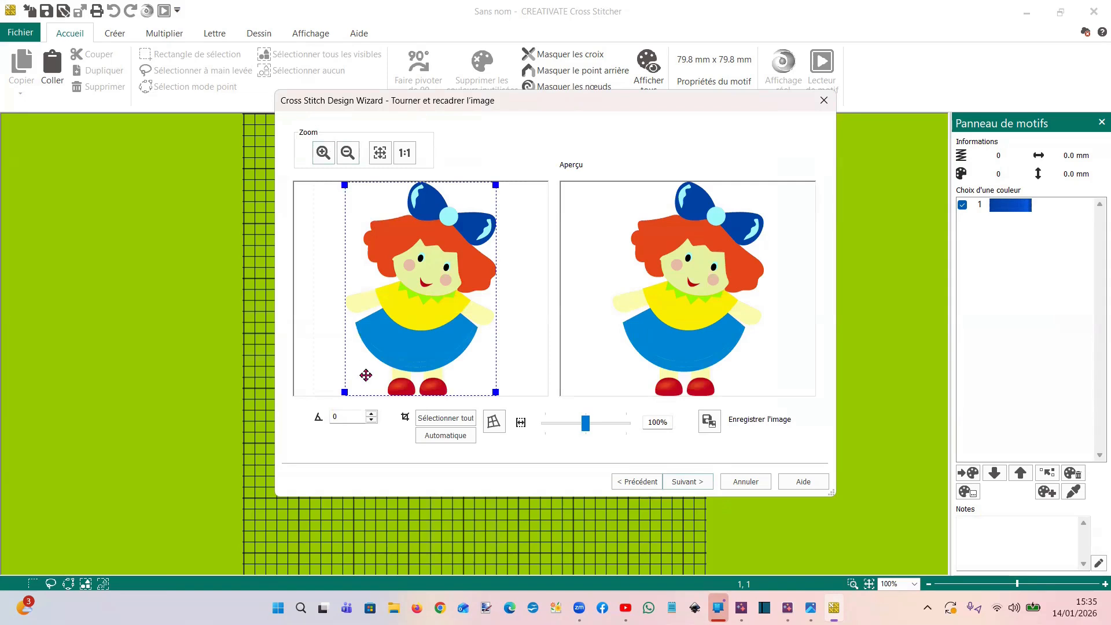
left_click(681, 483)
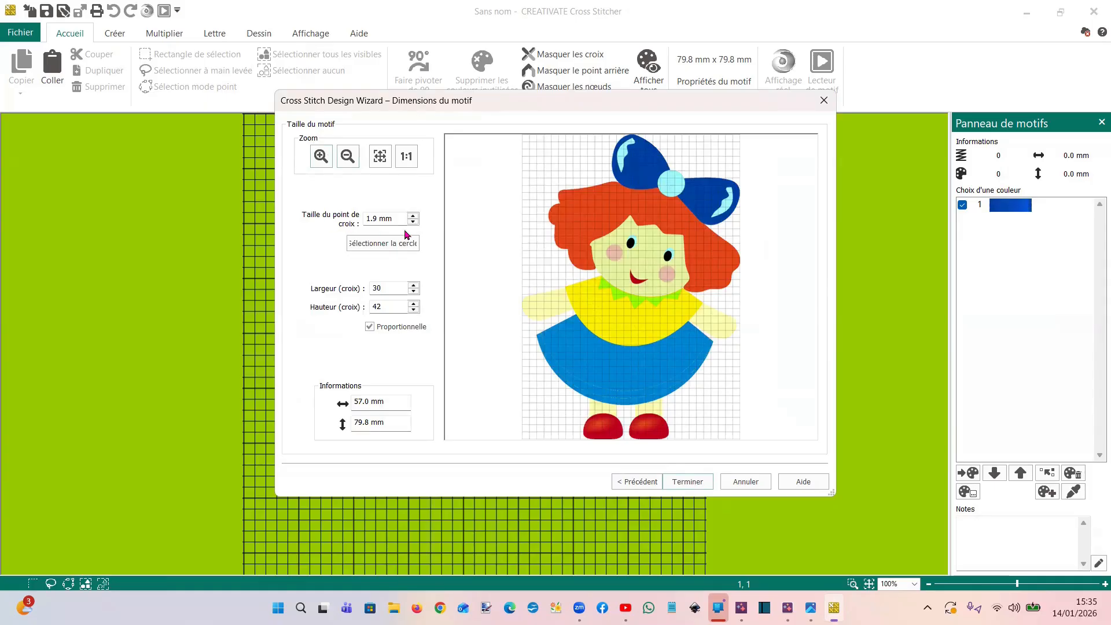
Select the 100mm x 100mm - SMALL METAL HOOP for the design size and finish the wizard
left_click(408, 249)
left_click(511, 221)
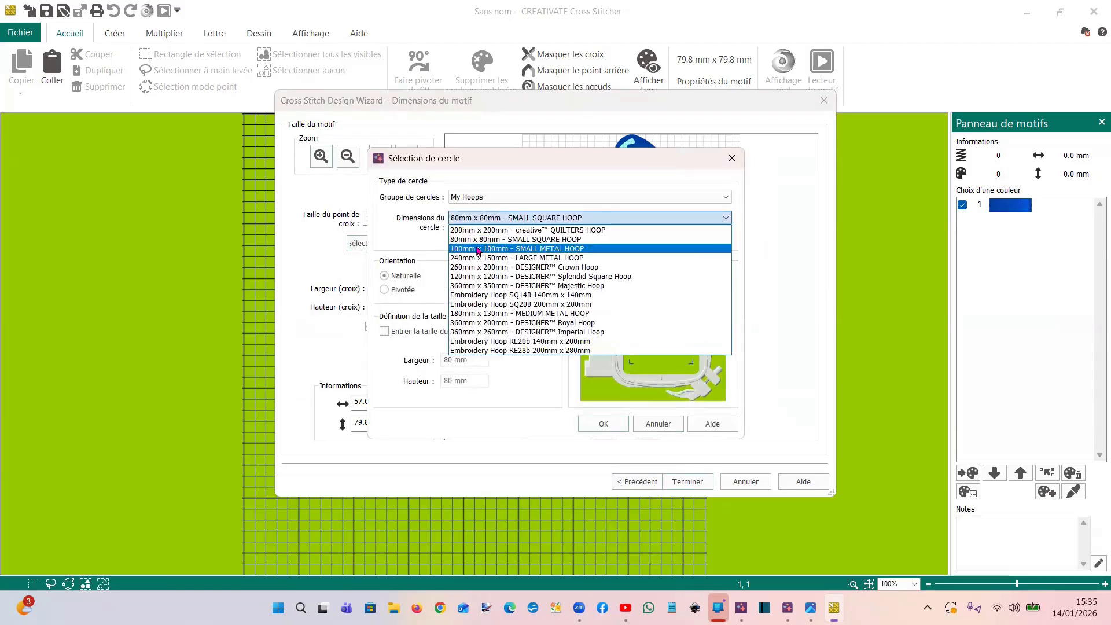
left_click(478, 249)
left_click(602, 423)
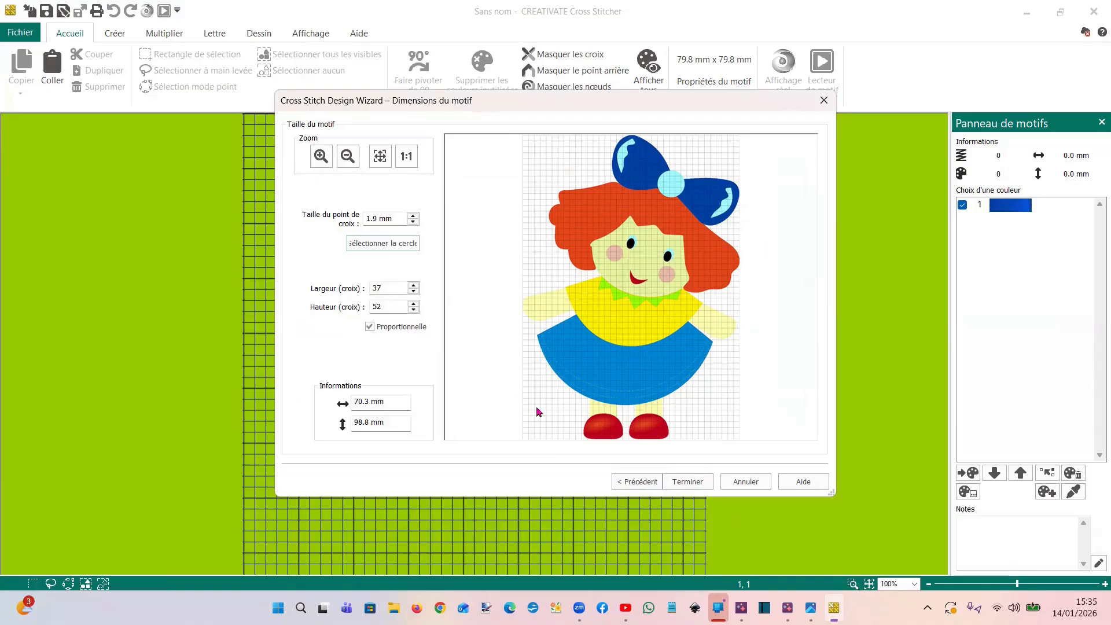
left_click(694, 482)
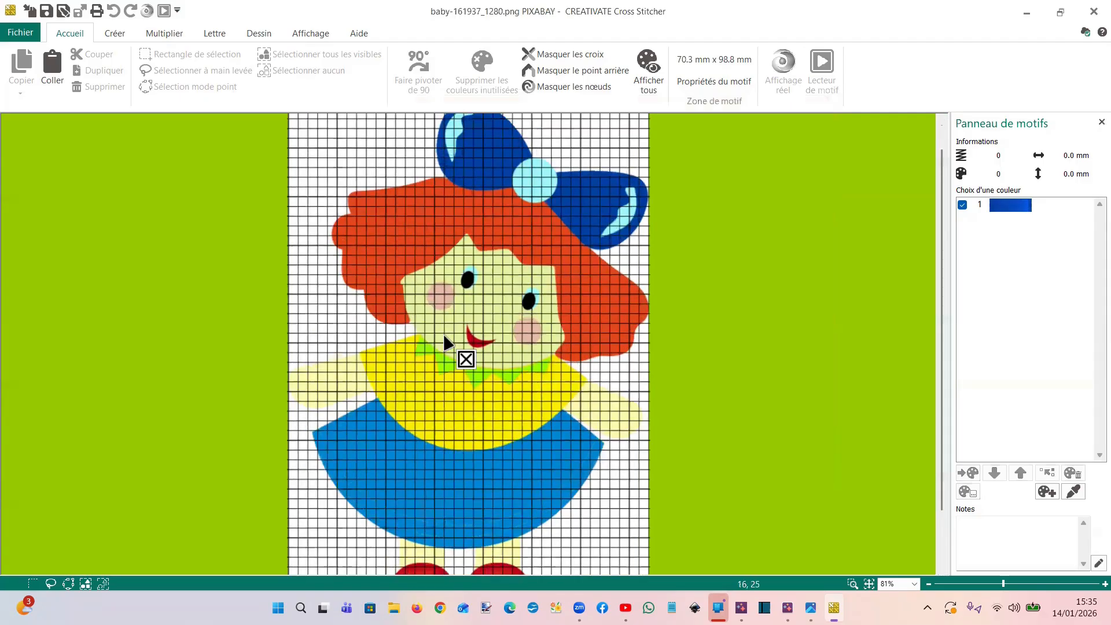
Sample the doll's orange-red hair from the background image and add the matching thread colour to the design palette
scroll(446, 342, "up", 3)
scroll(445, 343, "up", 2)
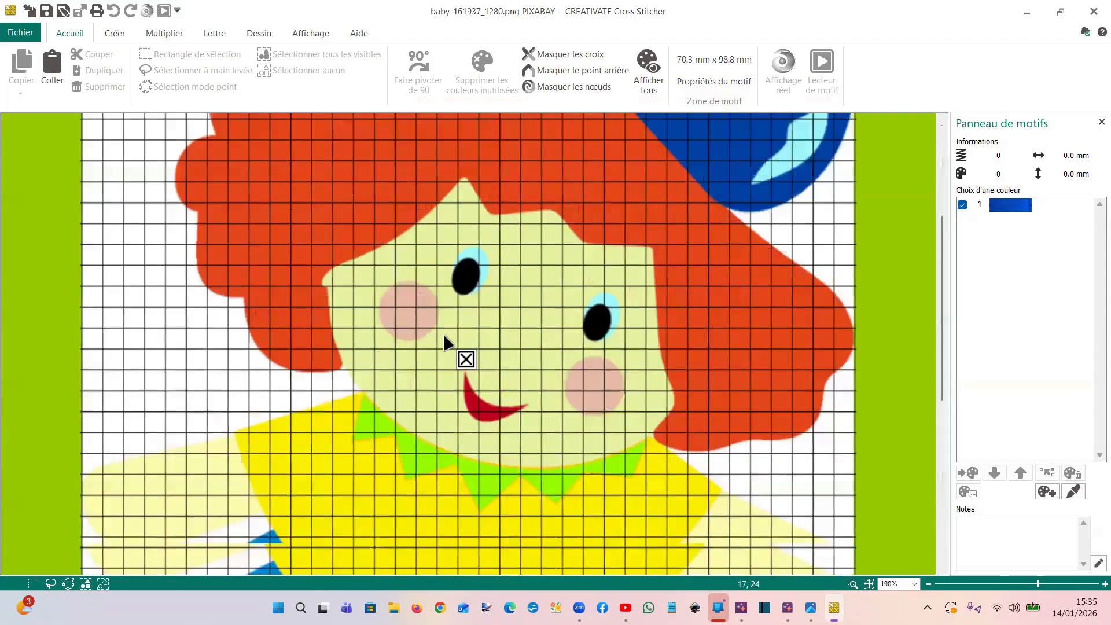
scroll(446, 343, "down", 5)
scroll(445, 342, "up", 1)
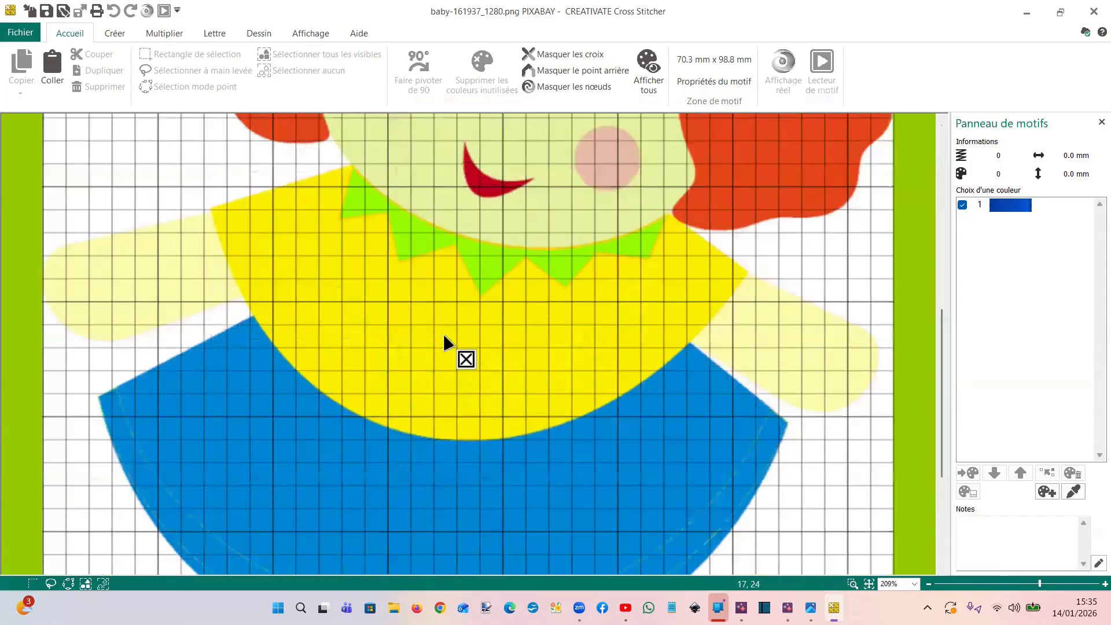
scroll(422, 290, "up", 1)
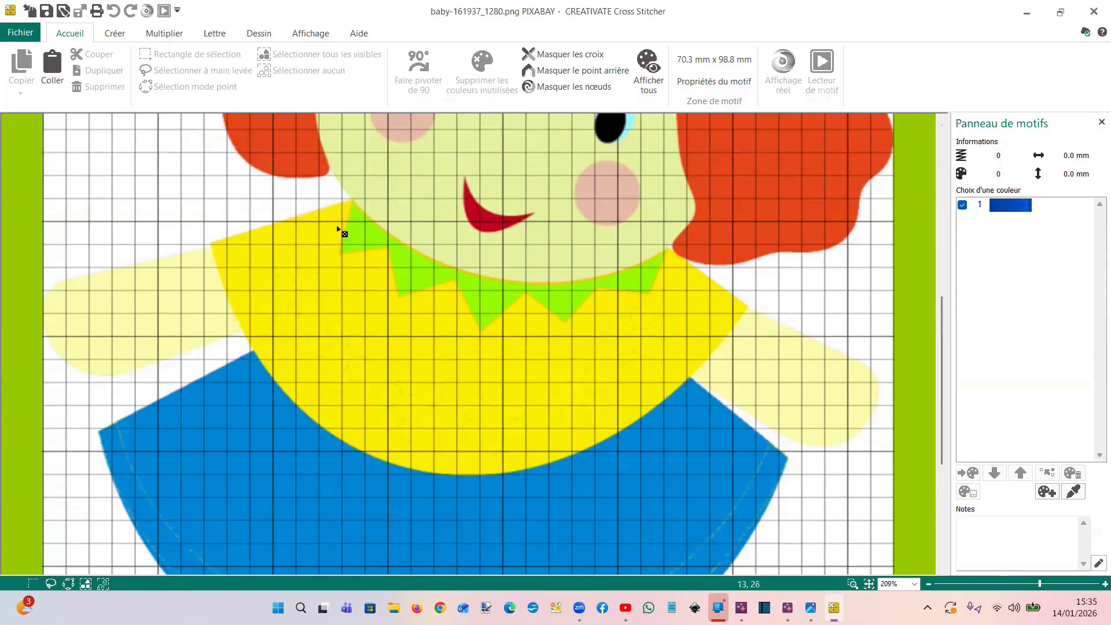
scroll(340, 230, "up", 3)
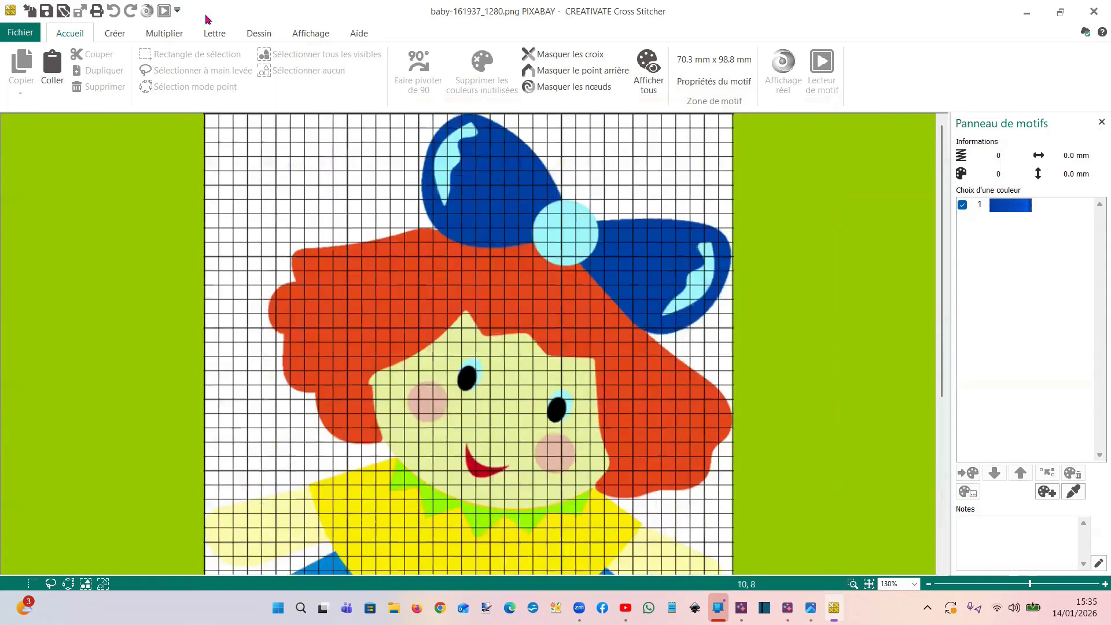
left_click(115, 35)
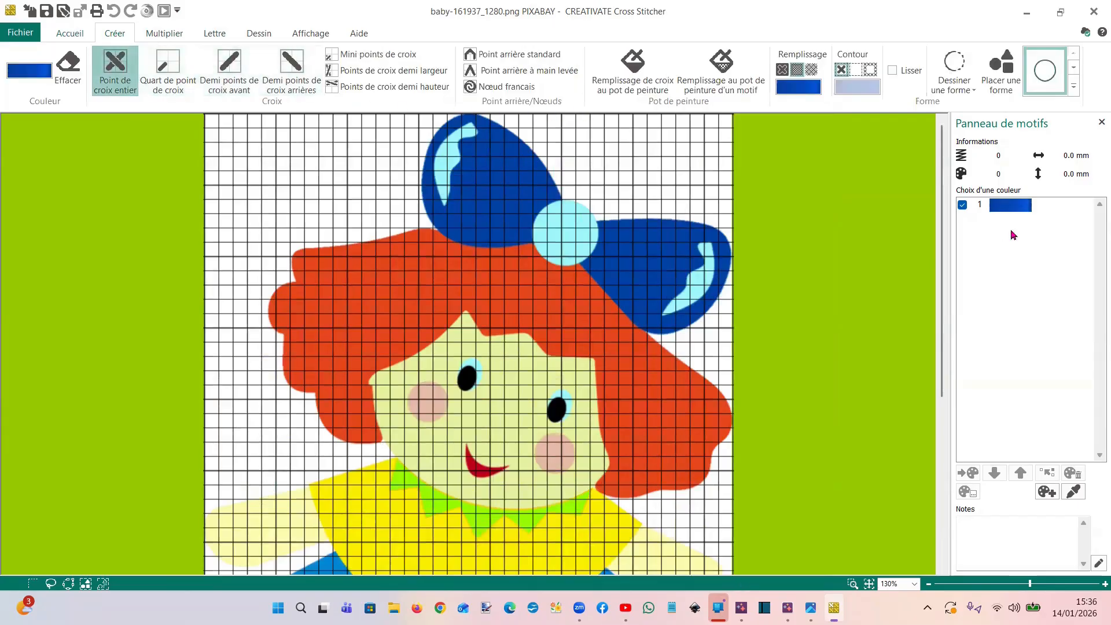
left_click(1072, 493)
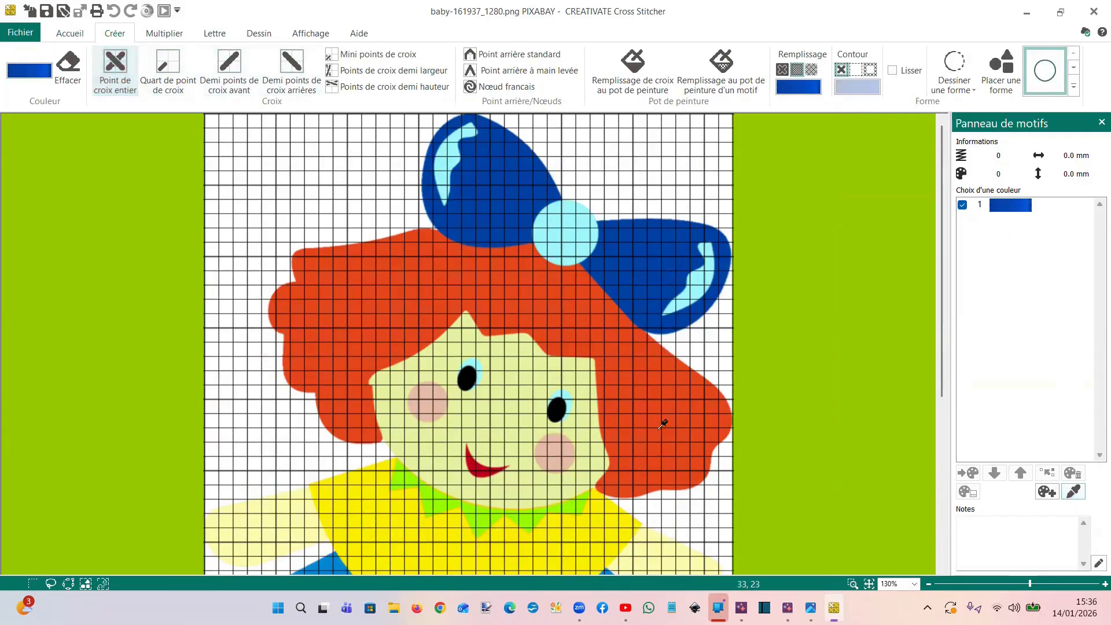
left_click(571, 294)
left_click(544, 484)
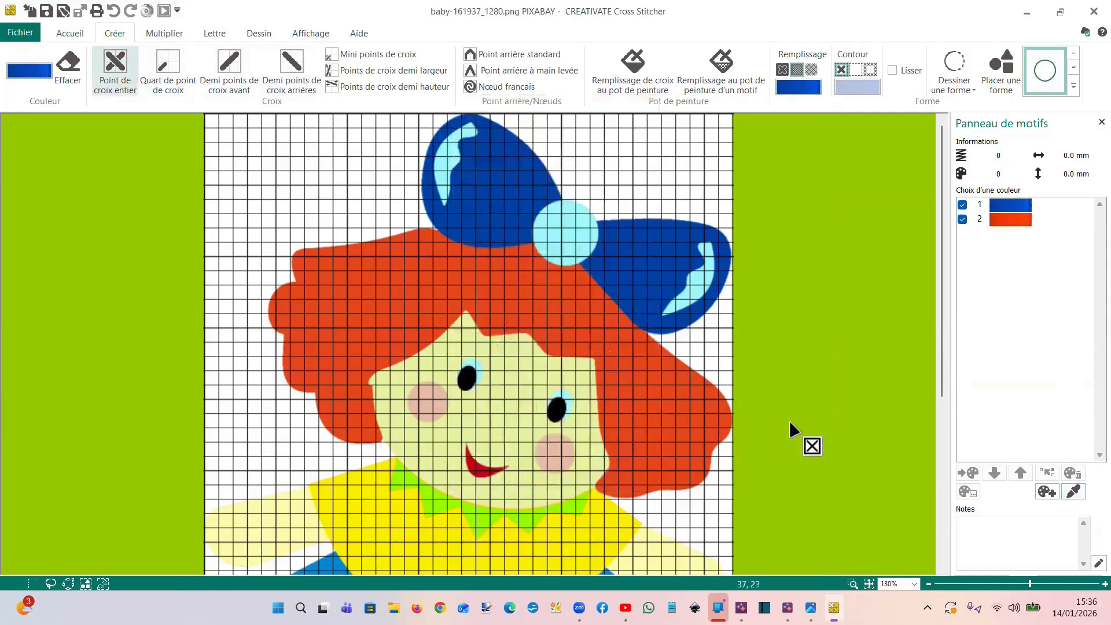
Sample the face, replace the suggested thread with a pale peach-pink from Robison-Anton Rayon 40, and add it to the palette
left_click(1073, 492)
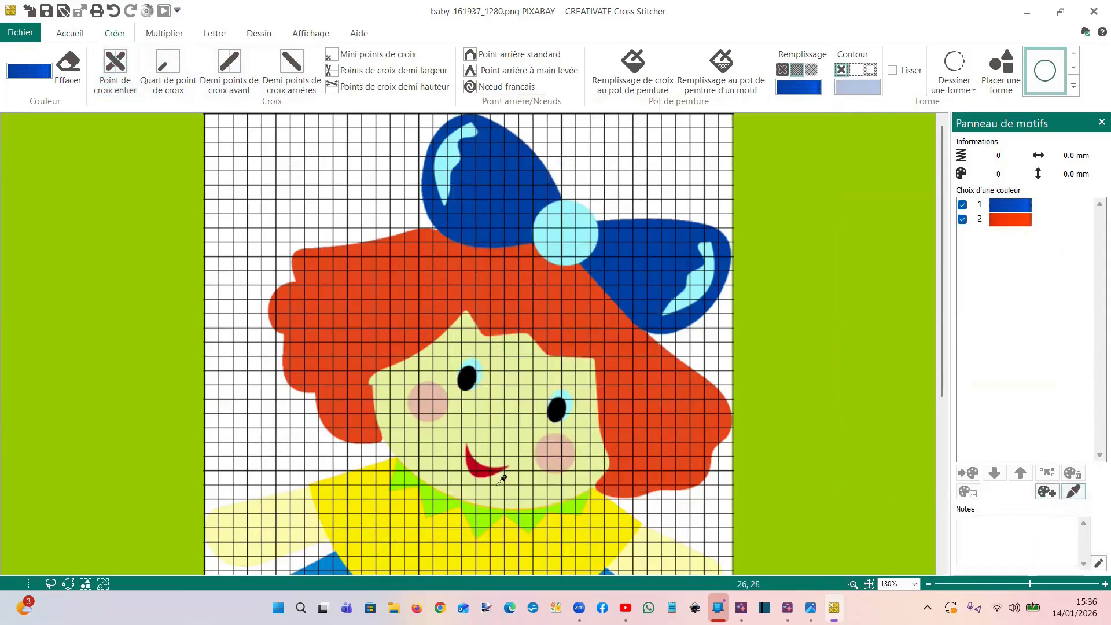
left_click(578, 405)
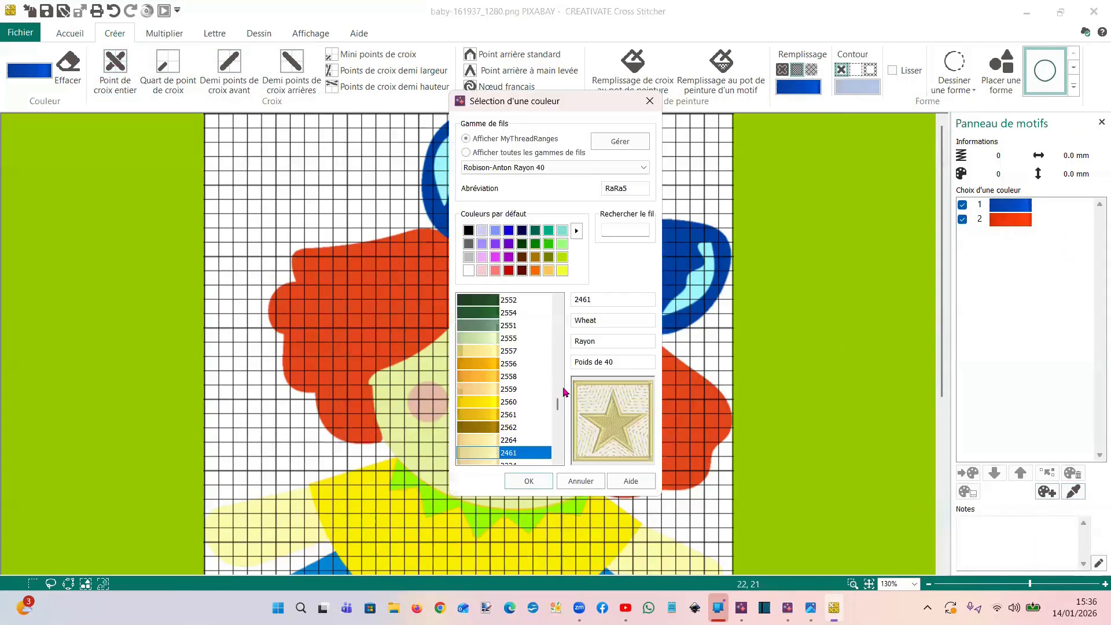
left_click(489, 440)
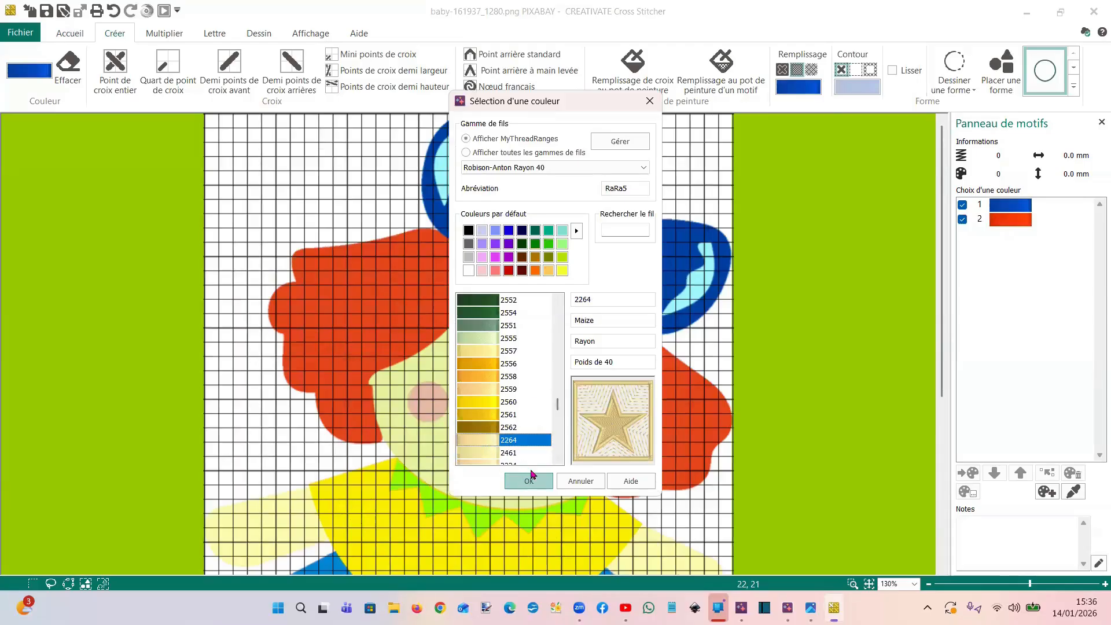
left_click_drag(557, 404, 541, 330)
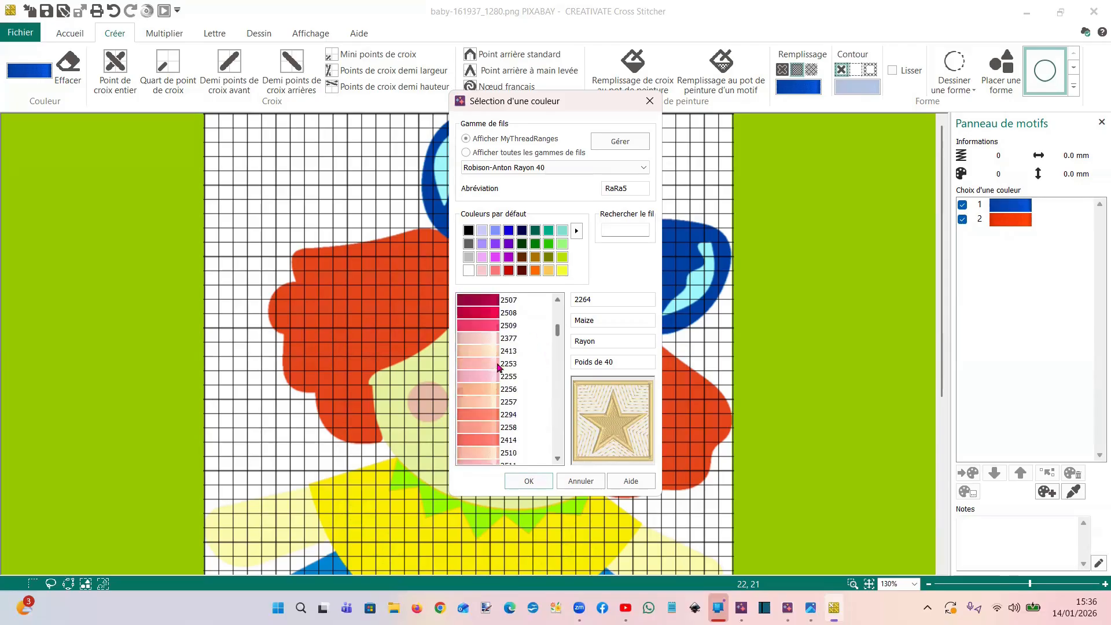
left_click(476, 397)
left_click(528, 481)
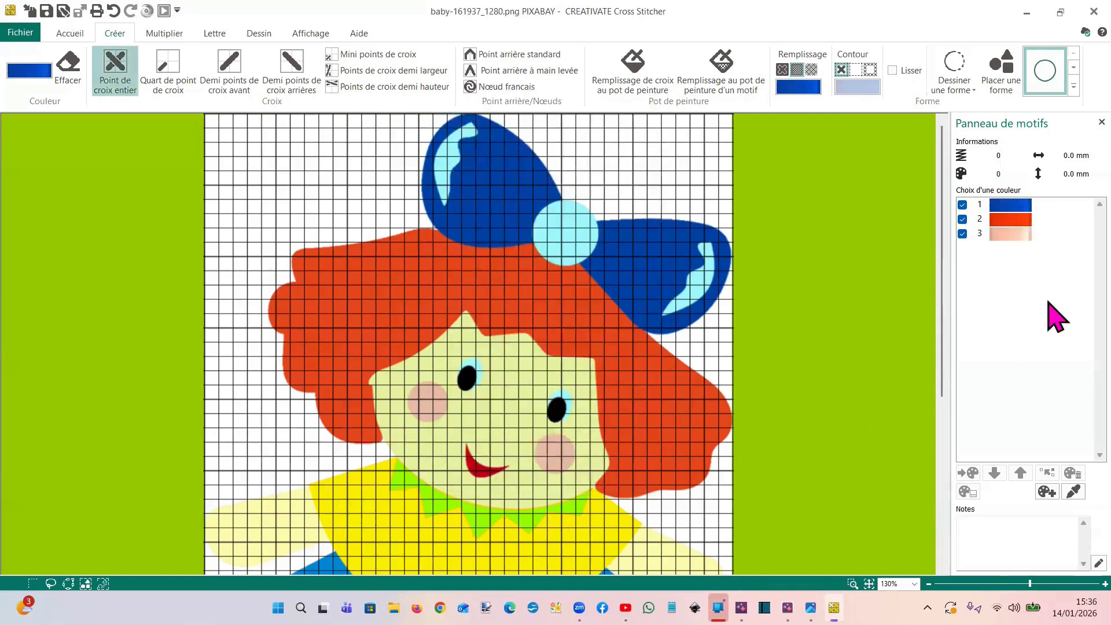
Sample the doll's yellow top and the light blue bow centre, adding both matching thread colours to the palette
left_click(1060, 495)
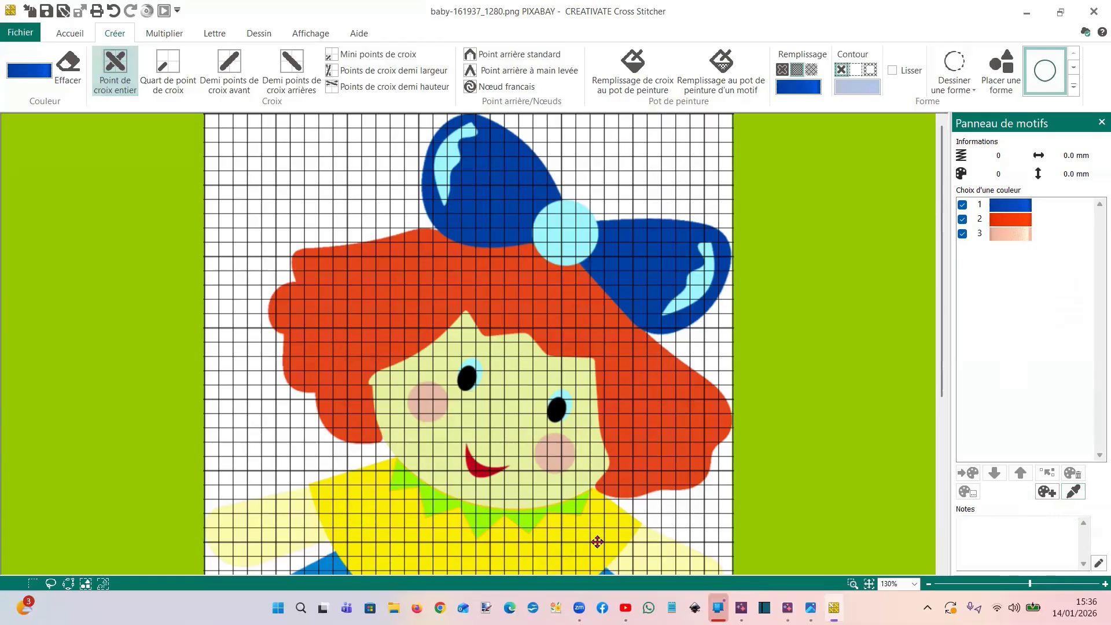
left_click(609, 521)
left_click(536, 480)
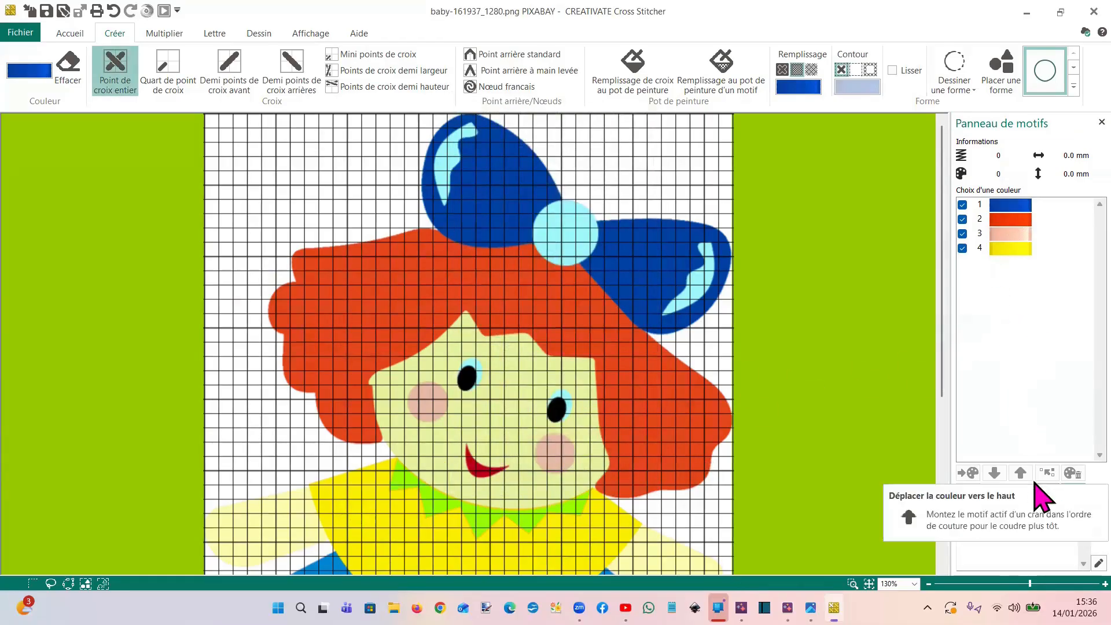
left_click(1073, 491)
left_click(568, 240)
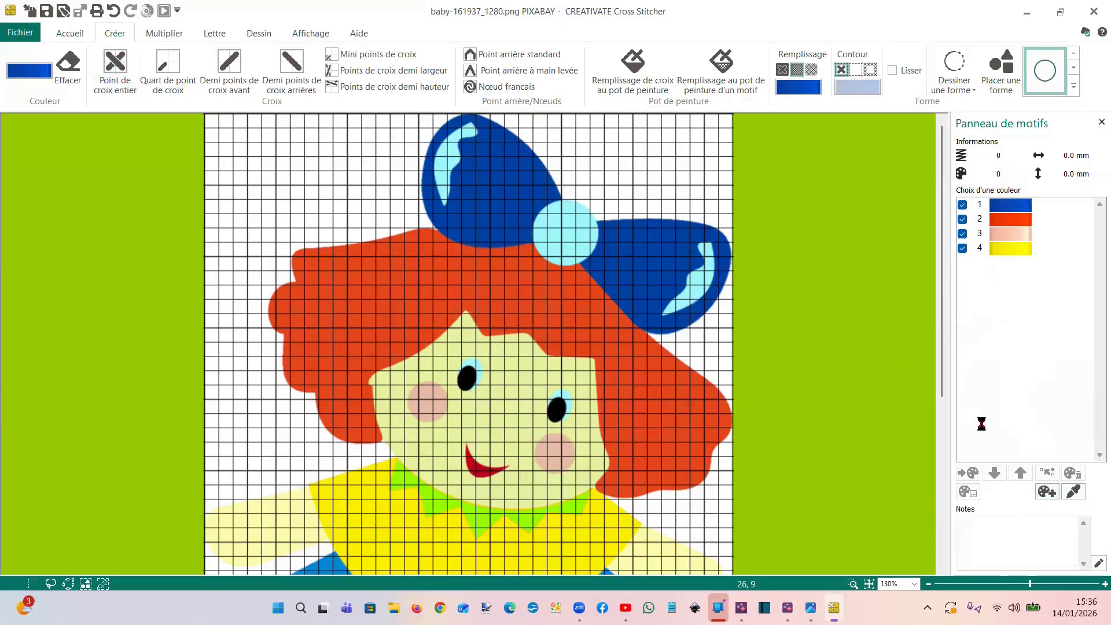
left_click(530, 470)
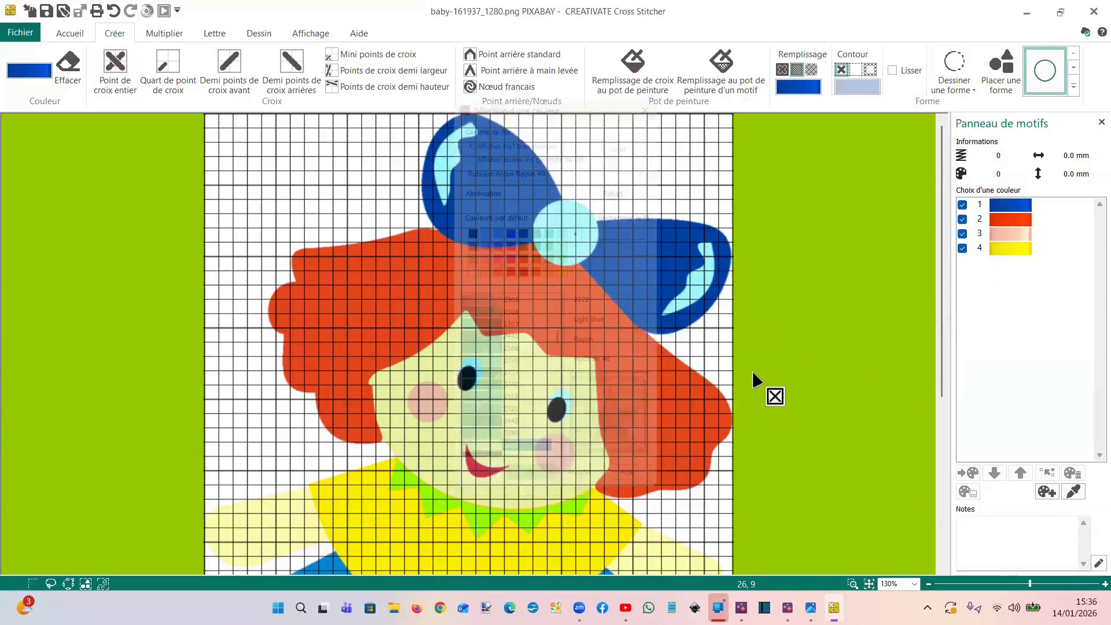
scroll(753, 378, "down", 1)
scroll(752, 370, "down", 1)
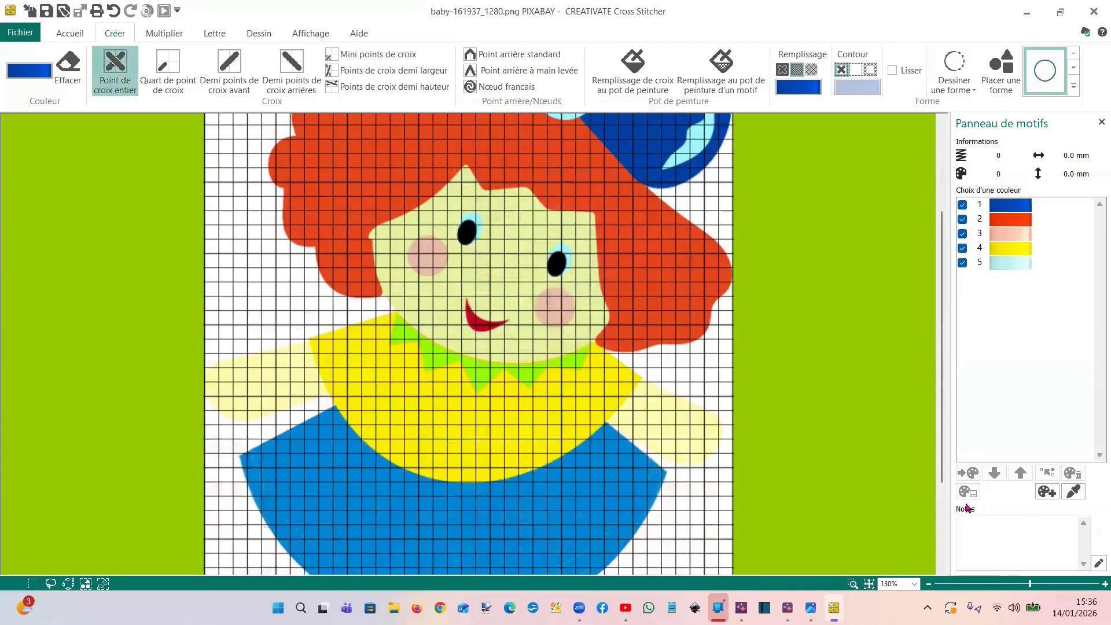
Sample the doll's green collar and blue skirt from the background image, adding both matching thread colours to the palette
left_click(1074, 493)
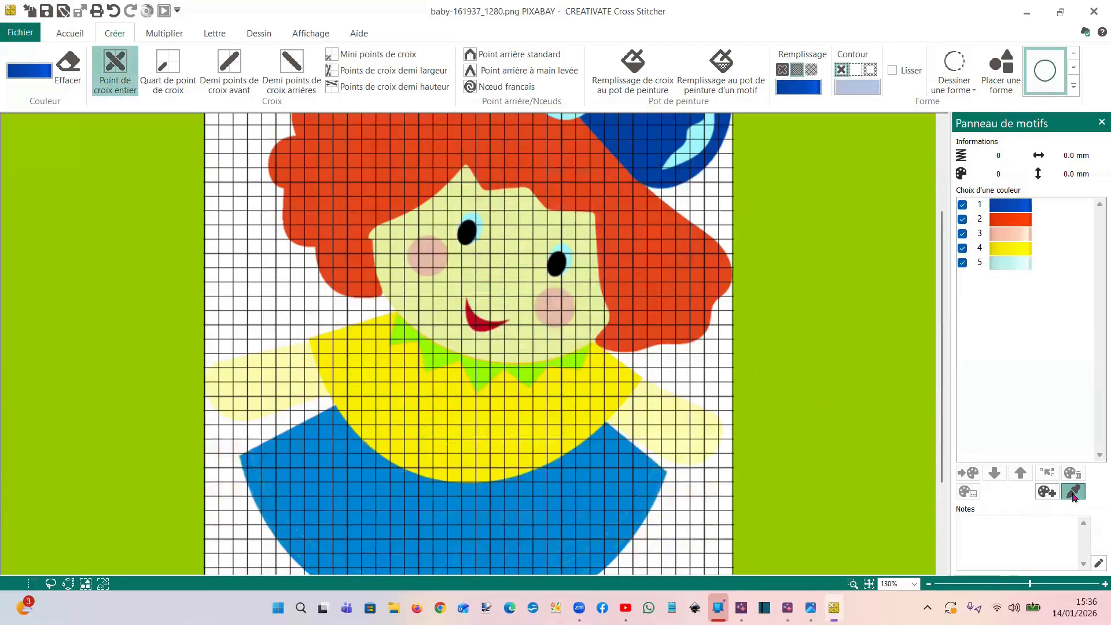
left_click(524, 378)
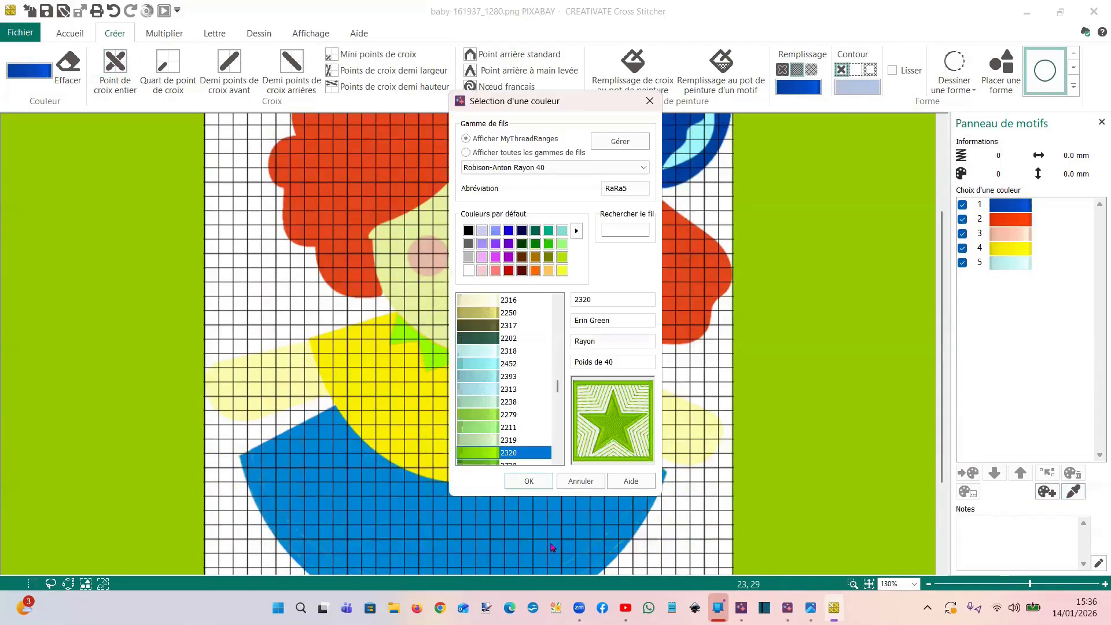
left_click(528, 481)
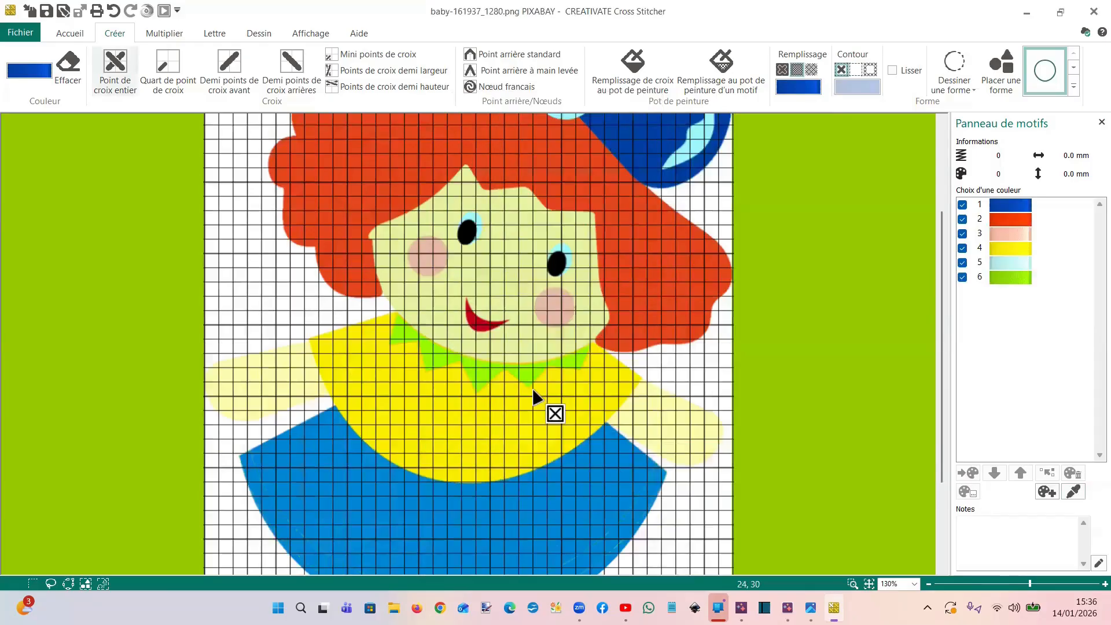
left_click(1074, 491)
left_click(578, 525)
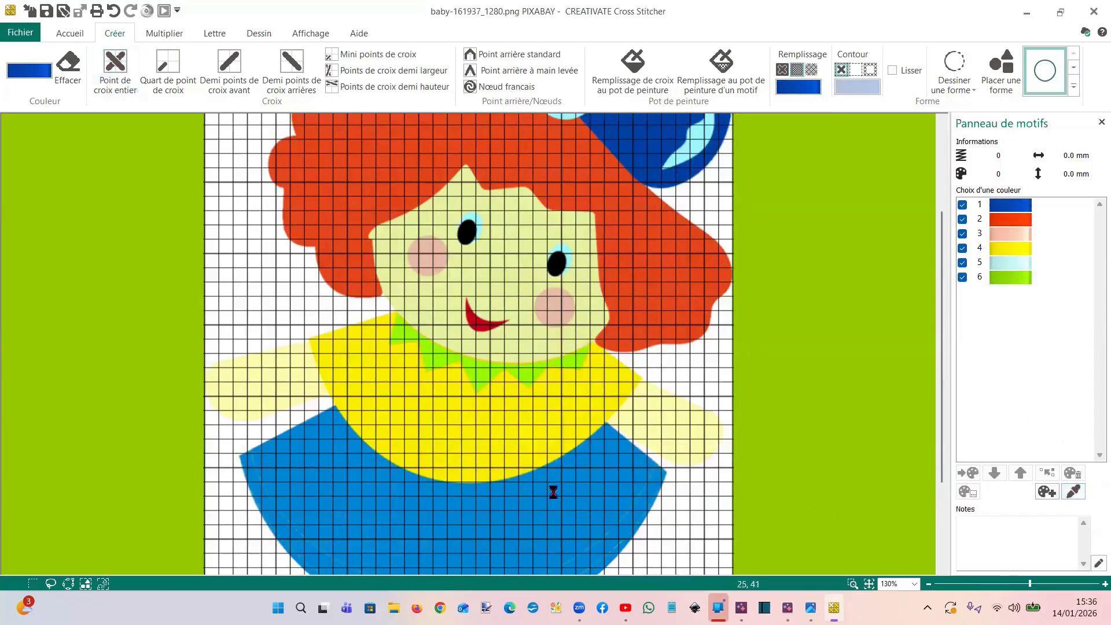
left_click(527, 481)
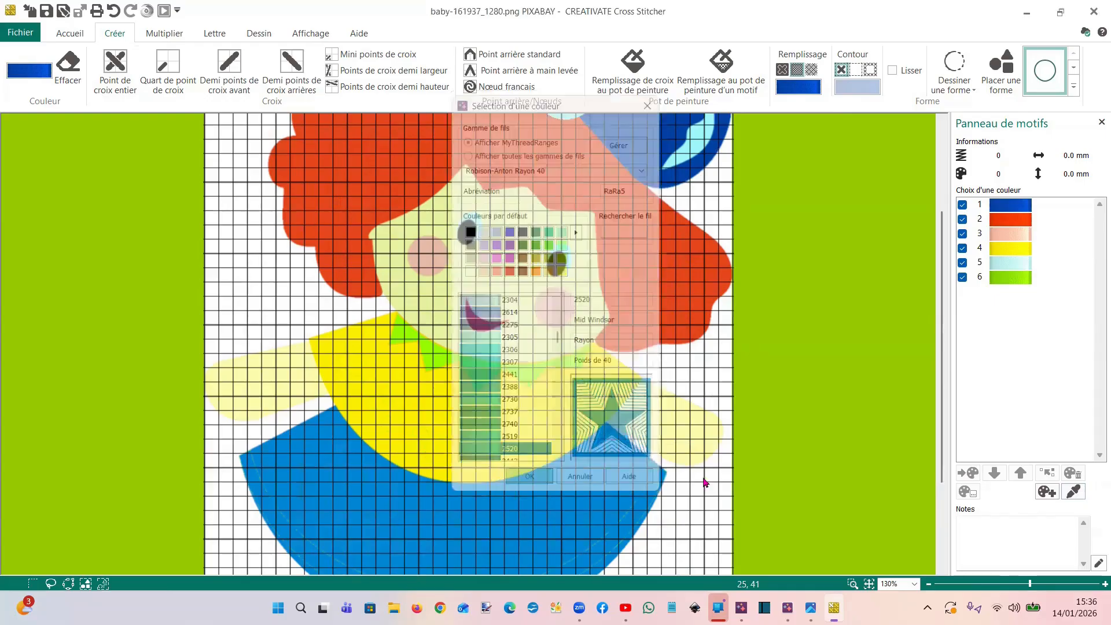
left_click(1046, 492)
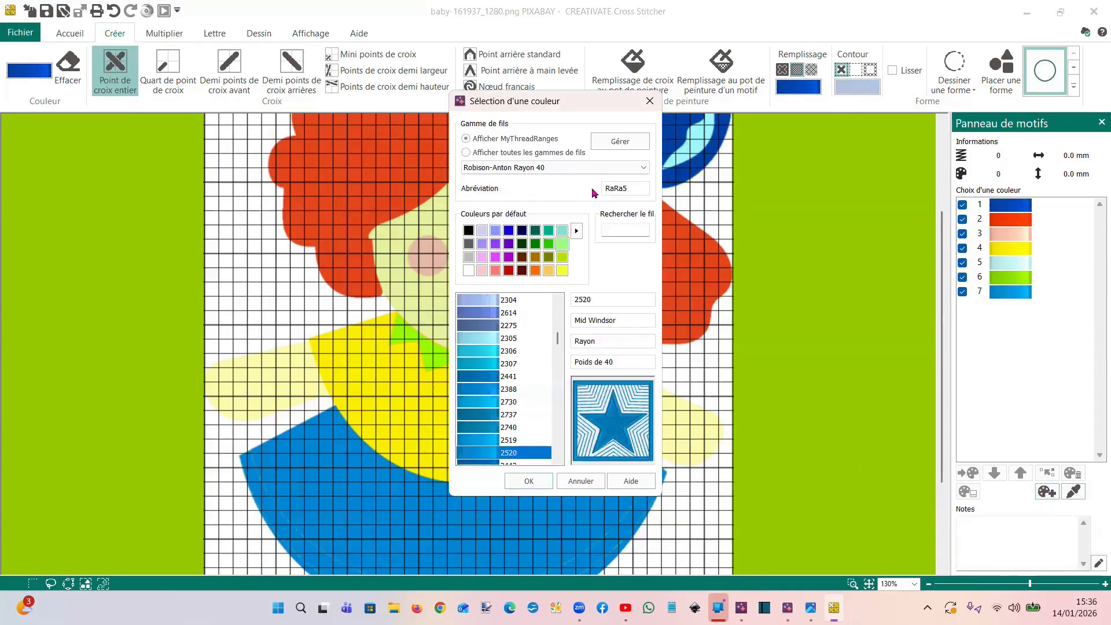
left_click(650, 100)
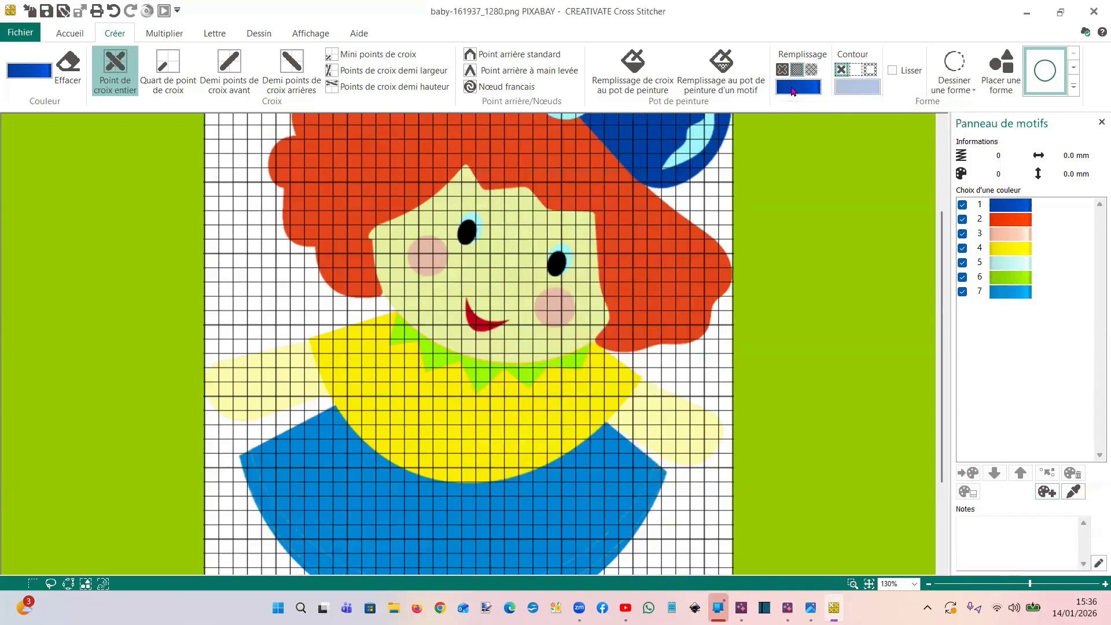
left_click(794, 92)
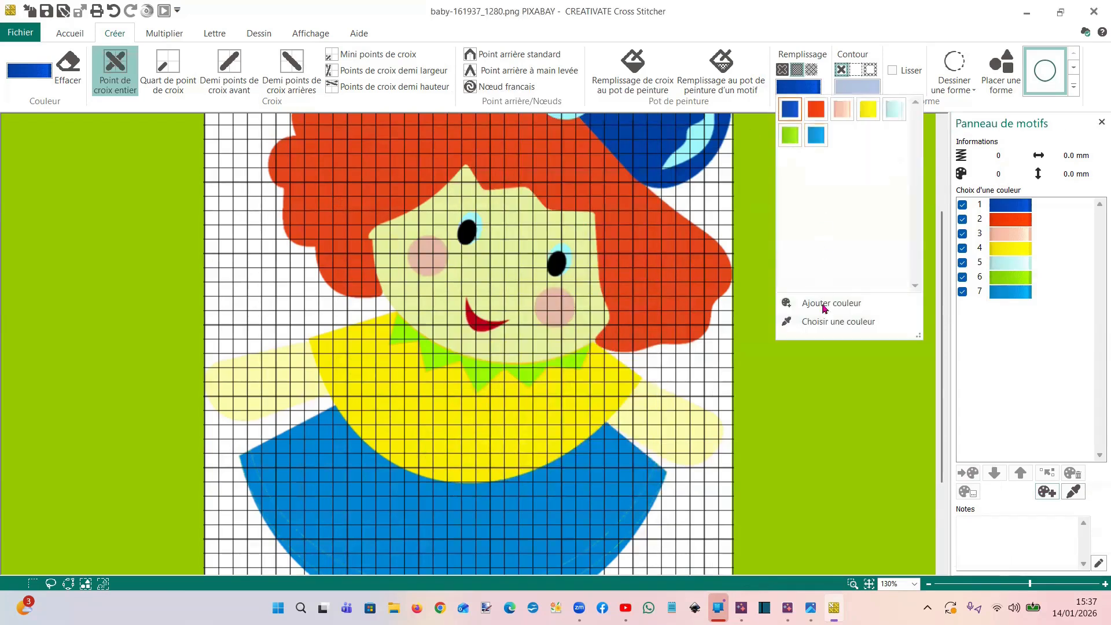
left_click(835, 396)
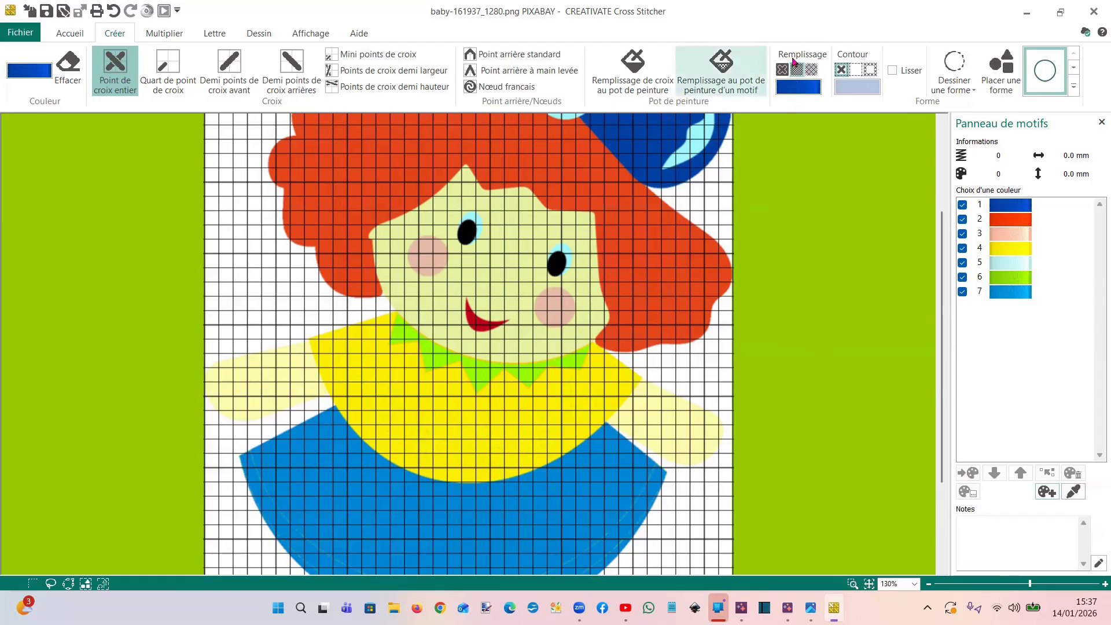
left_click(35, 77)
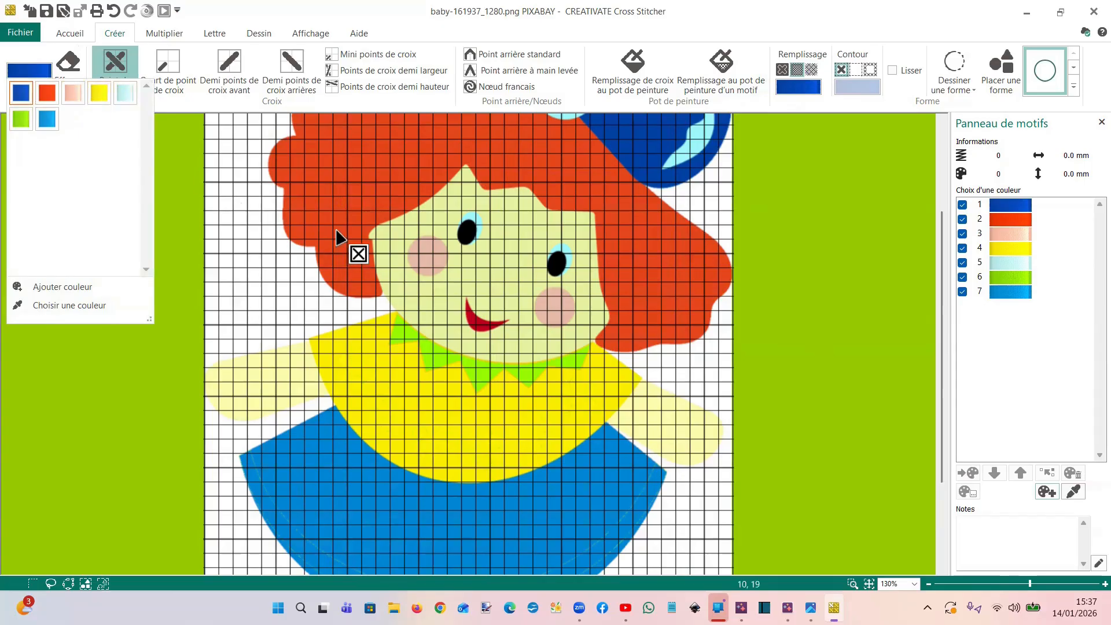
left_click(819, 316)
Try to fill the bow with cross stitches in dark blue colour 1 using the cross-stitch paint bucket, and undo the fill
scroll(758, 262, "up", 7)
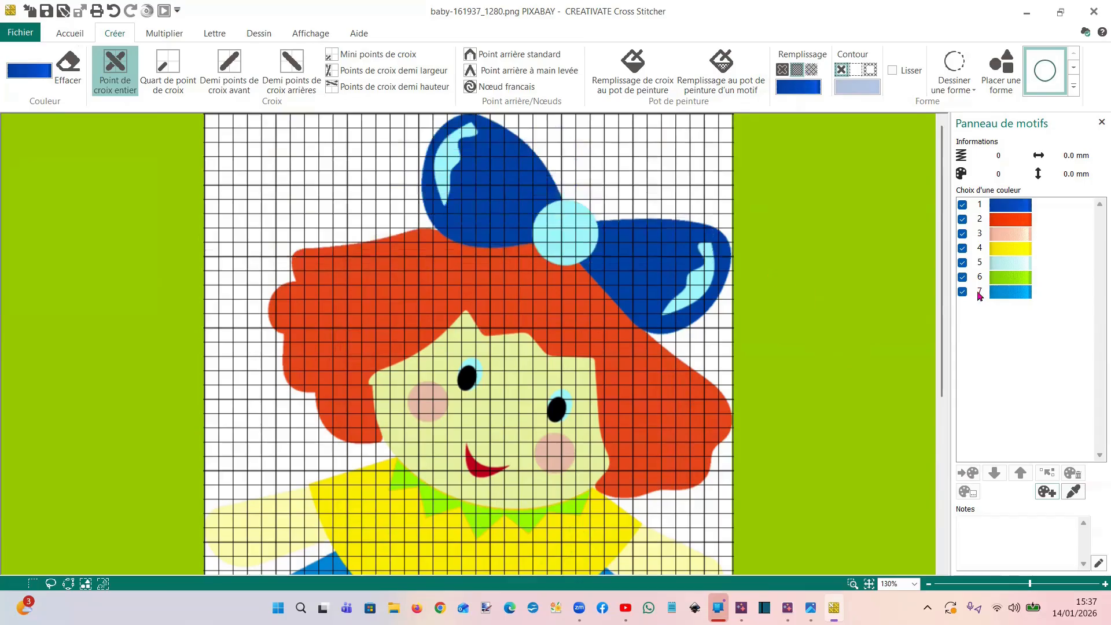
left_click(1003, 207)
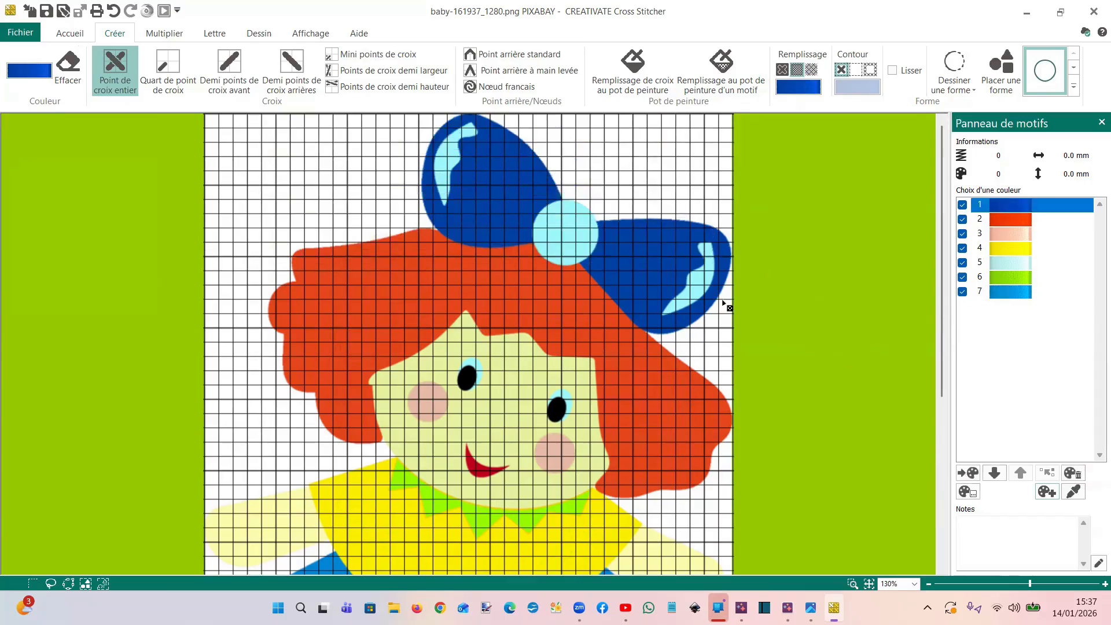
left_click(632, 65)
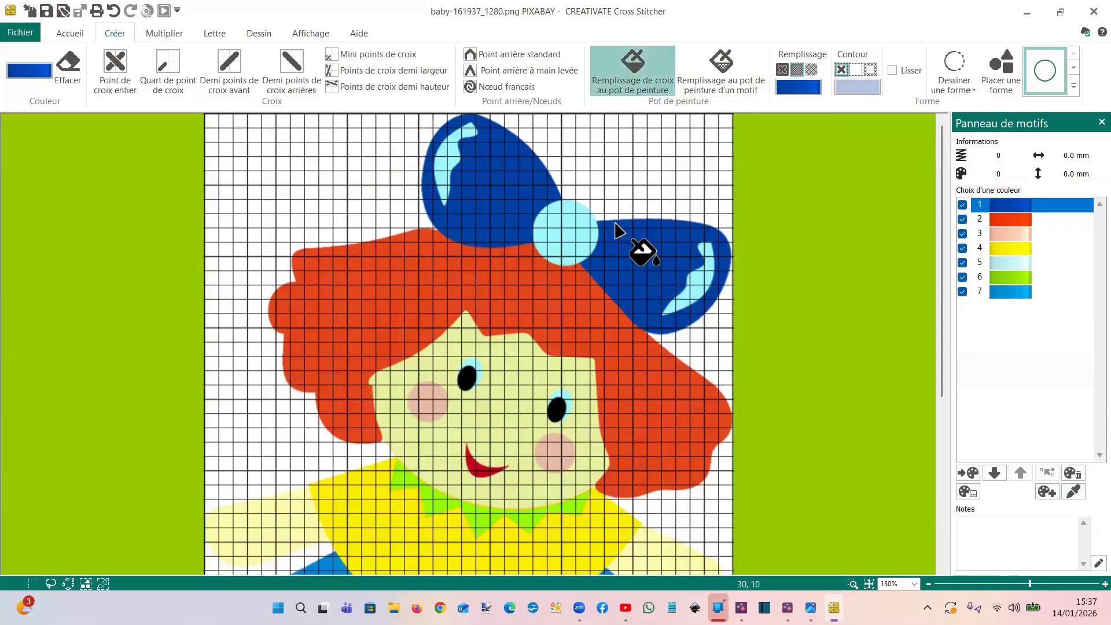
left_click(630, 265)
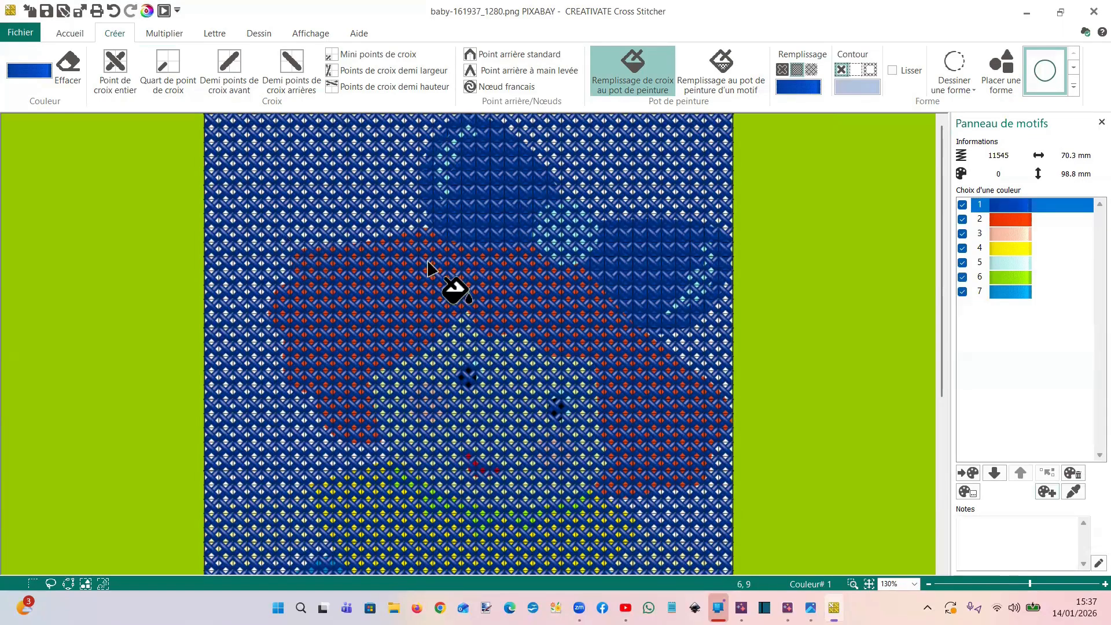
left_click(114, 10)
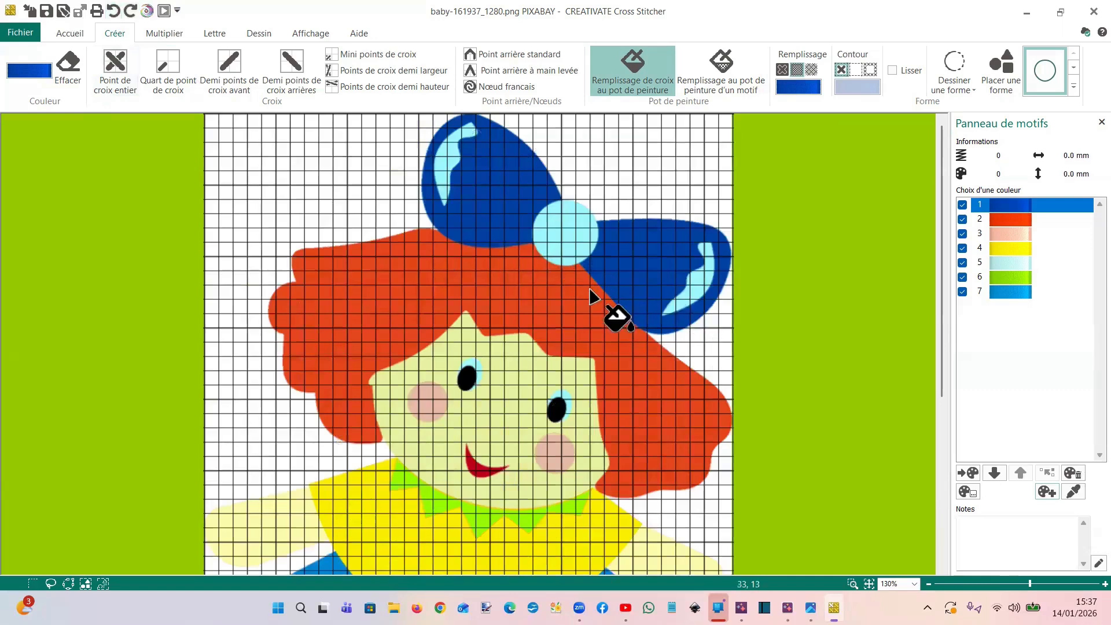
Outline the bow's left loop with full cross stitches in dark blue colour 1 and flood-fill its interior with crosses
left_click(115, 73)
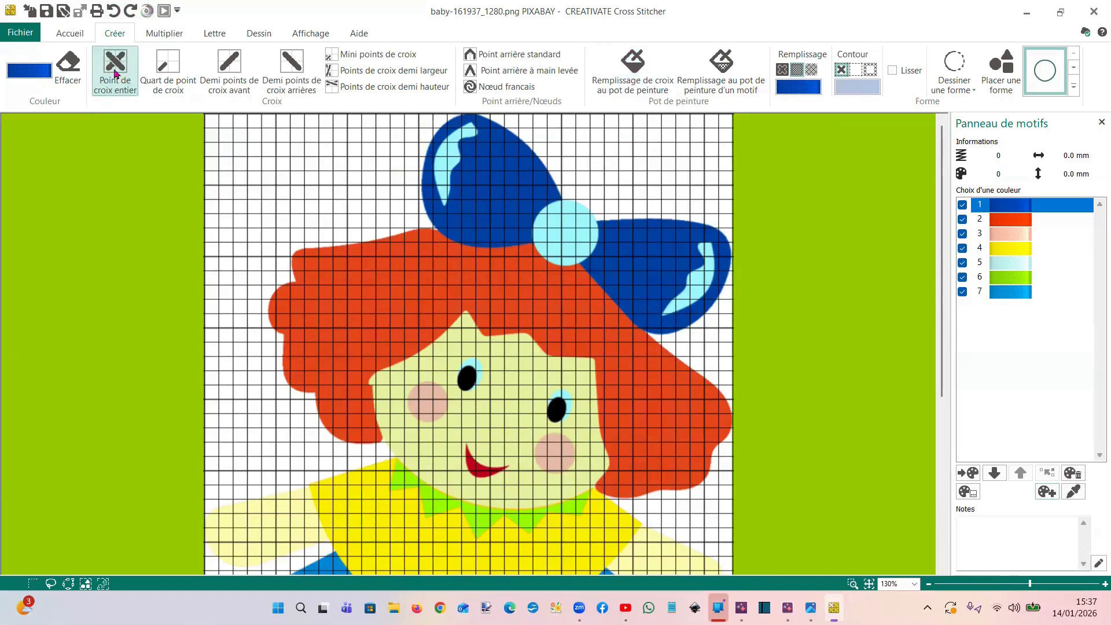
left_click_drag(473, 120, 491, 130)
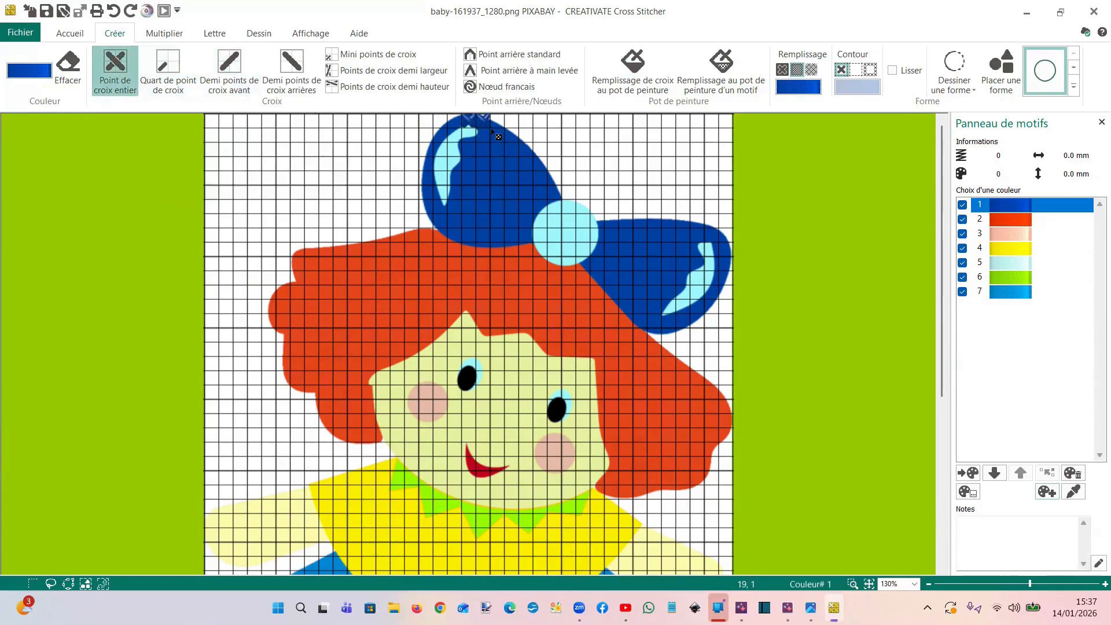
left_click_drag(552, 194, 539, 211)
left_click_drag(518, 249, 490, 248)
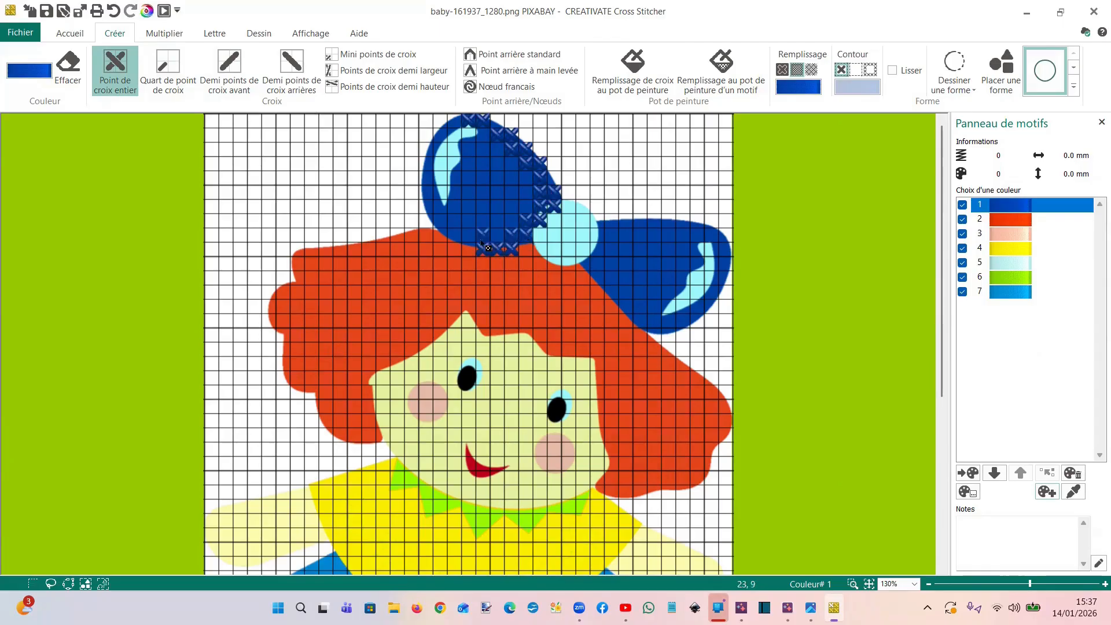
mouse_move(442, 217)
left_mouse_down()
mouse_move(434, 164)
mouse_move(474, 133)
left_mouse_up()
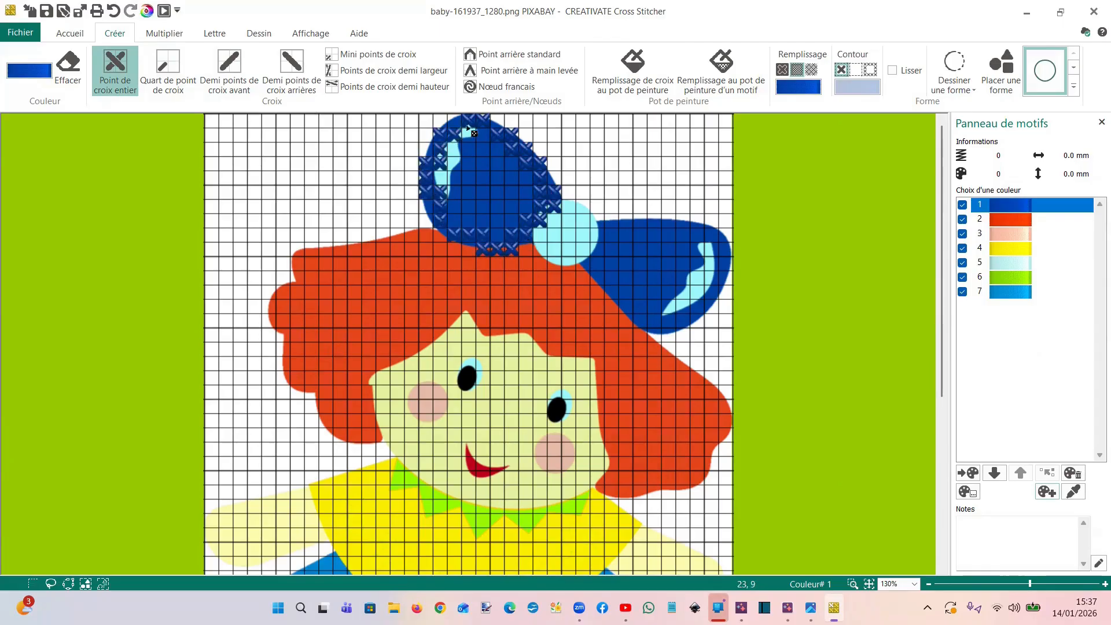
left_click(637, 58)
left_click(512, 205)
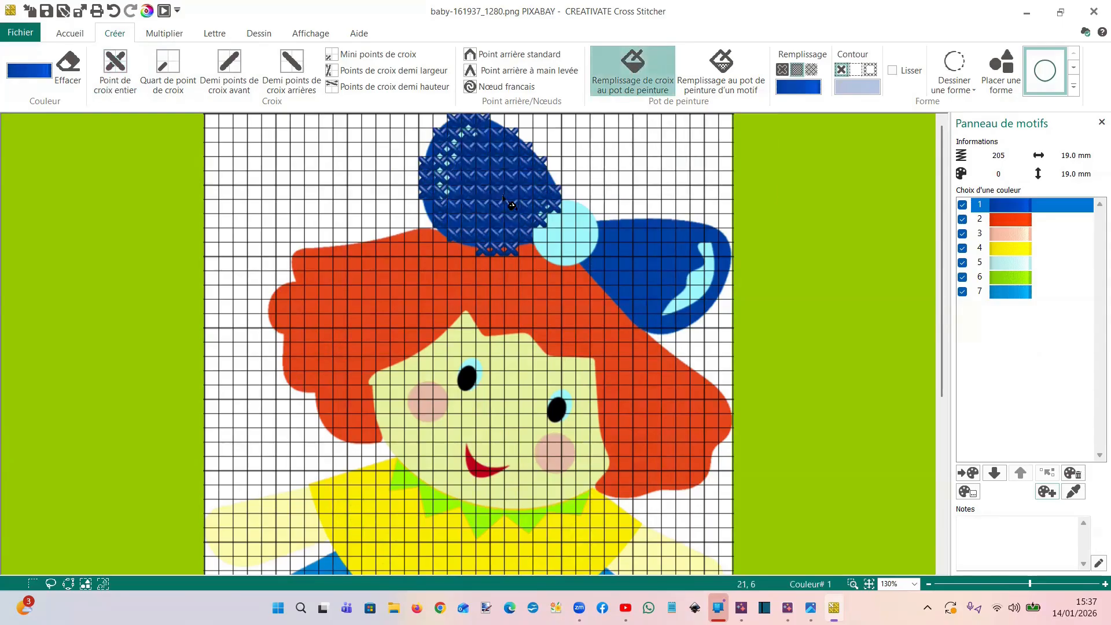
Trace the bow's right loop with a closed point-by-point shape filled with dark blue cross stitches
left_click(952, 91)
left_click(963, 129)
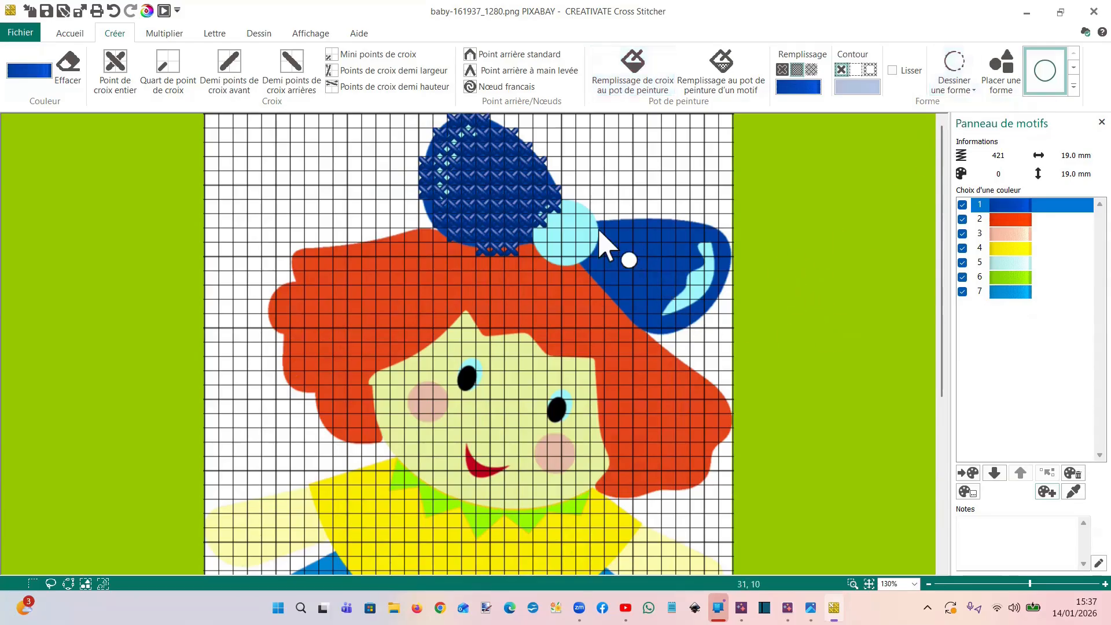
left_click(707, 225)
left_click(731, 246)
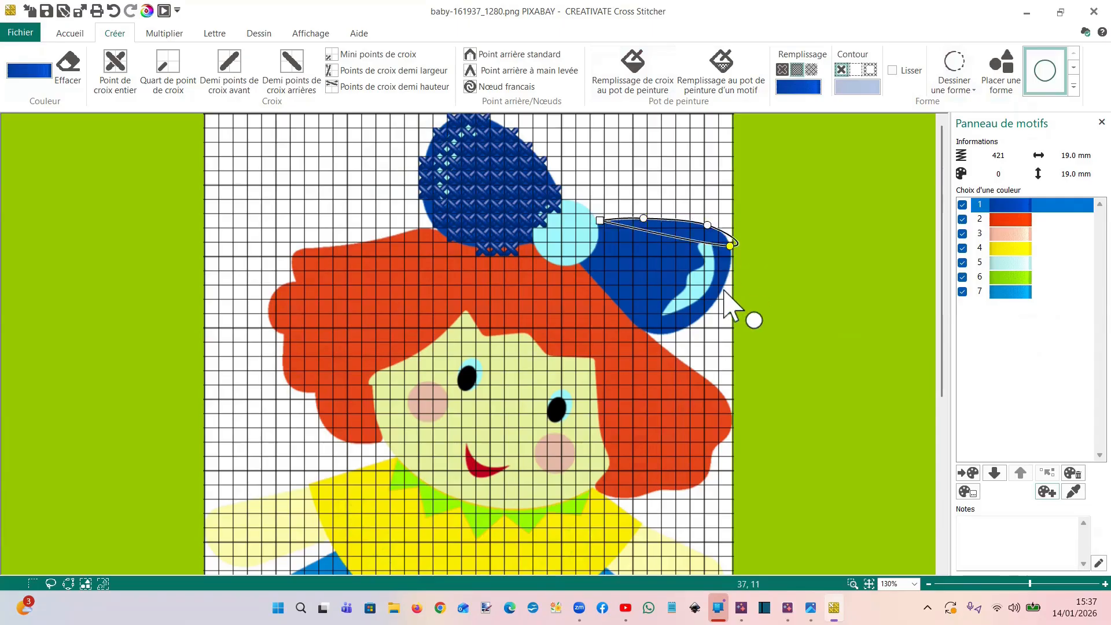
left_click(721, 291)
left_click(697, 321)
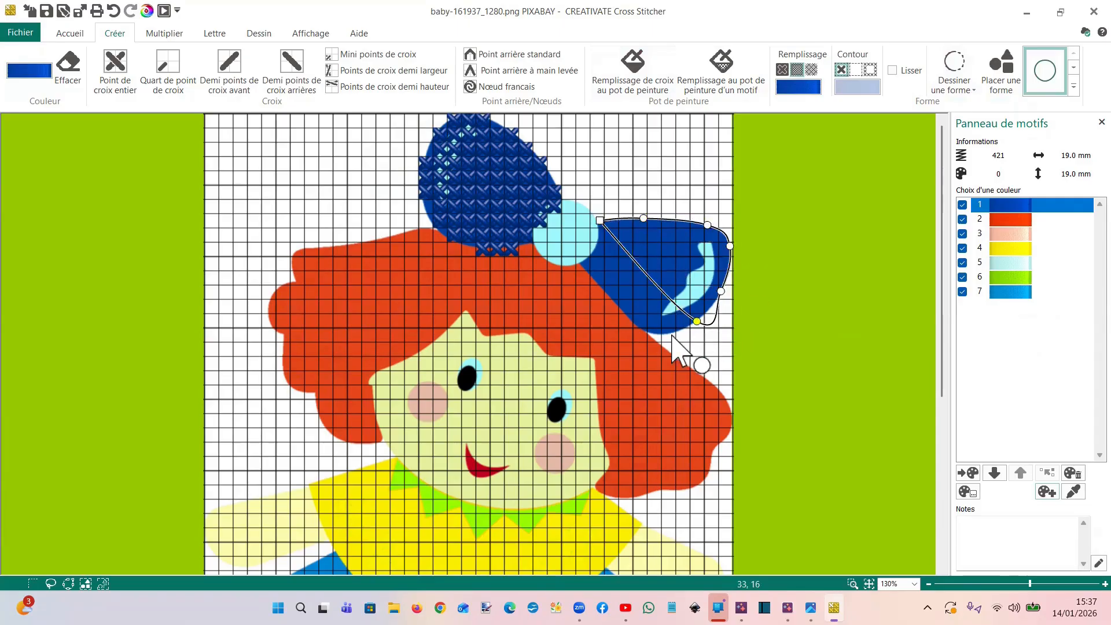
left_click(670, 335)
left_click(646, 334)
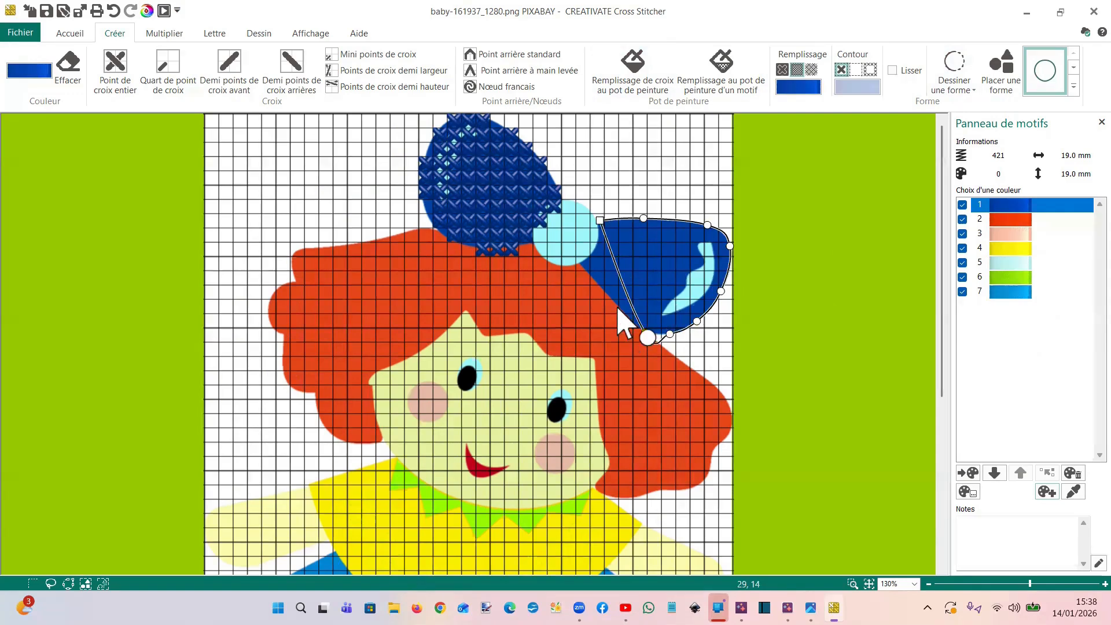
left_click(587, 278)
left_click(585, 272)
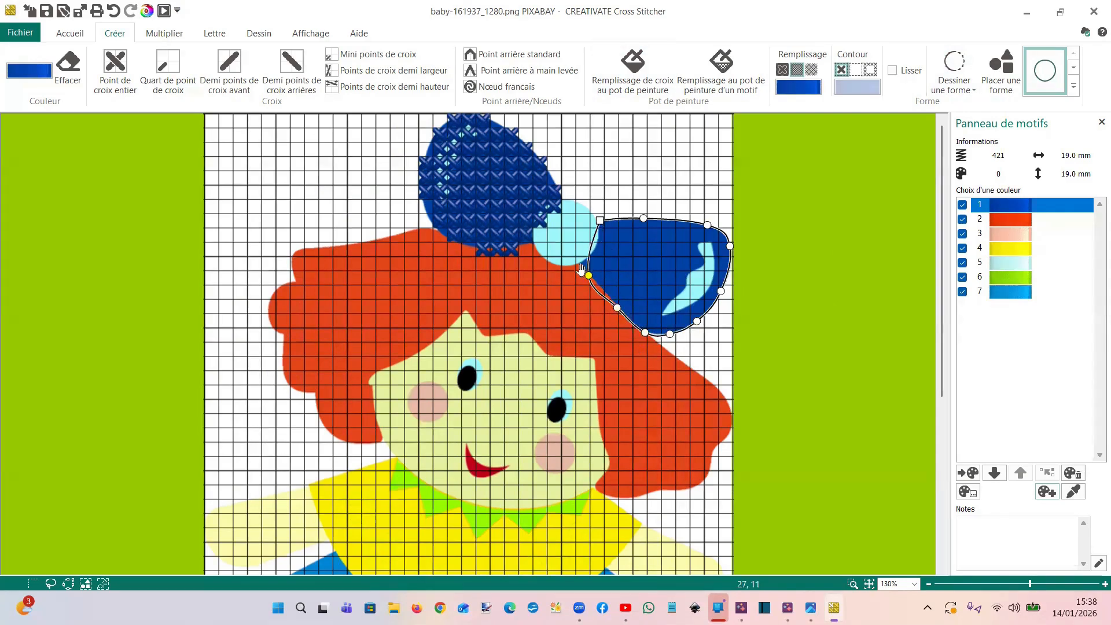
right_click(621, 244)
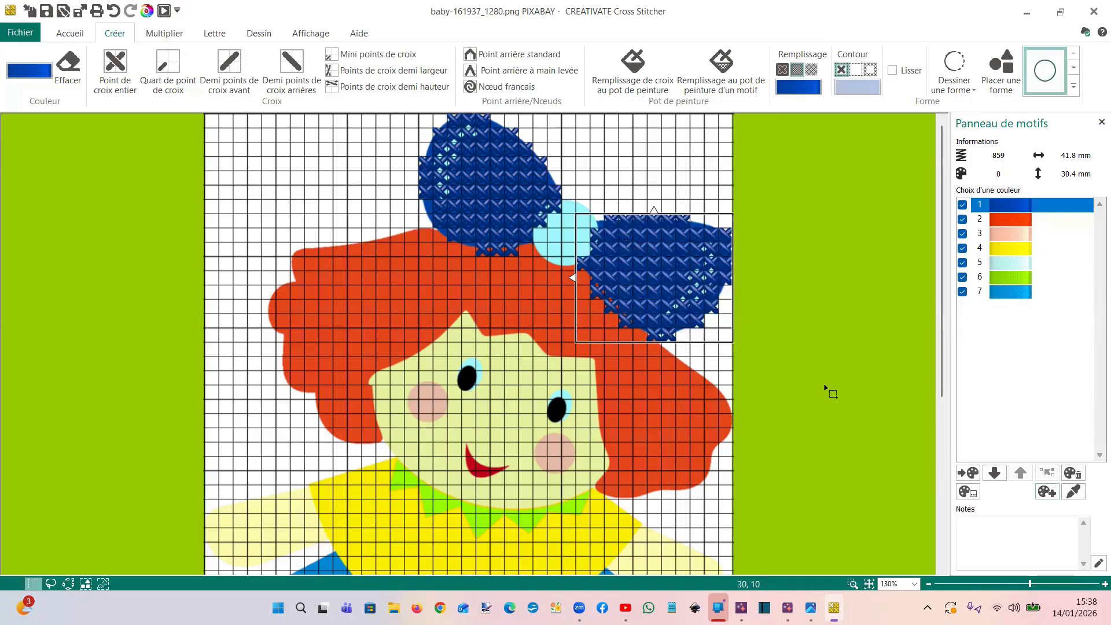
Erase the dark blue quarter stitches that overlap the hair along the lower edge of the bow's left loop
scroll(690, 392, "down", 3)
scroll(690, 392, "up", 3)
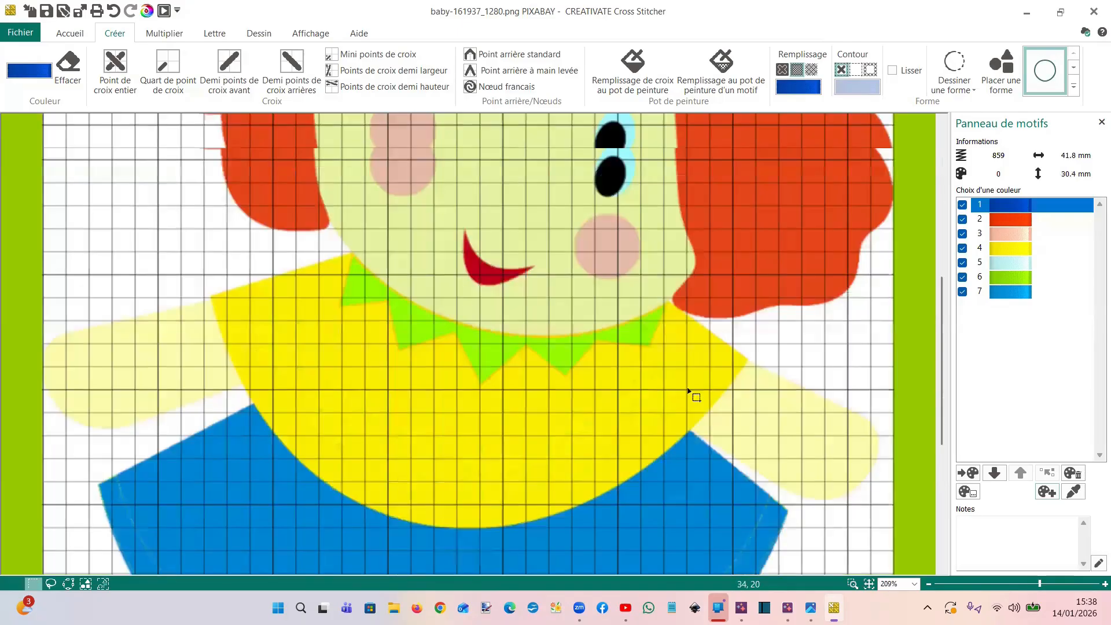
scroll(806, 358, "up", 5)
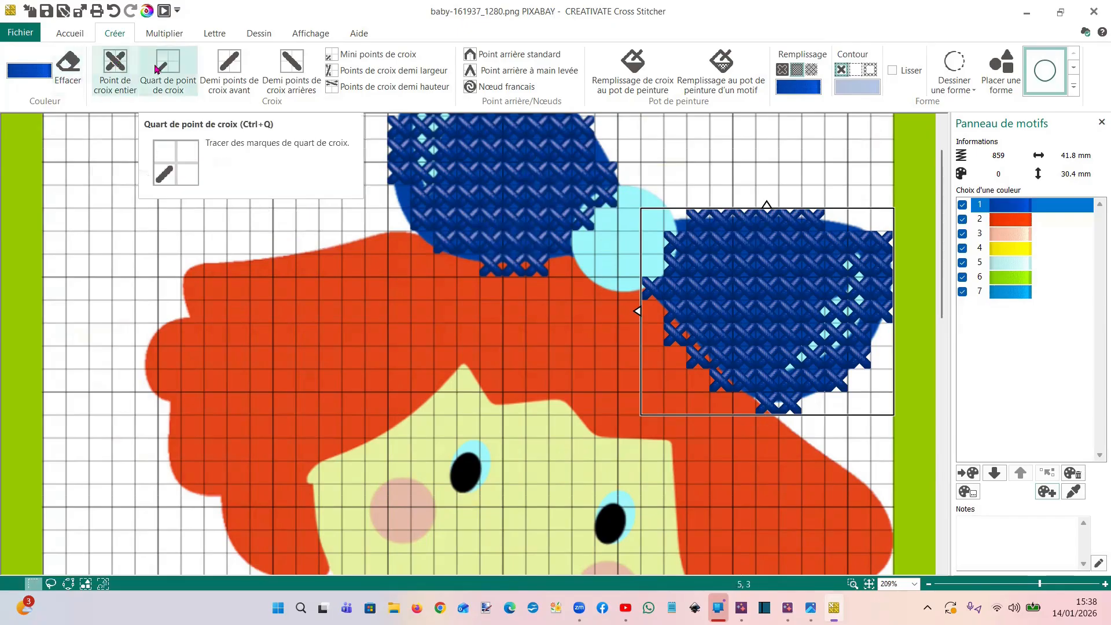
left_click(174, 71)
left_click(68, 65)
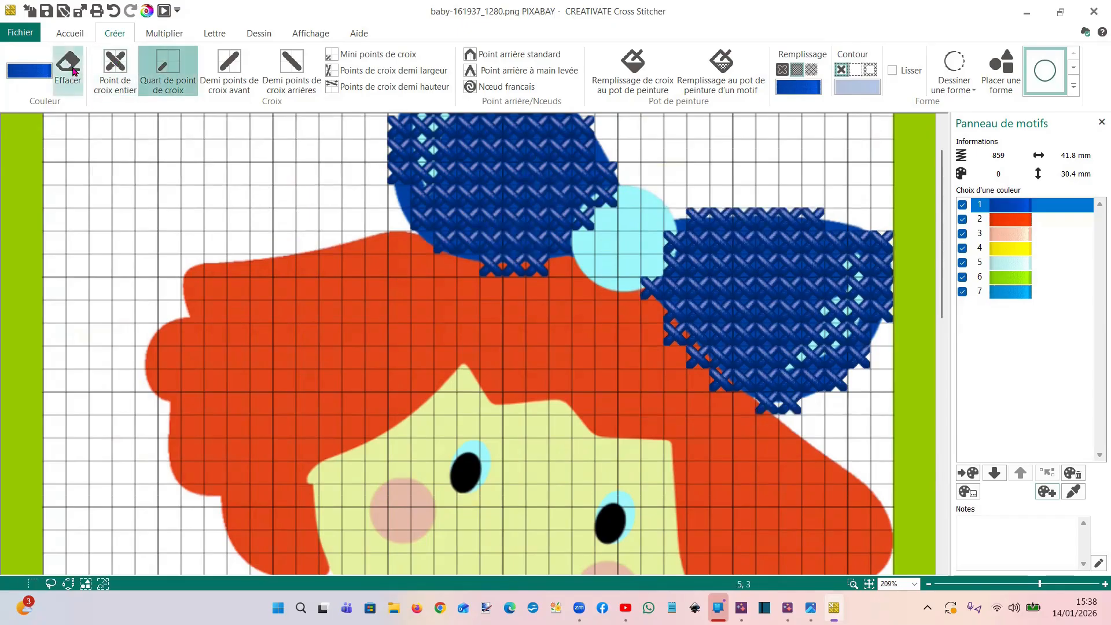
left_click(496, 272)
left_click(523, 276)
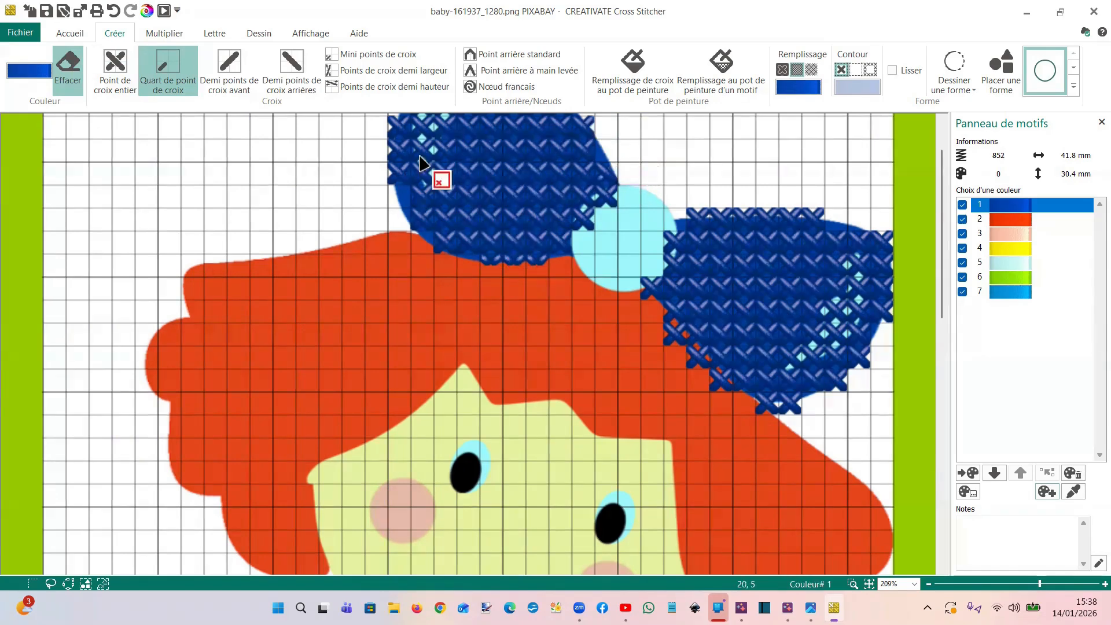
Erase the protruding quarter stitches on both sides of the bow's left loop and where it overlaps the light blue centre
scroll(442, 260, "up", 1)
left_click(588, 189)
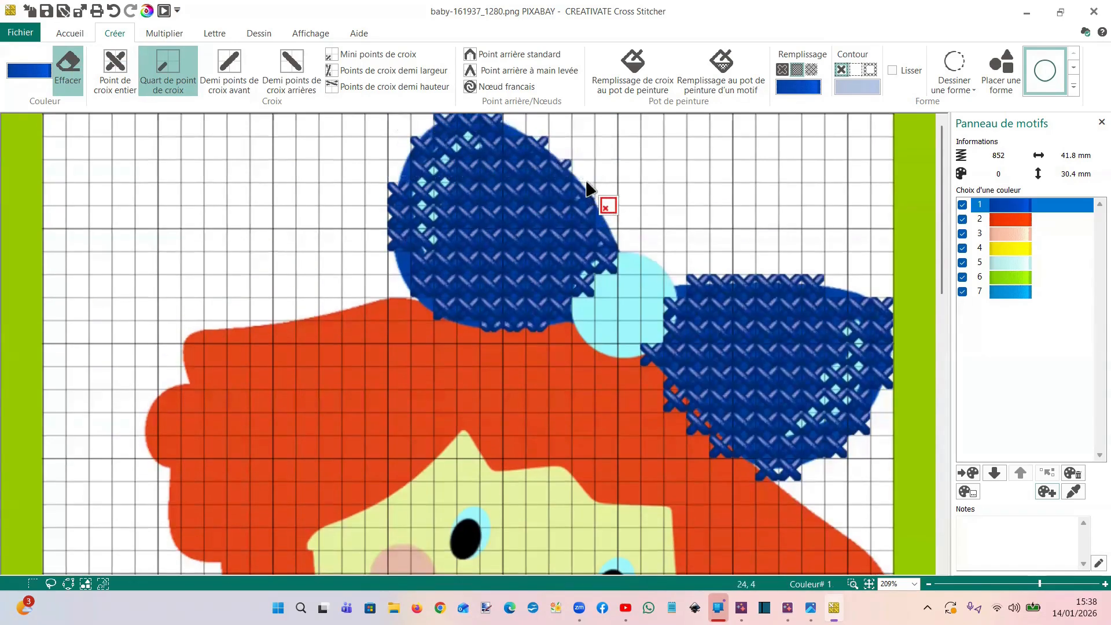
left_click(568, 165)
left_click(546, 141)
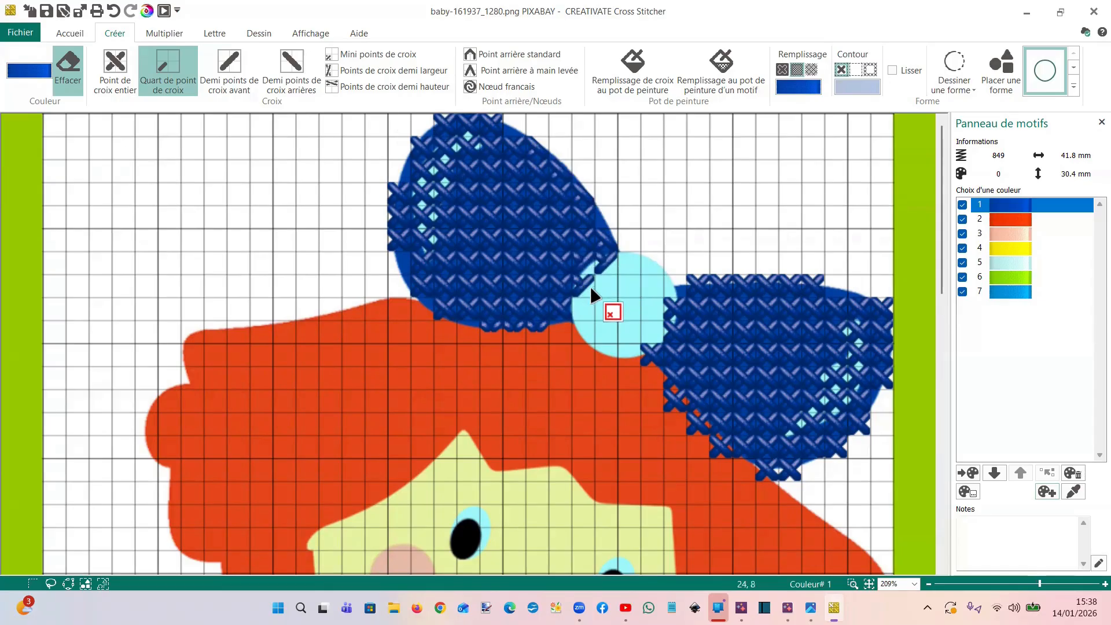
mouse_move(586, 294)
left_mouse_down()
mouse_move(498, 282)
mouse_move(394, 190)
left_mouse_up()
left_click(393, 189)
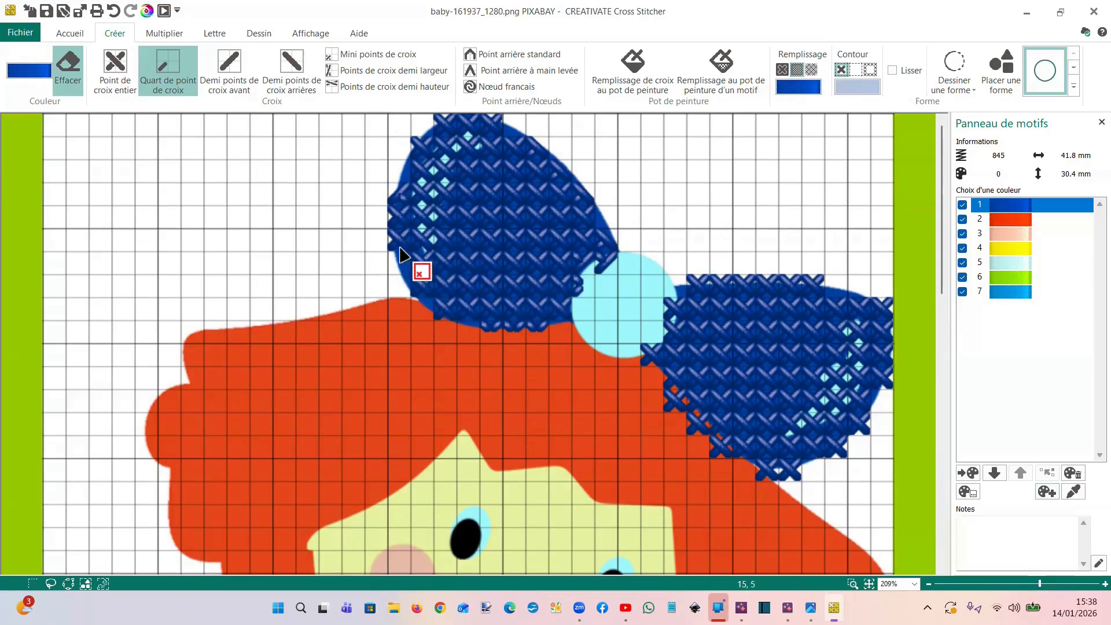
Add full dark blue cross stitches along the lower outer edge of the bow's left loop
left_click(64, 58)
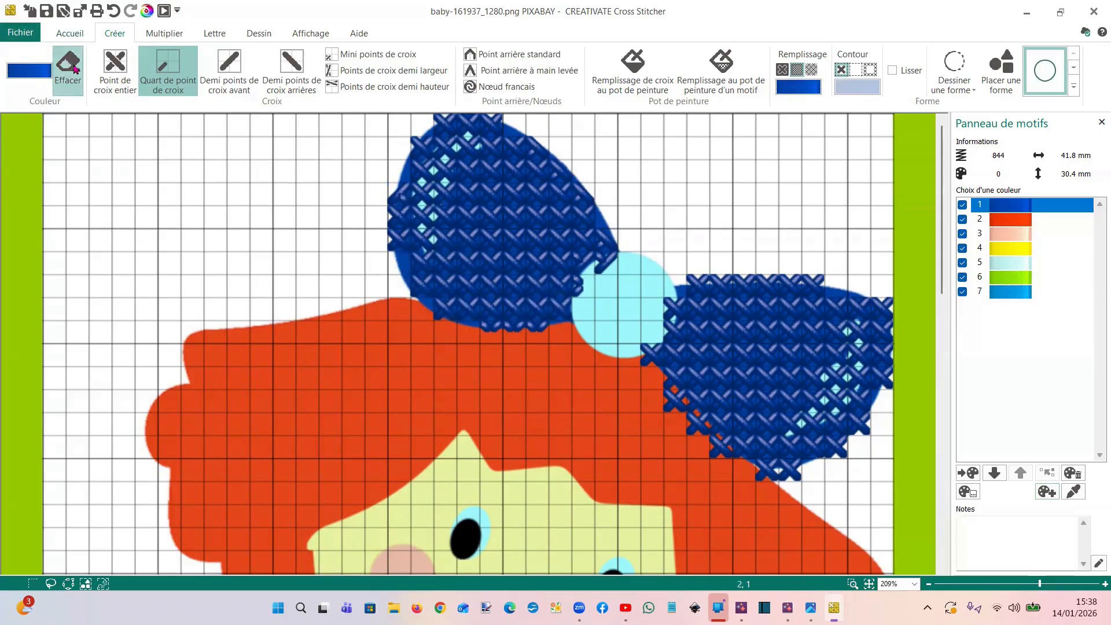
left_click(115, 66)
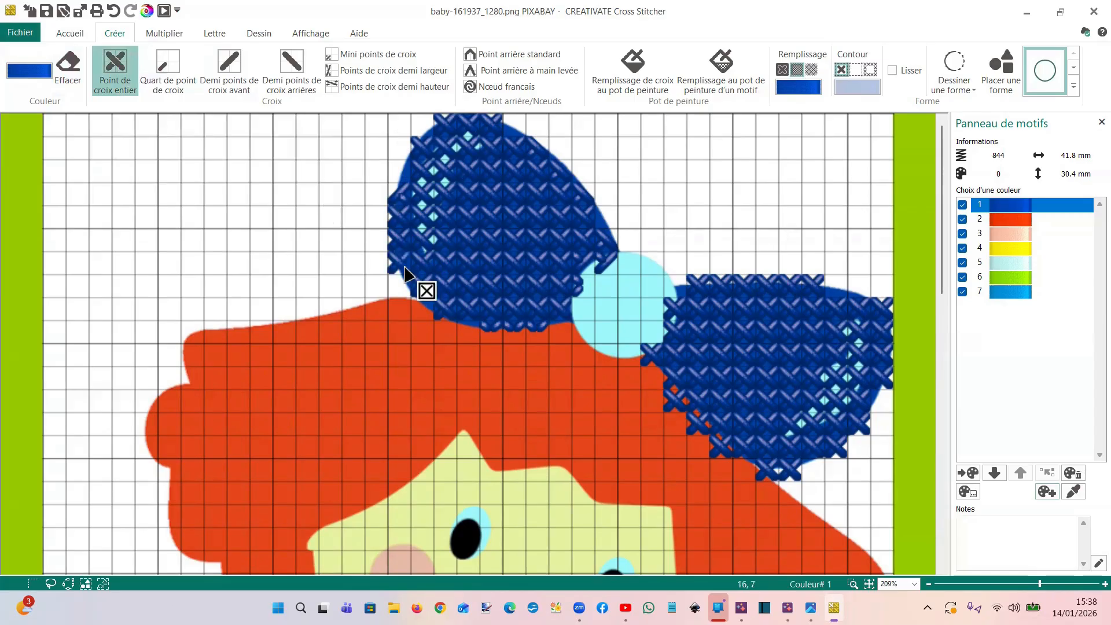
mouse_move(409, 183)
left_mouse_down()
mouse_move(419, 313)
mouse_move(409, 286)
mouse_move(397, 292)
left_mouse_up()
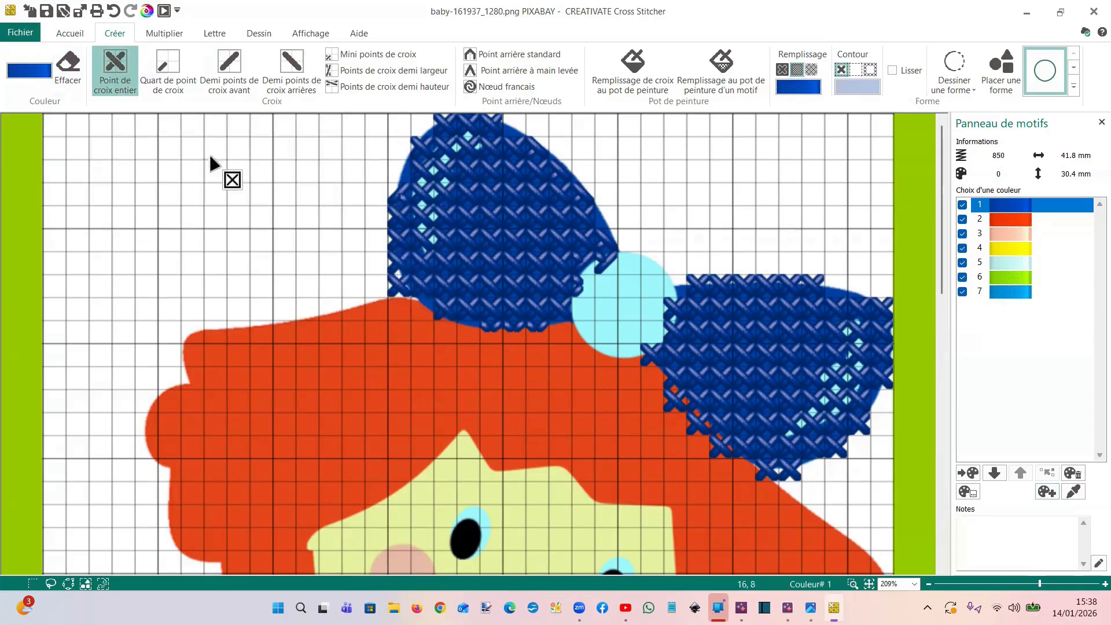
Erase the protruding quarter stitches at the left loop's lower outer edge, the right loop's upper edge and around the light blue centre
left_click(174, 75)
left_click(65, 68)
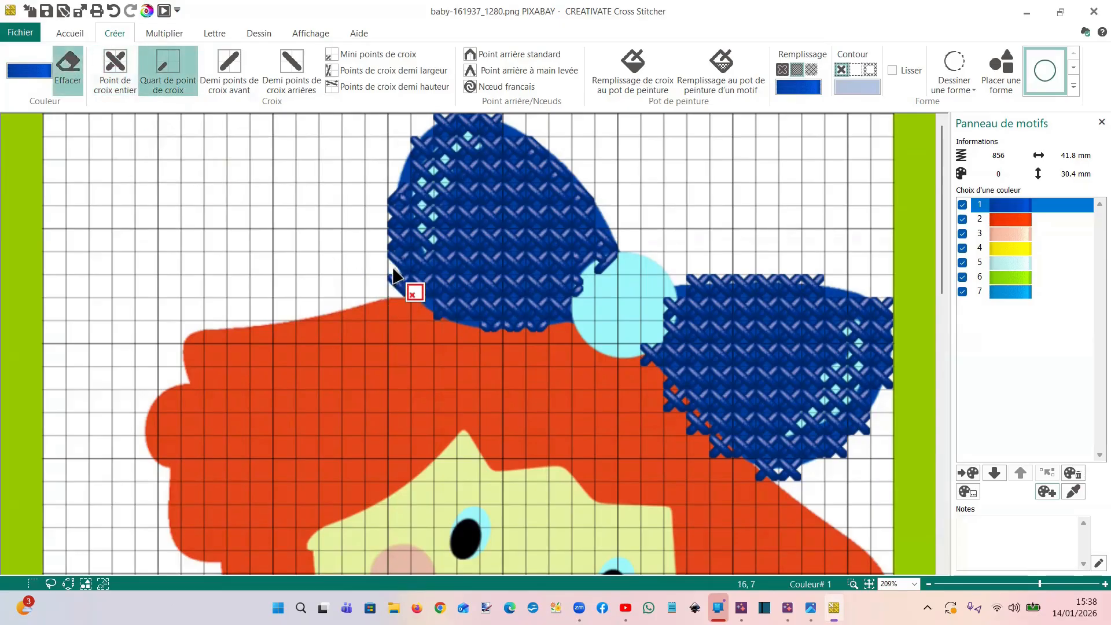
left_click(395, 282)
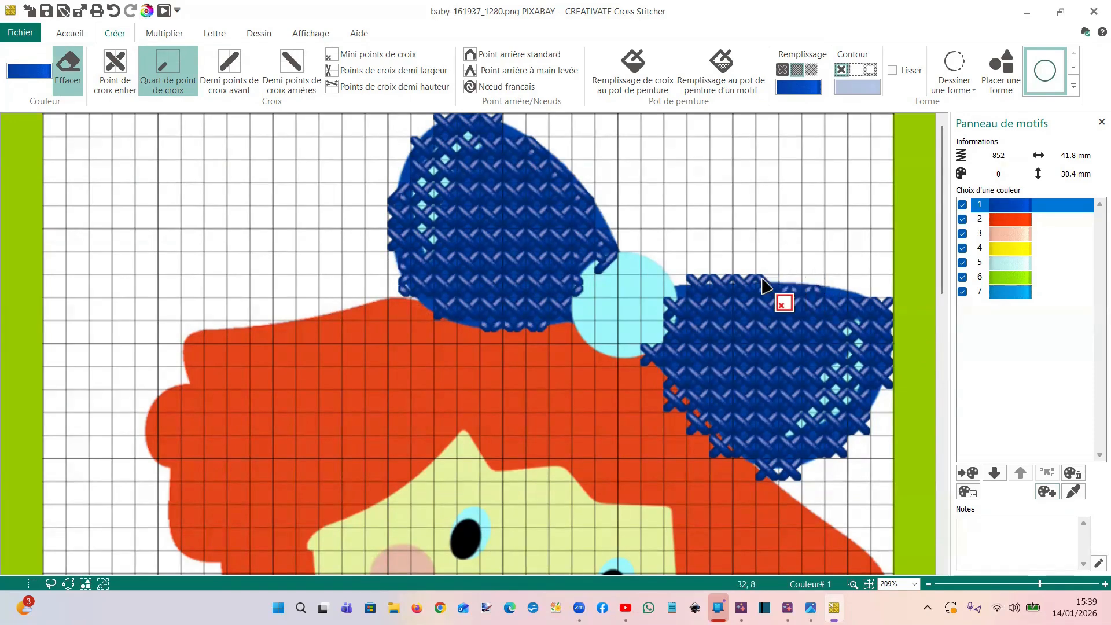
left_click_drag(742, 279, 745, 279)
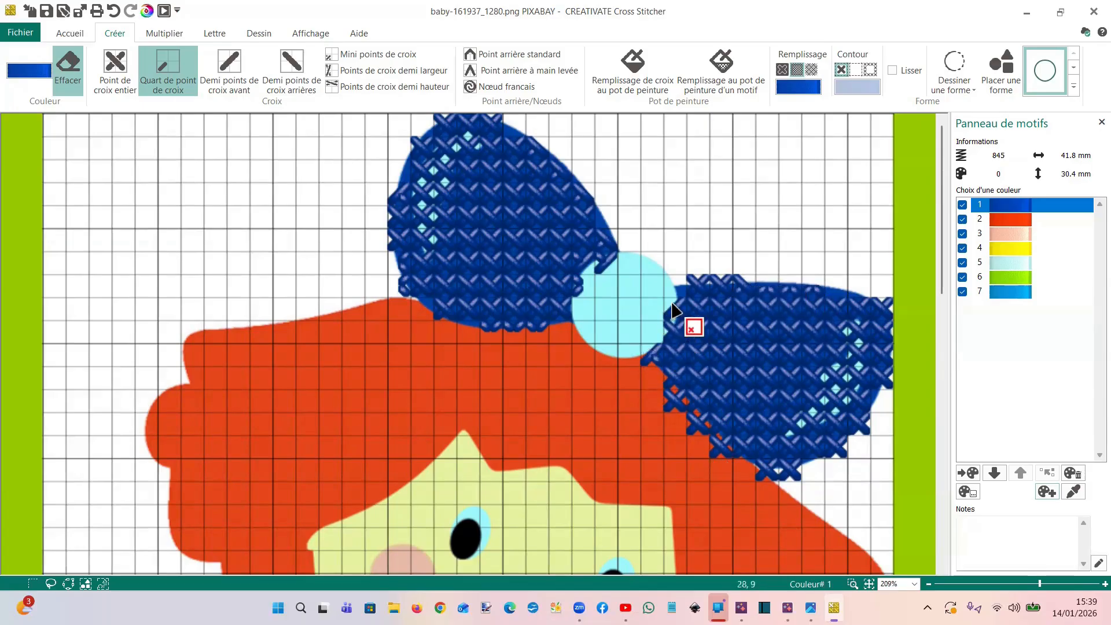
left_click_drag(793, 394, 819, 385)
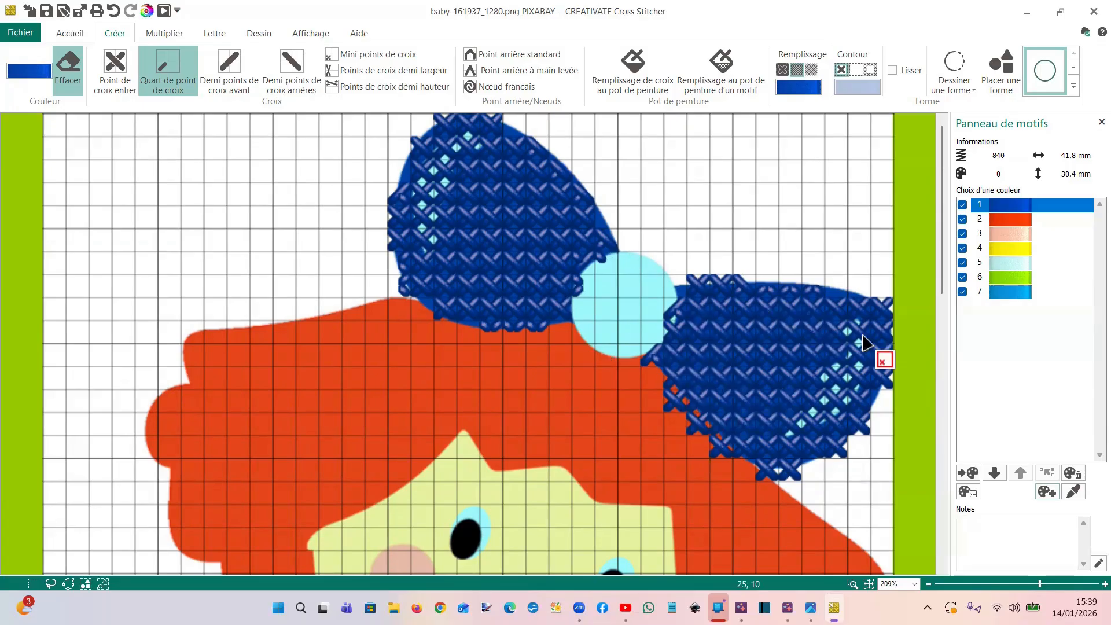
Set the drawing and fill colour to light blue colour 5 and insert a circle shape
left_click(1007, 266)
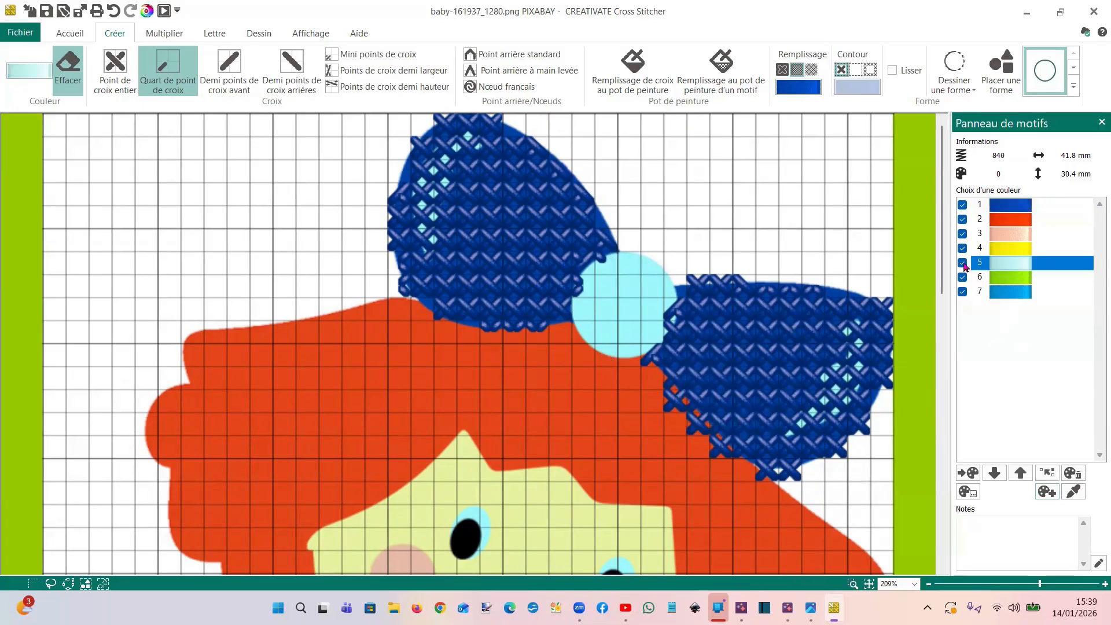
left_click(806, 88)
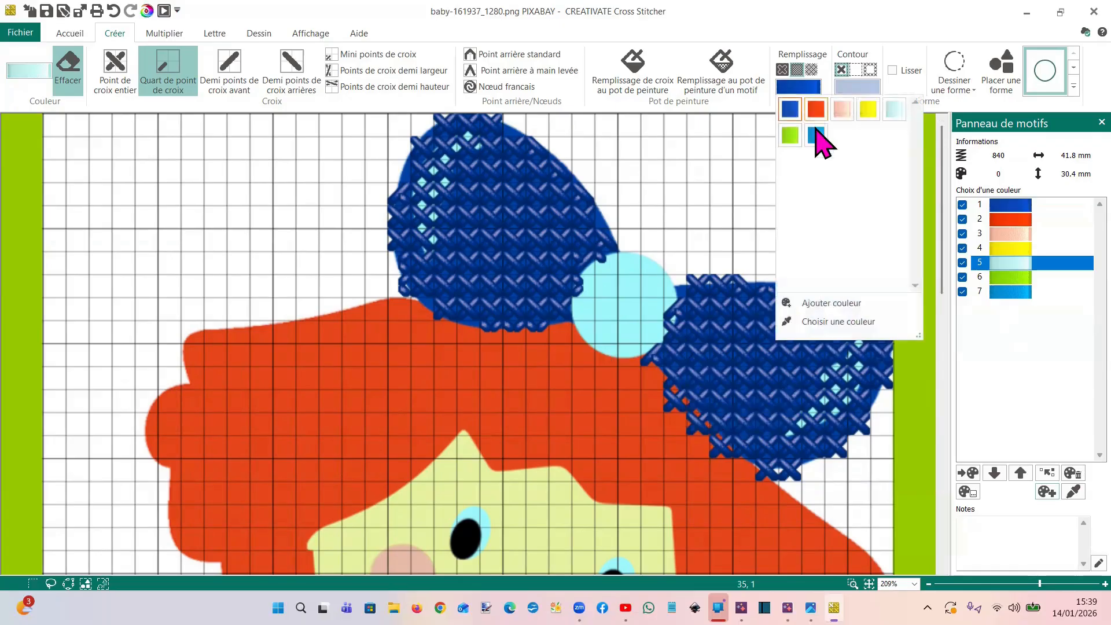
left_click(896, 111)
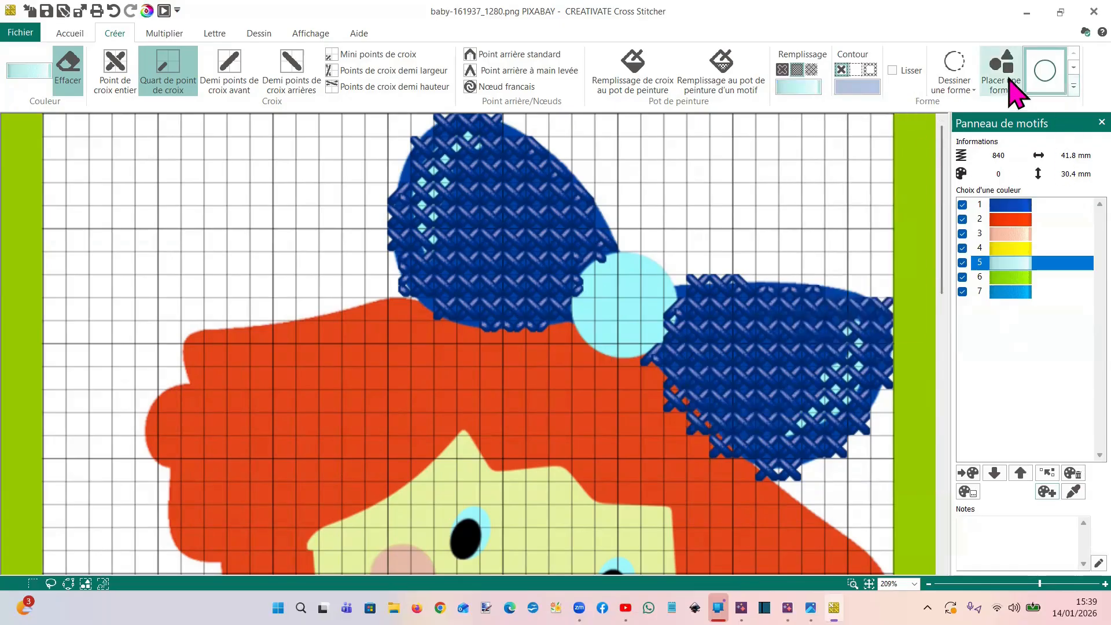
left_click(1073, 87)
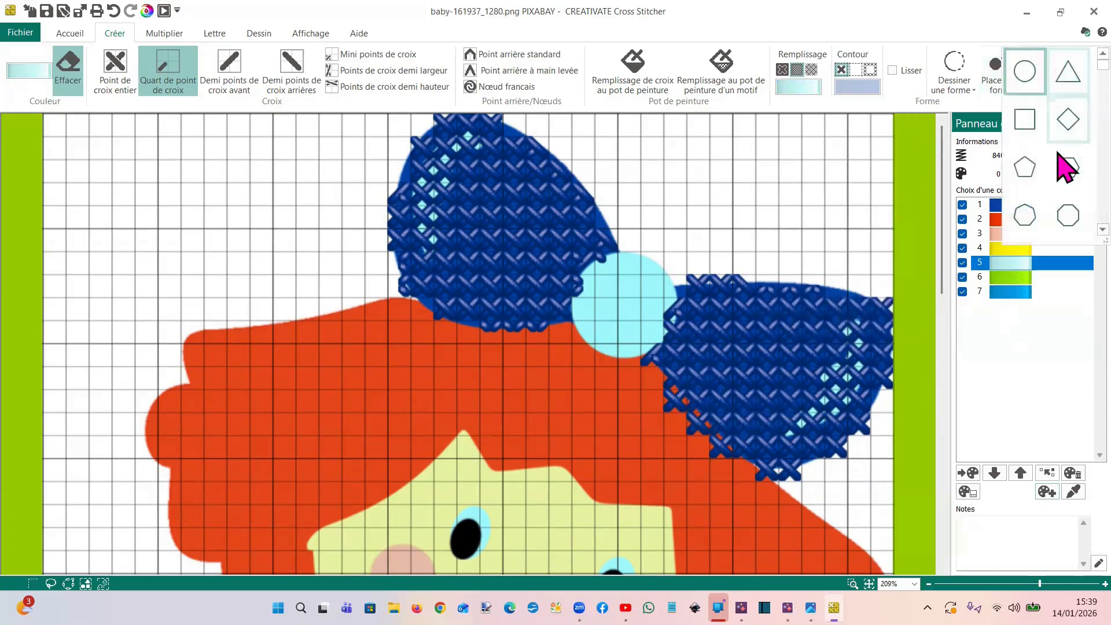
left_click(993, 66)
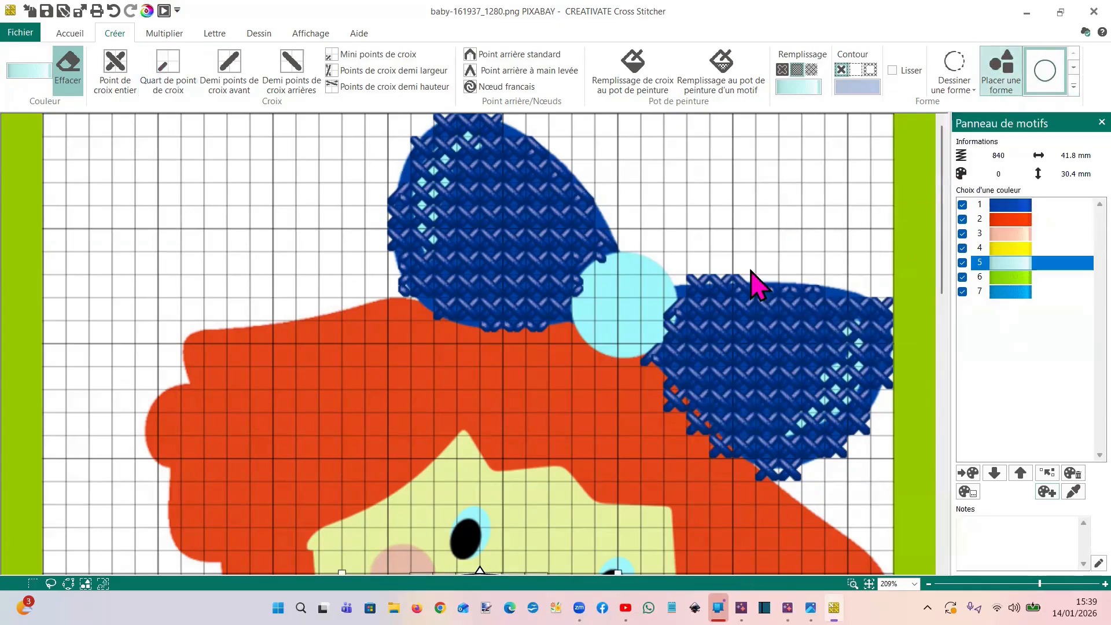
Move and resize the circle to cover the bow's light blue centre and convert it to cross stitches
scroll(625, 317, "down", 1)
scroll(625, 336, "down", 3)
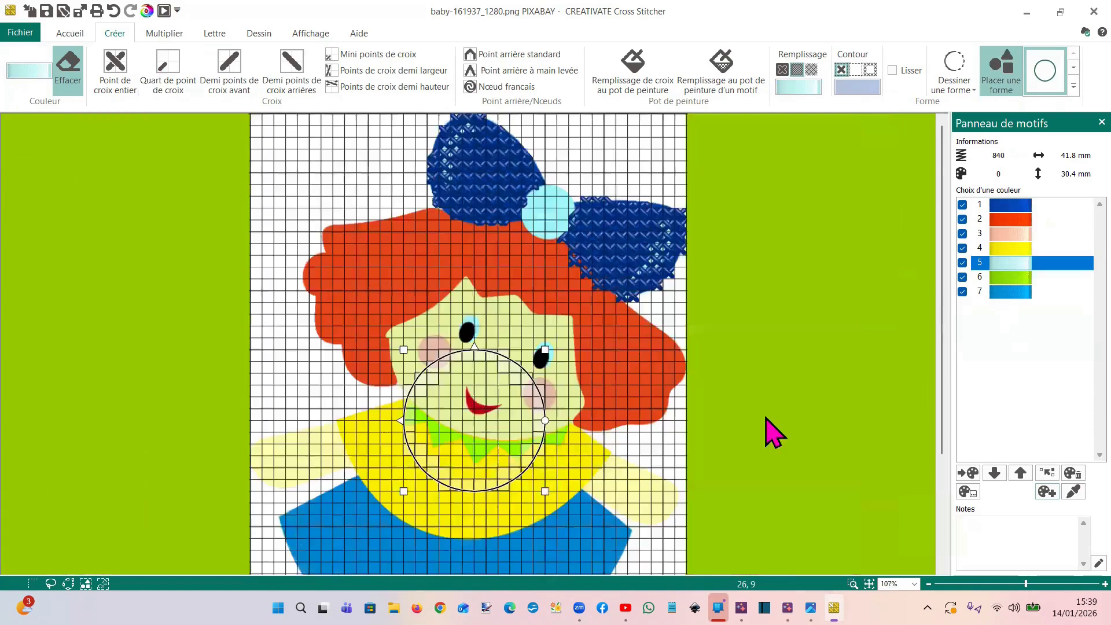
left_click_drag(557, 342, 589, 329)
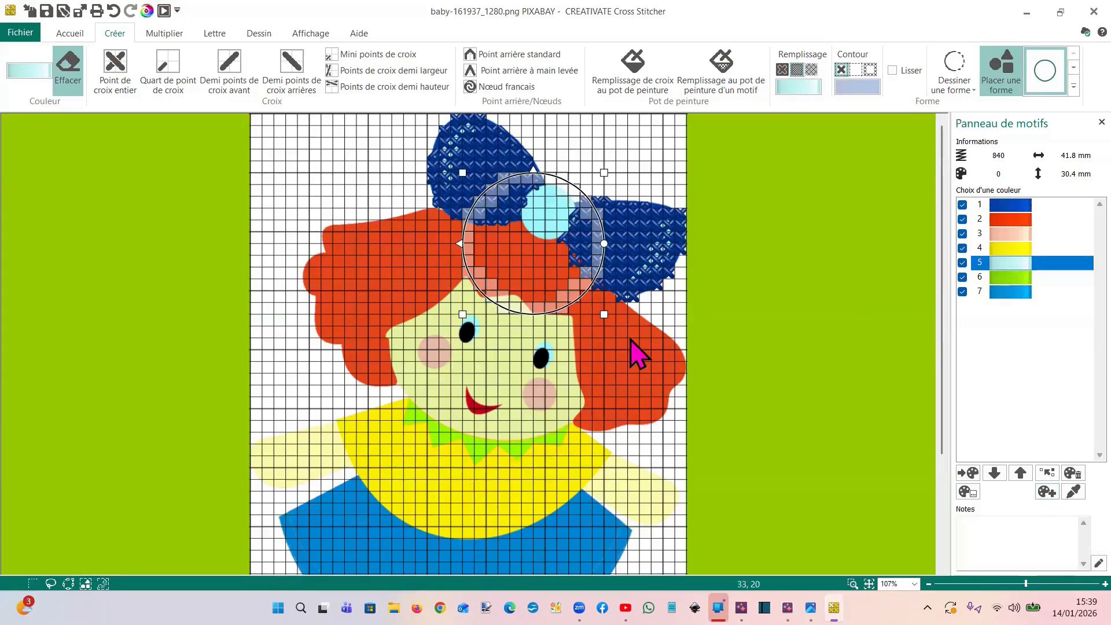
left_click_drag(603, 315, 556, 242)
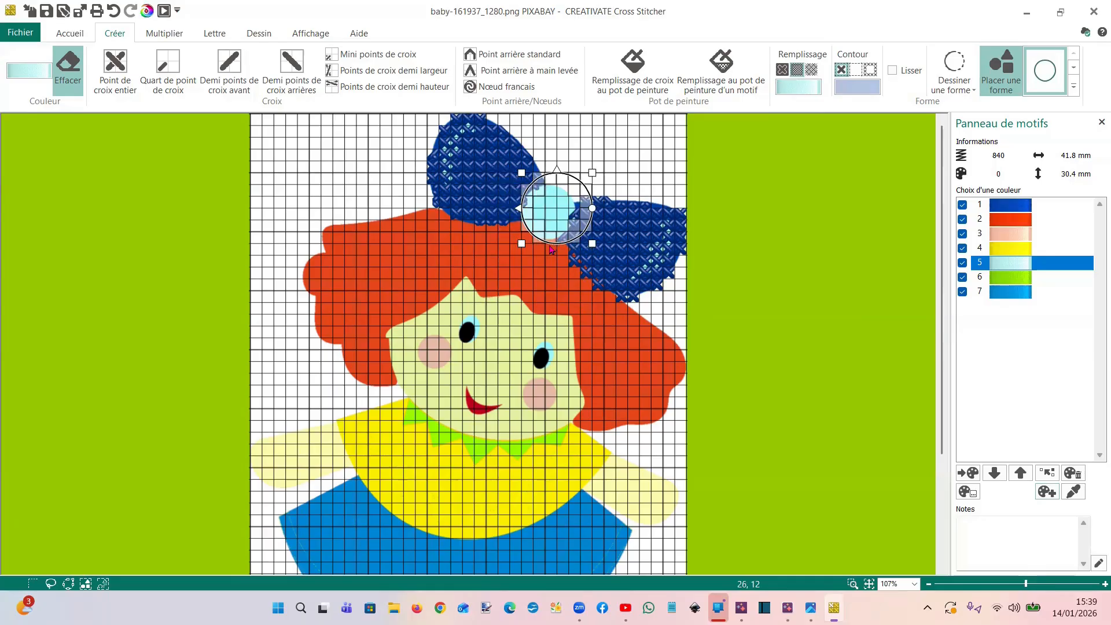
key("Left")
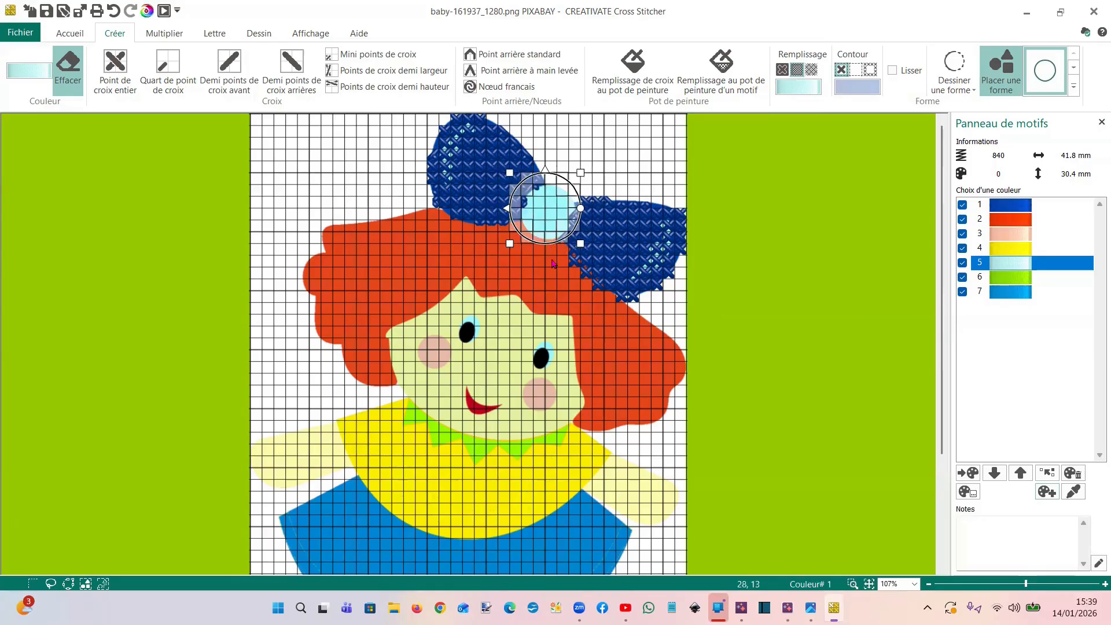
left_click_drag(509, 244, 543, 230)
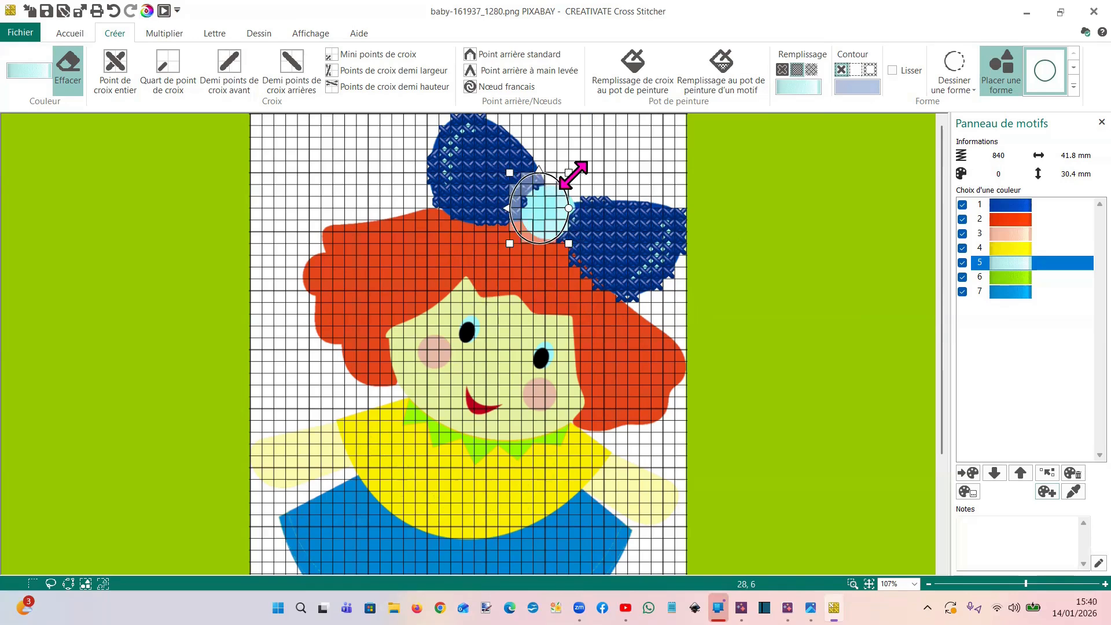
left_click_drag(570, 172, 559, 185)
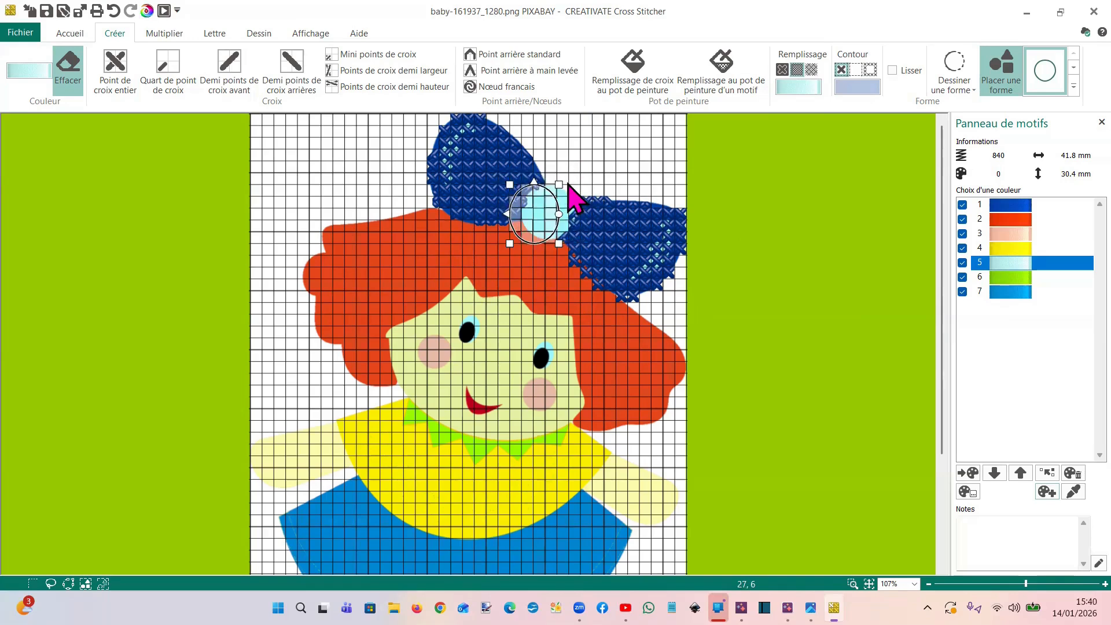
mouse_move(559, 244)
left_mouse_down()
mouse_move(569, 244)
mouse_move(551, 230)
left_mouse_up()
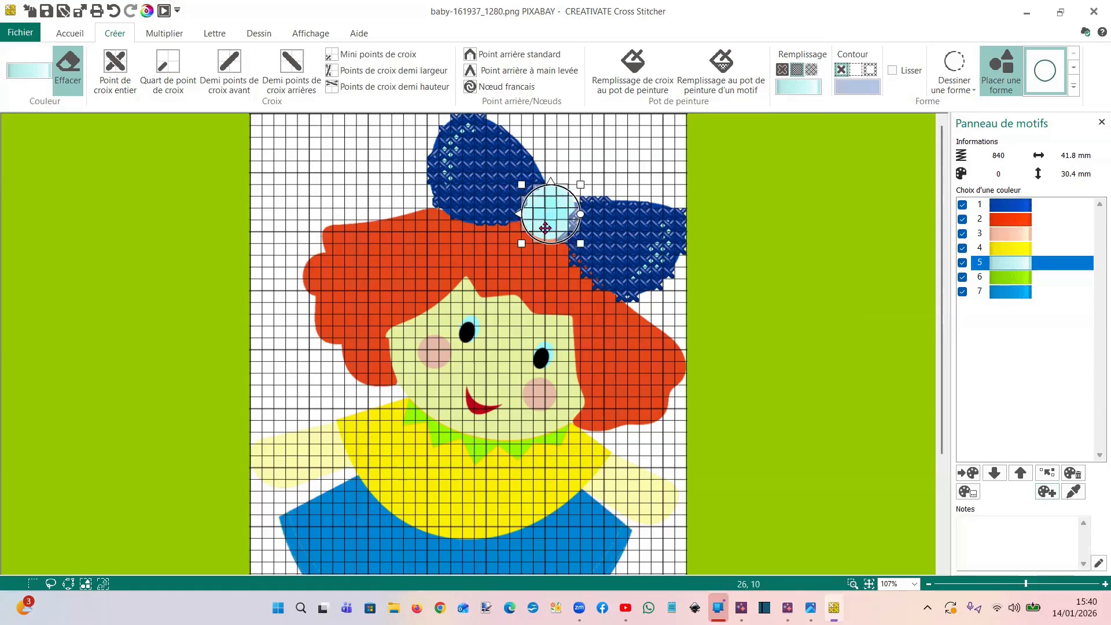
right_click(544, 239)
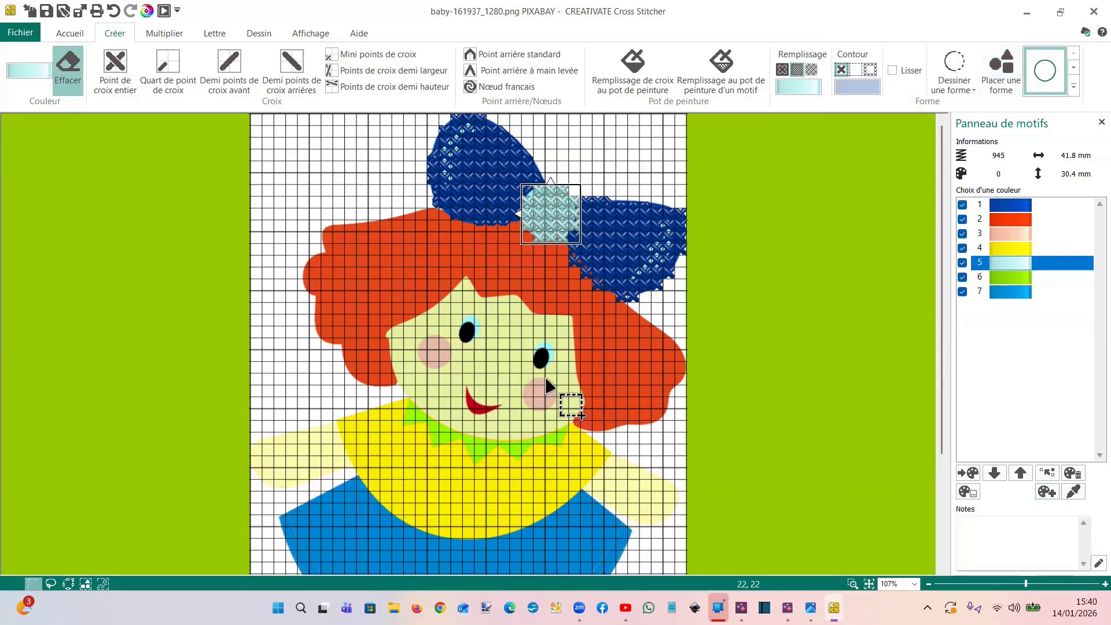
Place a circle filled with pink colour 3, shrink it to fit the doll's left cheek and convert it to cross stitches
left_click(1022, 234)
left_click(798, 87)
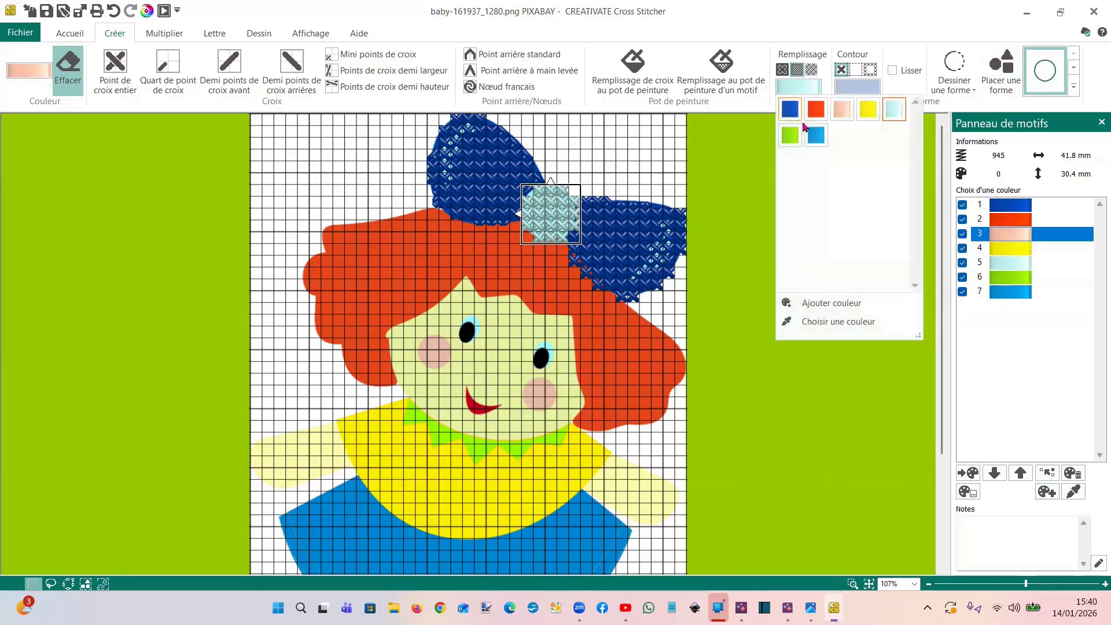
left_click(842, 109)
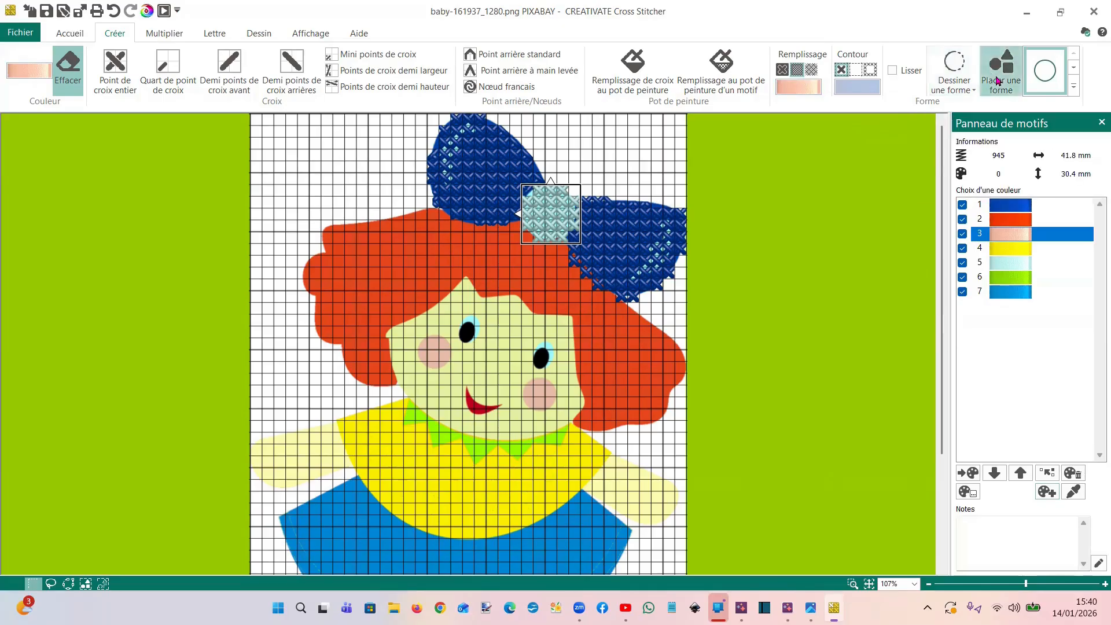
left_click(998, 81)
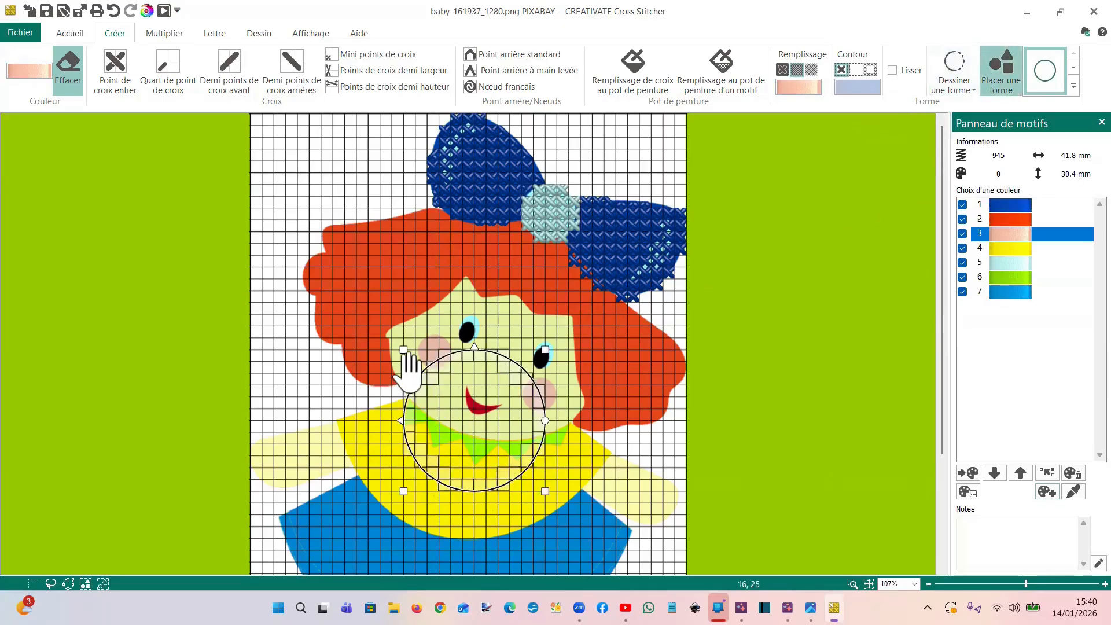
left_click_drag(404, 348, 483, 410)
left_click_drag(510, 483, 436, 356)
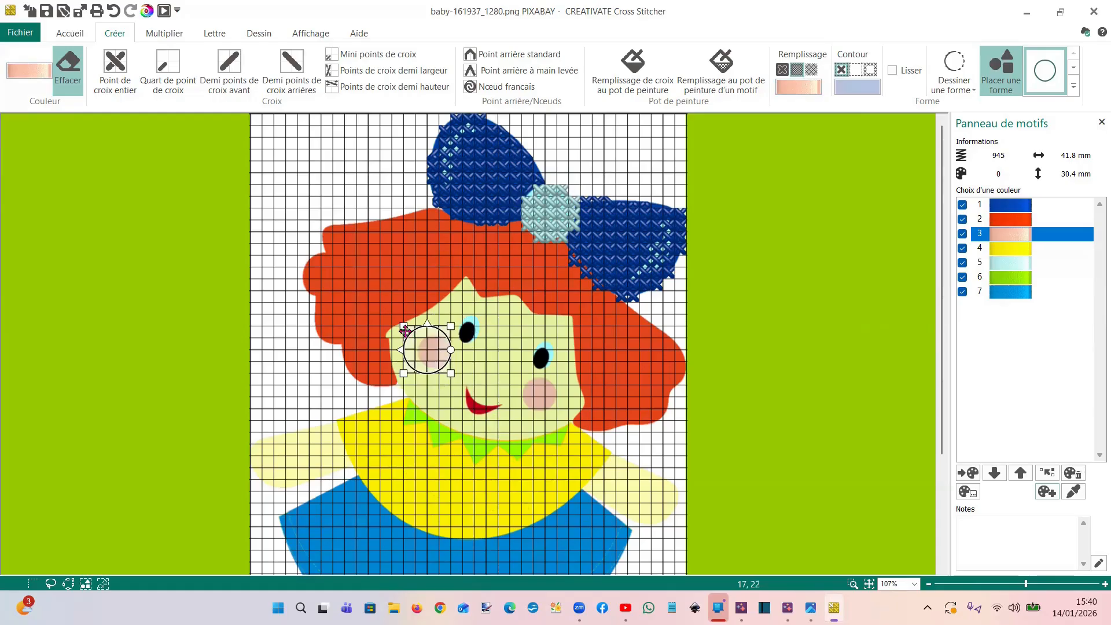
left_click_drag(404, 329, 415, 338)
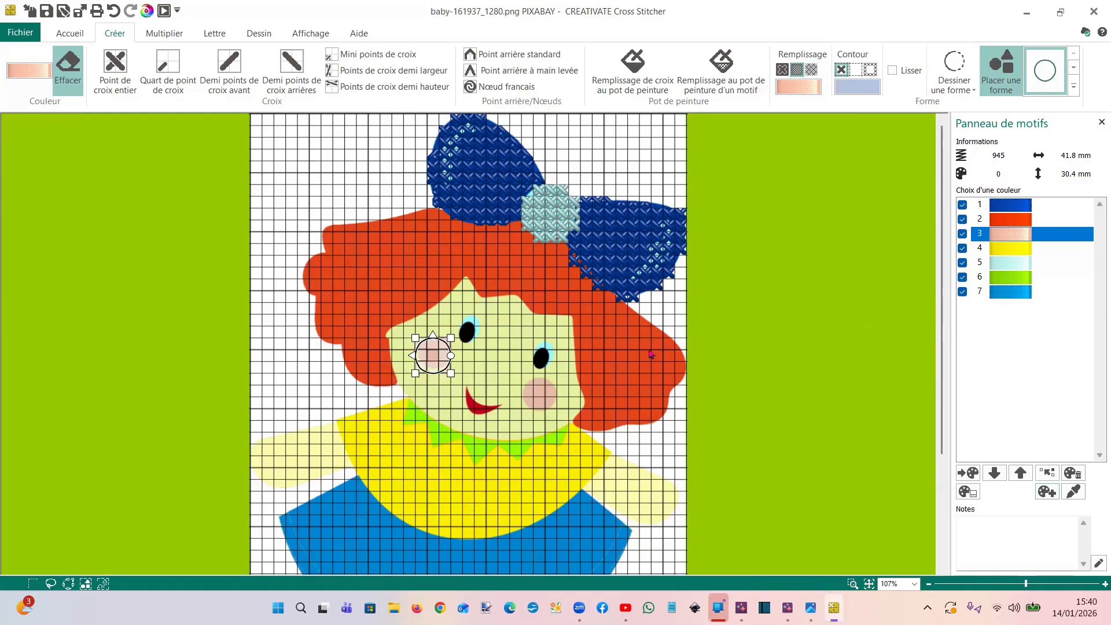
key("Return")
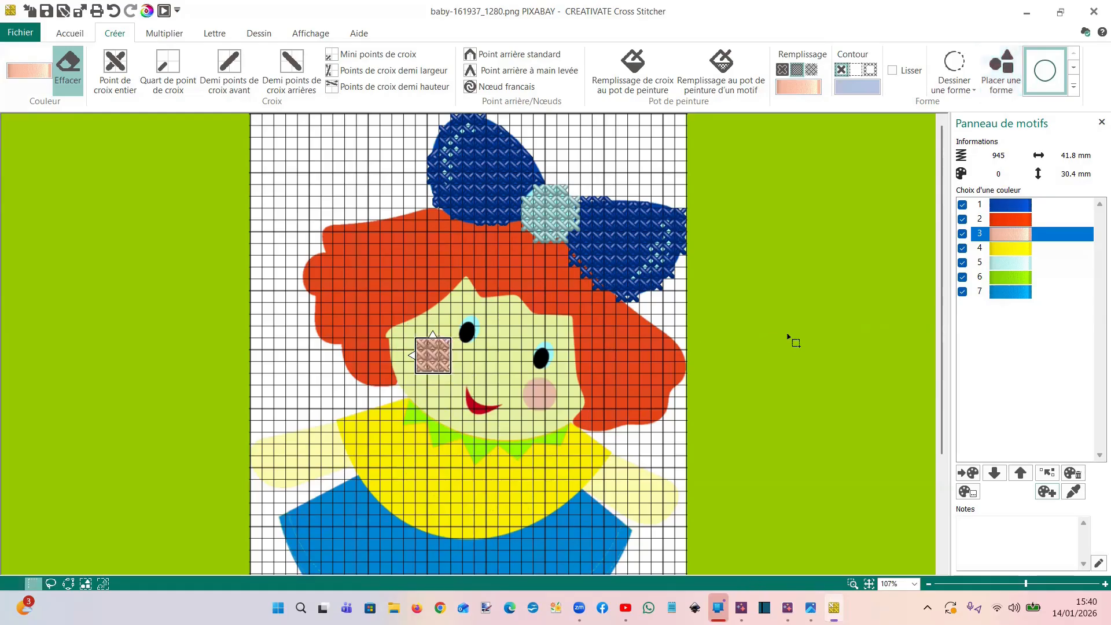
Erase the corner quarter stitches of the pink cheek block to round it to the cheek's outline
scroll(319, 431, "up", 3)
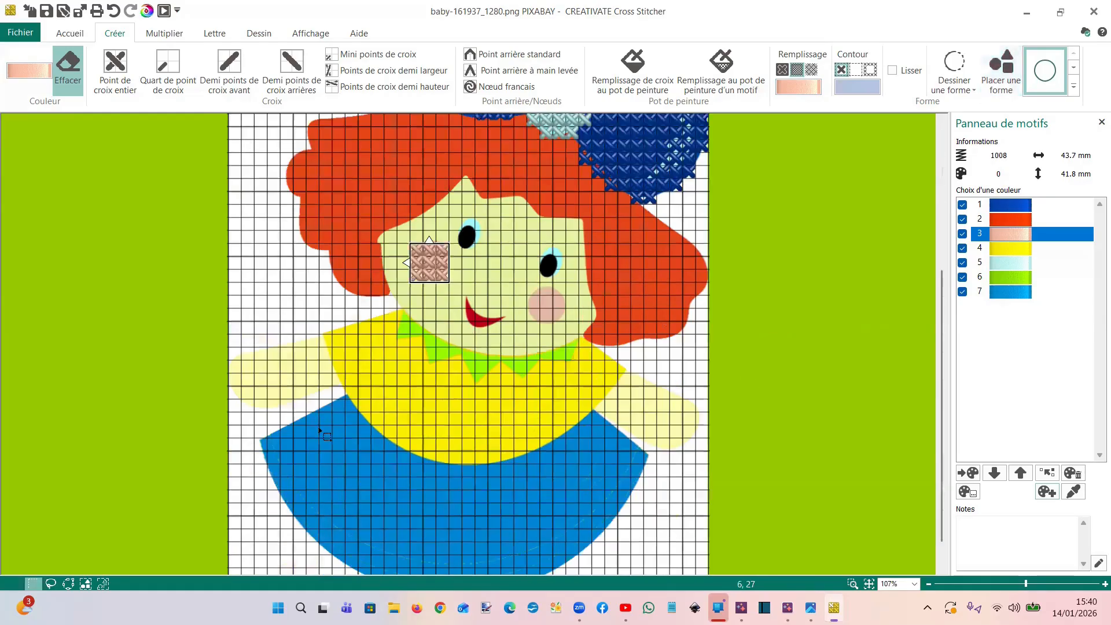
scroll(396, 281, "up", 5)
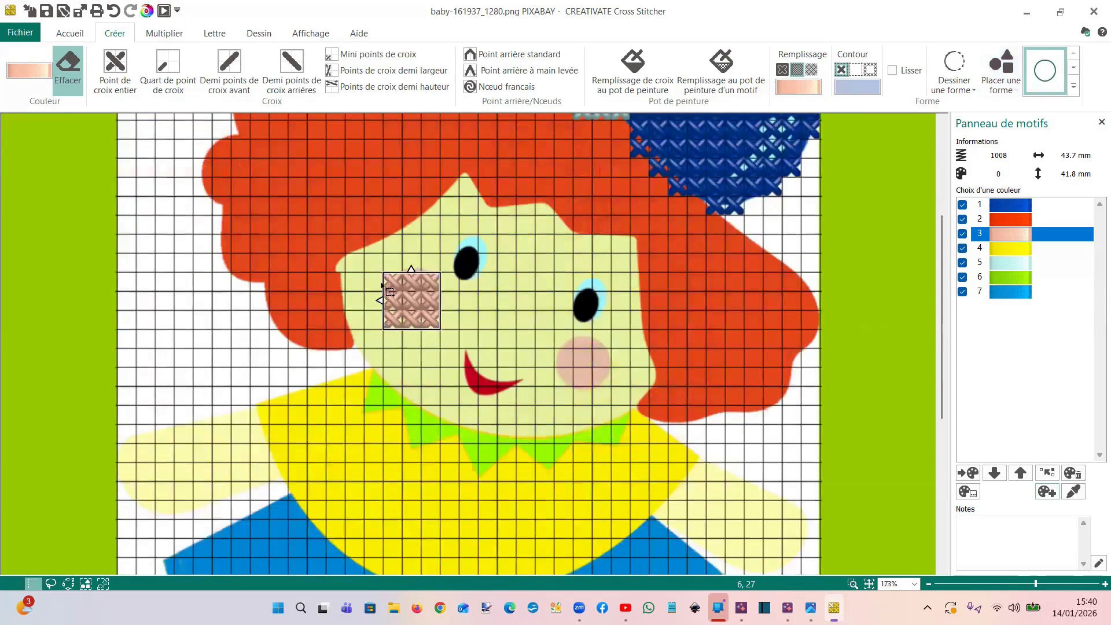
left_click(171, 69)
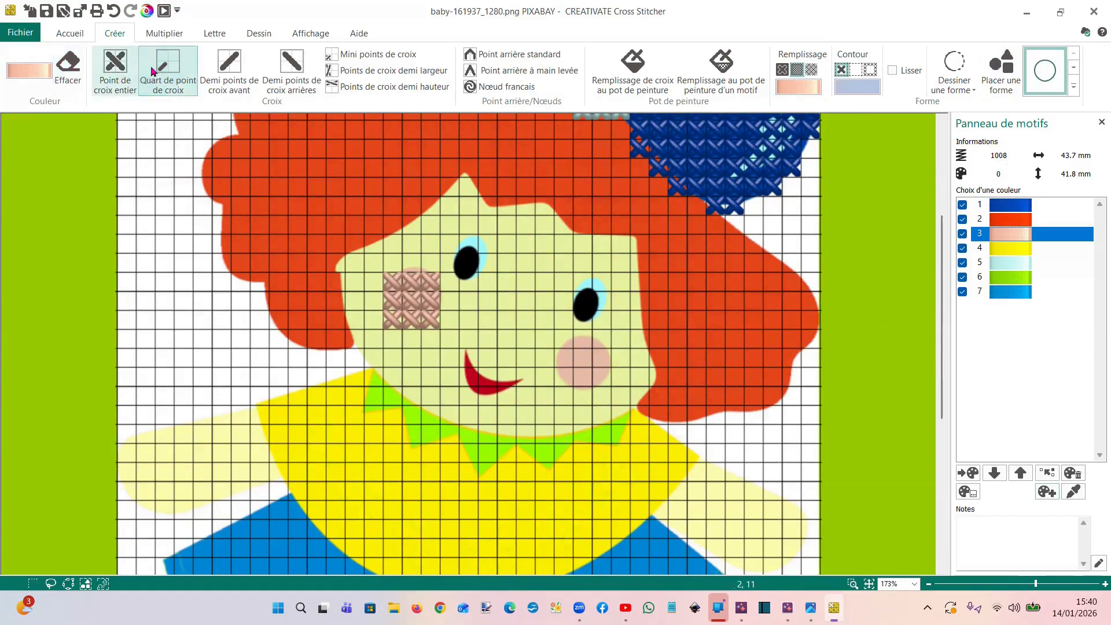
left_click(68, 69)
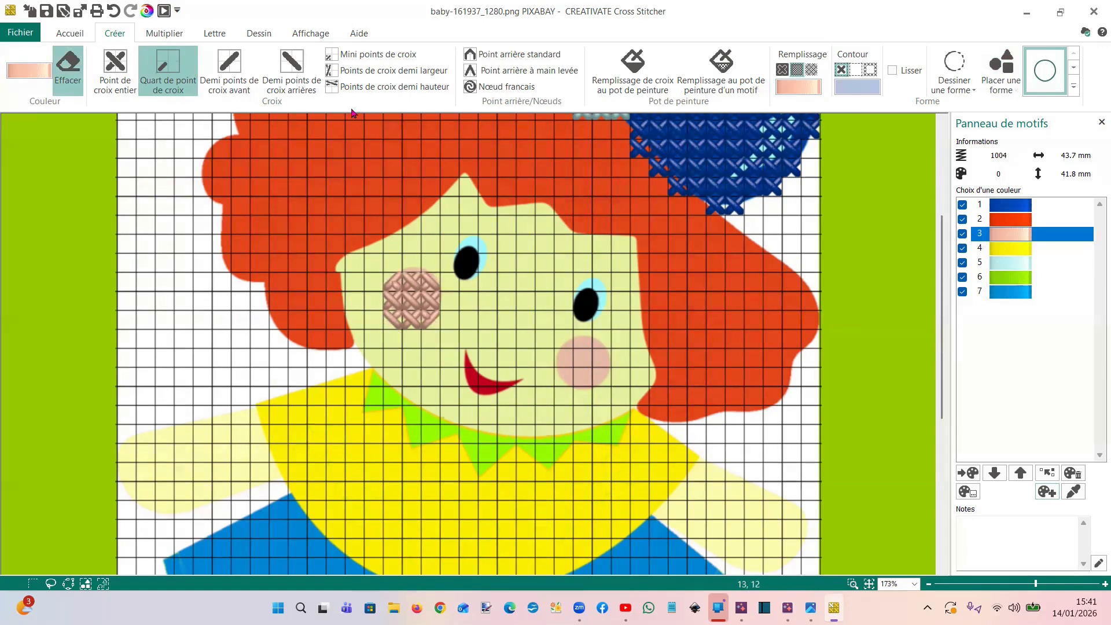
Compare the stitched cheek in the block and 2D display modes, and return to the 3D display
left_click(307, 33)
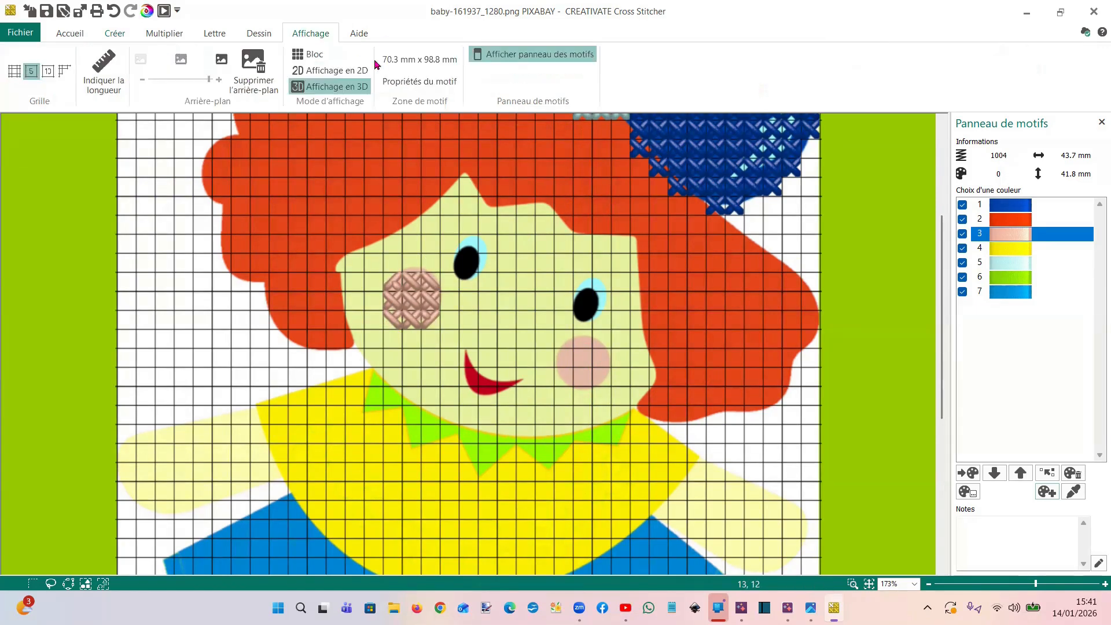
left_click(298, 58)
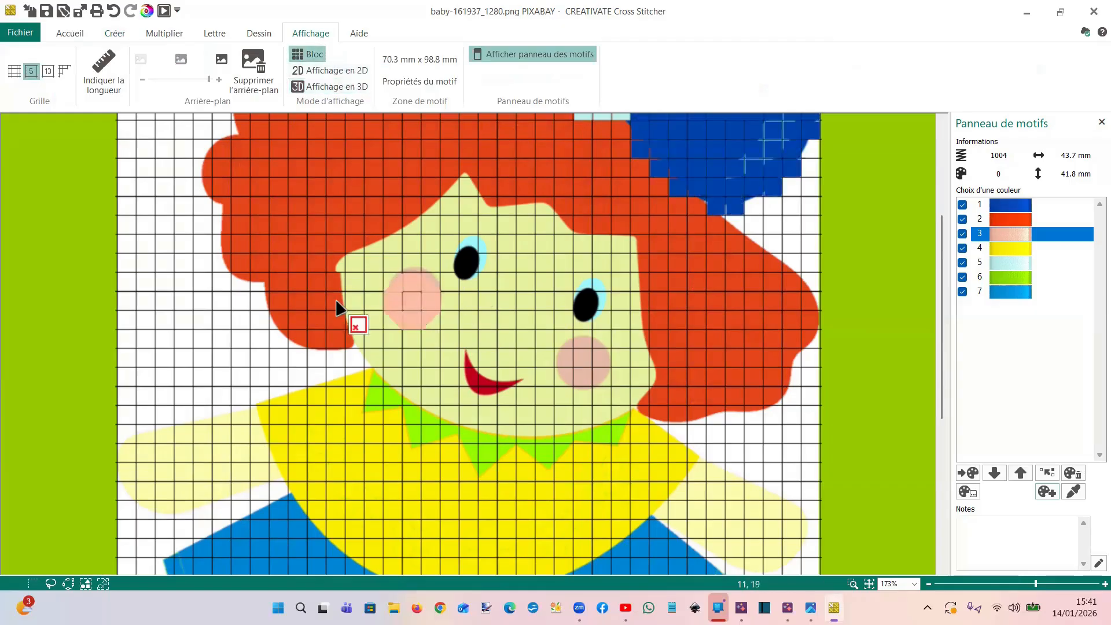
left_click(313, 71)
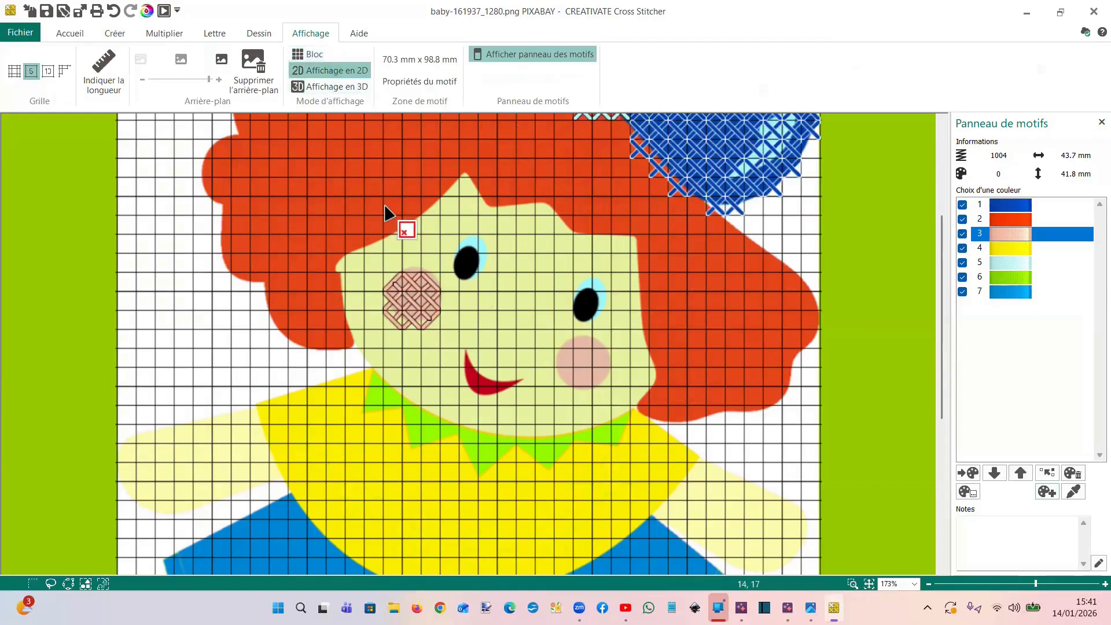
left_click(342, 87)
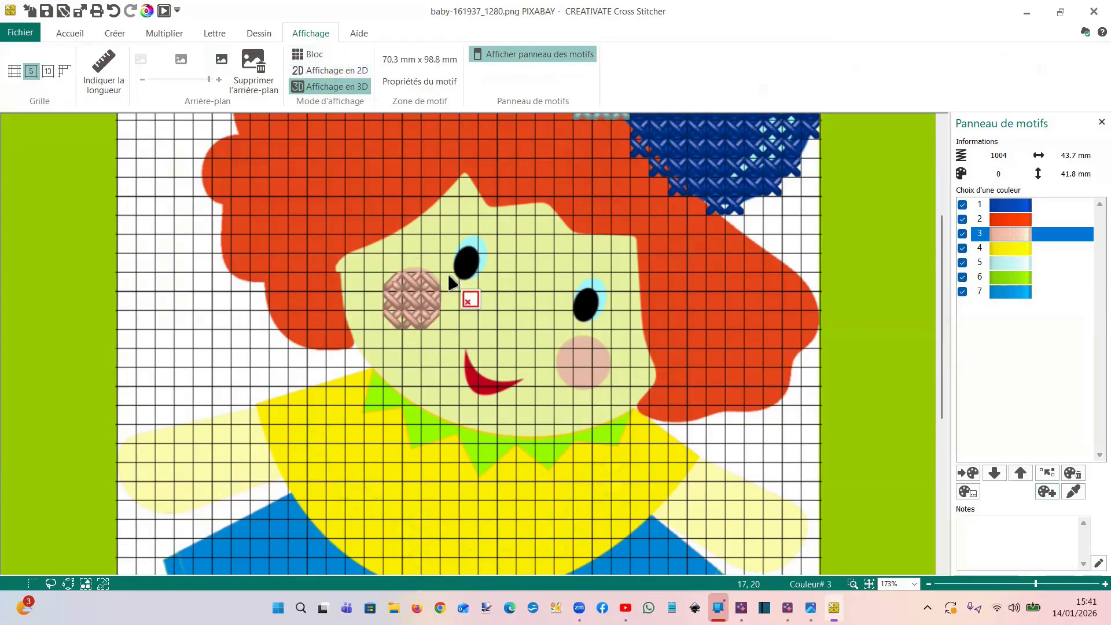
left_click(115, 33)
left_click(72, 35)
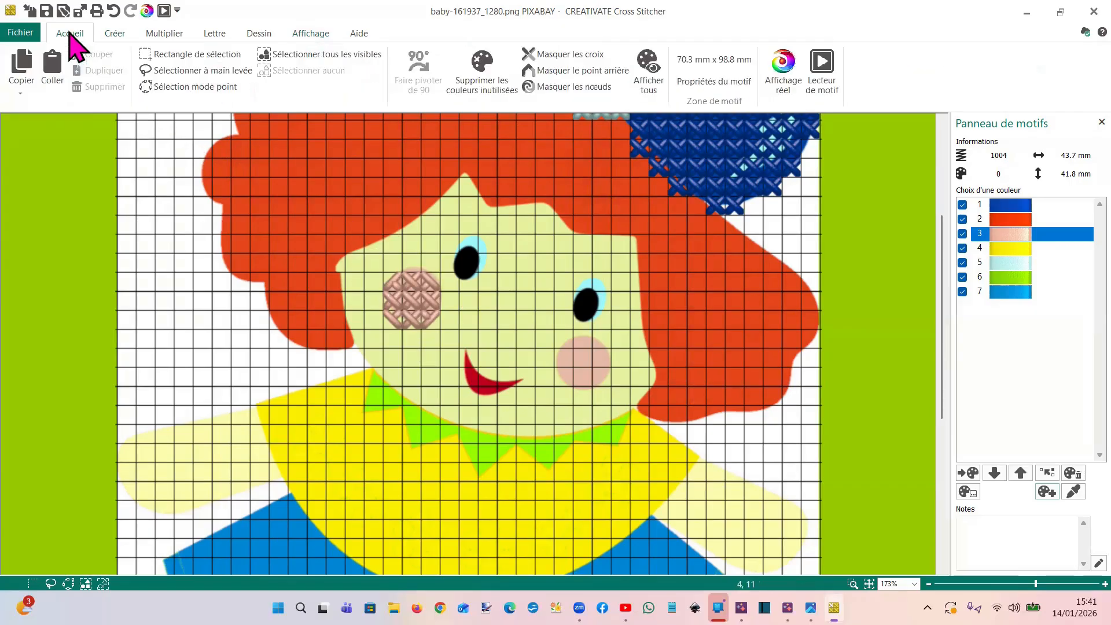
Duplicate the stitched left cheek and move the copy over the doll's right cheek
left_click(186, 54)
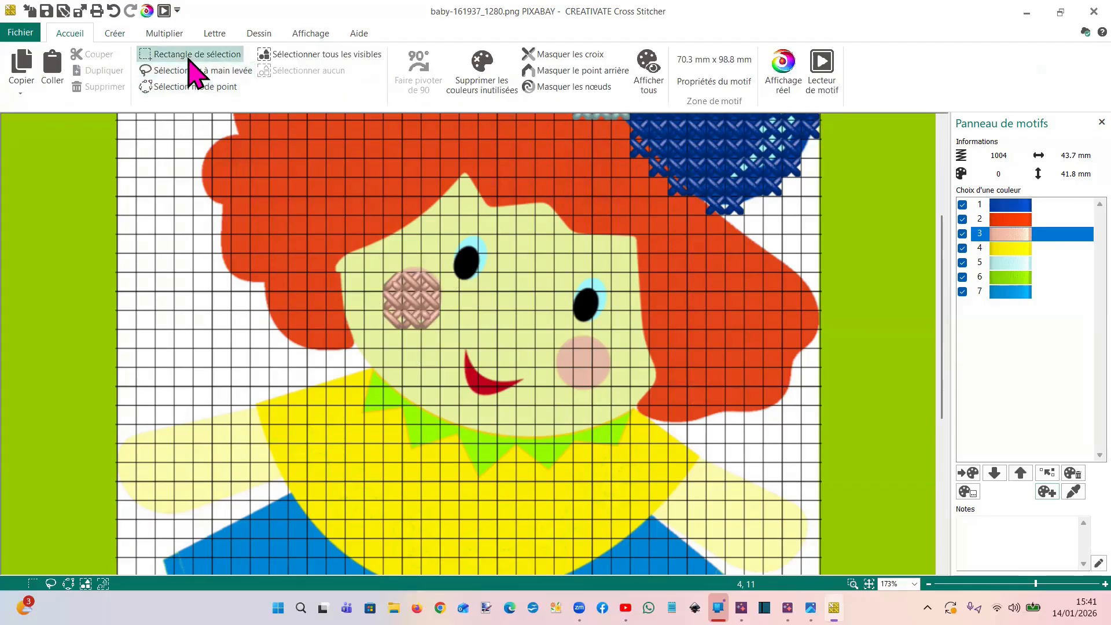
mouse_move(364, 253)
left_mouse_down()
mouse_move(459, 347)
mouse_move(479, 348)
left_mouse_up()
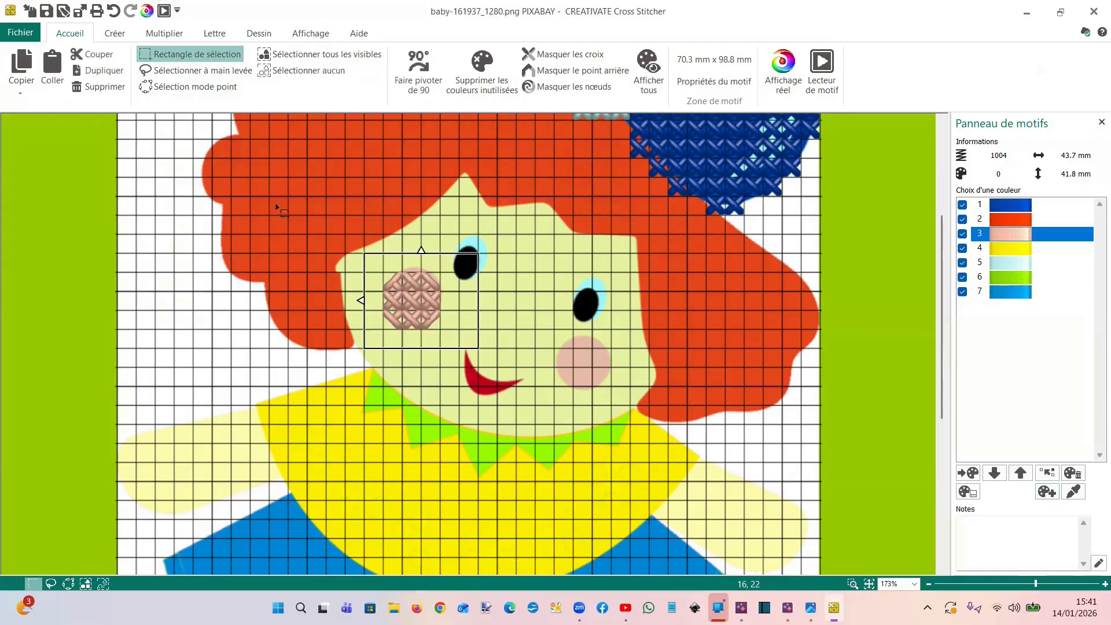
left_click(101, 70)
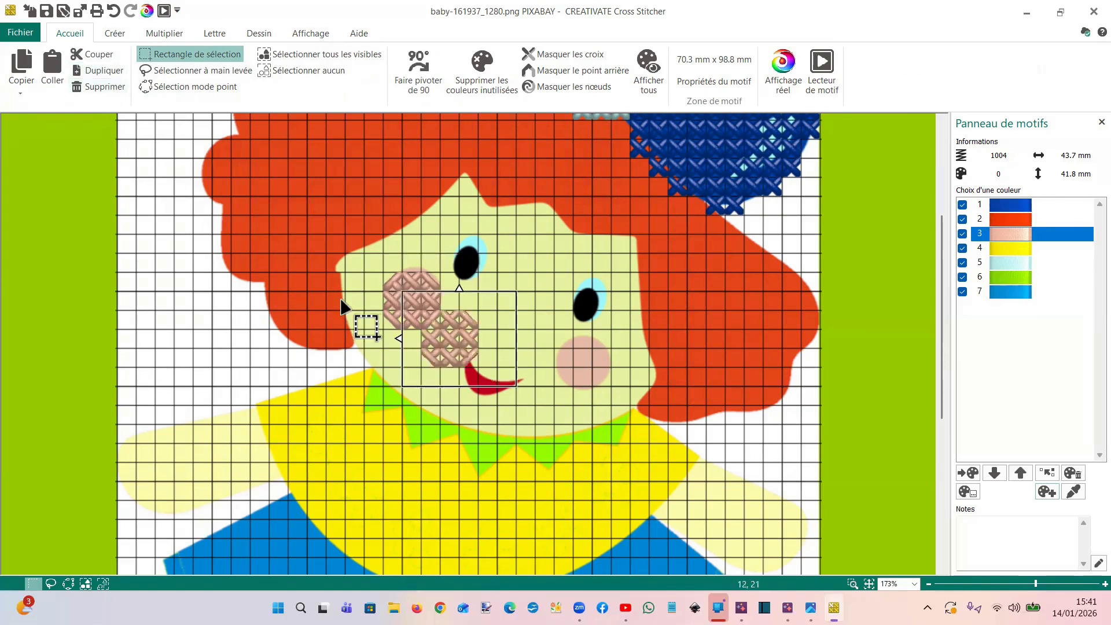
left_click_drag(421, 332, 554, 352)
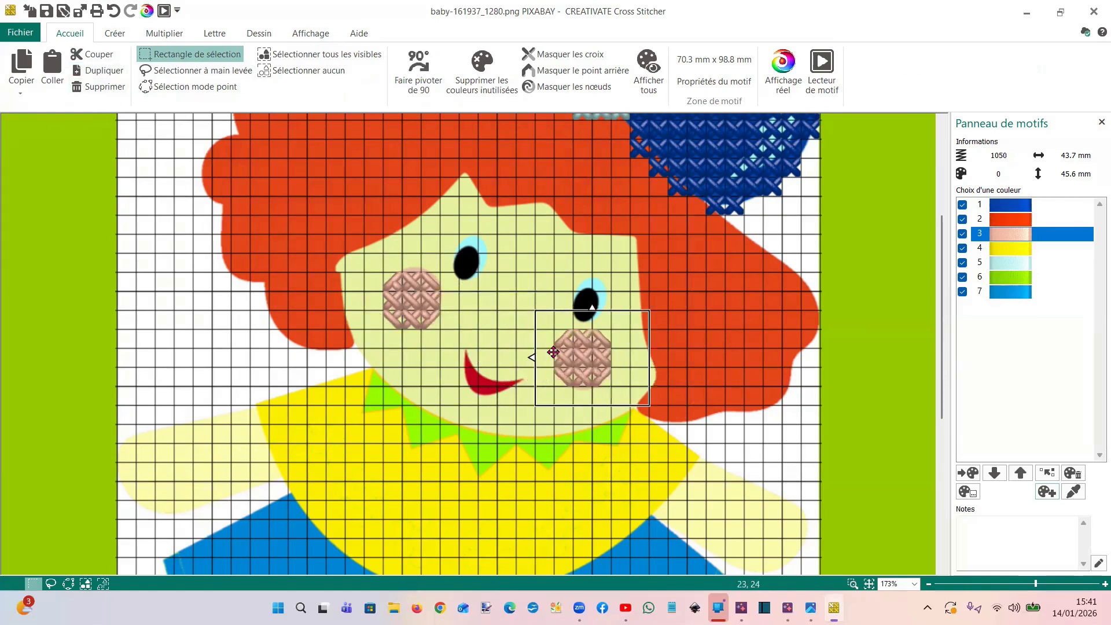
left_click(173, 303)
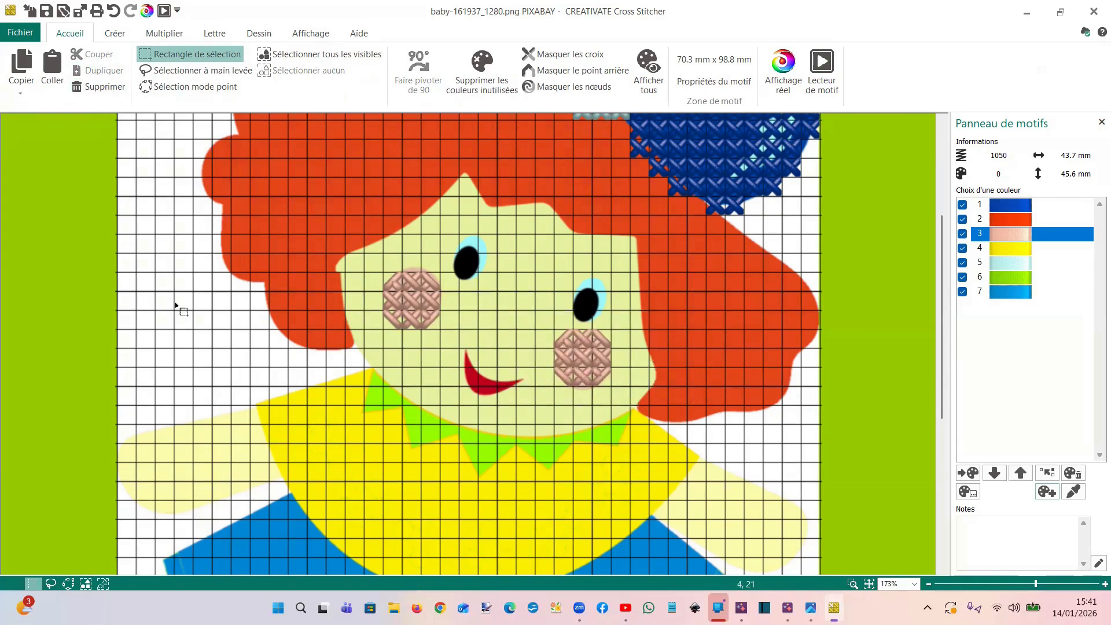
Outline the doll's hair with full cross stitches in red colour 2, including the edge beneath the bow
scroll(490, 258, "down", 2)
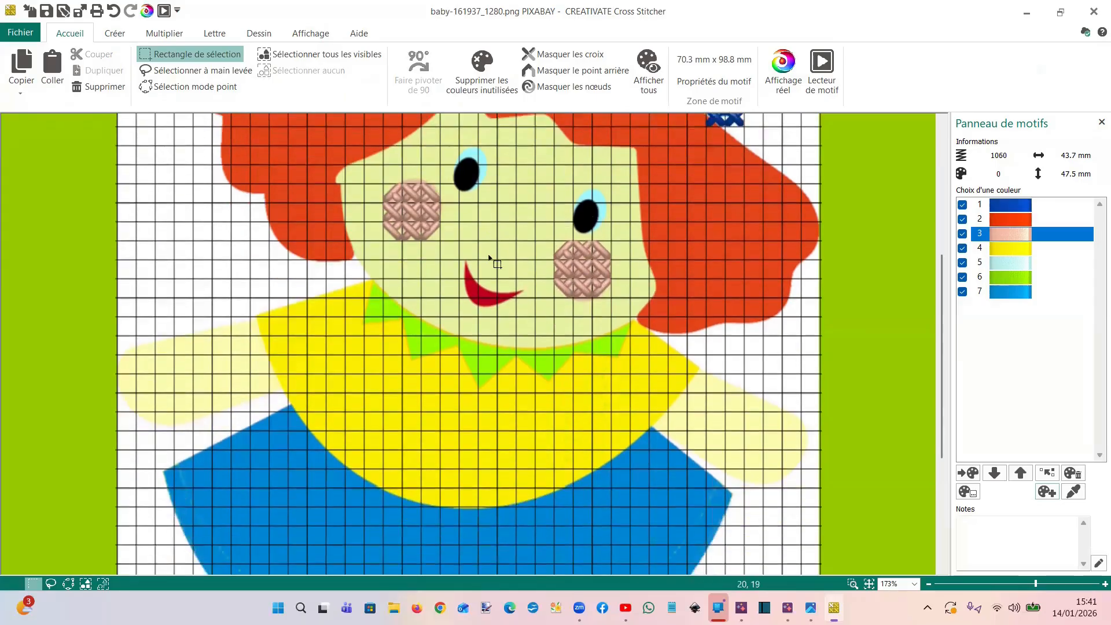
scroll(510, 261, "up", 3)
scroll(525, 263, "down", 1)
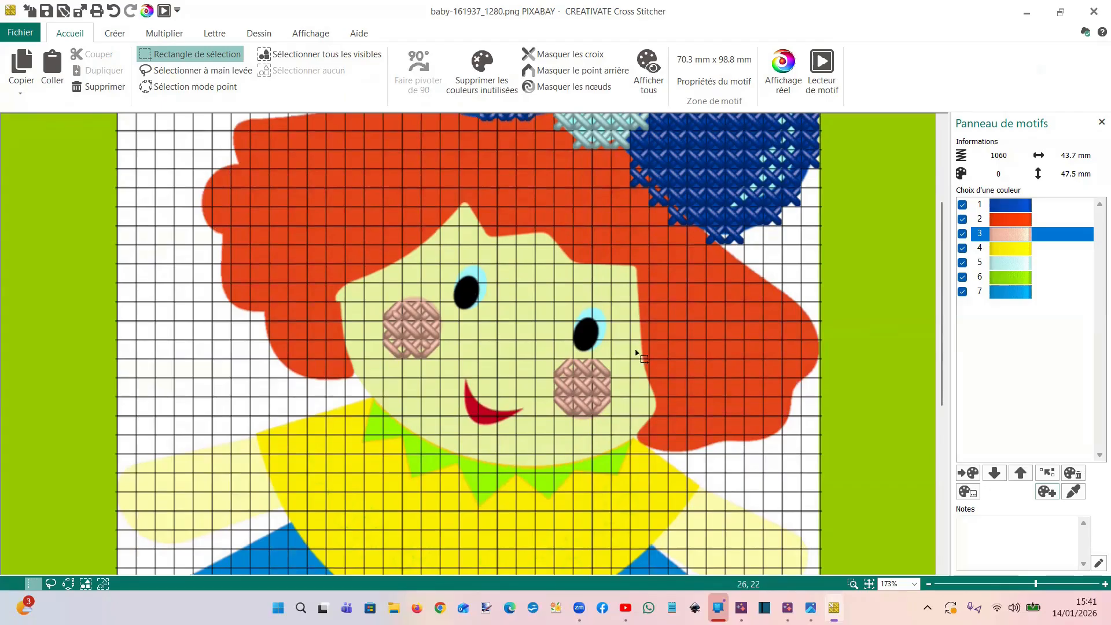
scroll(457, 246, "down", 1)
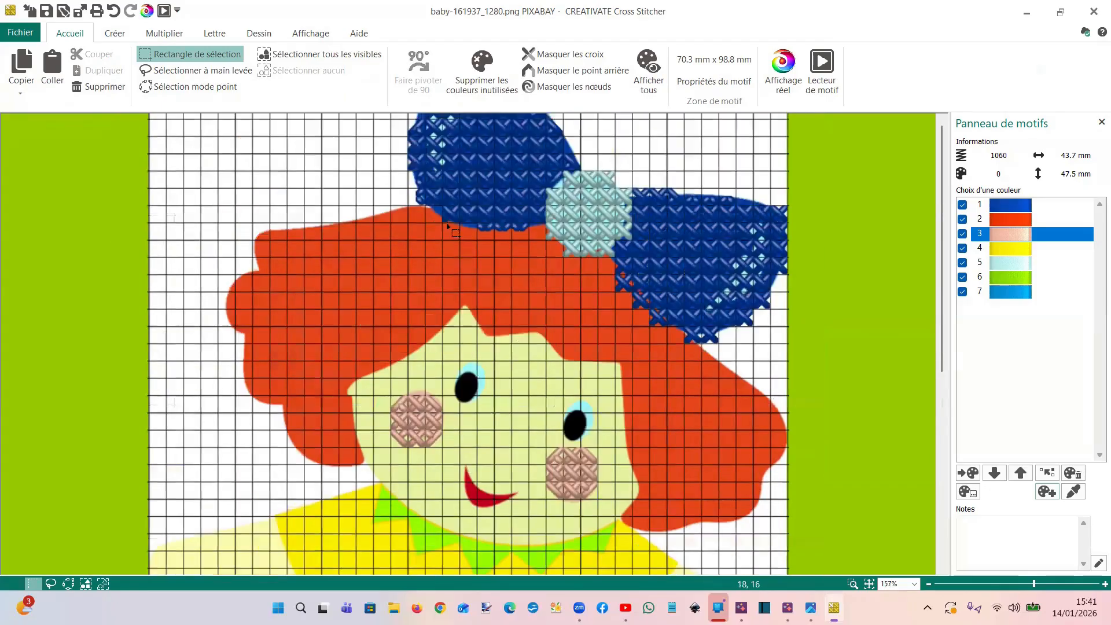
scroll(391, 199, "down", 1)
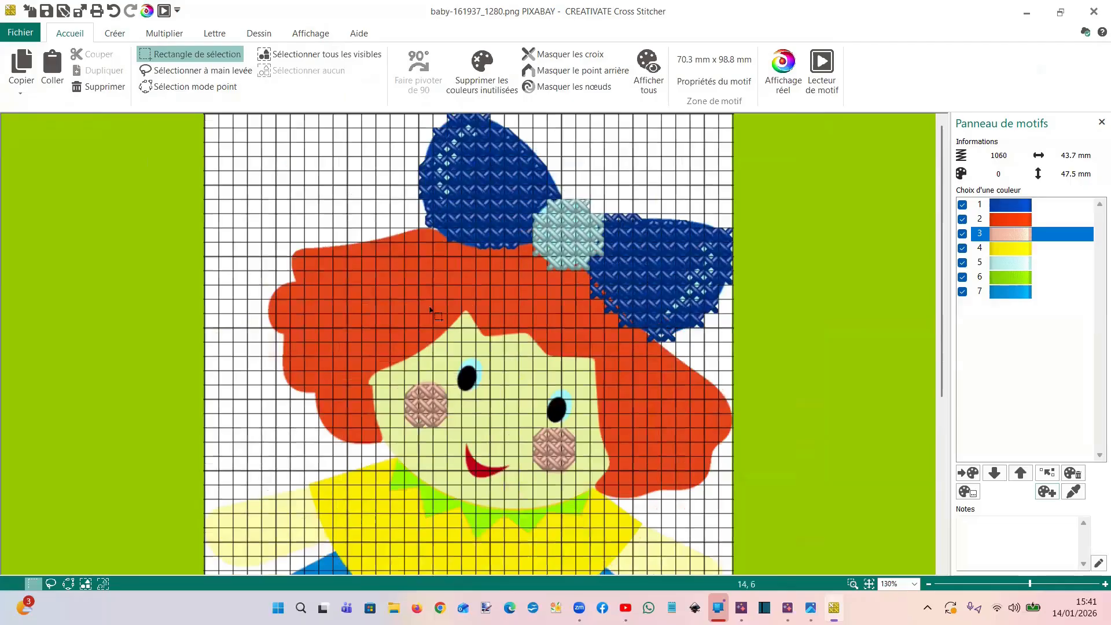
scroll(524, 380, "down", 2)
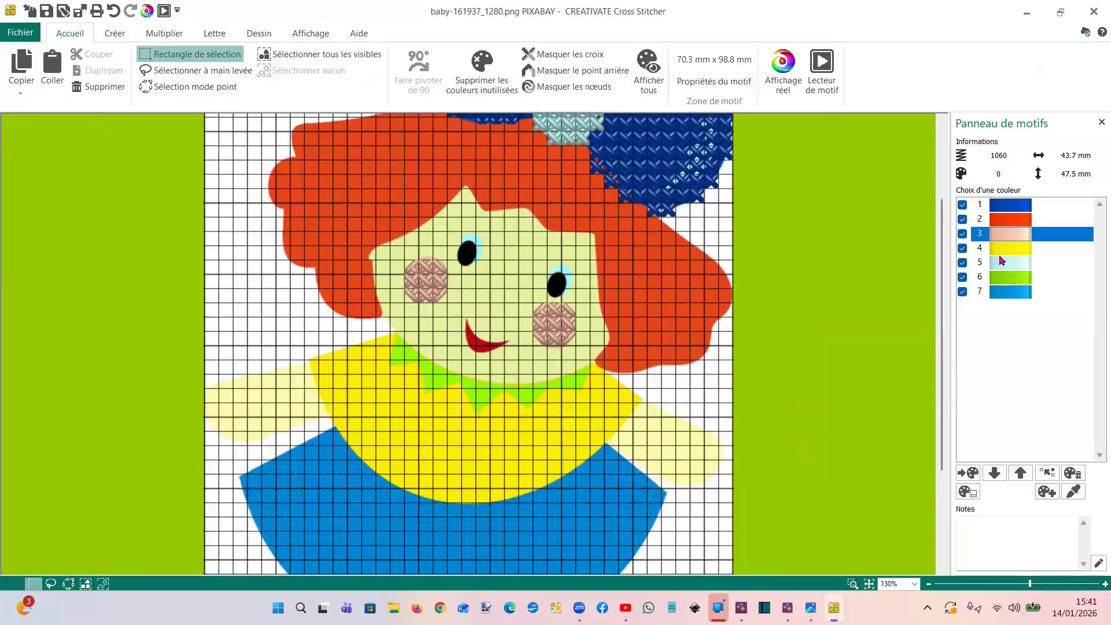
left_click(1011, 223)
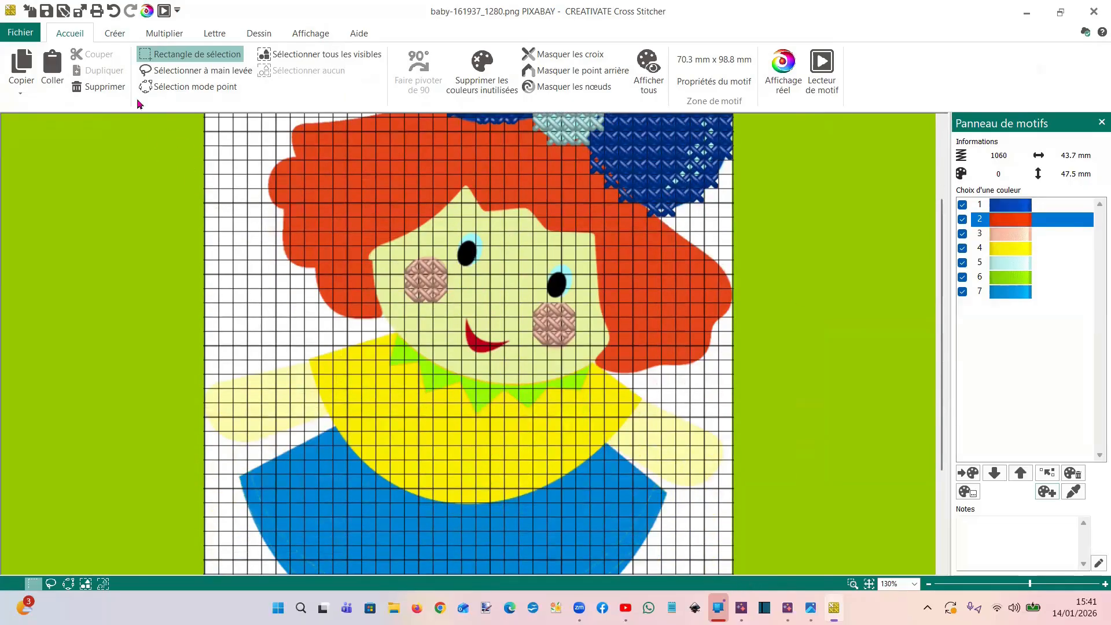
left_click(116, 34)
left_click(114, 71)
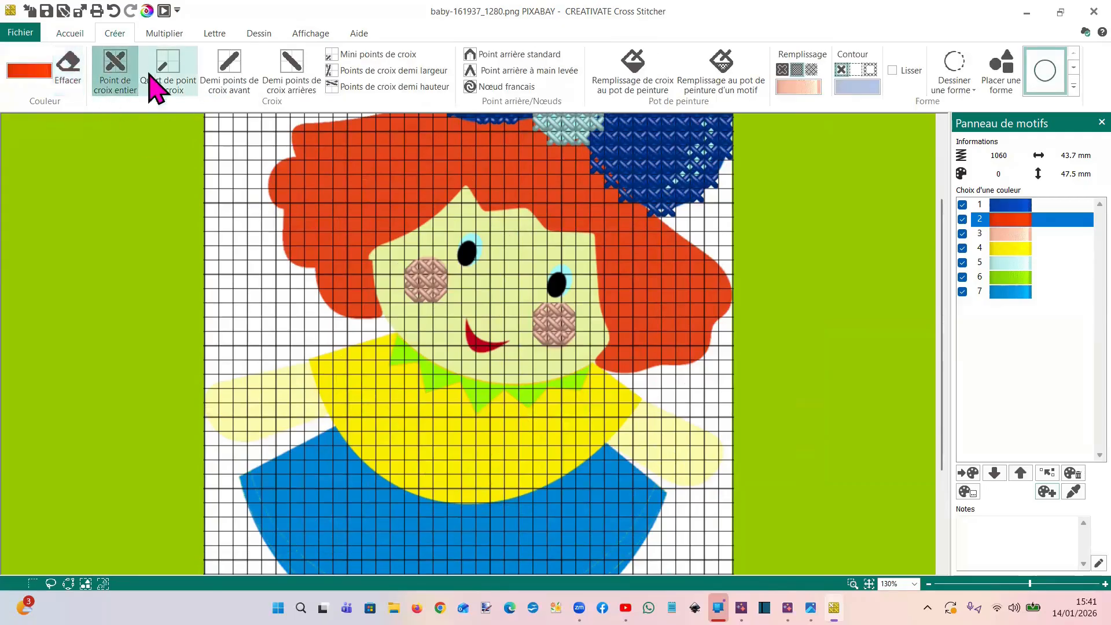
scroll(434, 227, "up", 1)
mouse_move(438, 135)
left_mouse_down()
mouse_move(388, 157)
mouse_move(316, 160)
mouse_move(361, 157)
mouse_move(300, 176)
mouse_move(283, 200)
mouse_move(328, 316)
mouse_move(366, 332)
mouse_move(370, 272)
mouse_move(451, 232)
mouse_move(466, 202)
mouse_move(492, 230)
mouse_move(585, 246)
mouse_move(599, 262)
mouse_move(605, 304)
mouse_move(625, 321)
mouse_move(625, 365)
mouse_move(611, 387)
mouse_move(638, 387)
mouse_move(698, 374)
mouse_move(728, 325)
mouse_move(708, 293)
mouse_move(597, 215)
mouse_move(681, 272)
left_mouse_up()
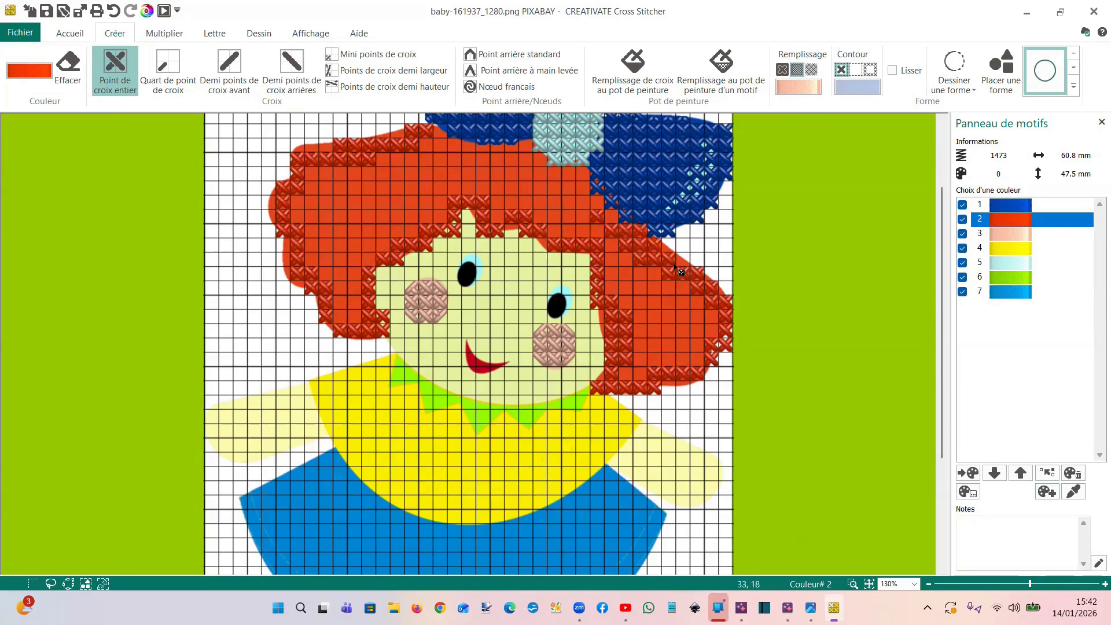
left_click_drag(593, 175, 636, 235)
mouse_move(584, 185)
left_mouse_down()
mouse_move(531, 159)
mouse_move(432, 144)
mouse_move(445, 141)
left_mouse_up()
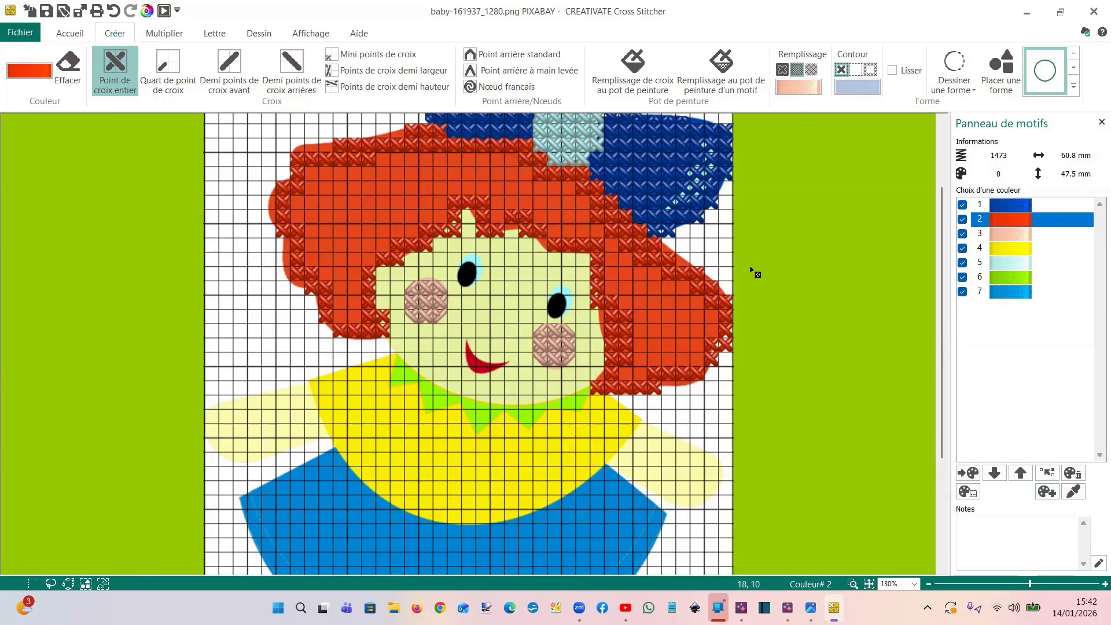
Flood-fill both enclosed areas of the hair outline with red cross stitches
left_click(623, 65)
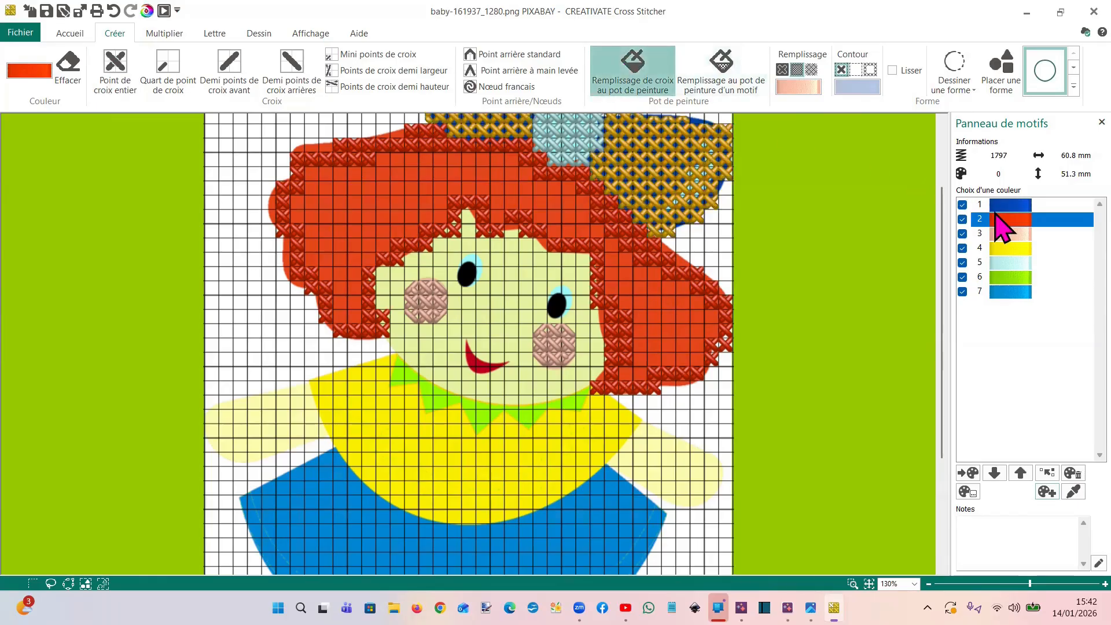
left_click(661, 318)
left_click(554, 214)
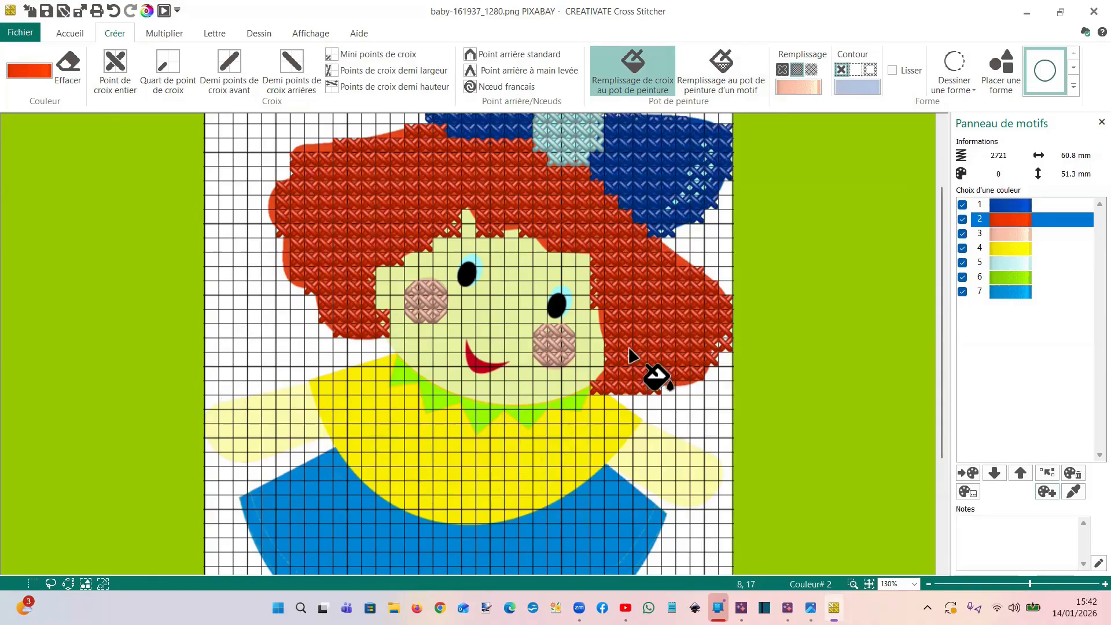
Add red half-height cross stitches along the hair's upper left edge to fill the uncovered gaps
scroll(377, 187, "up", 2)
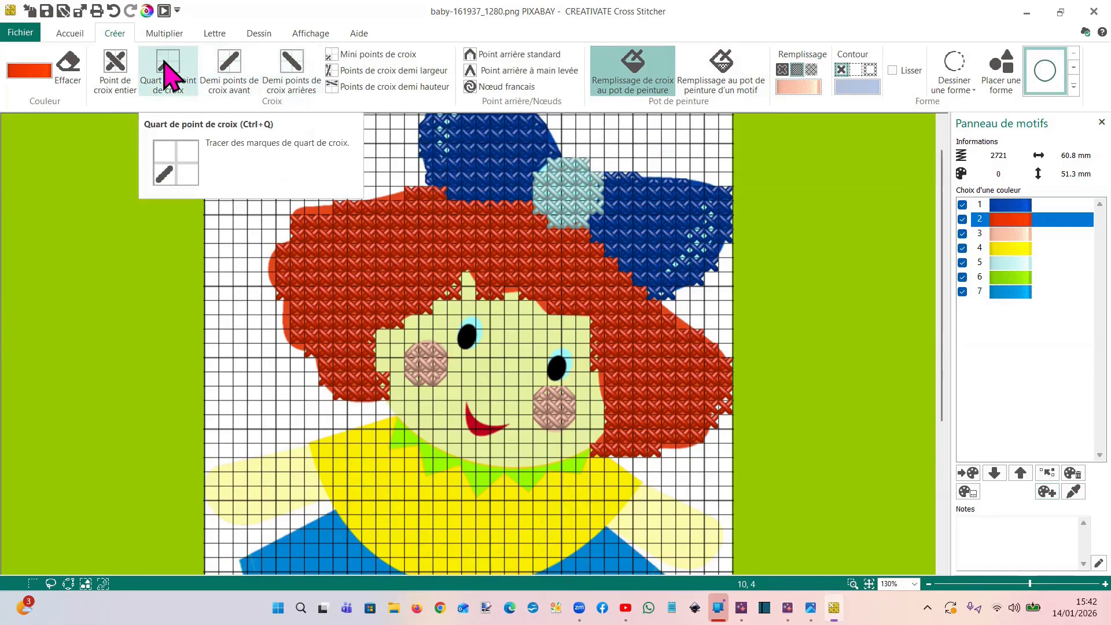
left_click(399, 87)
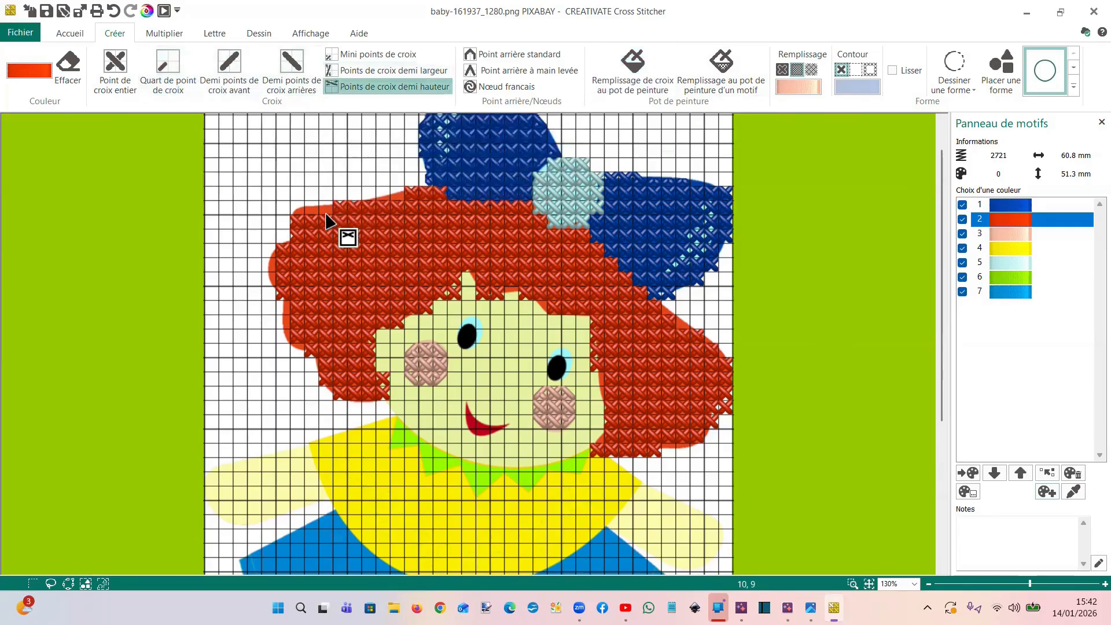
mouse_move(314, 218)
left_mouse_down()
mouse_move(368, 212)
mouse_move(374, 197)
mouse_move(397, 205)
left_mouse_up()
left_click(397, 198)
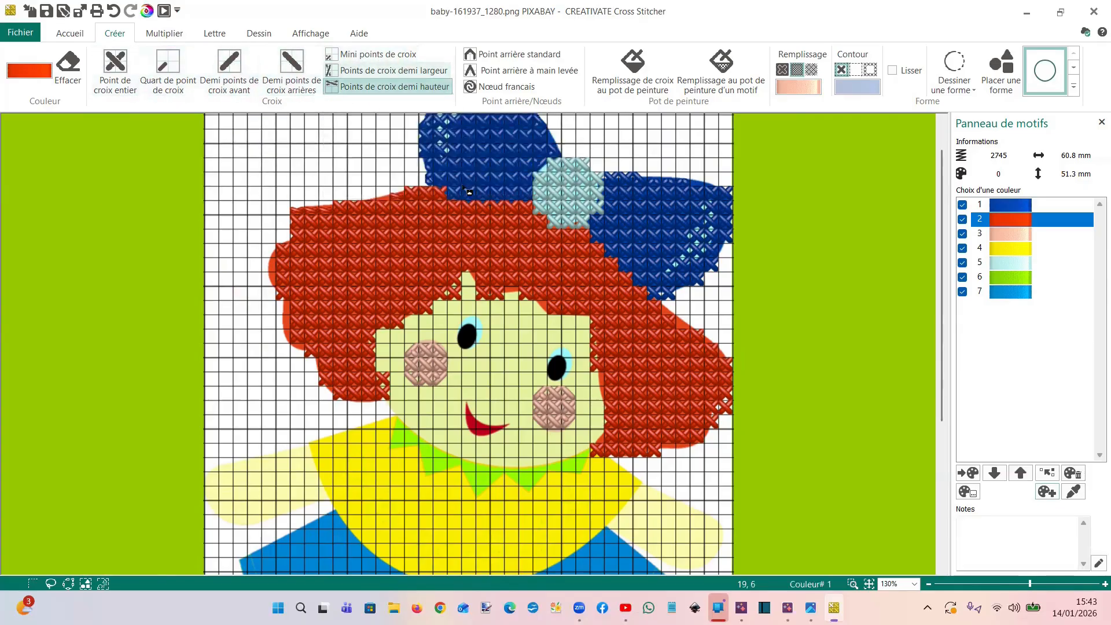
Start a point-by-point shape in yellow colour 4, tracing the yellow top's left shoulder, side and curved lower edge
scroll(685, 341, "down", 5)
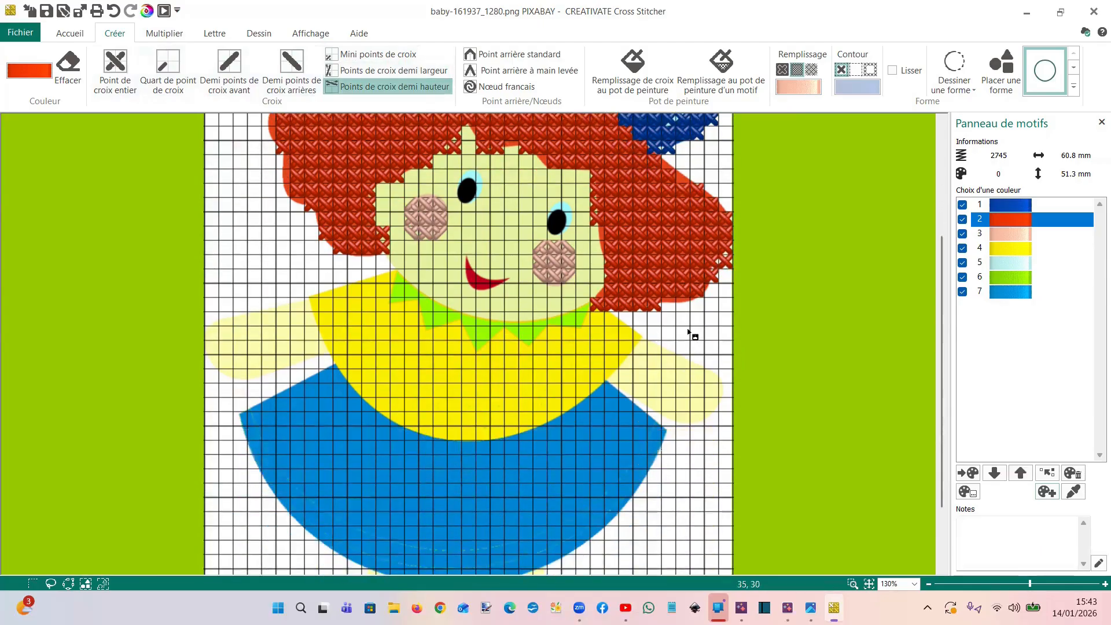
left_click(1017, 254)
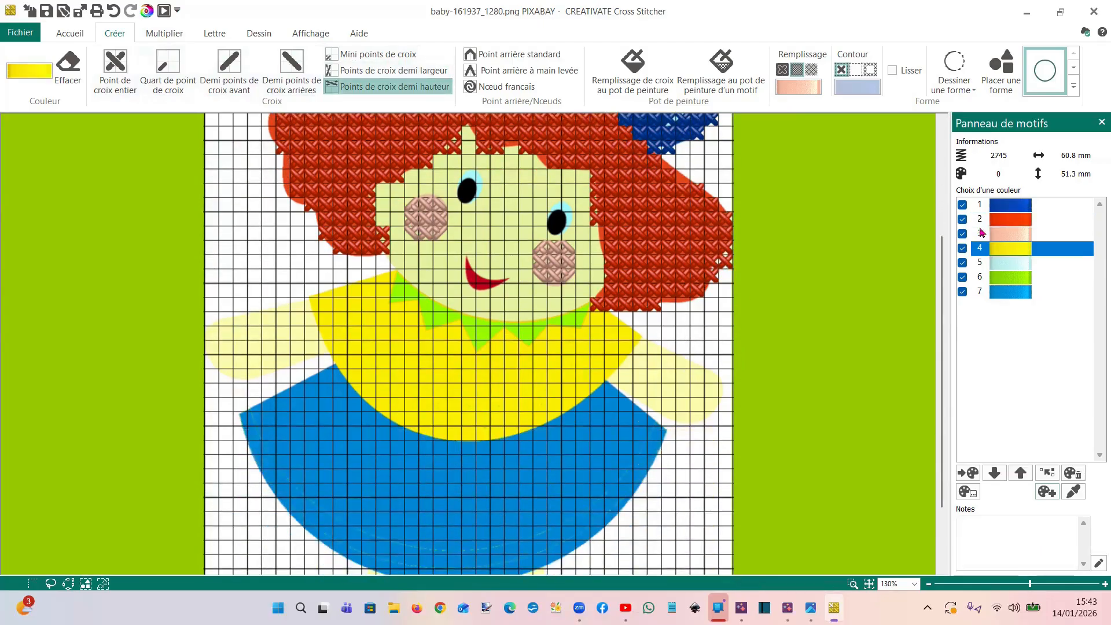
left_click(964, 93)
left_click(967, 127)
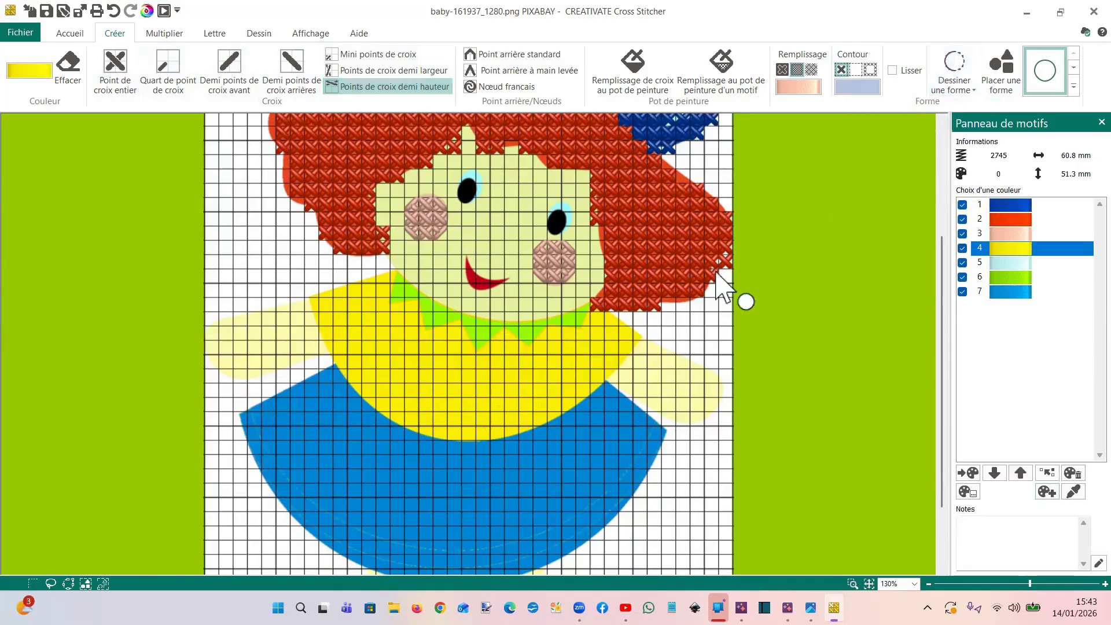
left_click(394, 270)
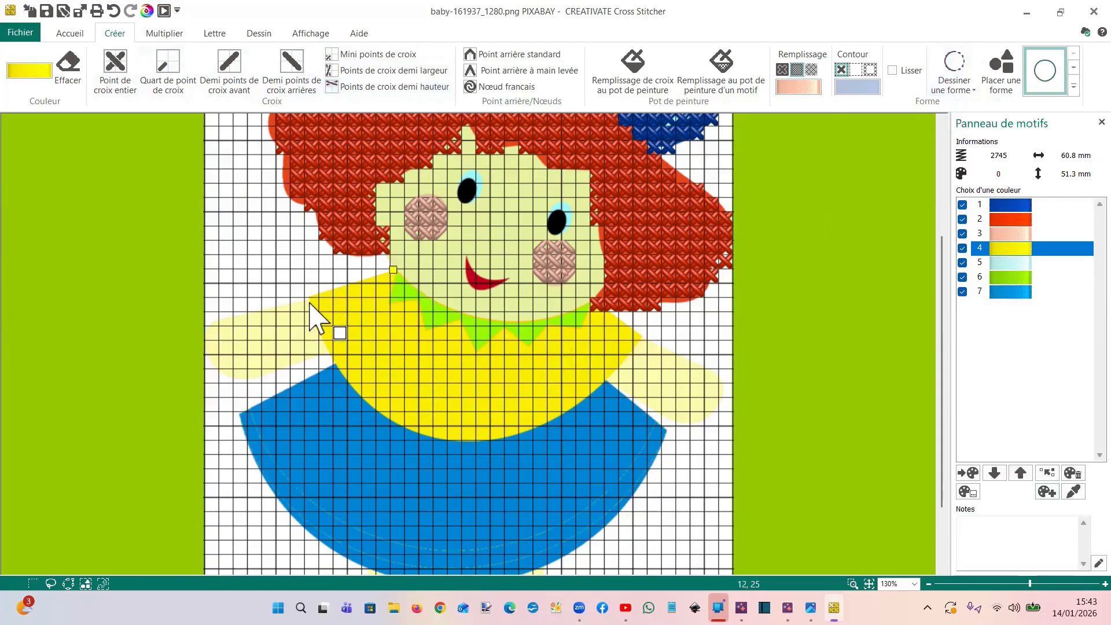
left_click(309, 302)
left_click(331, 358)
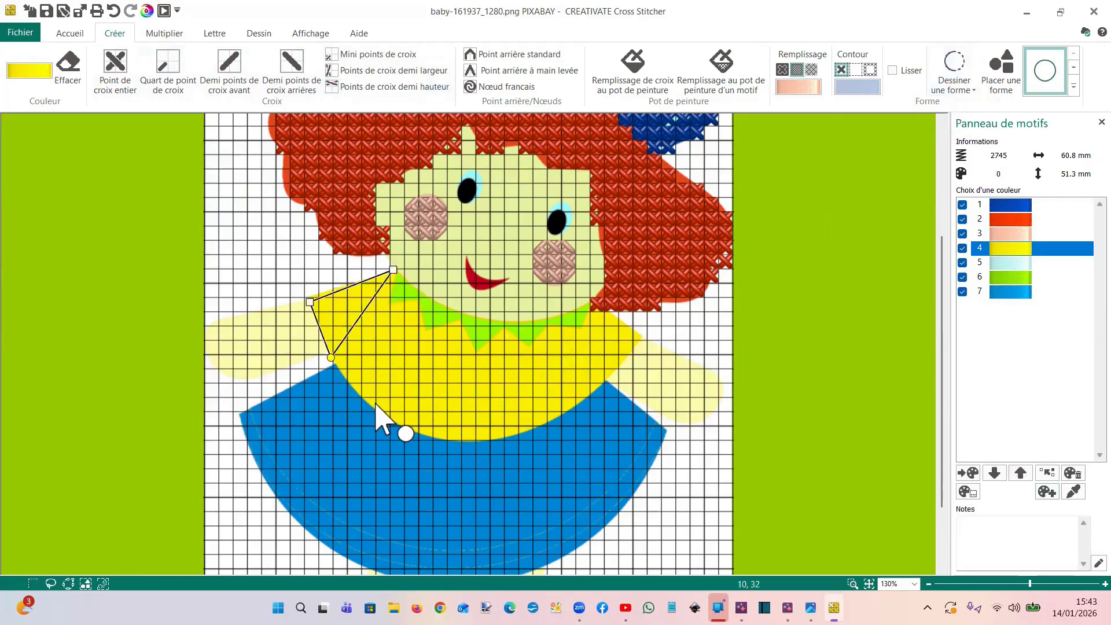
left_click(378, 410)
left_click(444, 439)
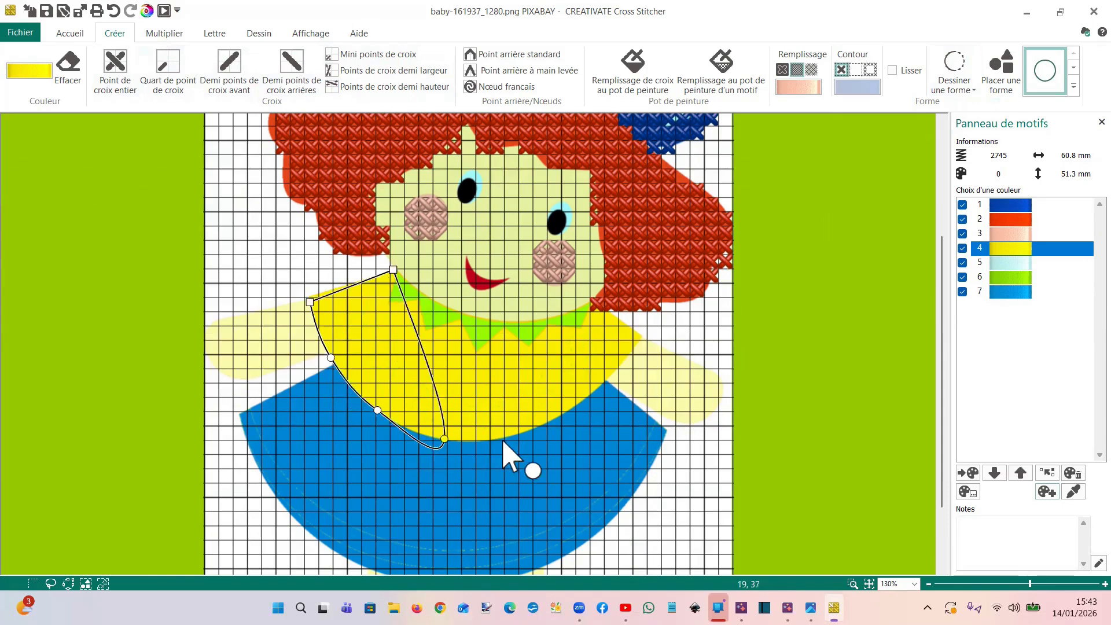
left_click(504, 437)
left_click(559, 416)
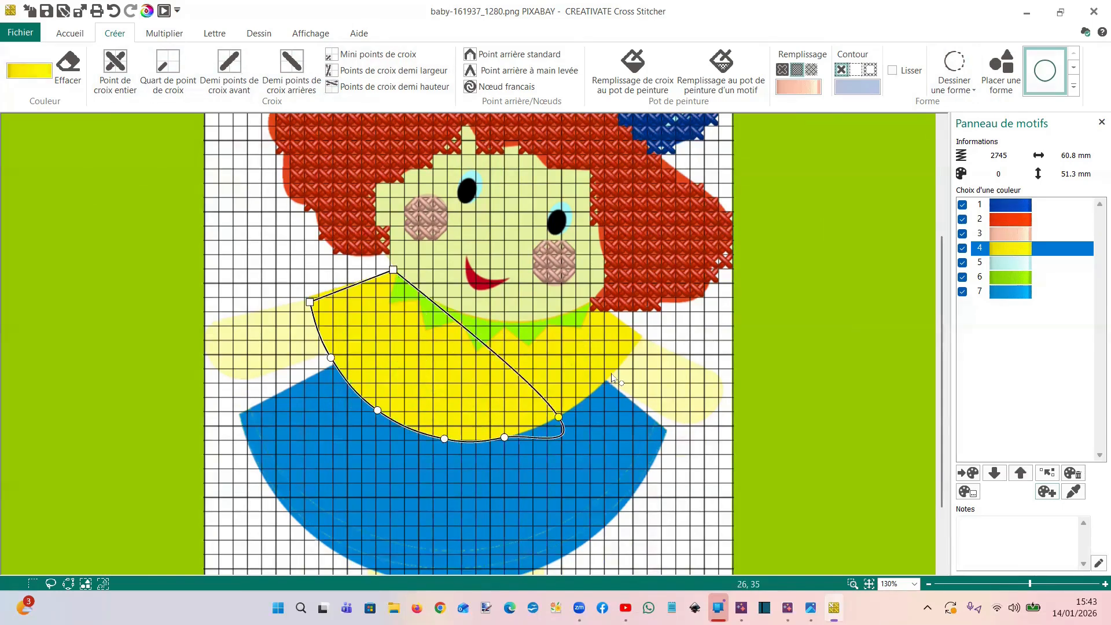
left_click(605, 379)
Complete the yellow top's outline by tracing its right shoulder and the curved neckline under the chin
left_click(643, 337)
left_click(589, 303)
left_click(555, 319)
left_click(508, 322)
left_click(468, 315)
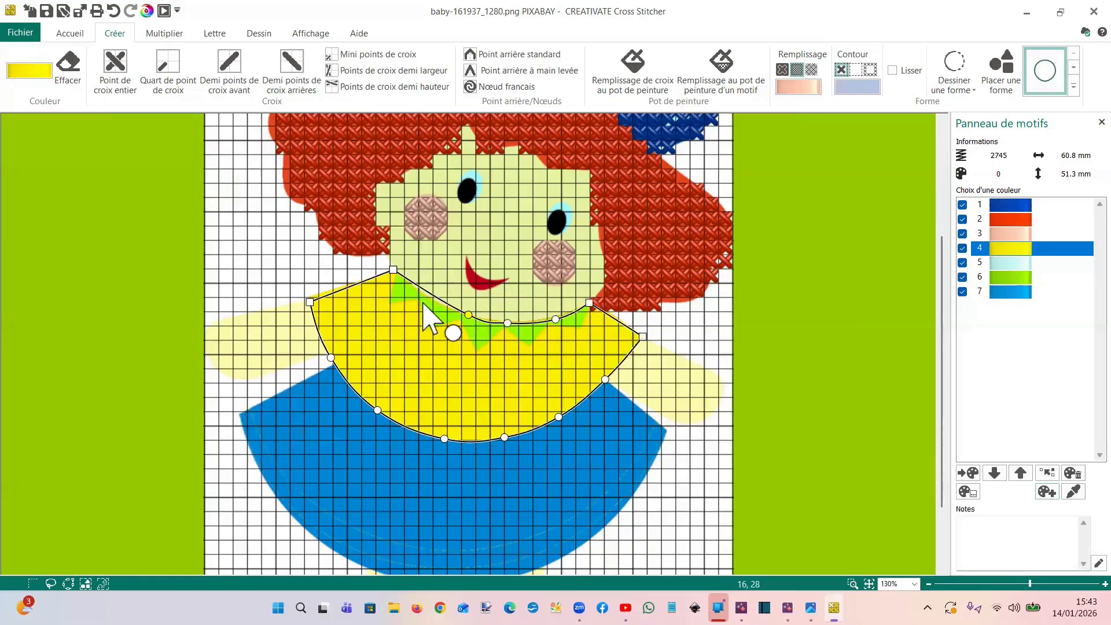
left_click(424, 296)
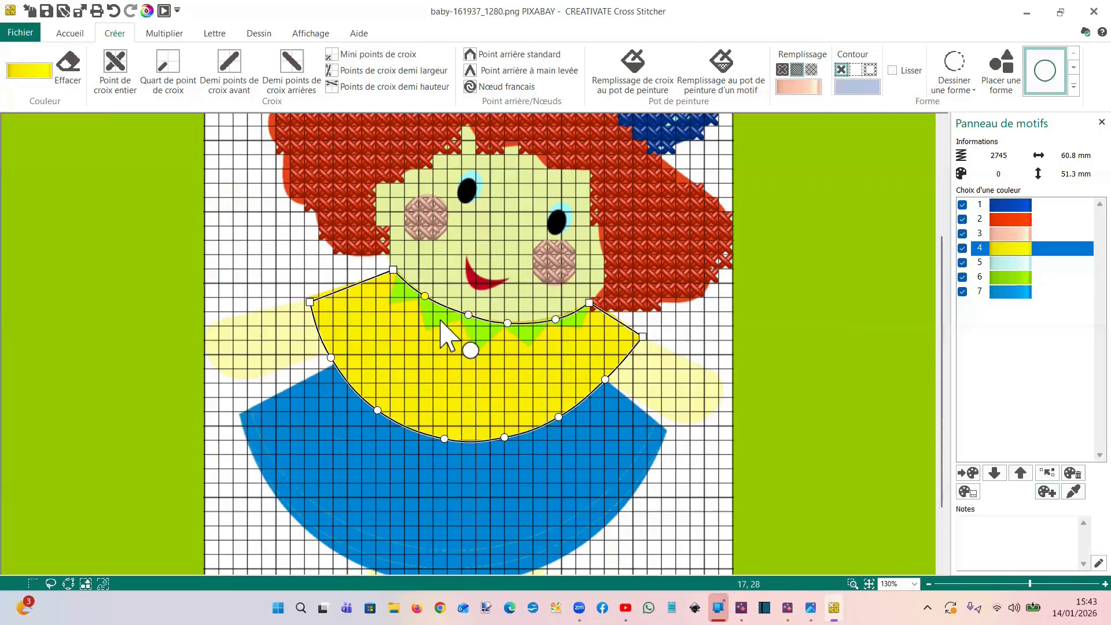
Convert the traced top to cross stitches and colour its fill with yellow colour 4
left_click(797, 93)
left_click(868, 110)
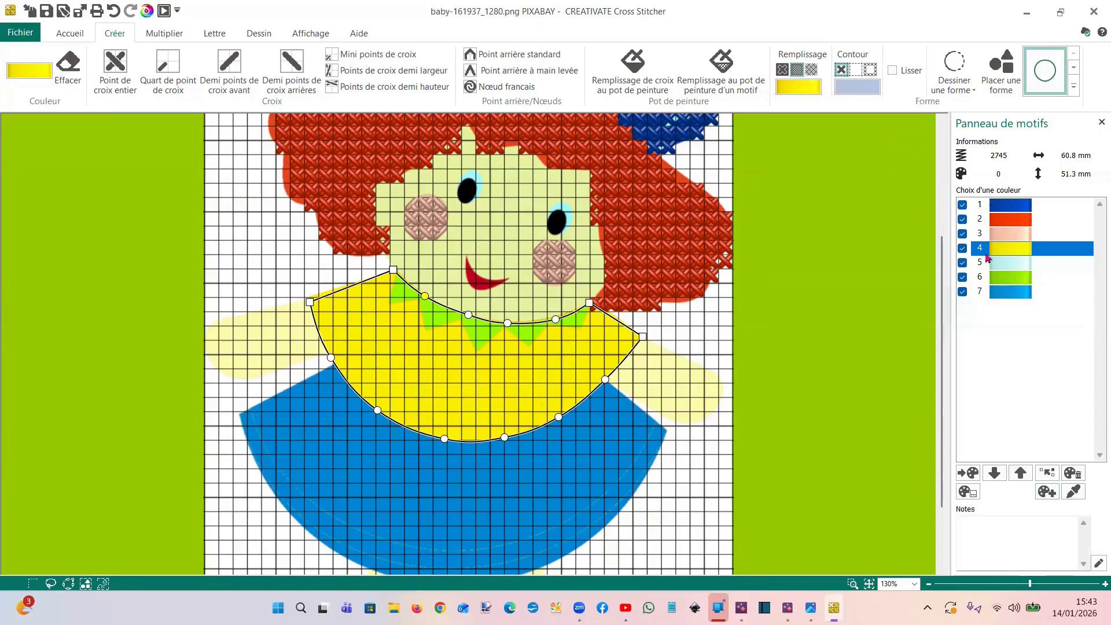
right_click(480, 354)
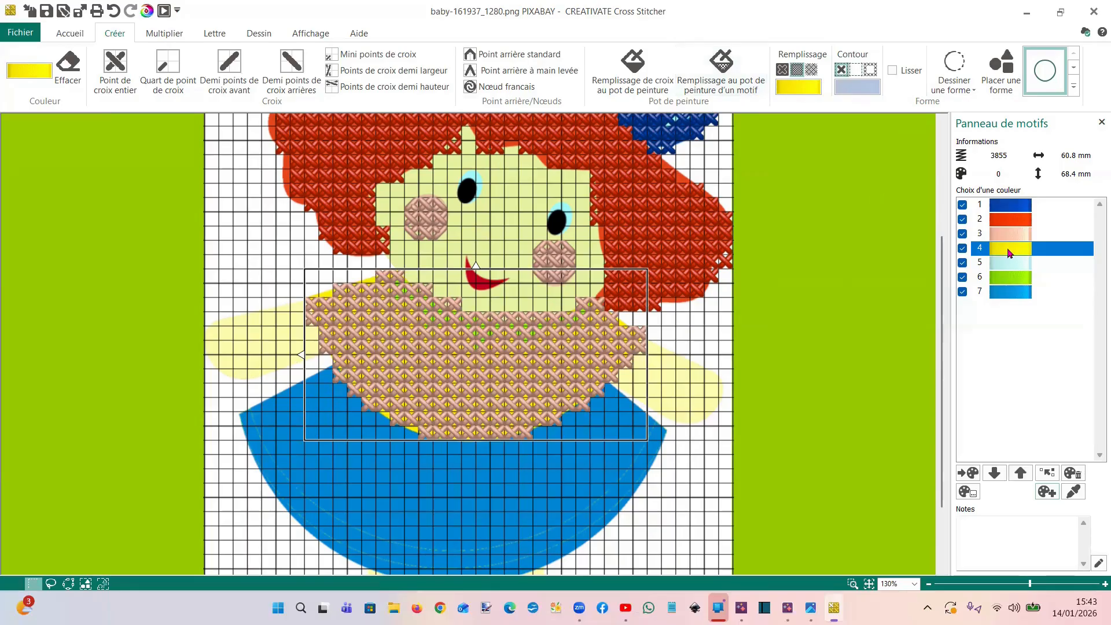
left_click(634, 69)
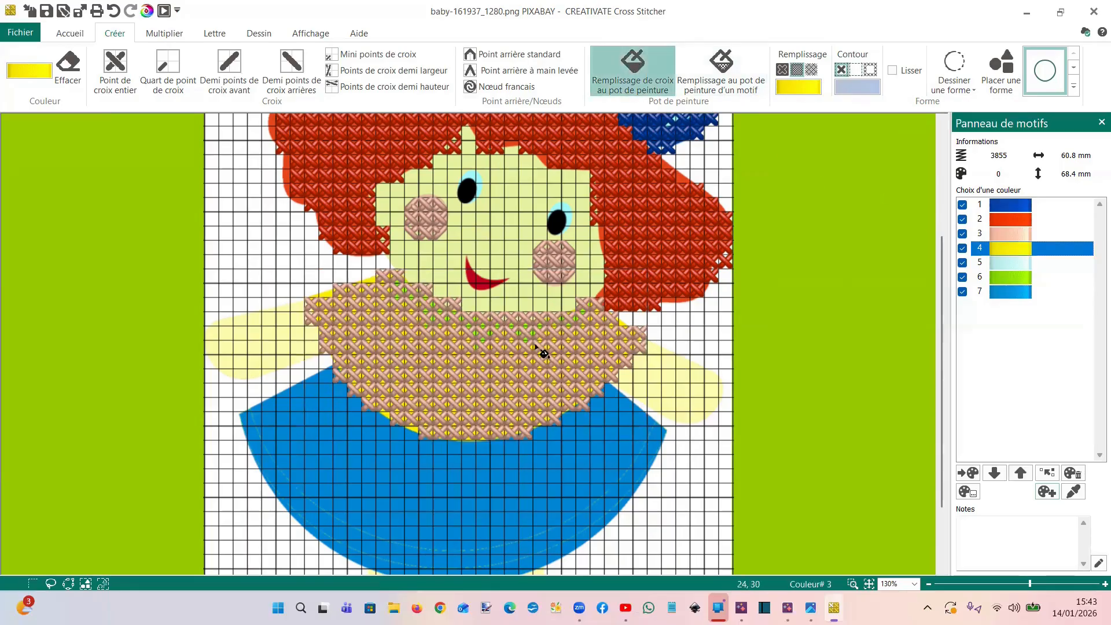
left_click(538, 349)
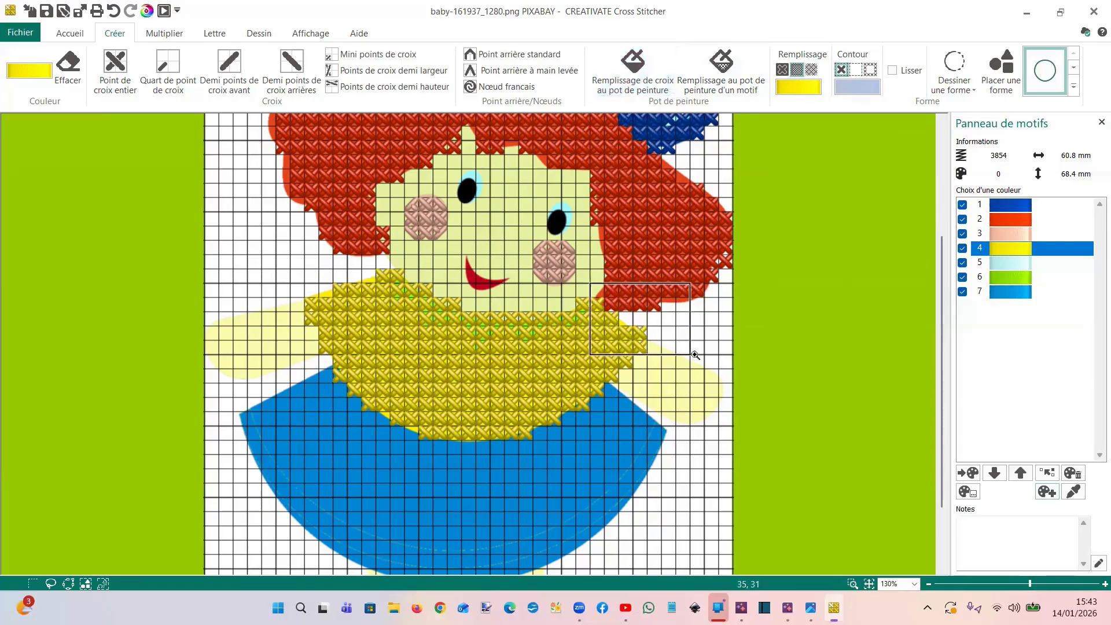
Refine the top's right shoulder by erasing a protruding corner quarter stitch and adding a yellow quarter stitch in the gap above
scroll(608, 304, "up", 5)
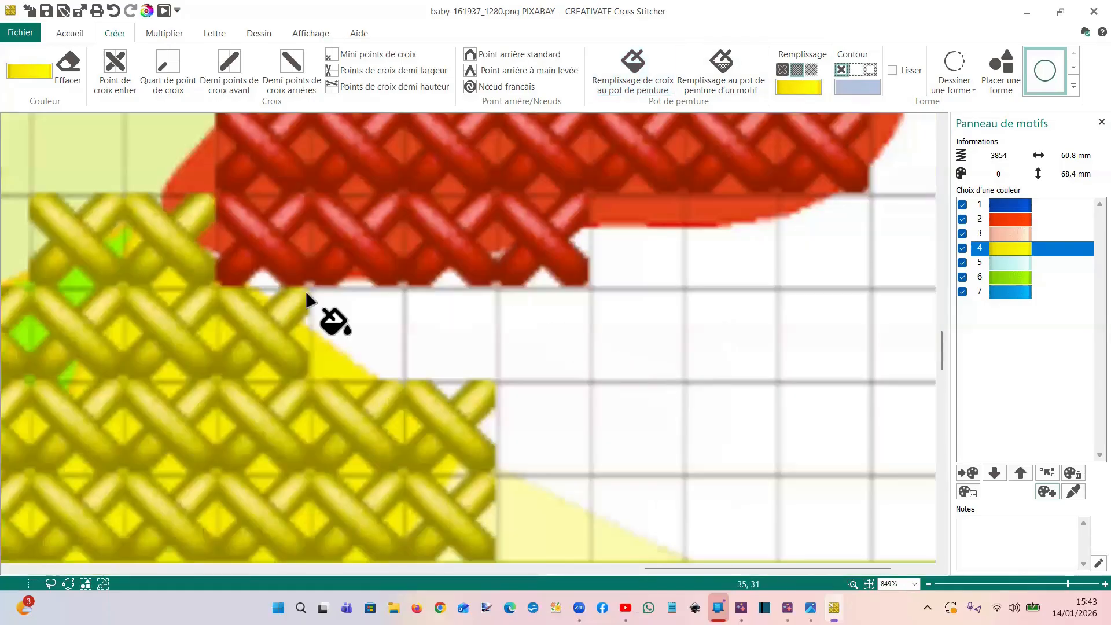
left_click(166, 79)
left_click(81, 68)
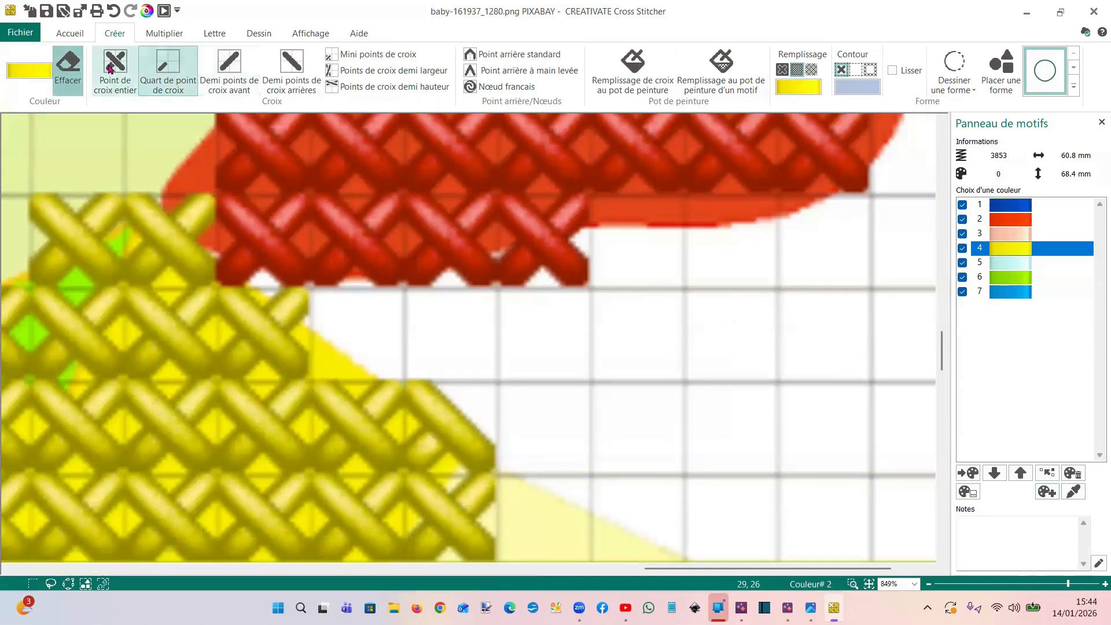
left_click(68, 66)
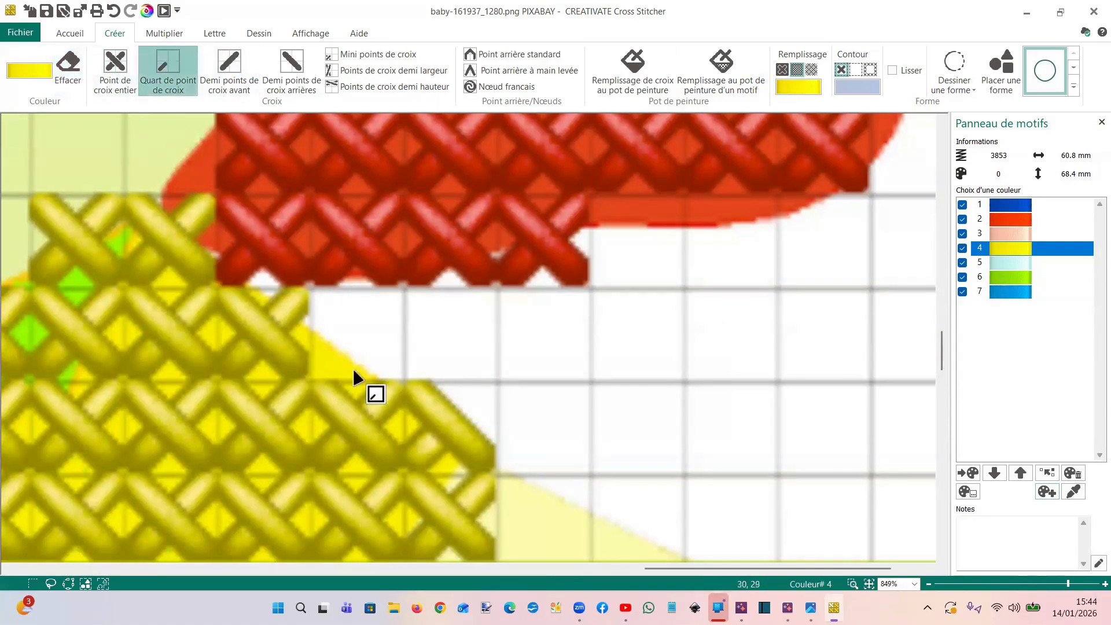
left_click(335, 367)
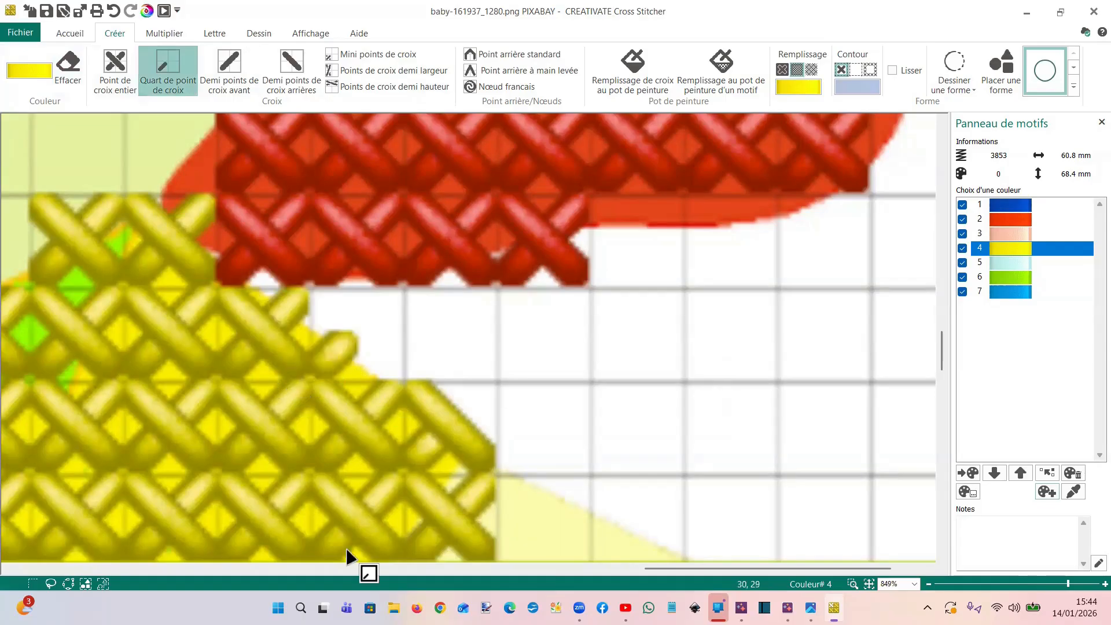
Set both the active colour and the shape fill to blue colour 7 for the skirt
scroll(528, 296, "down", 6)
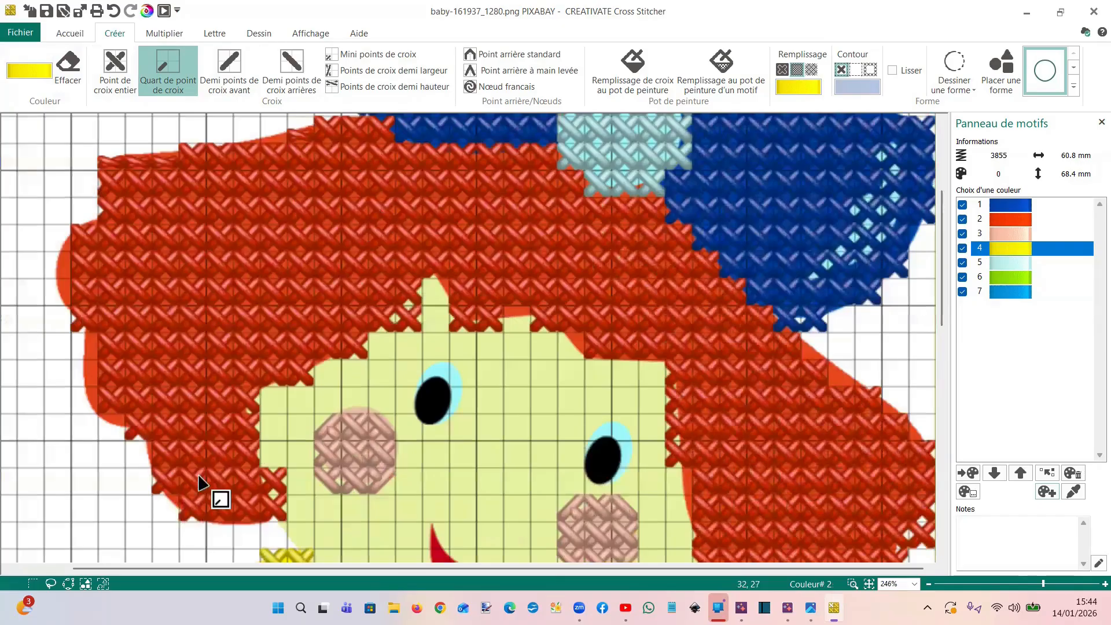
scroll(255, 336, "down", 1)
scroll(255, 336, "down", 1)
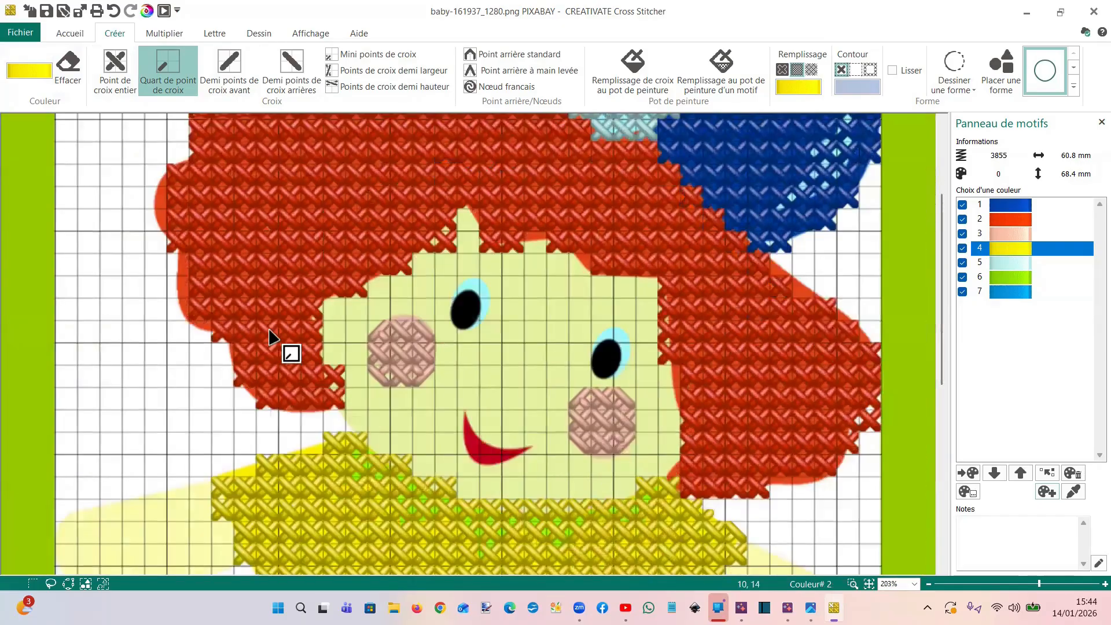
scroll(278, 333, "down", 2)
scroll(370, 331, "down", 5)
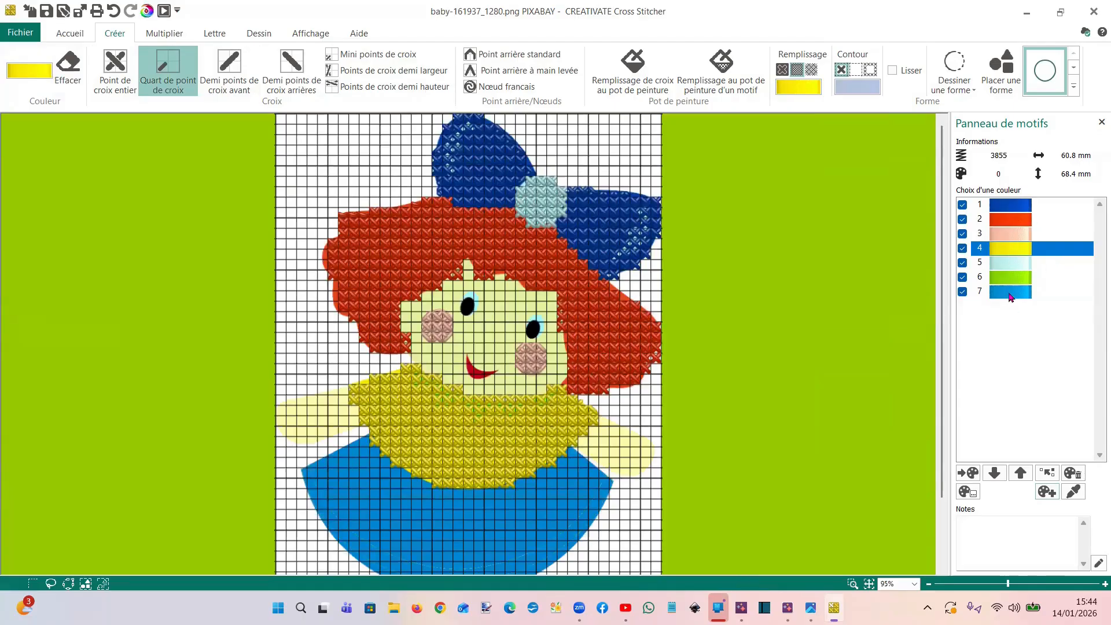
left_click(1011, 297)
left_click(808, 88)
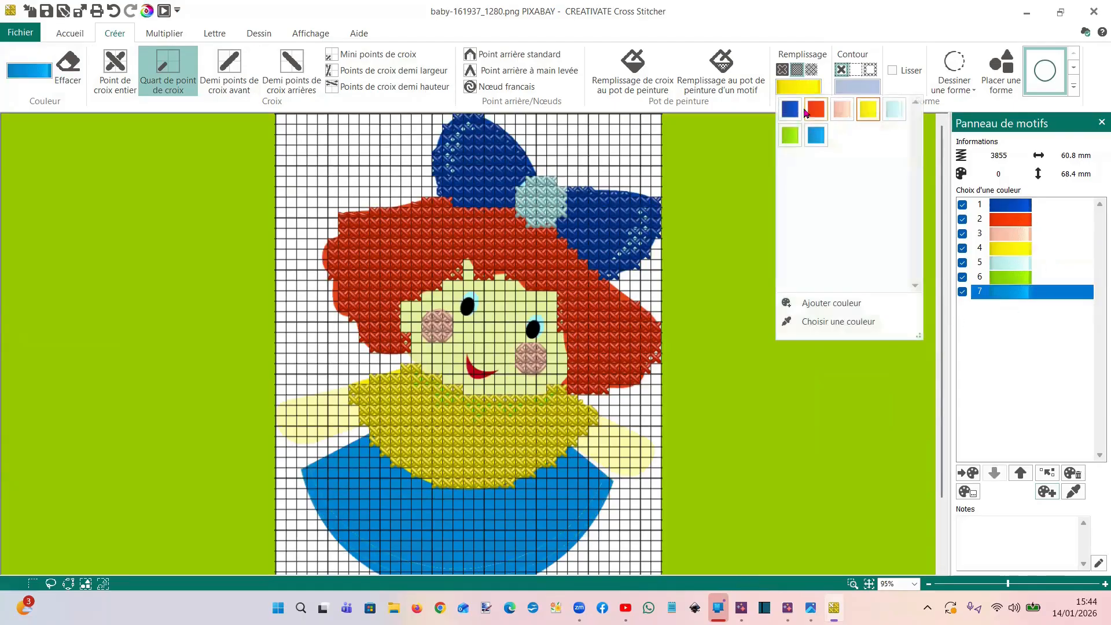
left_click(814, 138)
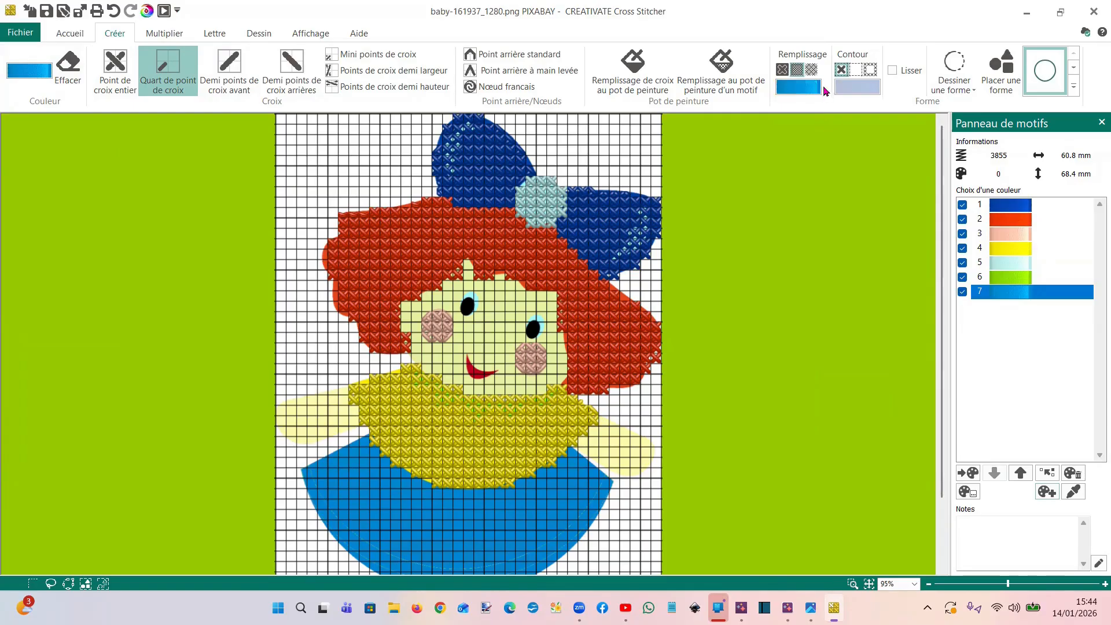
Start a point-by-point shape at the skirt's left waist corner, tracing its left side and the curved hem
scroll(689, 234, "down", 2)
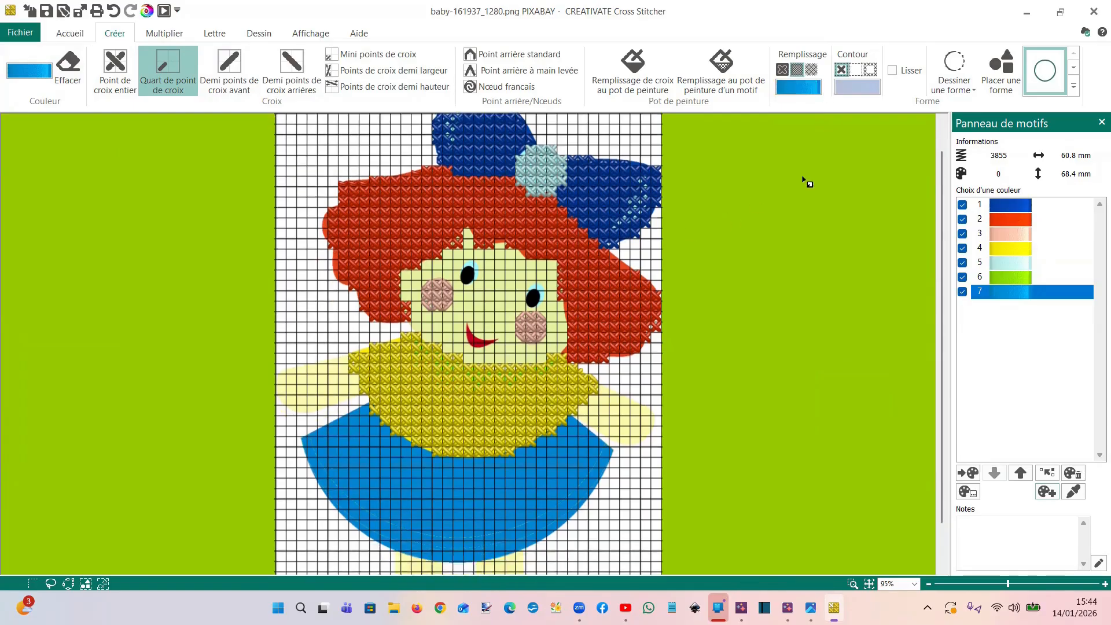
left_click(948, 91)
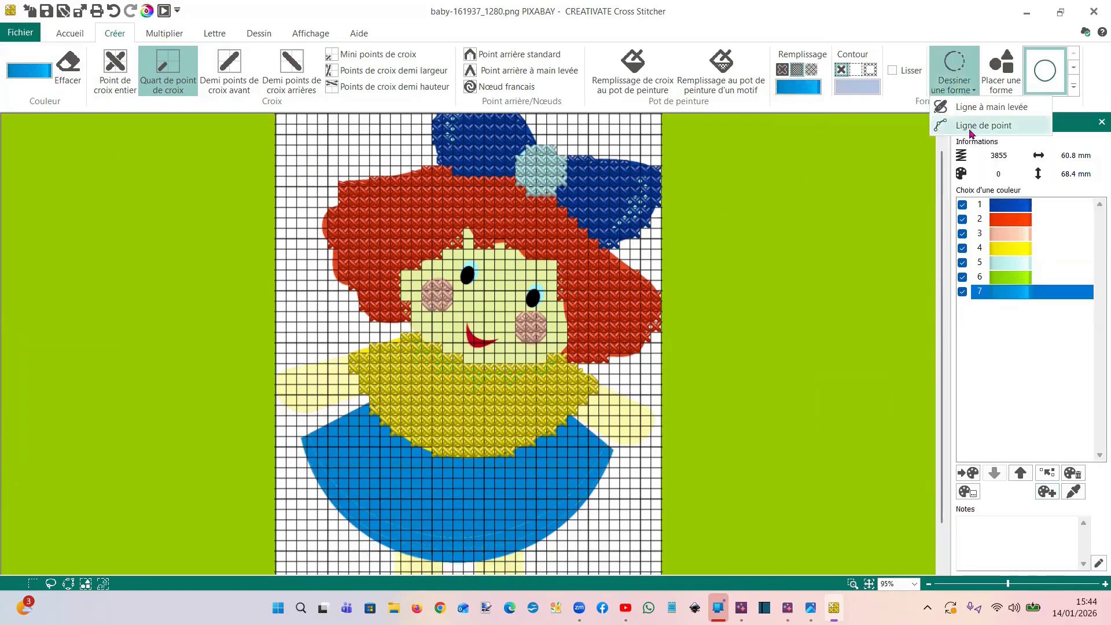
left_click(972, 131)
left_click(367, 405)
left_click(301, 442)
left_click(332, 501)
left_click(393, 547)
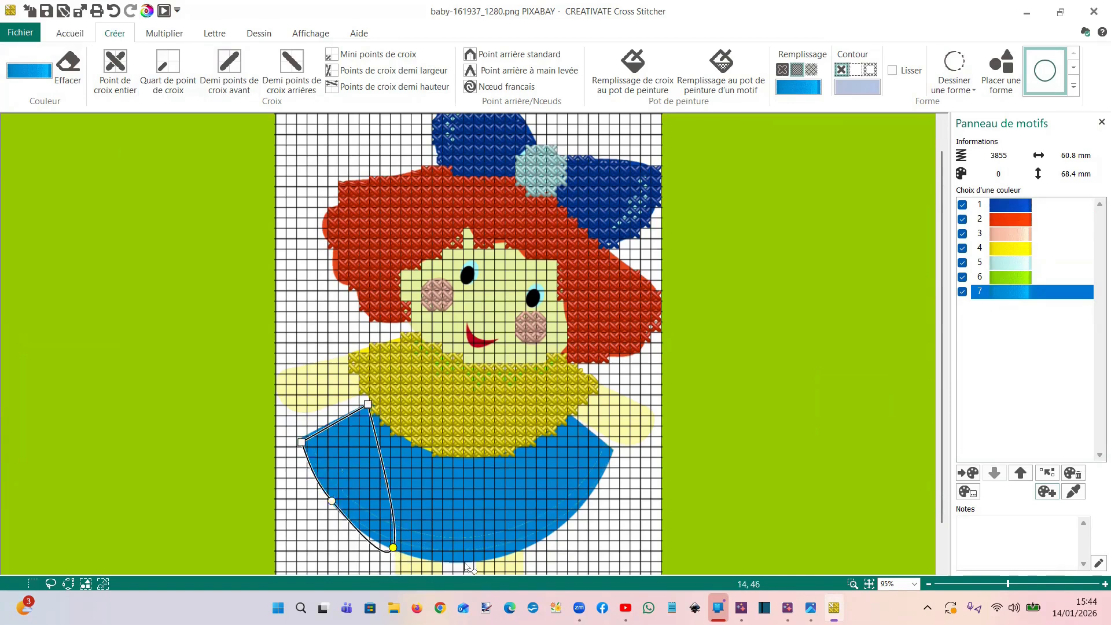
left_click(535, 545)
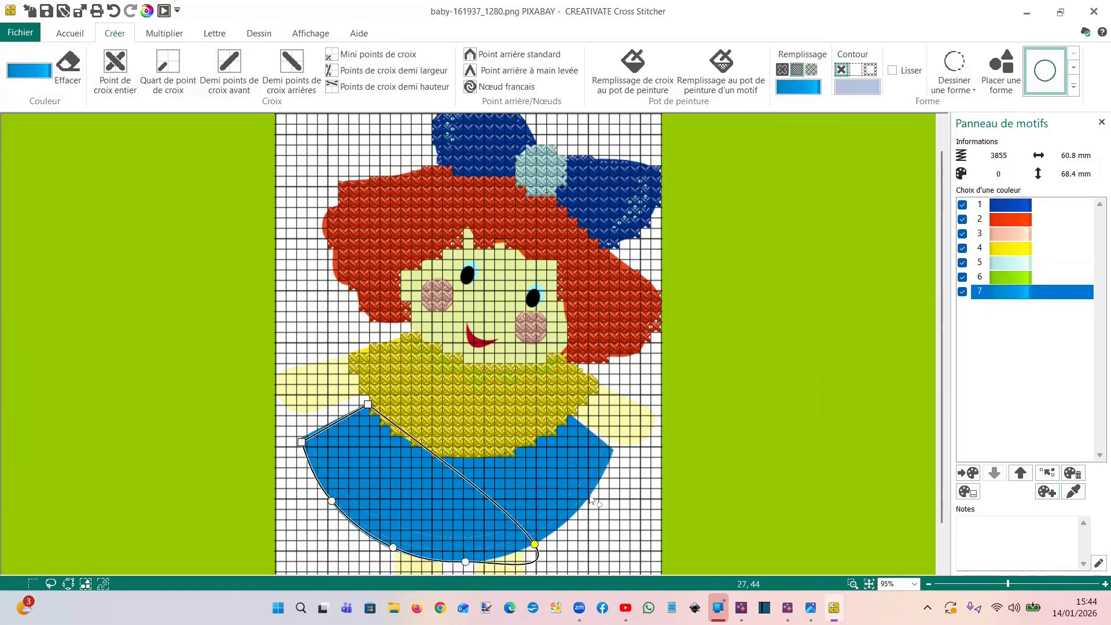
Complete the skirt's outline along its right side and the yellow top's curved lower edge, converting it to blue cross stitches
left_click(612, 445)
left_click(570, 416)
left_click(529, 444)
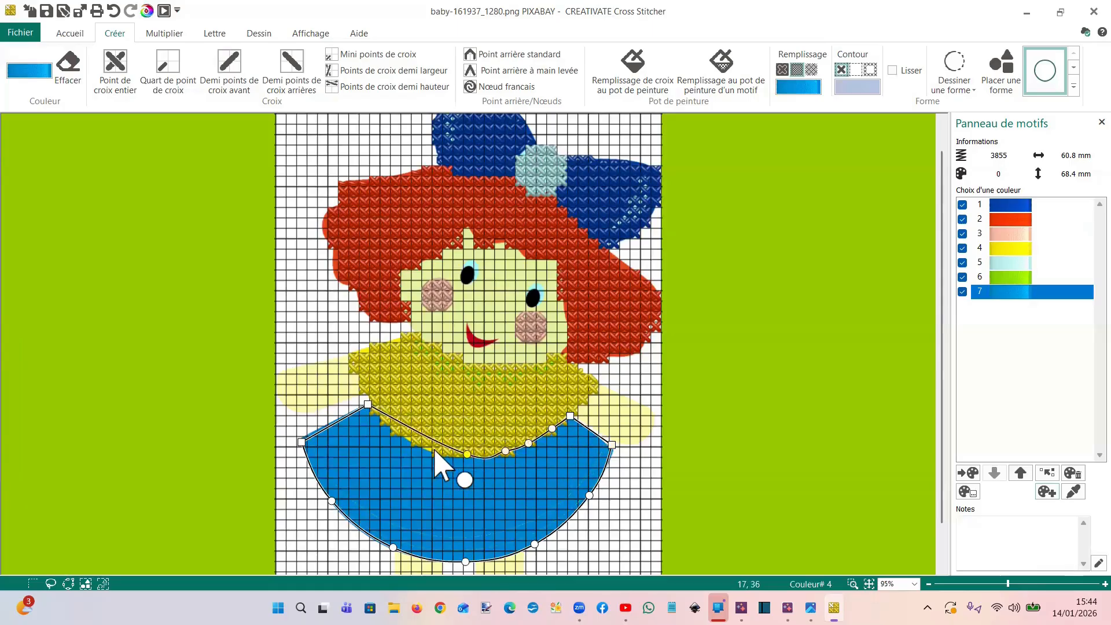
left_click(430, 452)
left_click(393, 427)
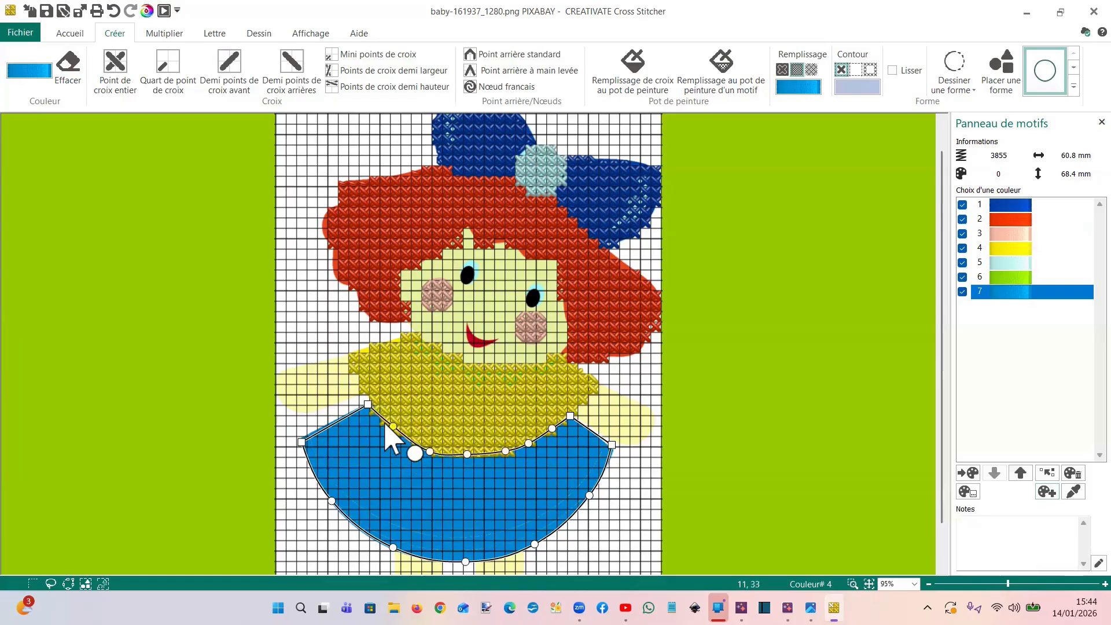
double_click(385, 428)
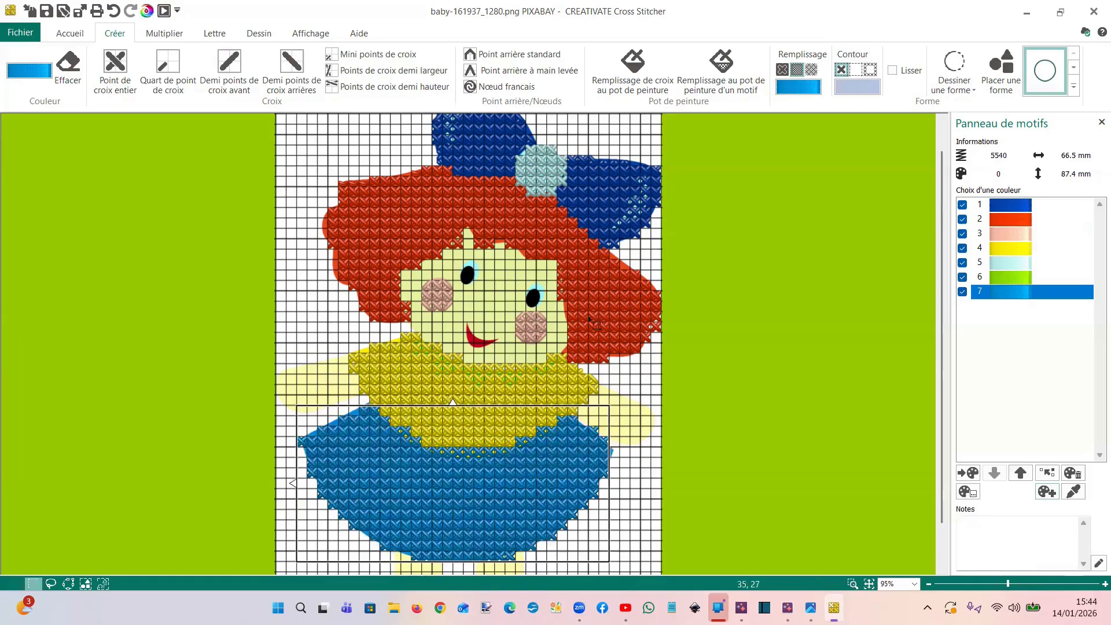
Set both the active colour and the shape fill to pink colour 3 for the limbs
scroll(525, 262, "down", 1)
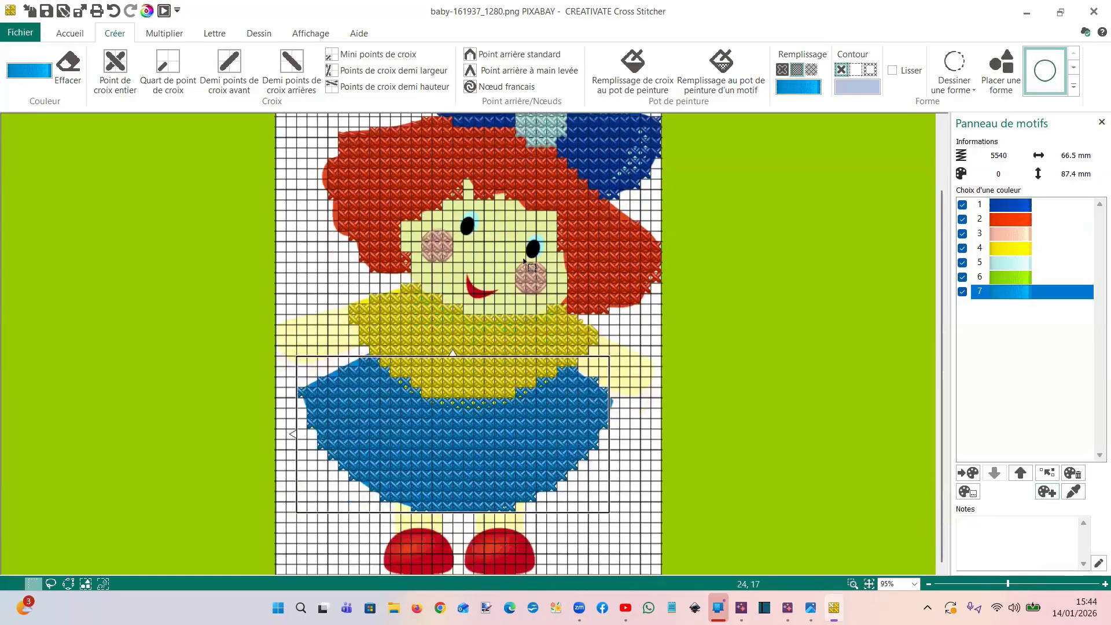
left_click(1012, 237)
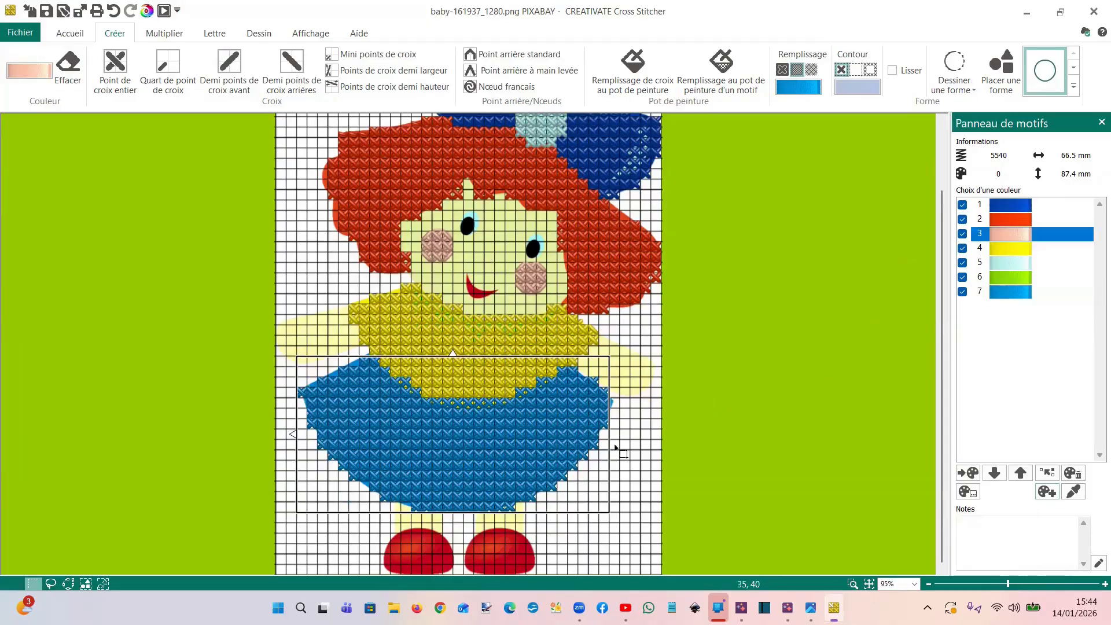
scroll(617, 413, "up", 1)
scroll(617, 413, "up", 2)
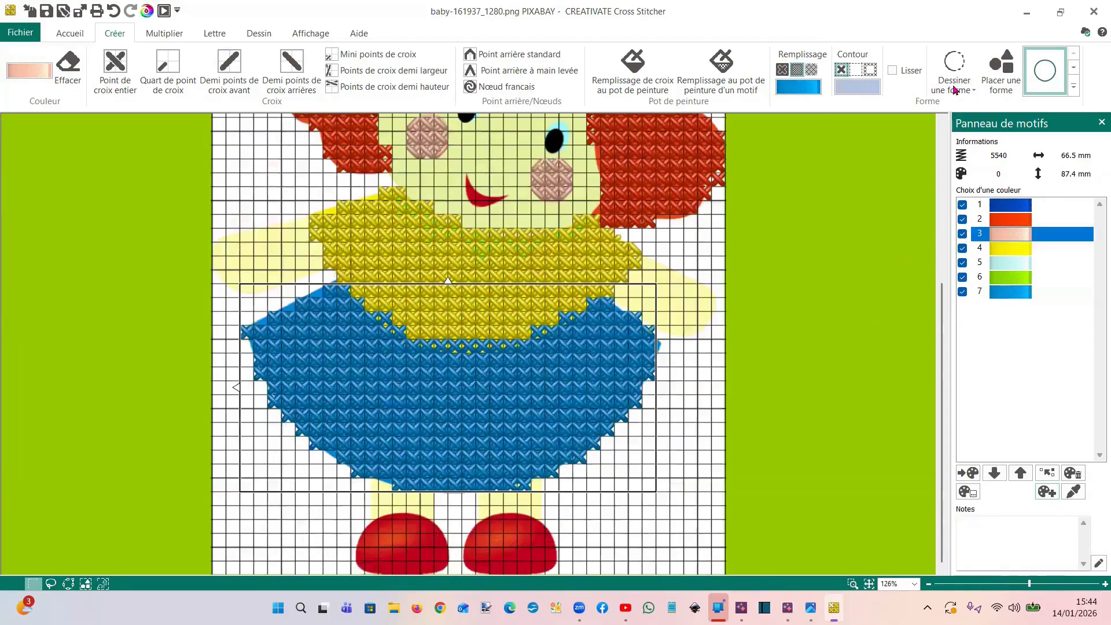
left_click(808, 87)
left_click(847, 109)
Trace the doll's right arm with a point-by-point shape, fill it with pink cross stitches and deselect it
left_click(944, 89)
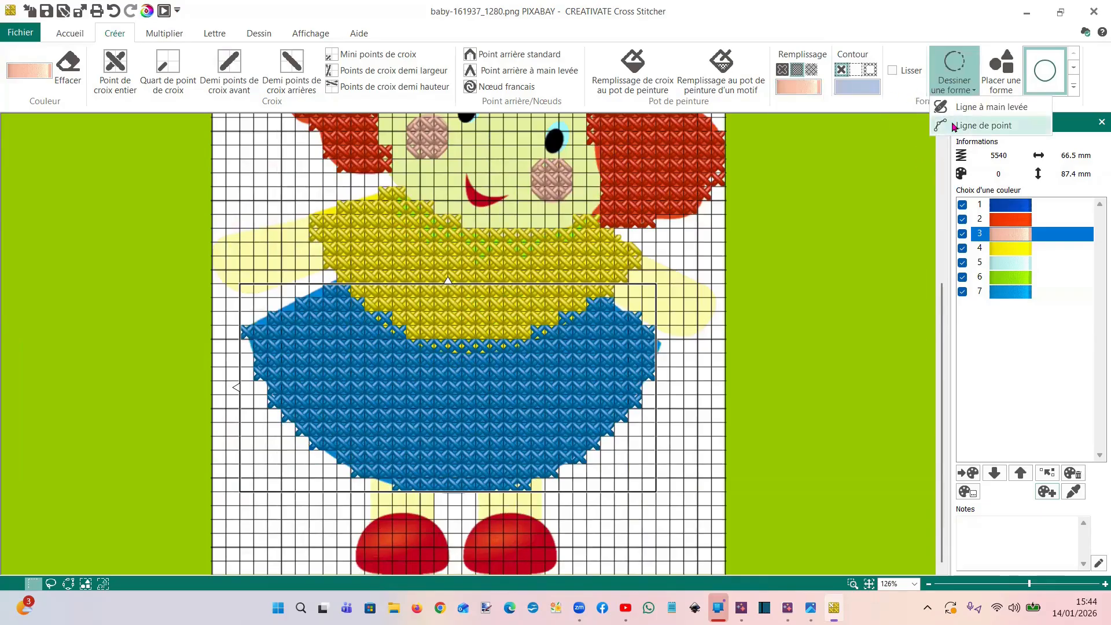
left_click(940, 129)
left_click(641, 256)
left_click(629, 272)
left_click(614, 291)
left_click(629, 309)
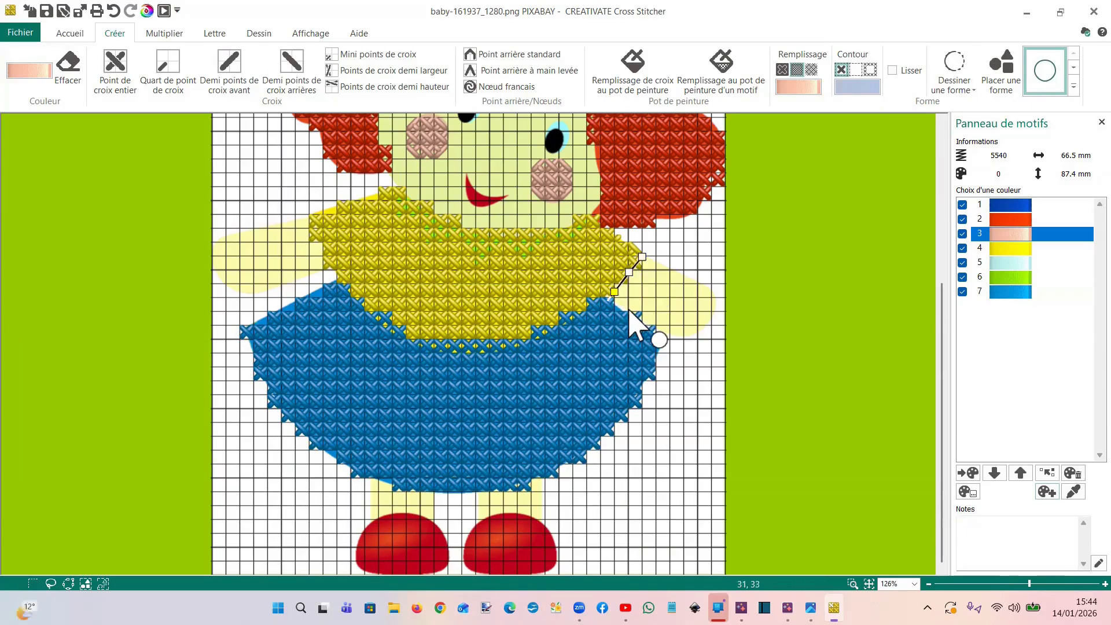
left_click(667, 333)
left_click(699, 333)
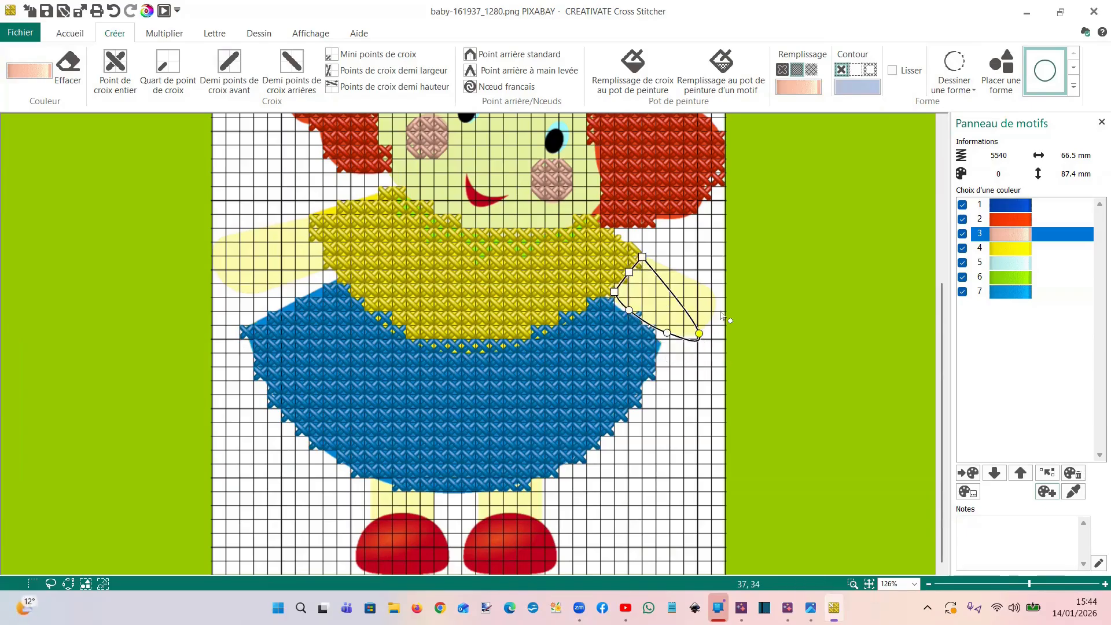
left_click(716, 307)
left_click(702, 287)
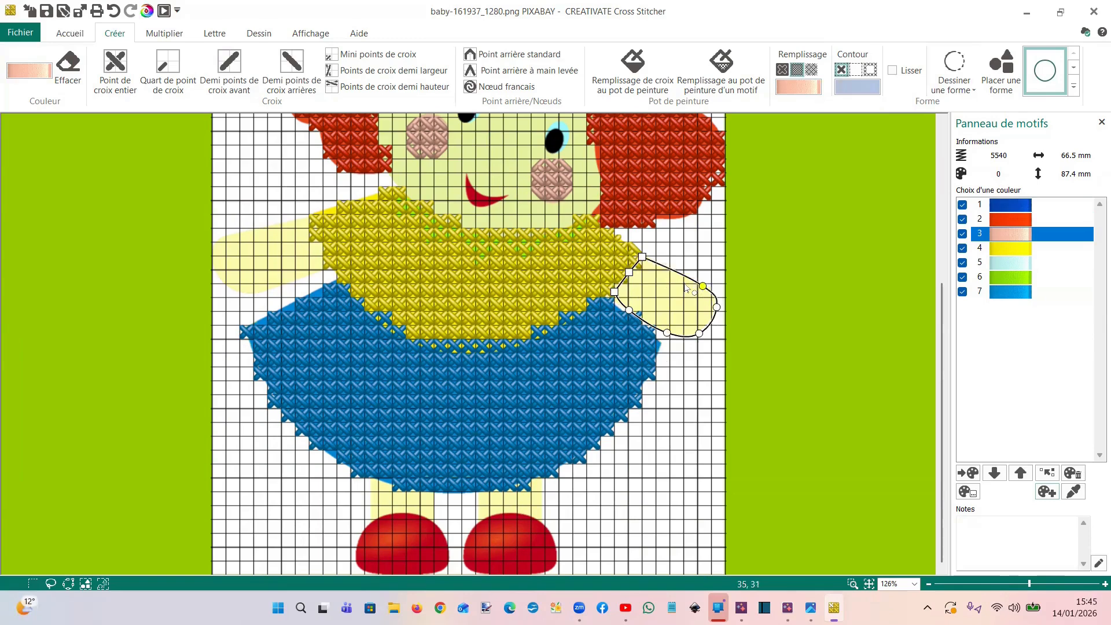
right_click(683, 288)
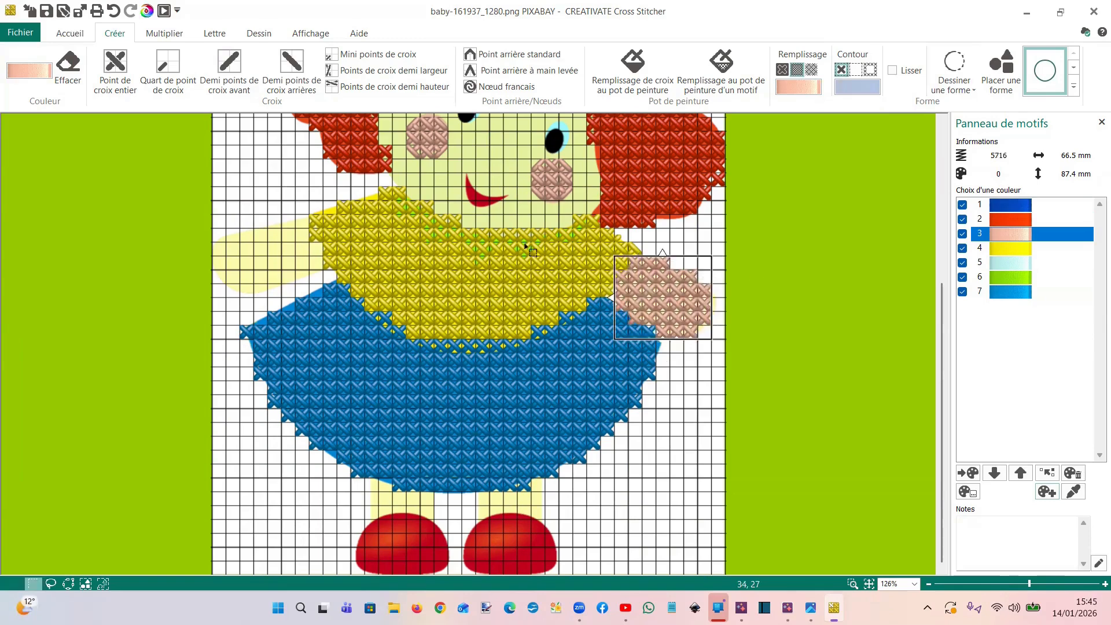
left_click(258, 237)
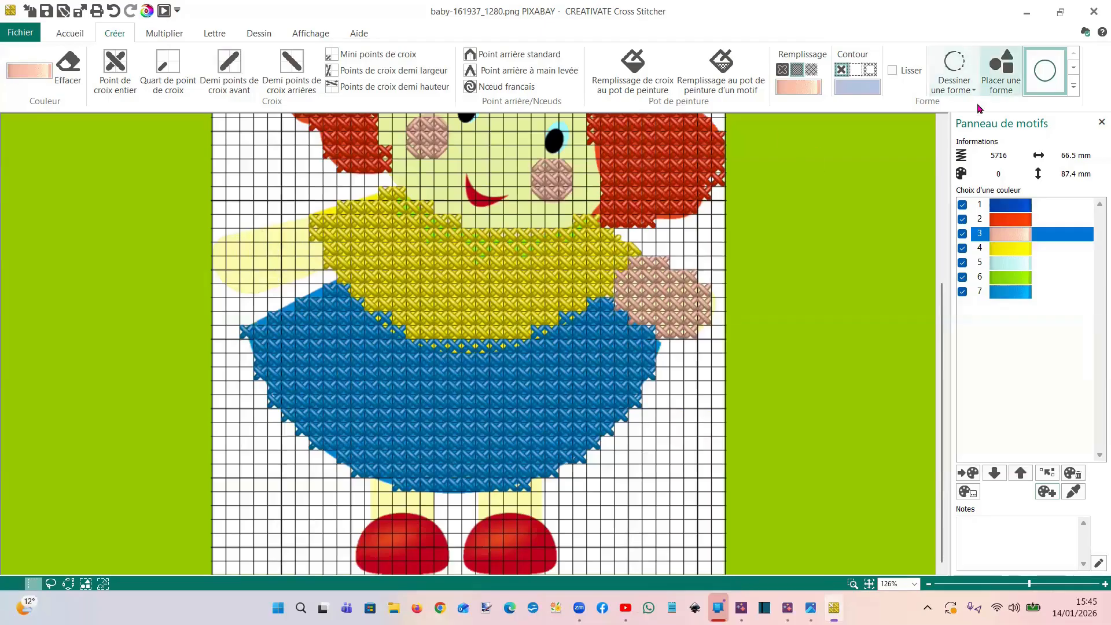
Trace the doll's left arm with a point-by-point shape from the sleeve around the hand and fill it with pink cross stitches
left_click(967, 90)
left_click(962, 126)
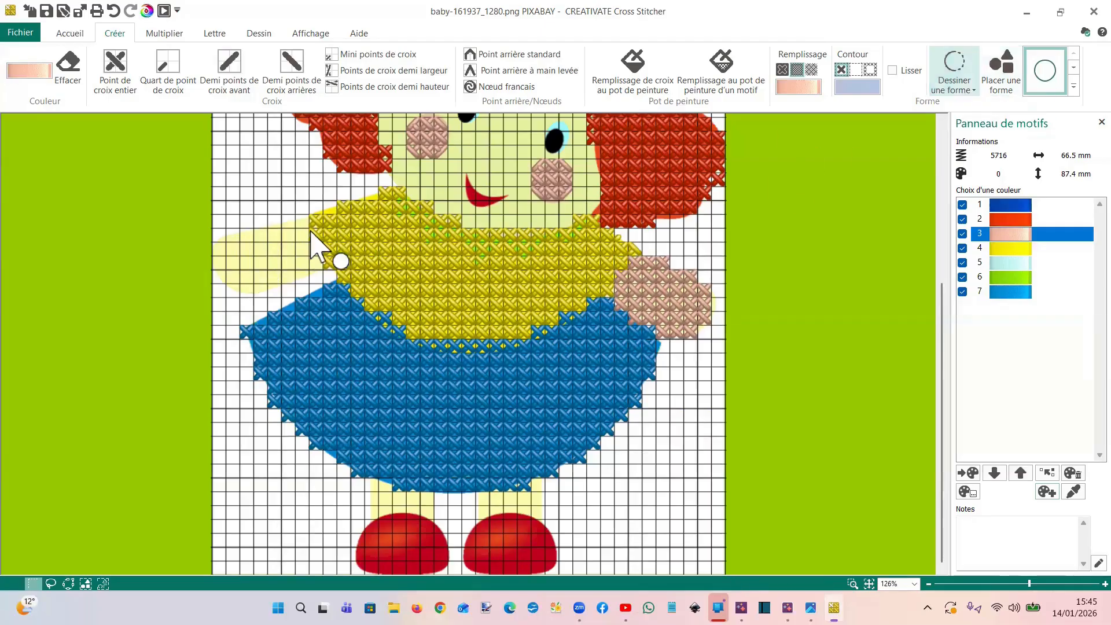
left_click(307, 219)
left_click(270, 226)
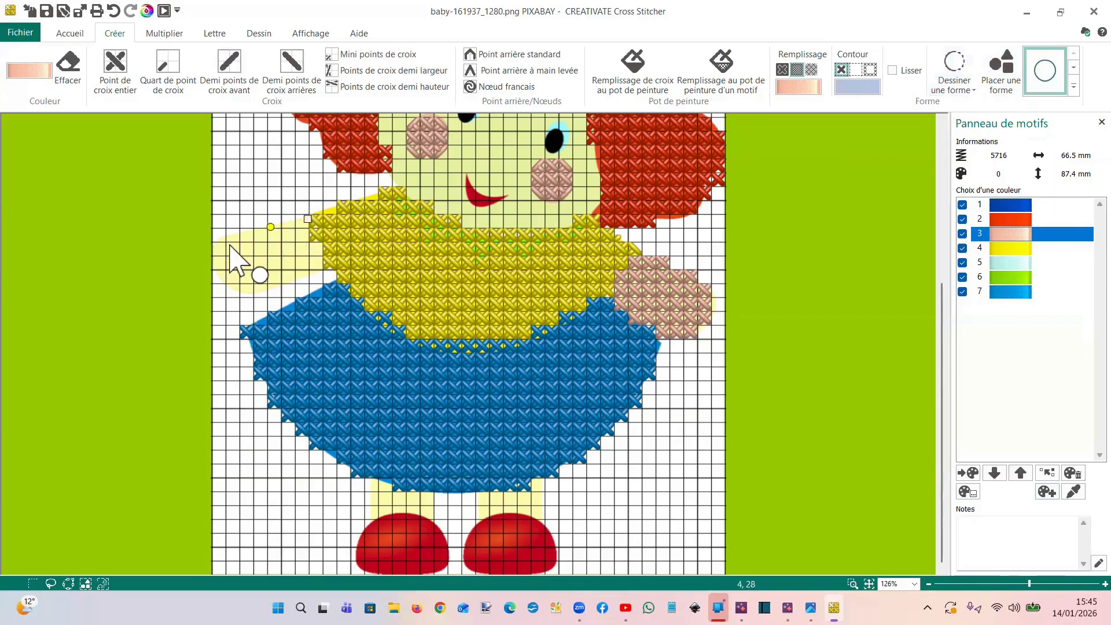
left_click(225, 241)
left_click(213, 263)
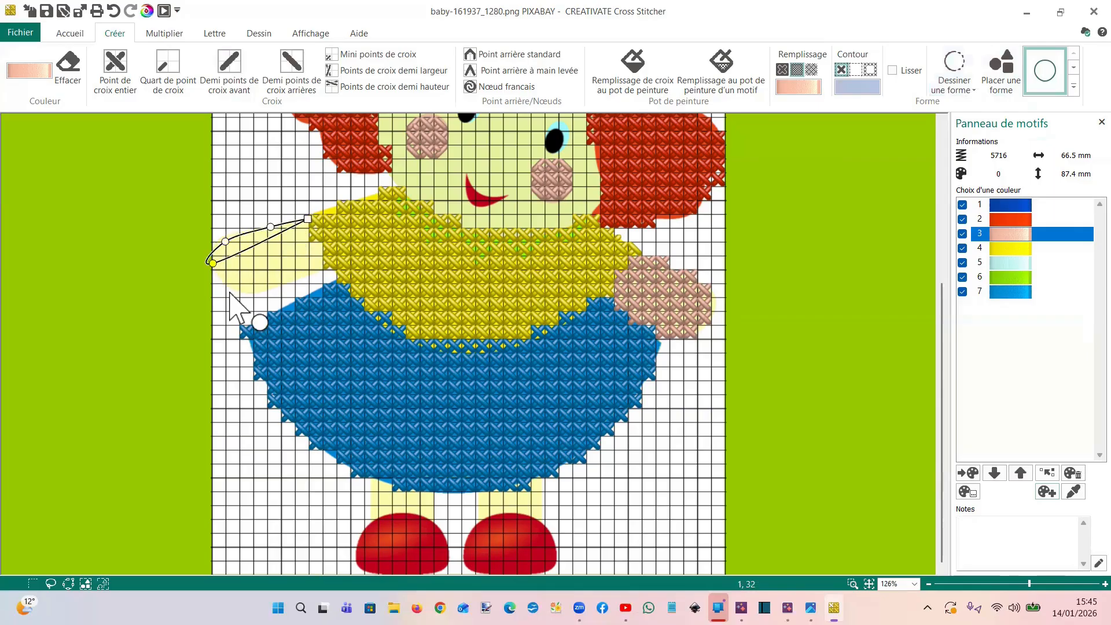
left_click(235, 291)
left_click(265, 290)
left_click(296, 278)
left_click(321, 272)
left_click(318, 244)
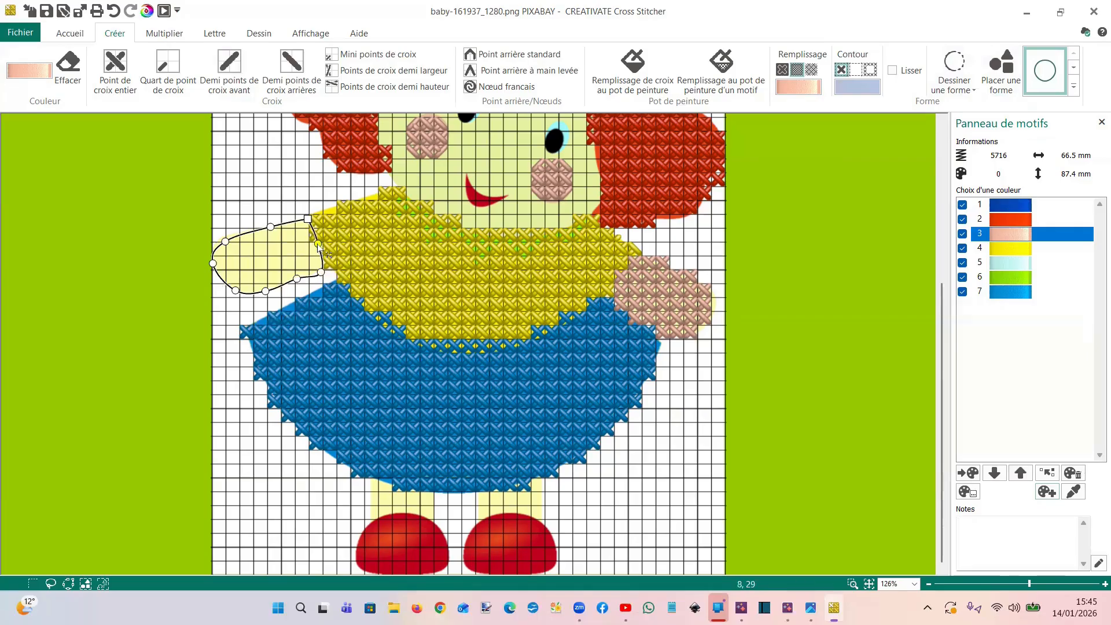
right_click(317, 244)
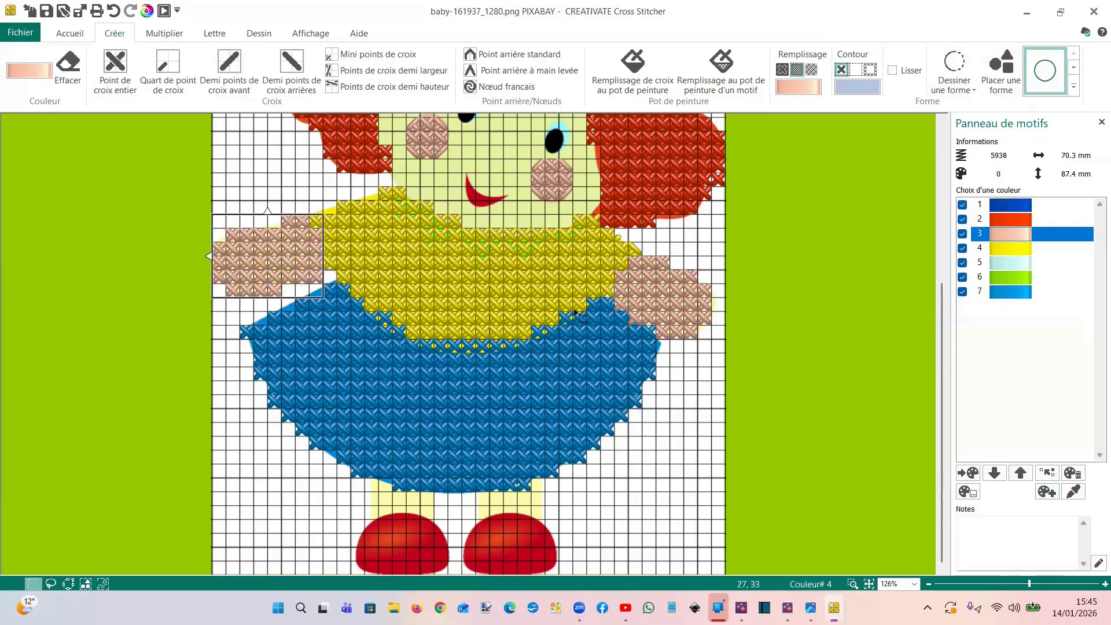
Trace the left leg between skirt and shoe with a point-by-point shape and fill it with pink cross stitches
left_click(399, 488)
left_click(949, 93)
left_click(961, 127)
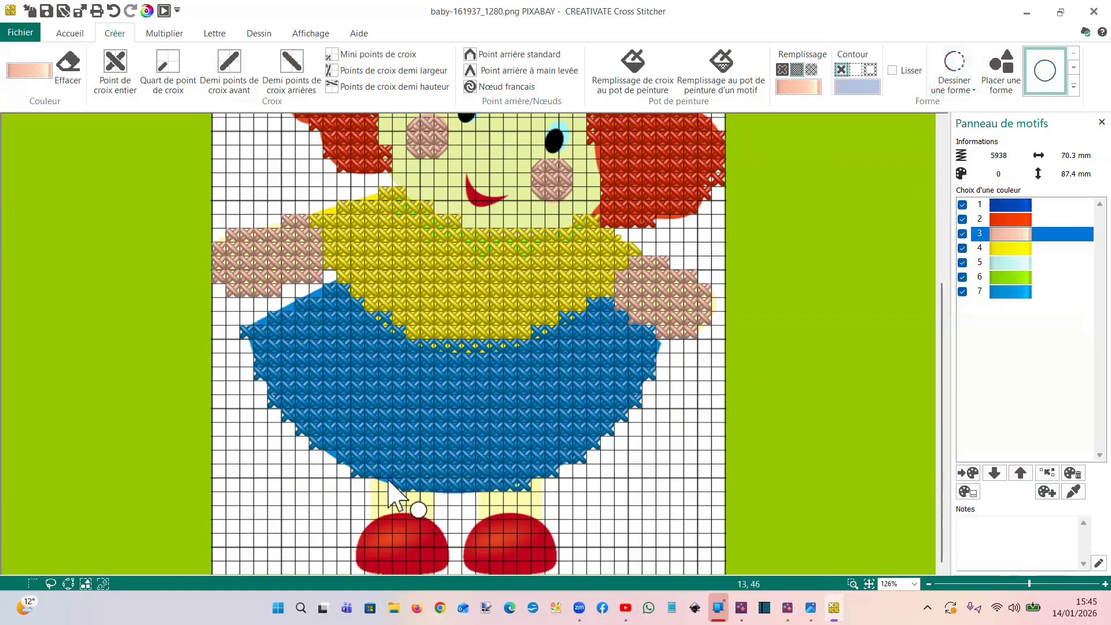
left_click(371, 474)
left_click(430, 486)
left_click(435, 520)
left_click(382, 514)
left_click(376, 519)
key("Return")
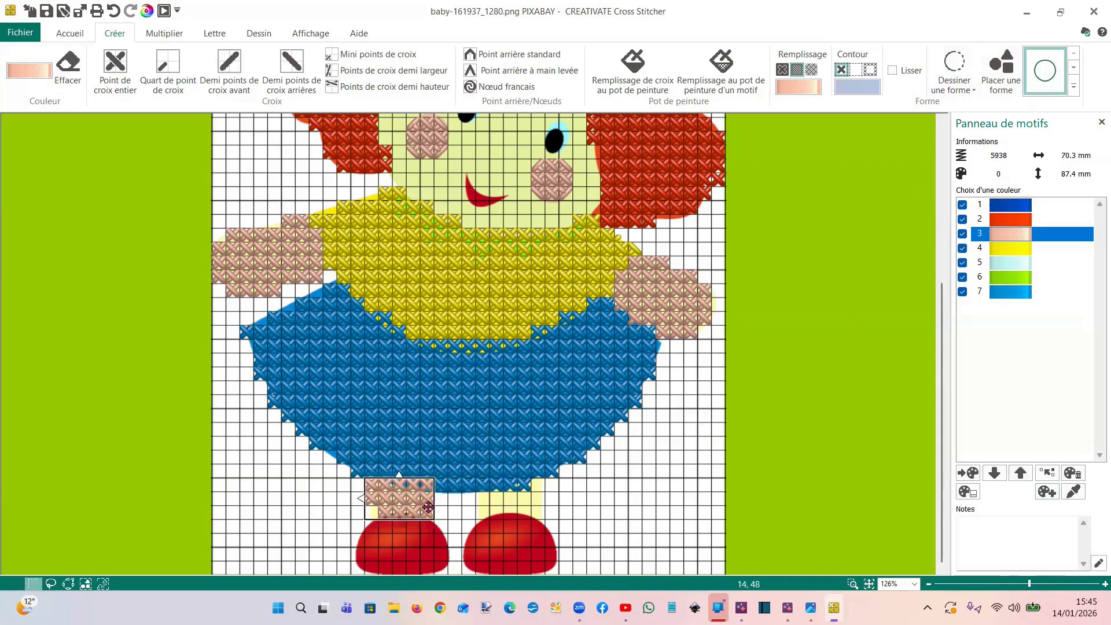
left_click(545, 523)
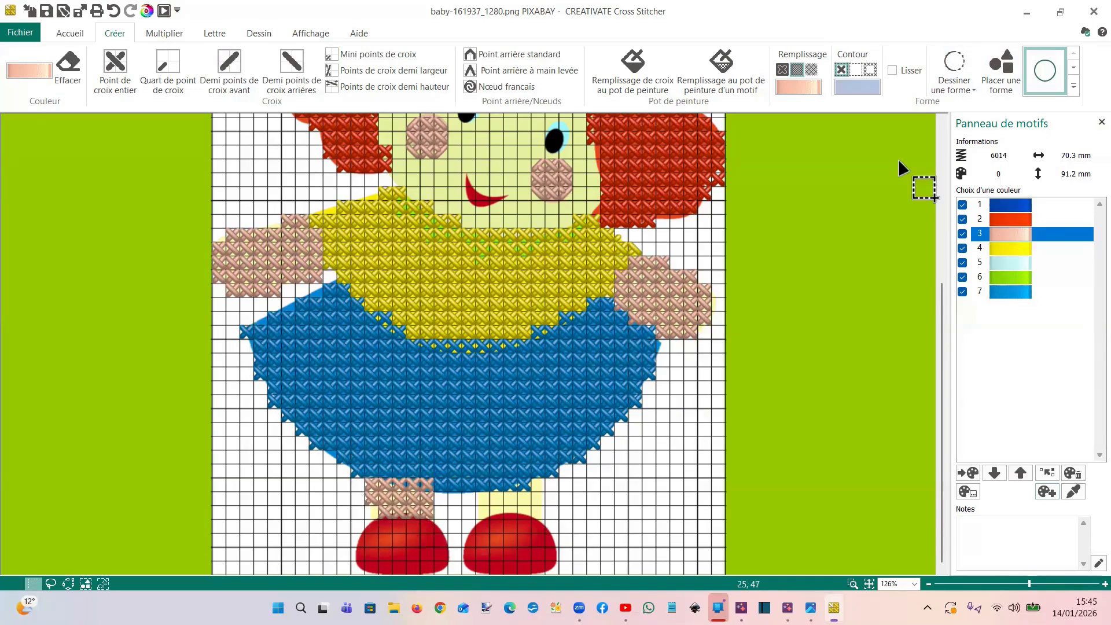
Trace the right leg between skirt and shoe with a point-by-point shape and fill it with pink cross stitches
left_click(954, 81)
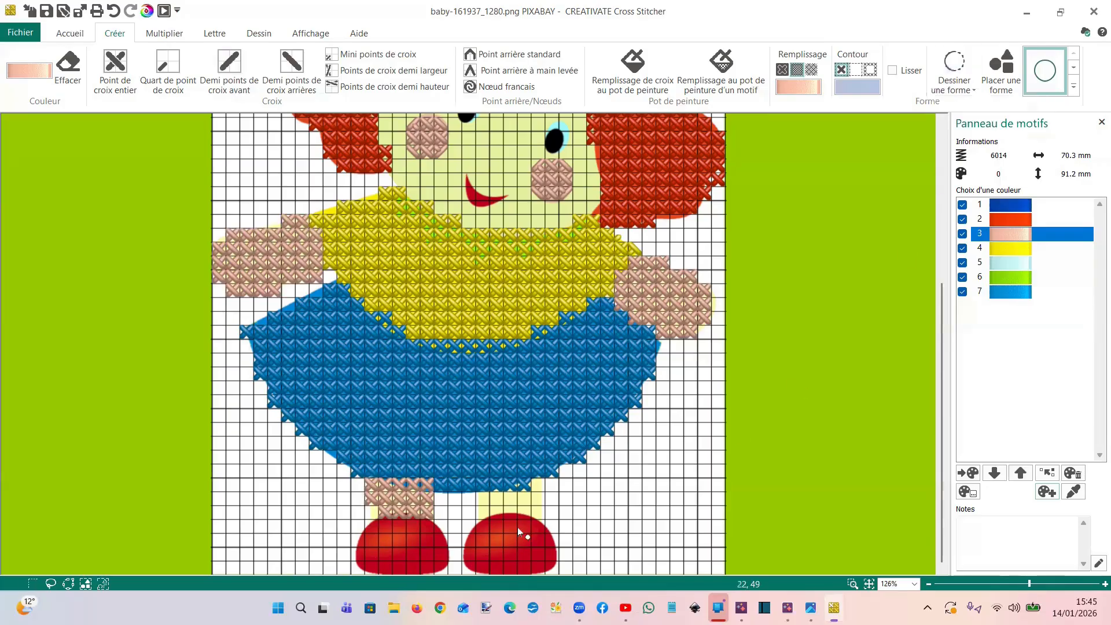
left_click(541, 518)
left_click(544, 479)
left_click(525, 483)
left_click(488, 490)
left_click(478, 493)
left_click(479, 519)
left_click(503, 510)
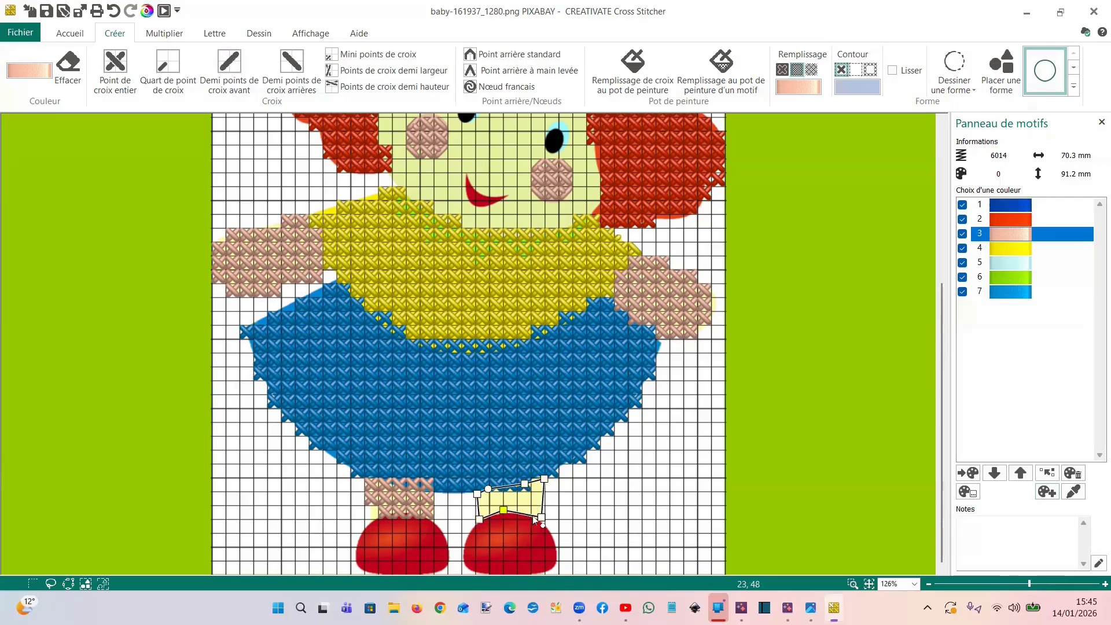
right_click(587, 475)
Add a dark red Robison-Anton Rayon 40 thread to the palette as colour 8 and make it the active colour
left_click(996, 224)
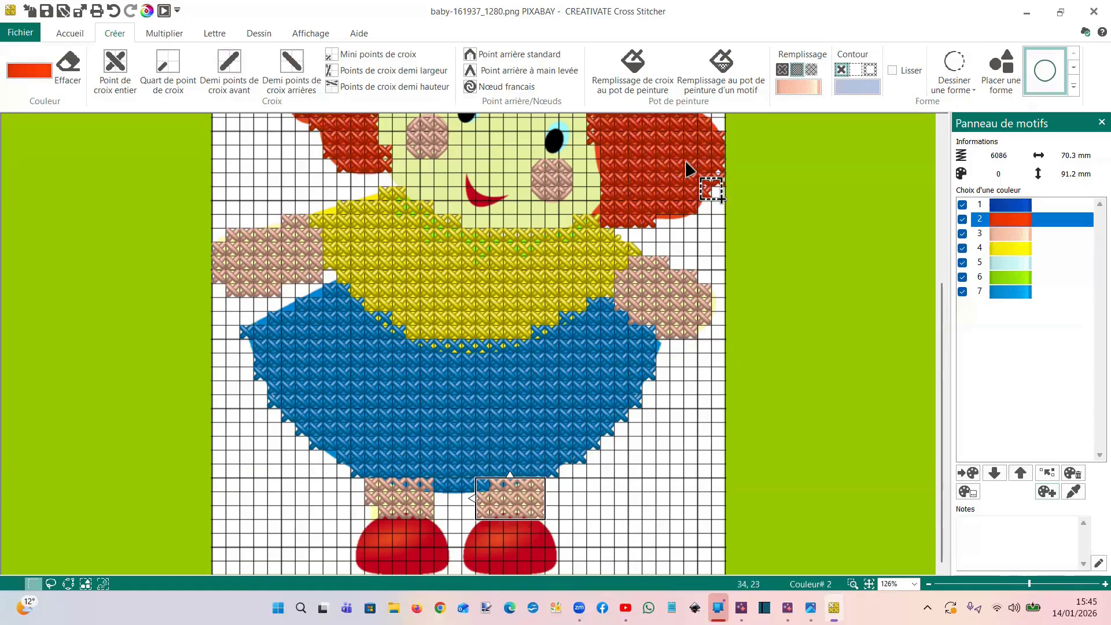
left_click(1072, 487)
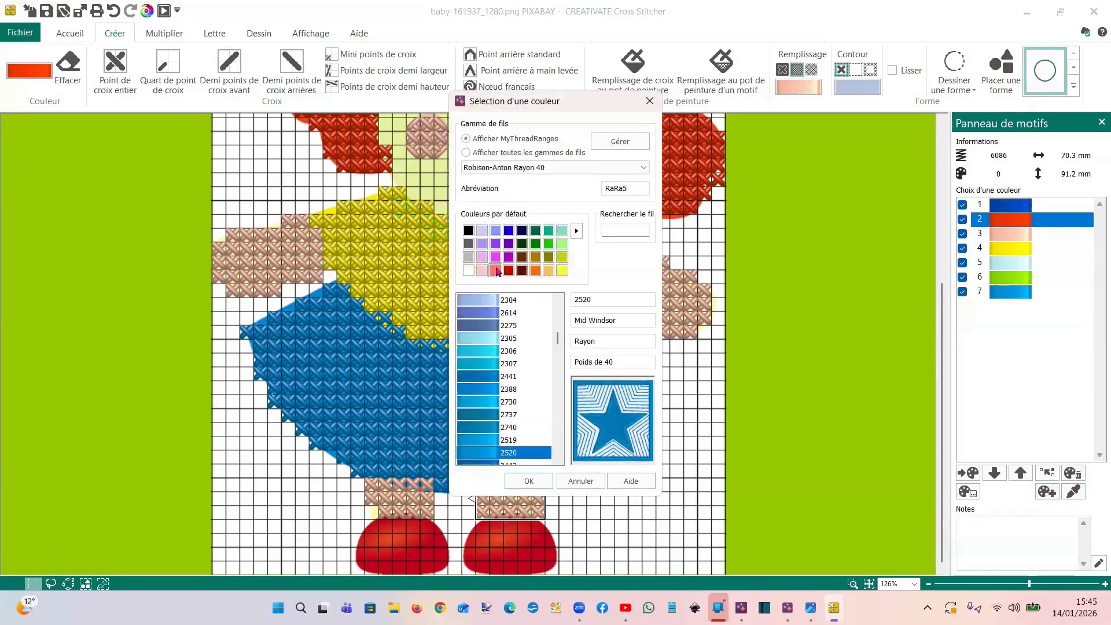
left_click(508, 271)
double_click(469, 326)
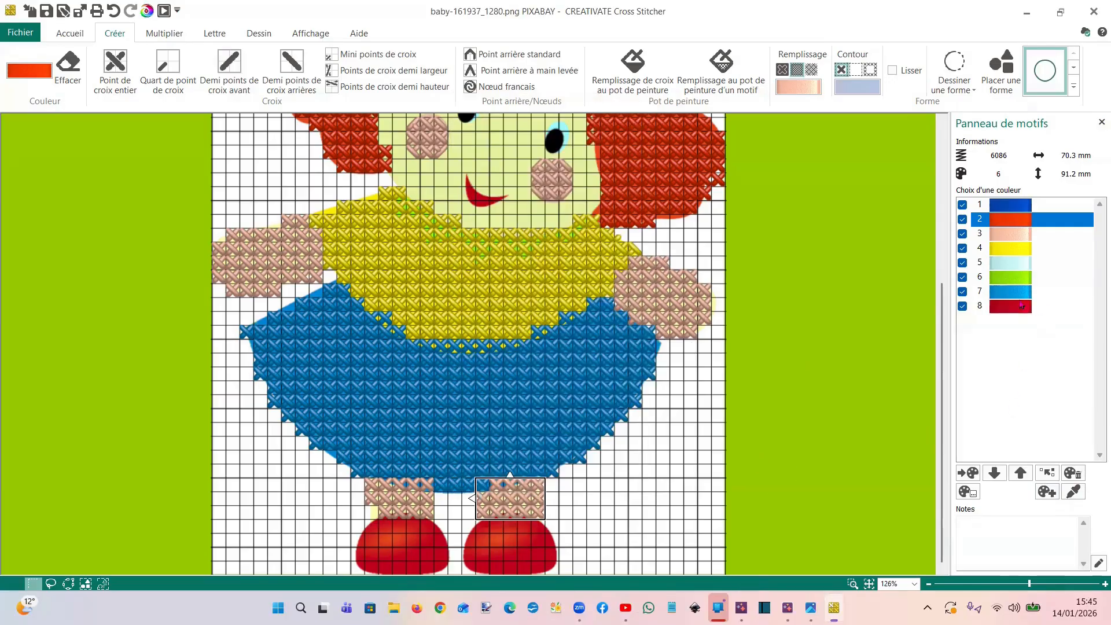
left_click(1018, 297)
left_click(1012, 308)
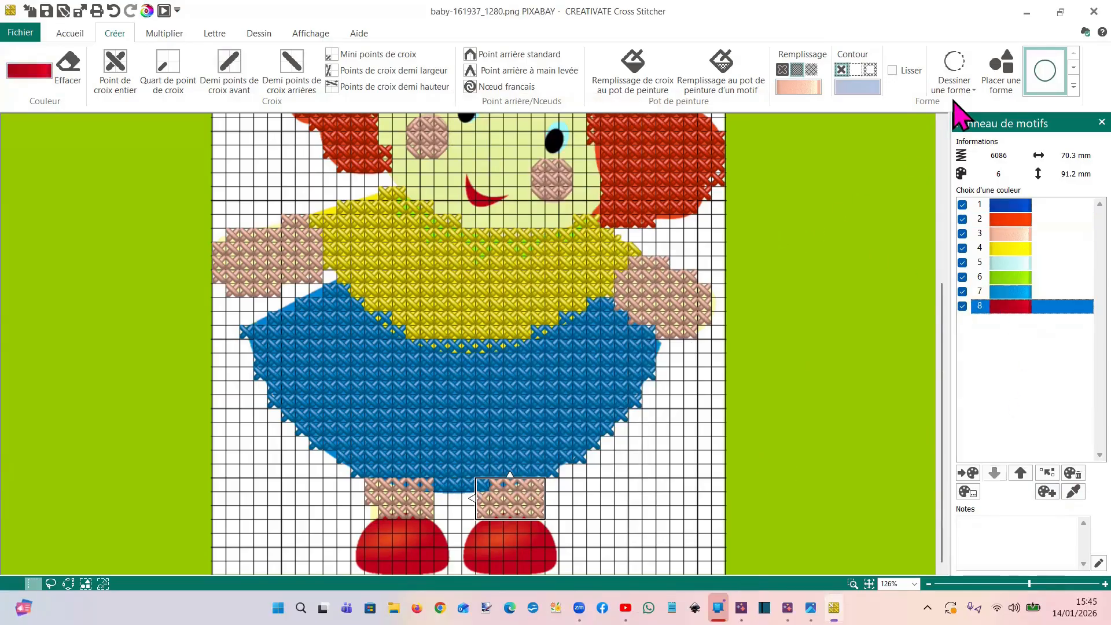
Cover both shoes of the doll with dark red full cross stitches
left_click(115, 67)
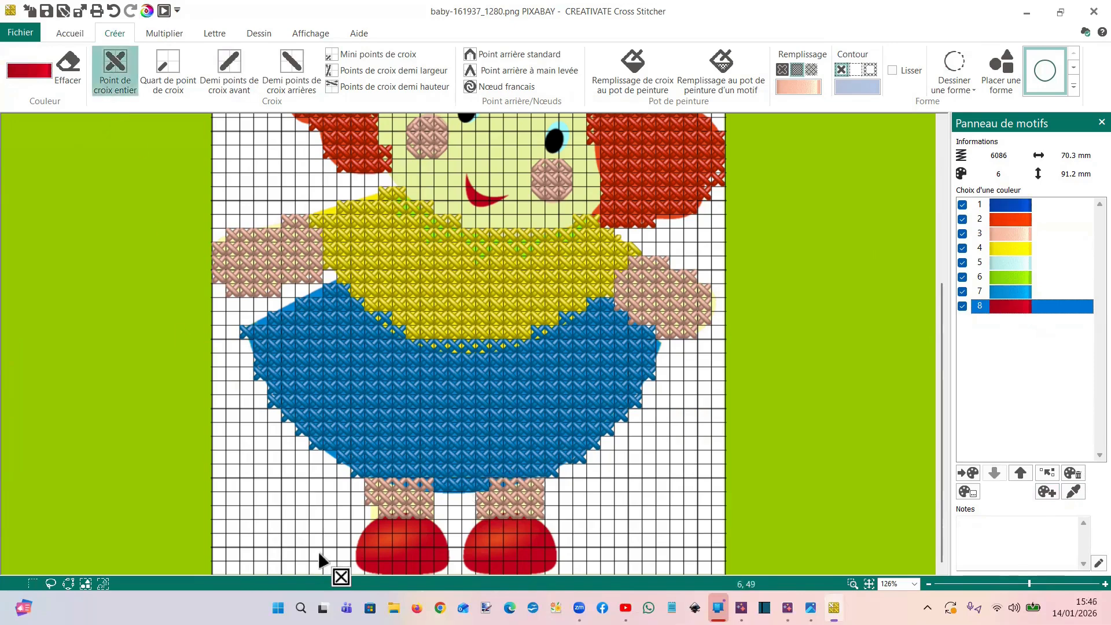
mouse_move(376, 529)
left_mouse_down()
mouse_move(426, 528)
mouse_move(441, 546)
left_mouse_up()
mouse_move(371, 553)
left_mouse_down()
mouse_move(360, 543)
mouse_move(367, 557)
mouse_move(439, 556)
mouse_move(366, 567)
left_mouse_up()
mouse_move(513, 545)
left_mouse_down()
mouse_move(480, 529)
mouse_move(536, 529)
mouse_move(471, 541)
mouse_move(546, 538)
mouse_move(550, 554)
mouse_move(465, 561)
left_mouse_up()
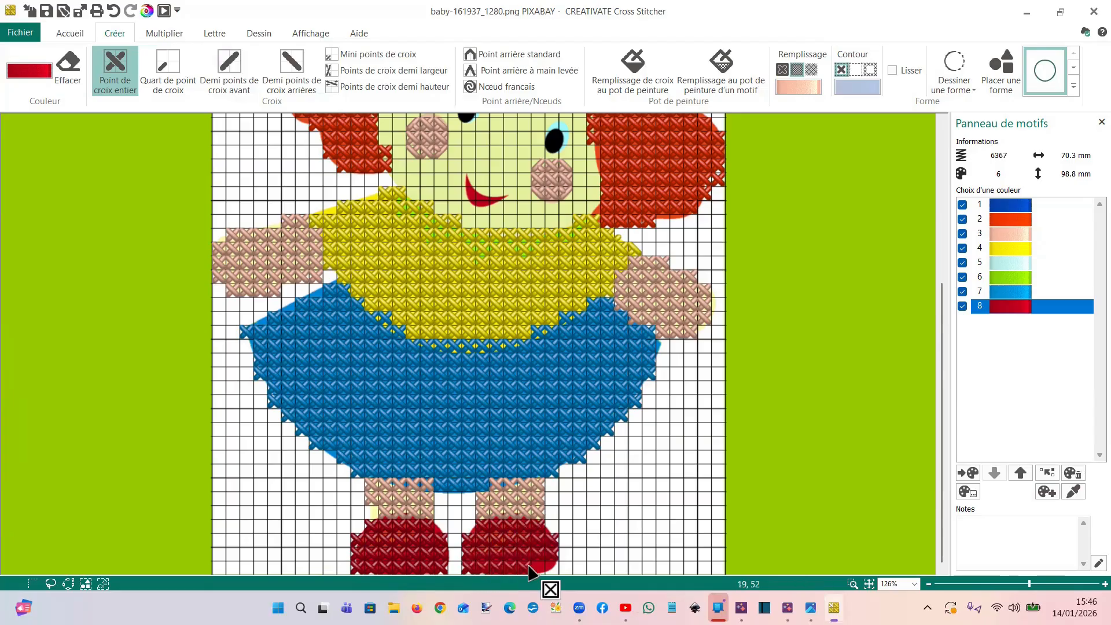
left_click(853, 584)
left_click_drag(339, 462, 405, 569)
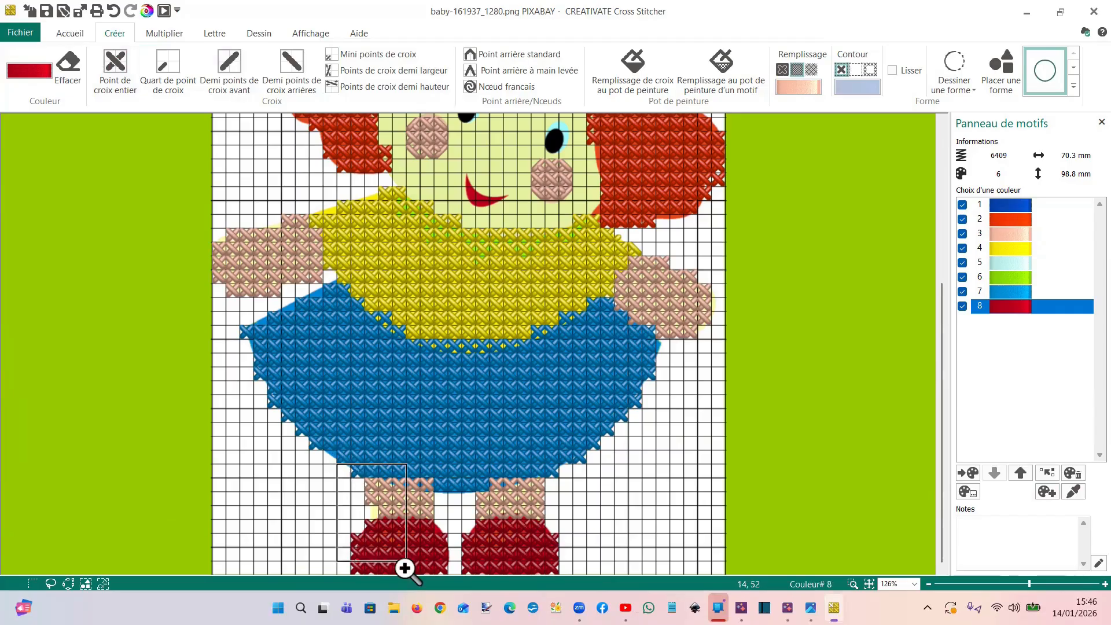
left_click_drag(554, 540, 246, 402)
left_click(246, 402)
left_click(264, 467)
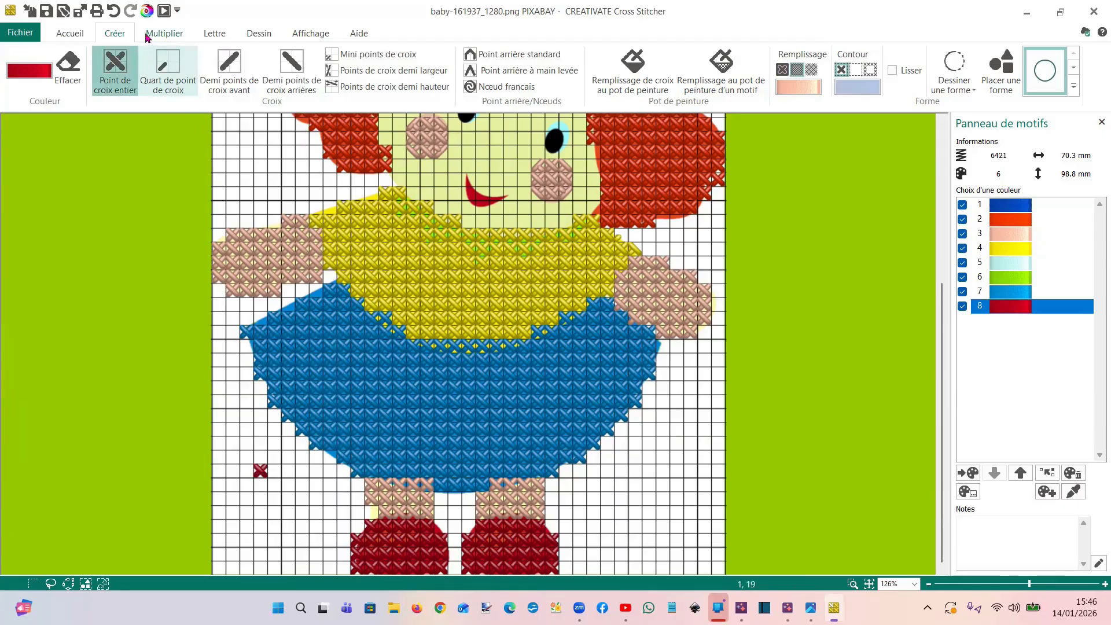
Erase the dark red quarter stitches that overhang the right shoe's corners and the left shoe's inner upper edge
left_click(852, 584)
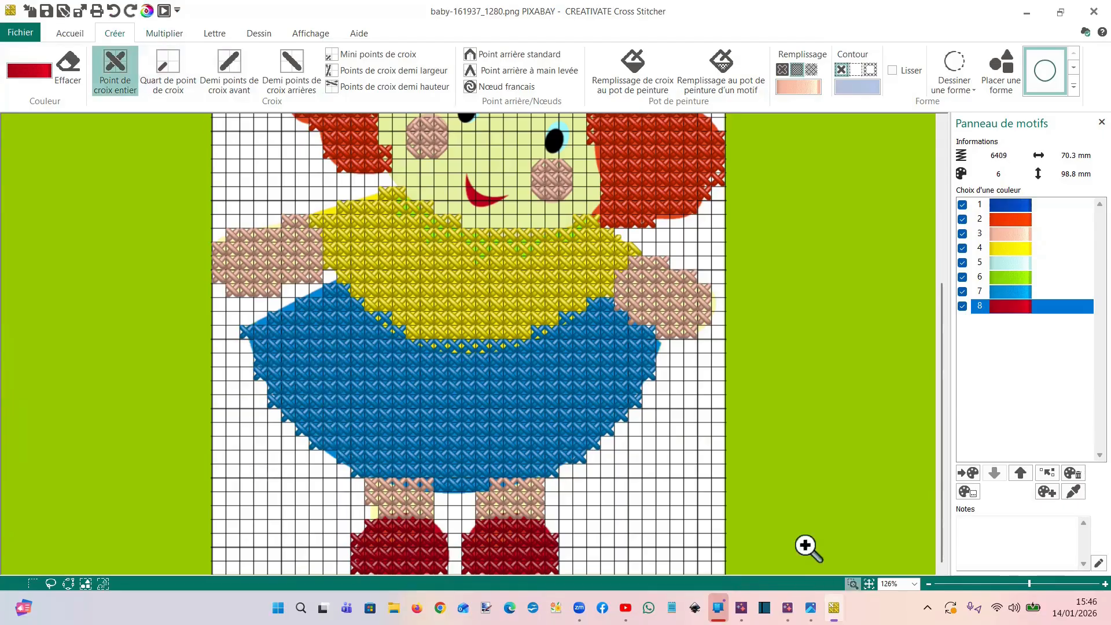
left_click_drag(323, 478, 694, 546)
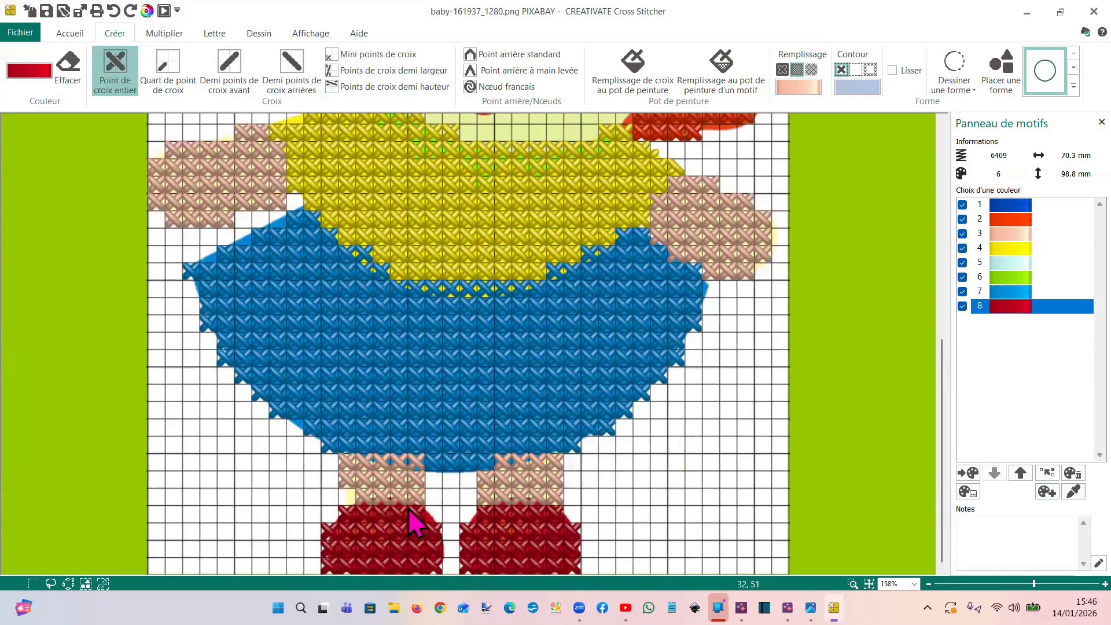
left_click_drag(444, 456, 607, 560)
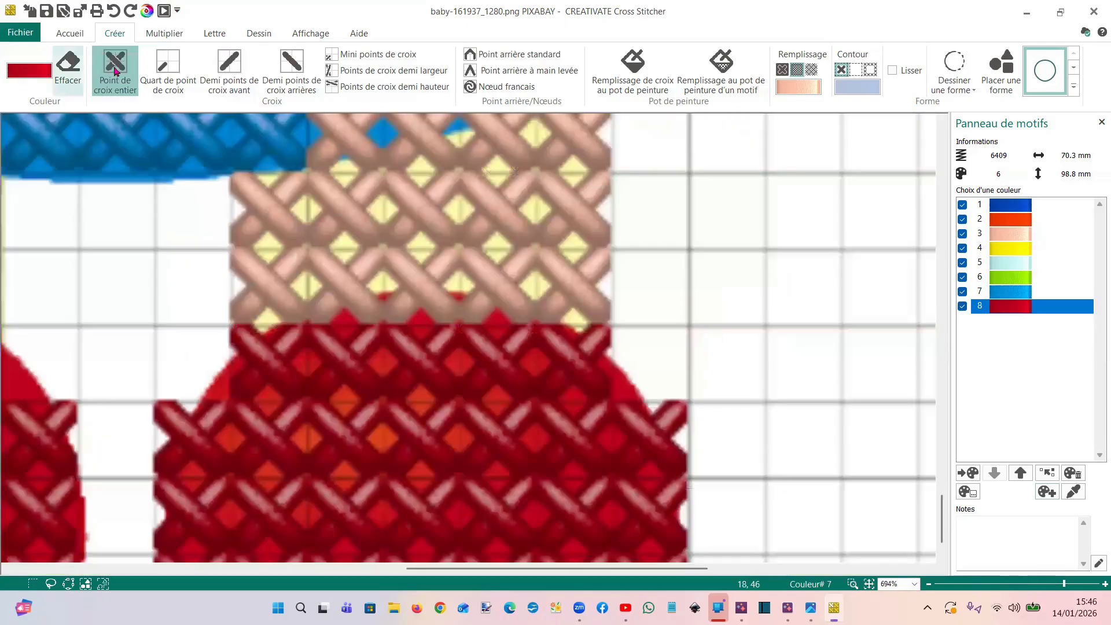
left_click(68, 73)
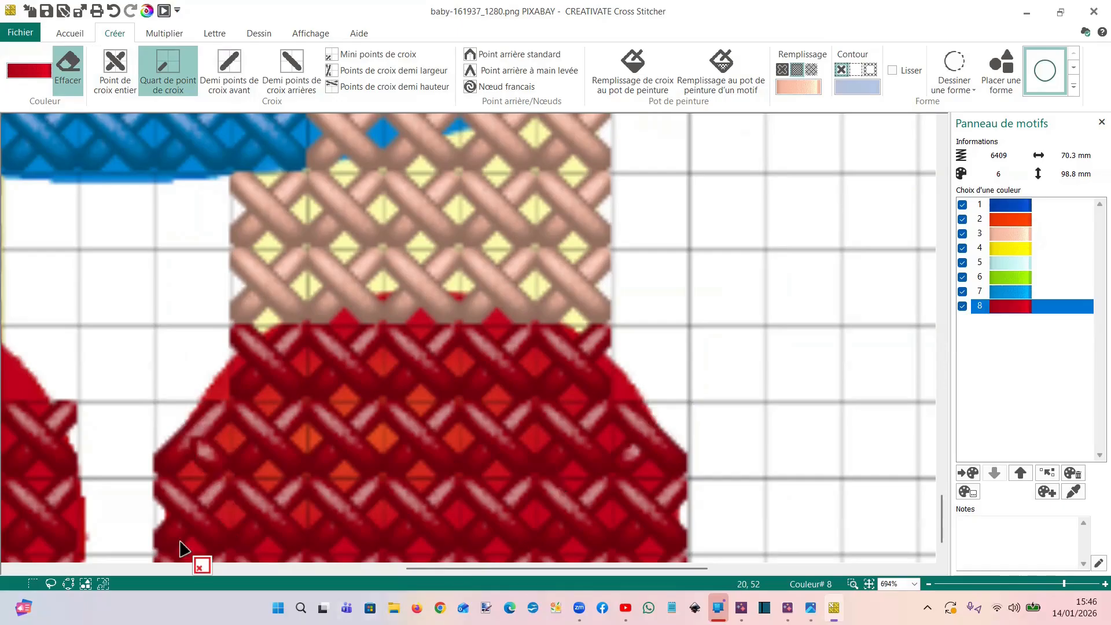
scroll(60, 539, "down", 1)
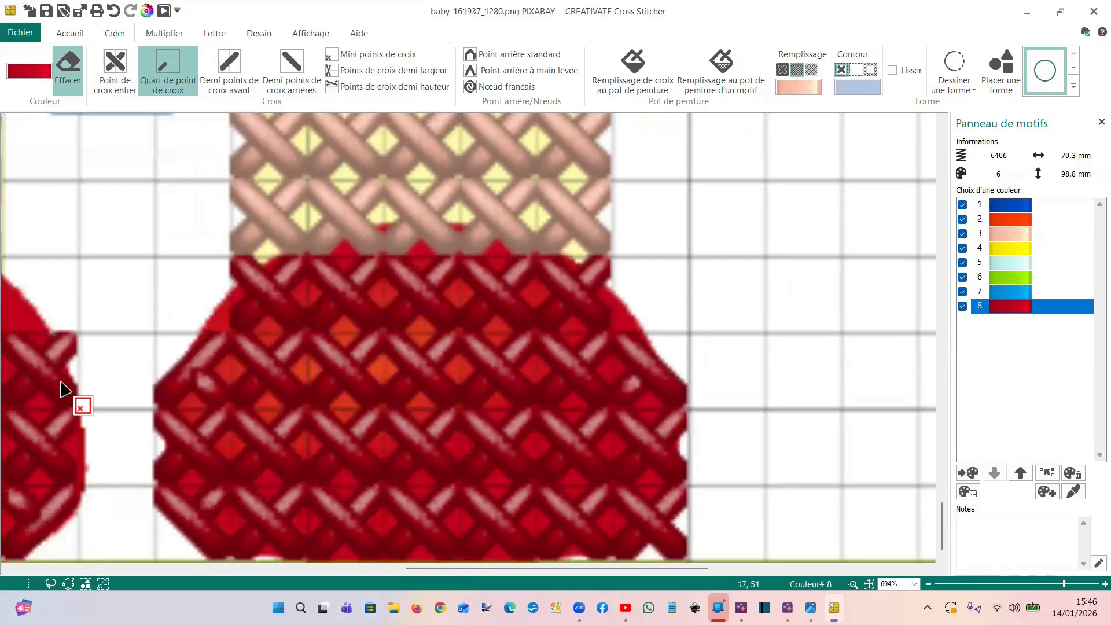
left_click(72, 340)
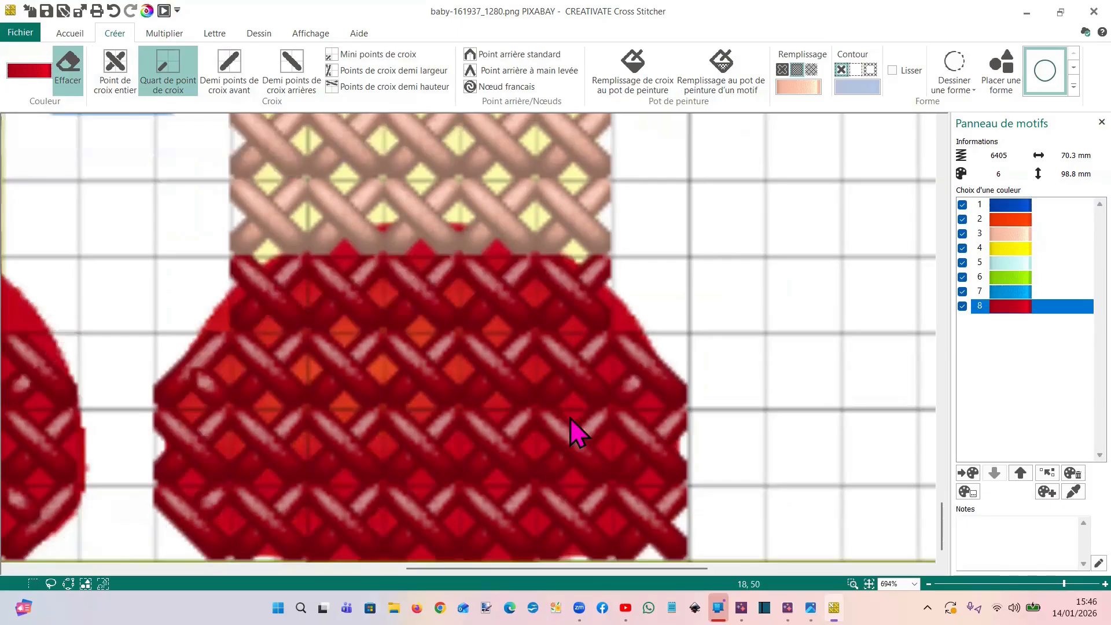
Erase the dark red quarter stitches that overhang the left shoe's outer upper corner and outer side
scroll(314, 496, "down", 3)
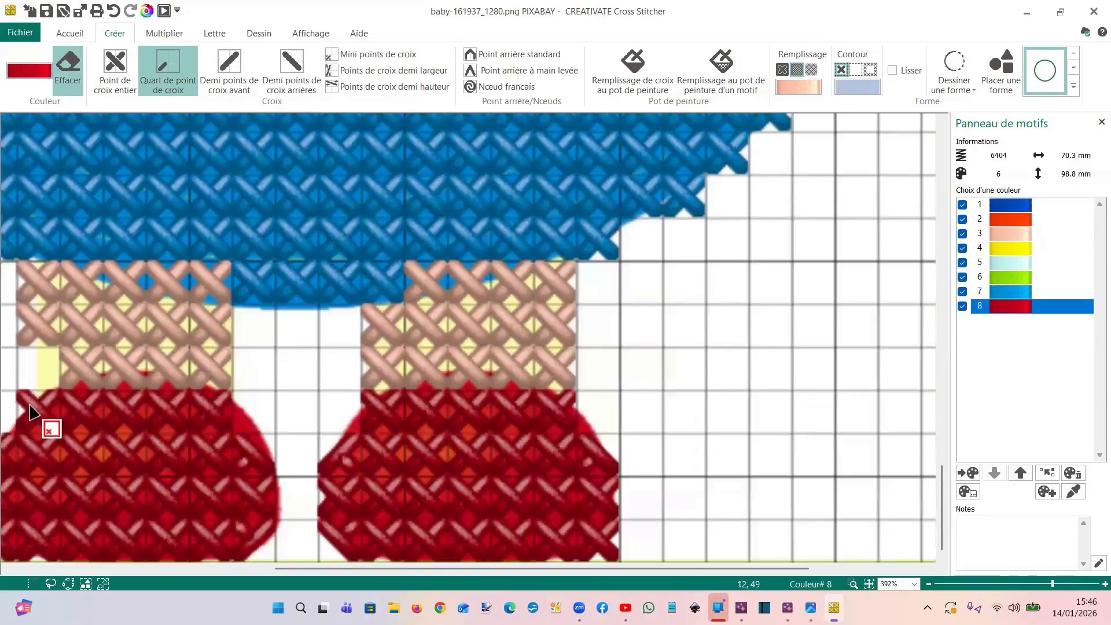
scroll(233, 445, "down", 2)
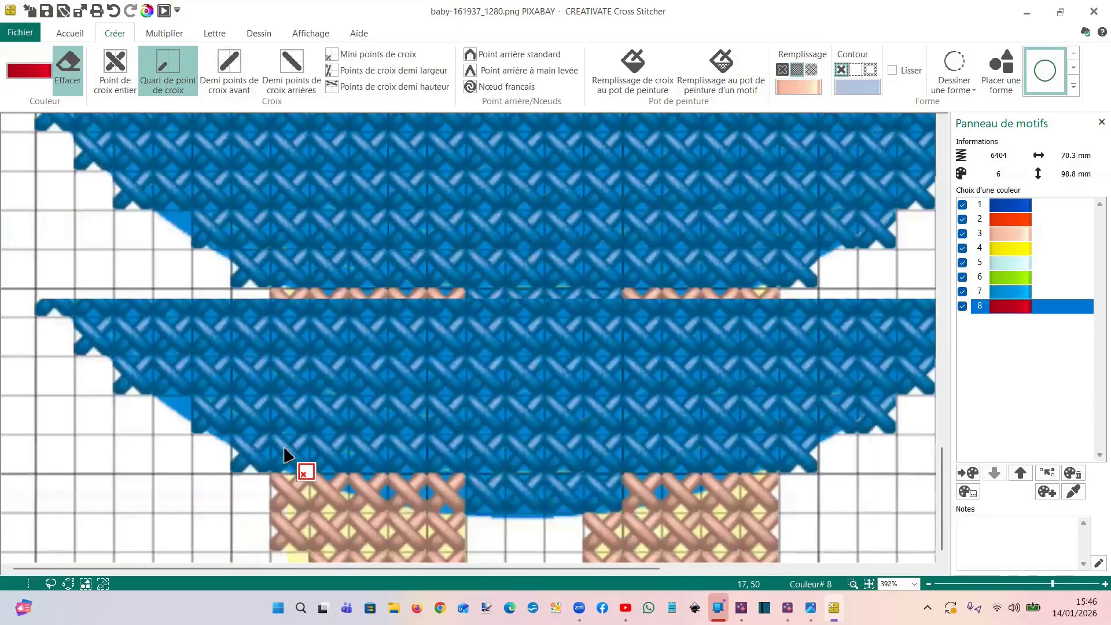
scroll(333, 503, "down", 1)
left_click(332, 476)
left_click(332, 491)
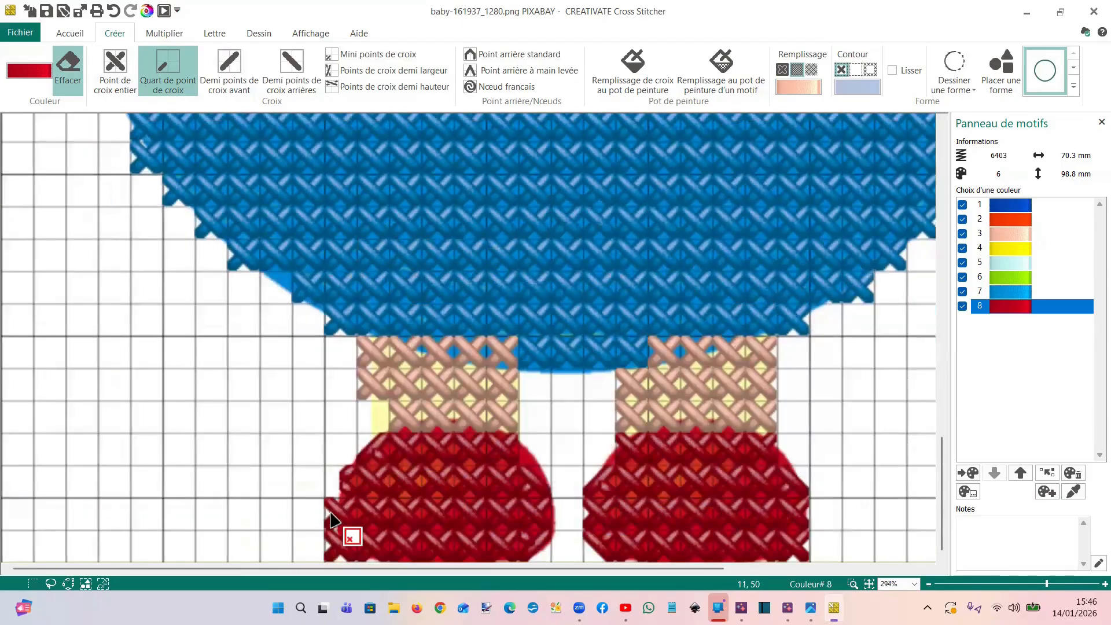
left_click(330, 505)
left_click(332, 524)
left_click(331, 538)
left_click(332, 551)
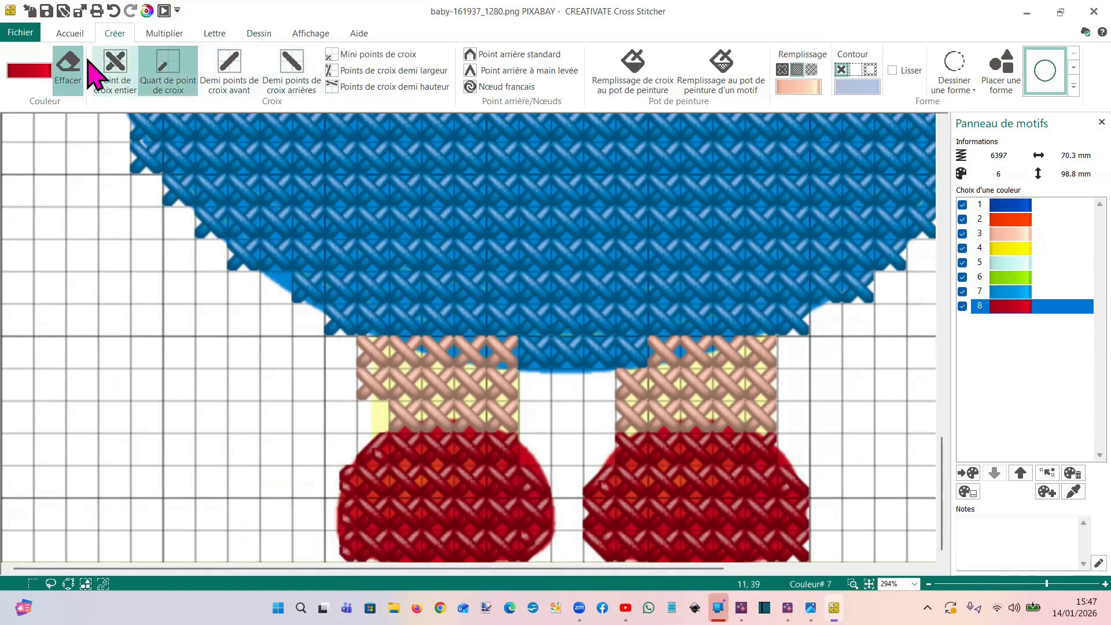
Add dark red quarter stitches along the inner upper curve of the left shoe to follow its rounded outline
left_click(69, 67)
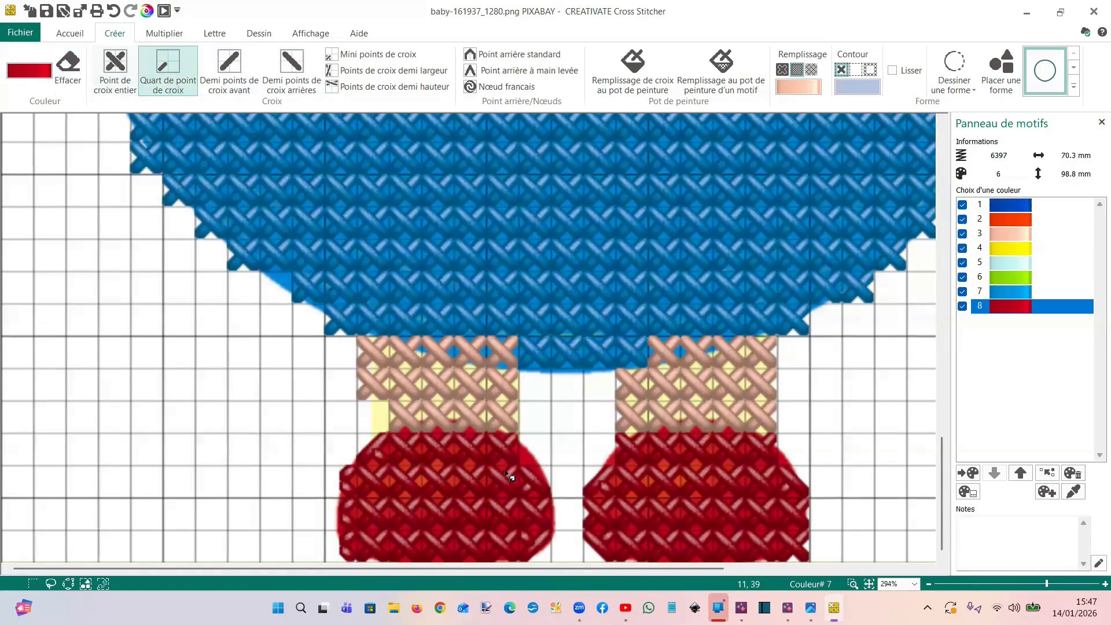
left_click(528, 456)
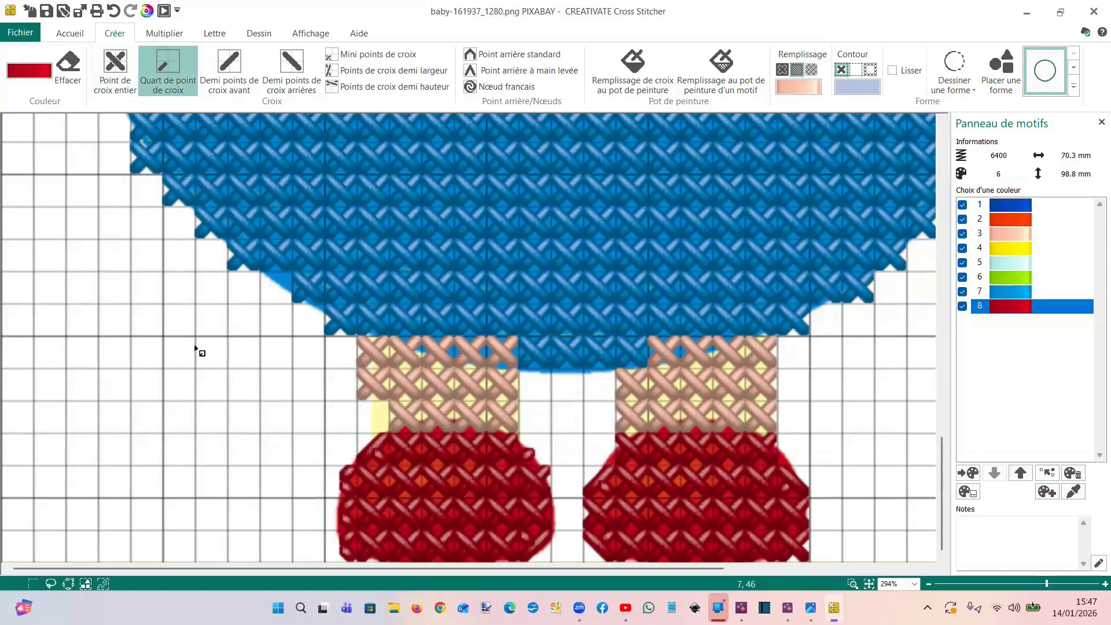
scroll(195, 347, "down", 1)
scroll(525, 417, "down", 1)
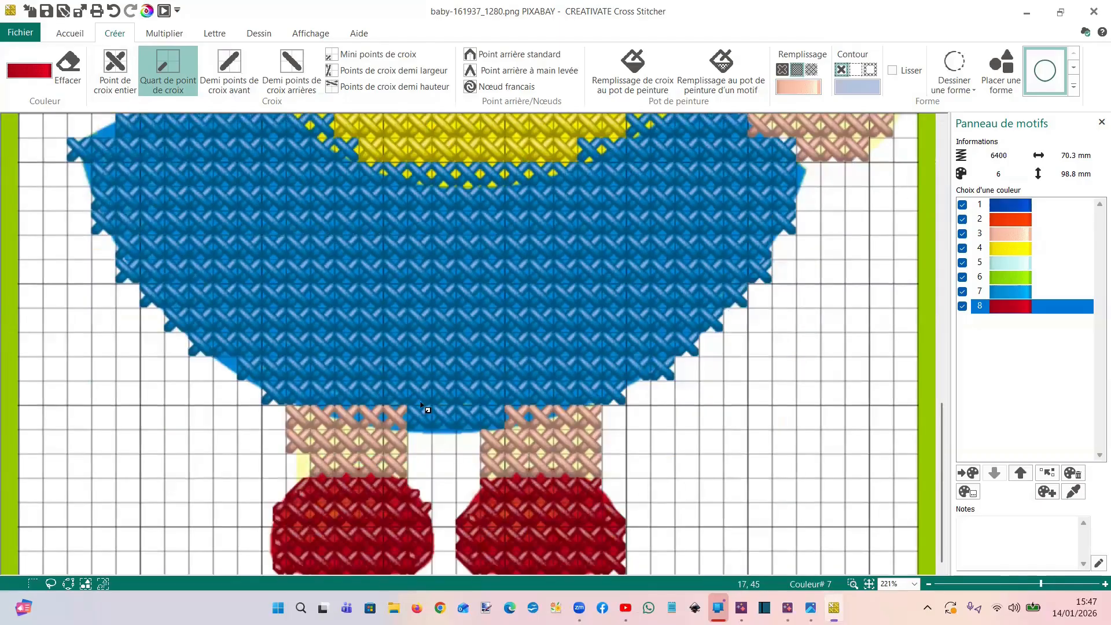
scroll(422, 404, "down", 3)
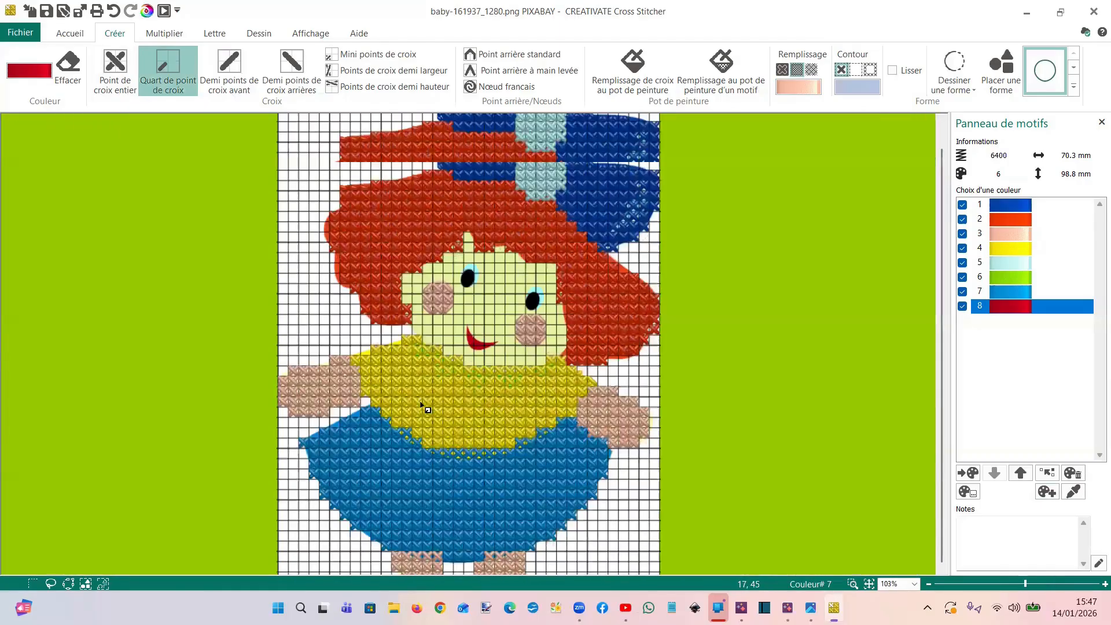
scroll(455, 312, "down", 1)
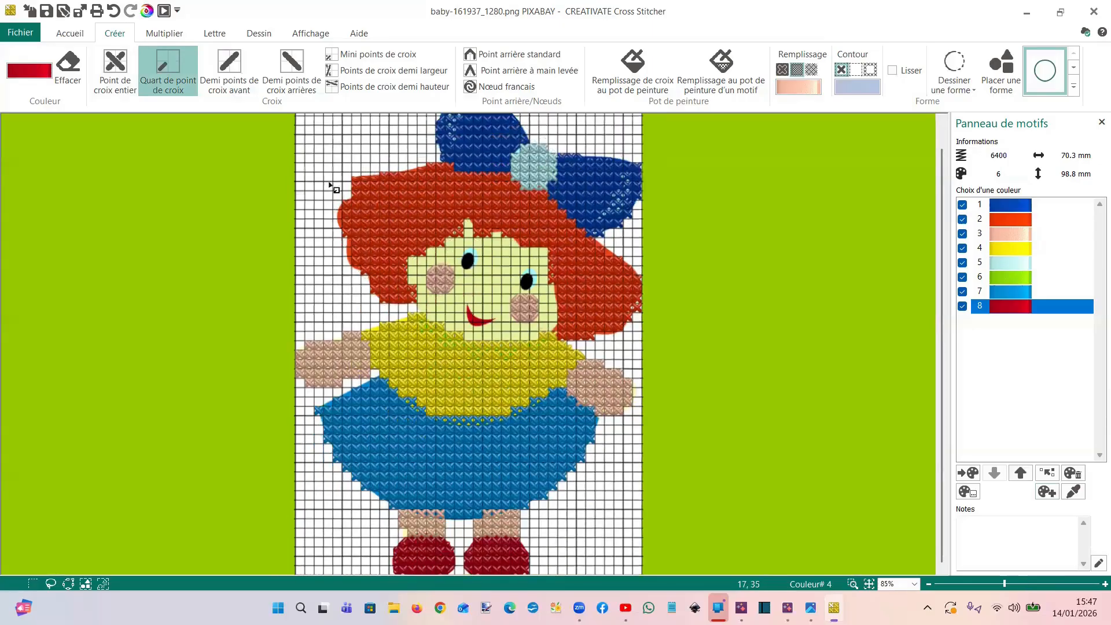
Try to save the doll design under the name Vidéo in the VIDOE POINT DE CROIX folder
left_click(20, 33)
left_click(72, 226)
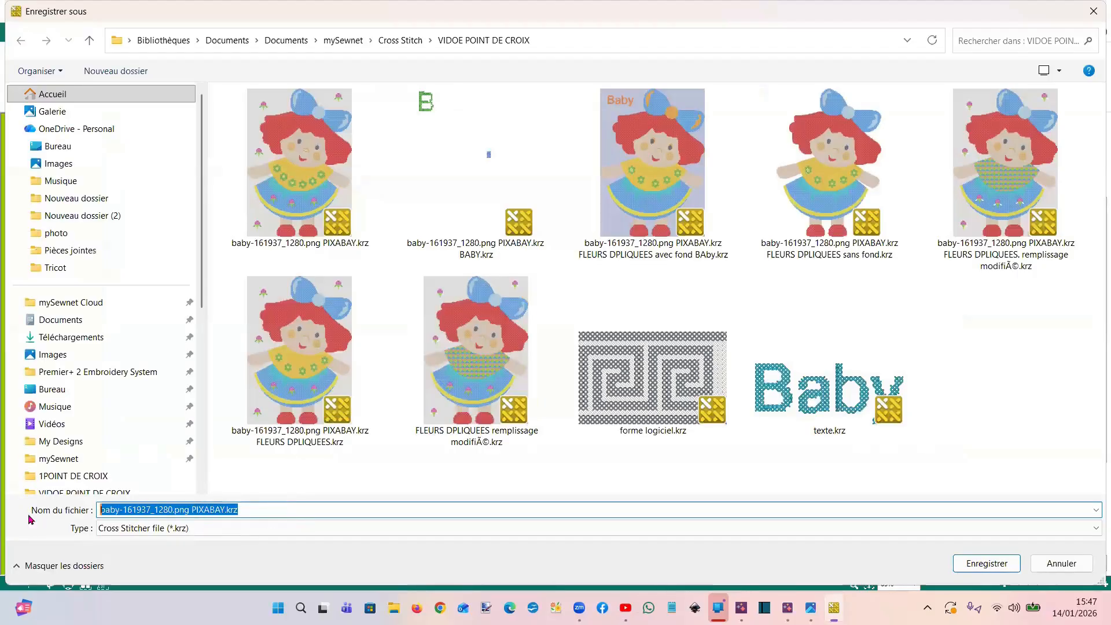
type("Vid")
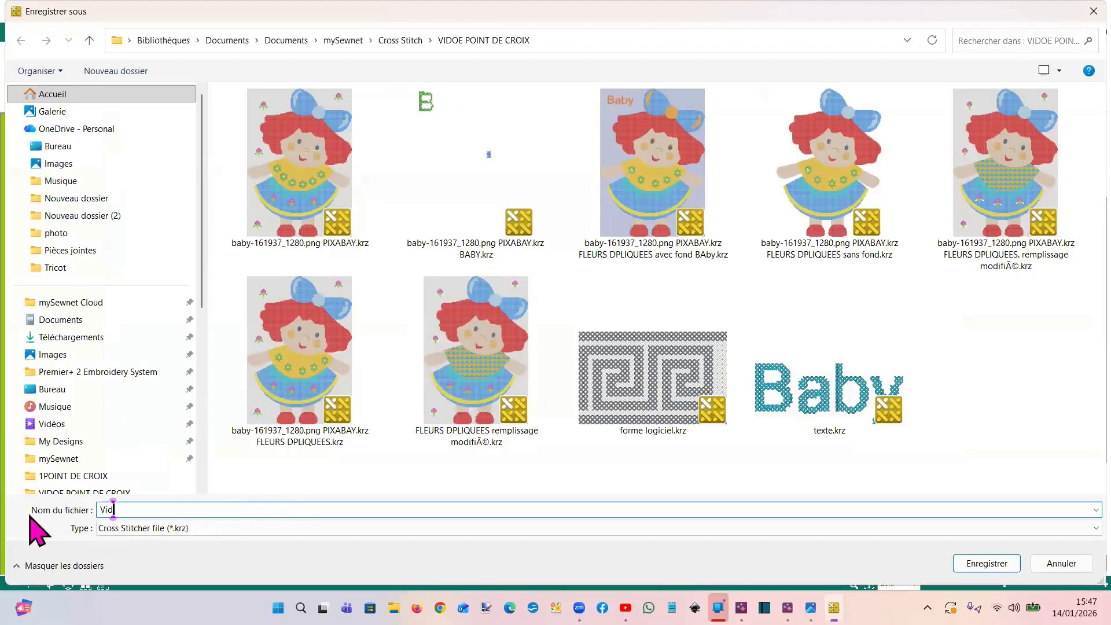
type("éo")
key("Return")
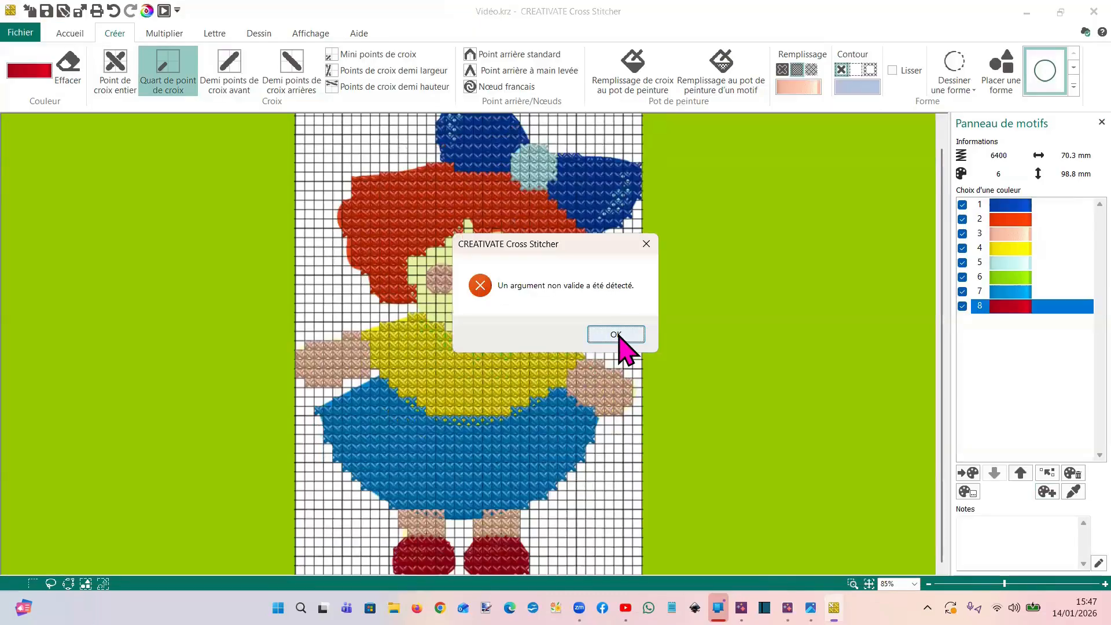
left_click(617, 334)
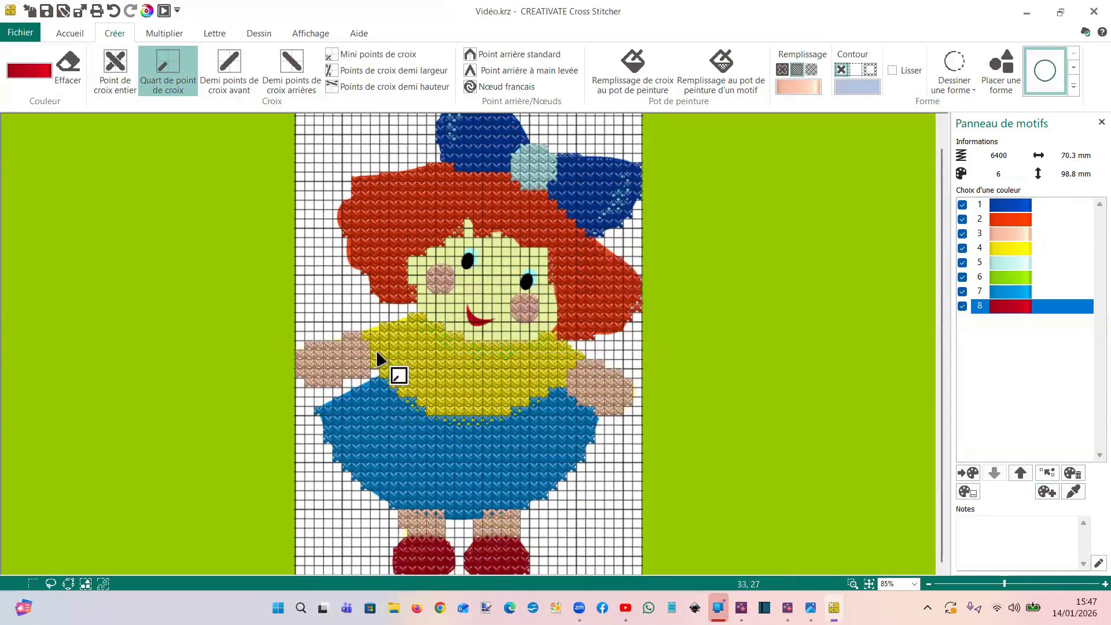
Save the doll design as a Cross Stitcher file named VIDEO in the VIDOE POINT DE CROIX folder
left_click(26, 31)
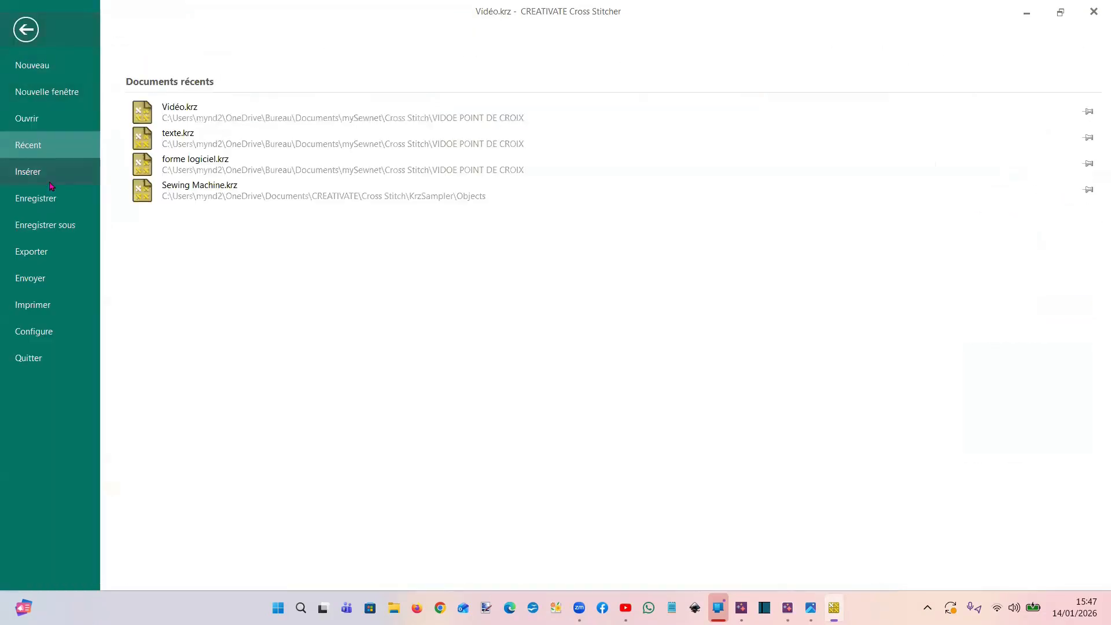
left_click(57, 229)
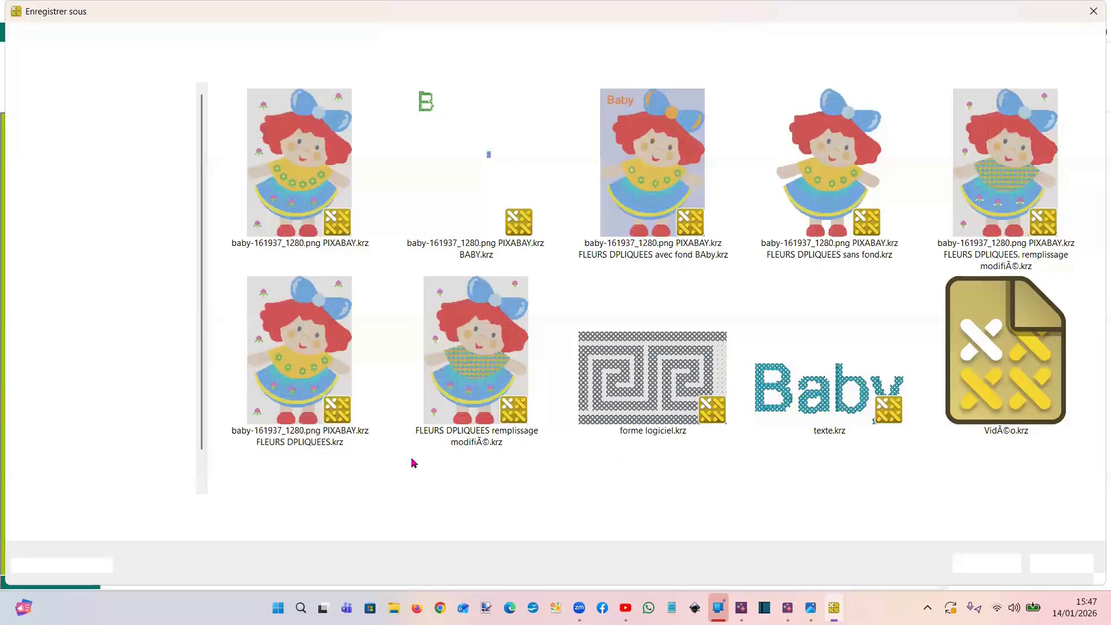
left_click(188, 506)
left_click_drag(189, 507, 85, 509)
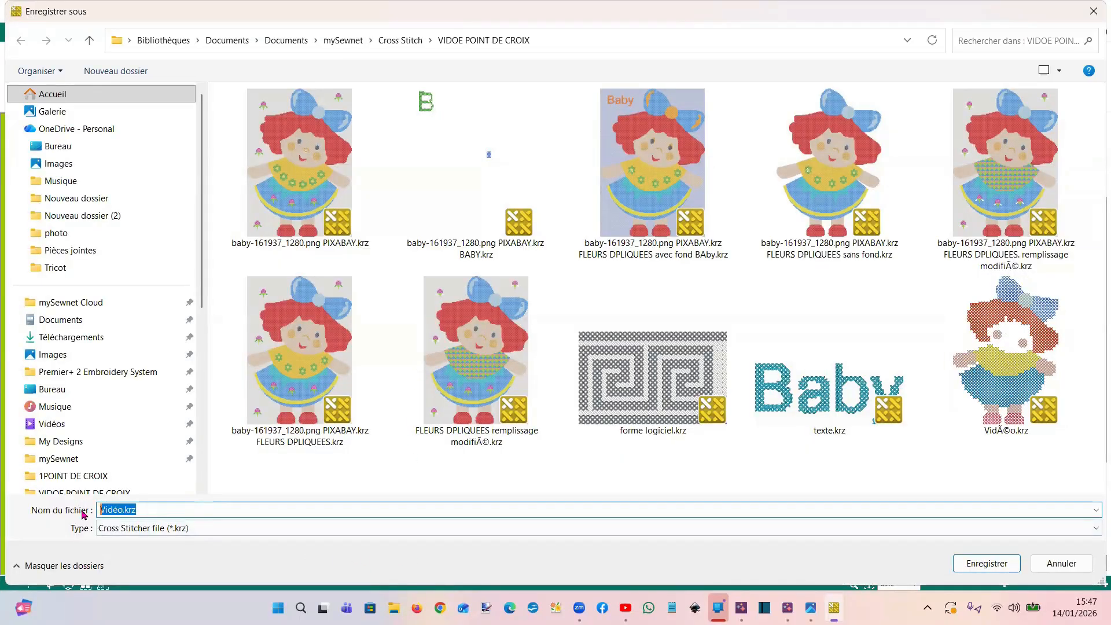
type("VIDEO")
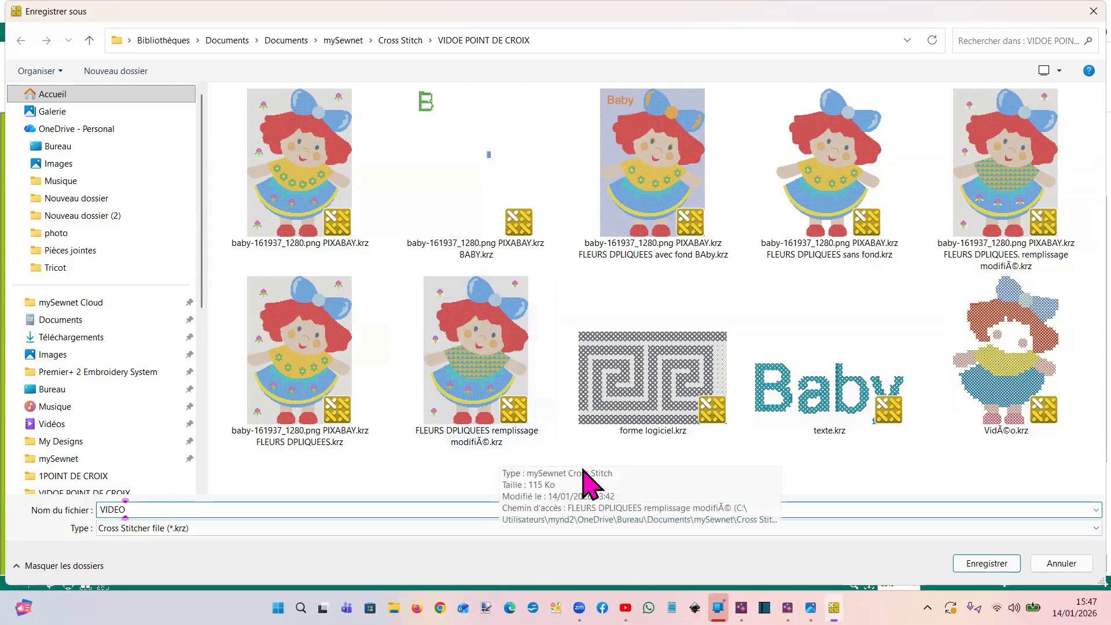
key("Return")
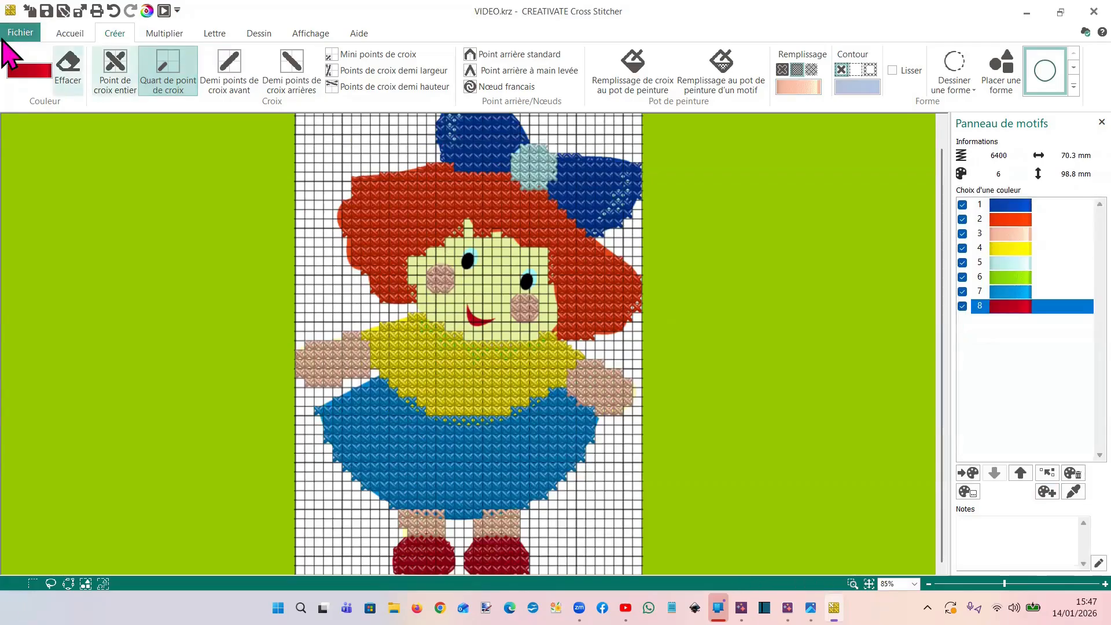
Examine the embroidery machine file formats offered for export and close the export settings without exporting
left_click(21, 34)
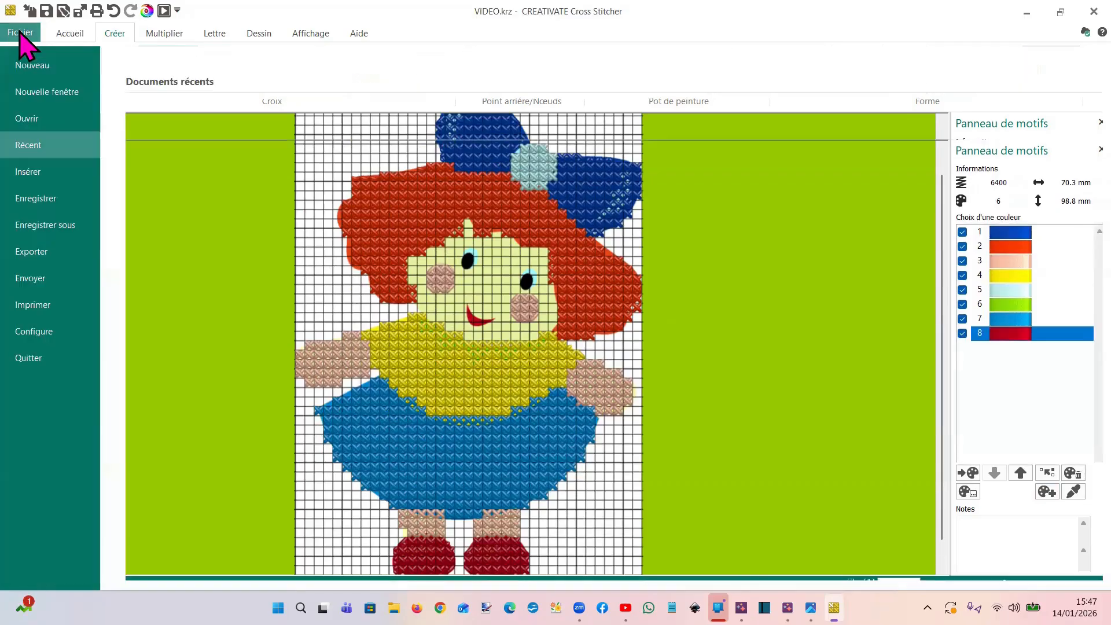
left_click(43, 253)
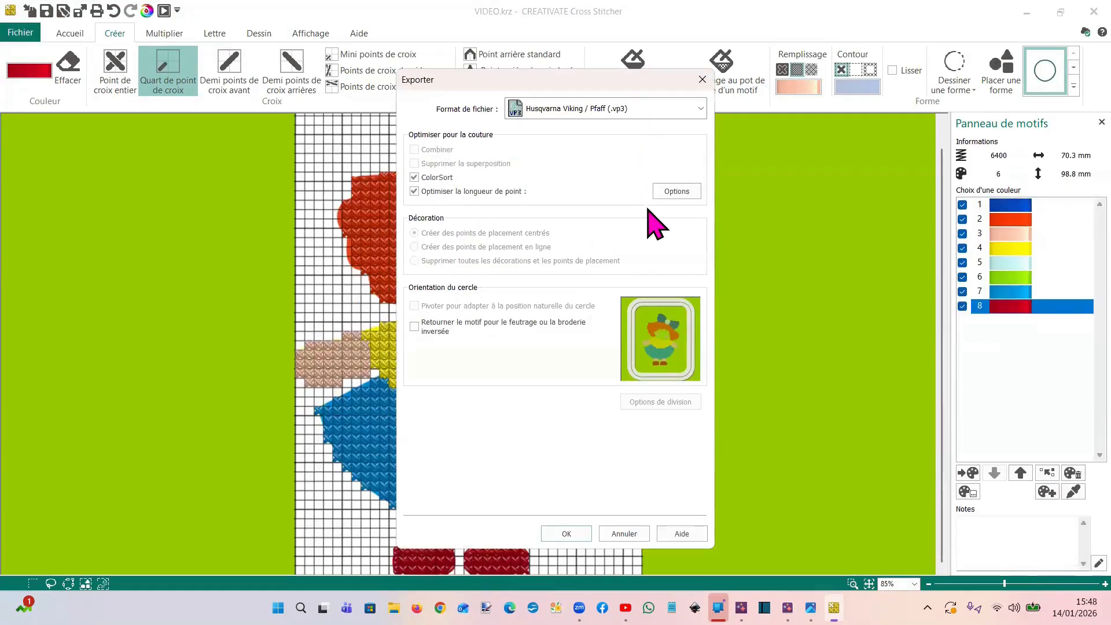
left_click(700, 109)
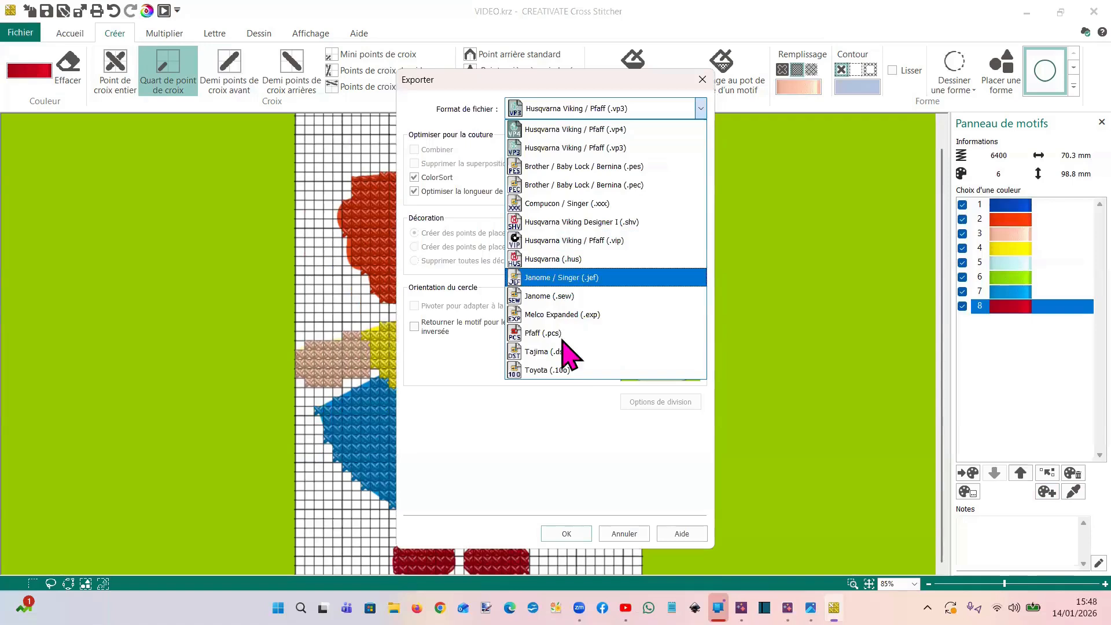
left_click(705, 81)
left_click(702, 80)
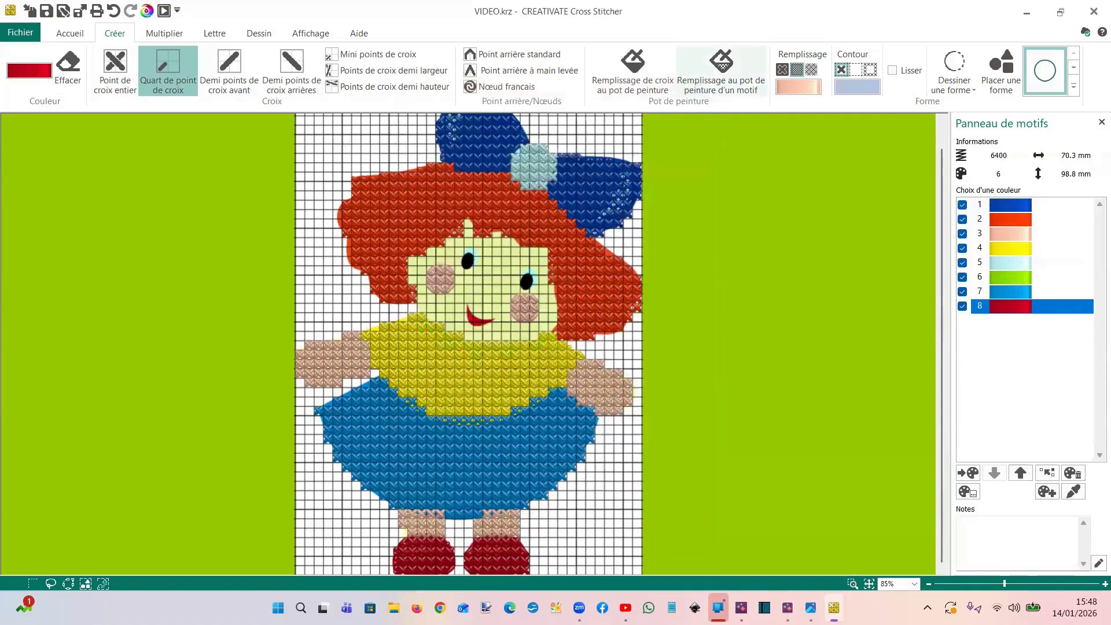
Switch to the untitled empty hoop window of CREATIVATE Embroidery
mouse_move(787, 608)
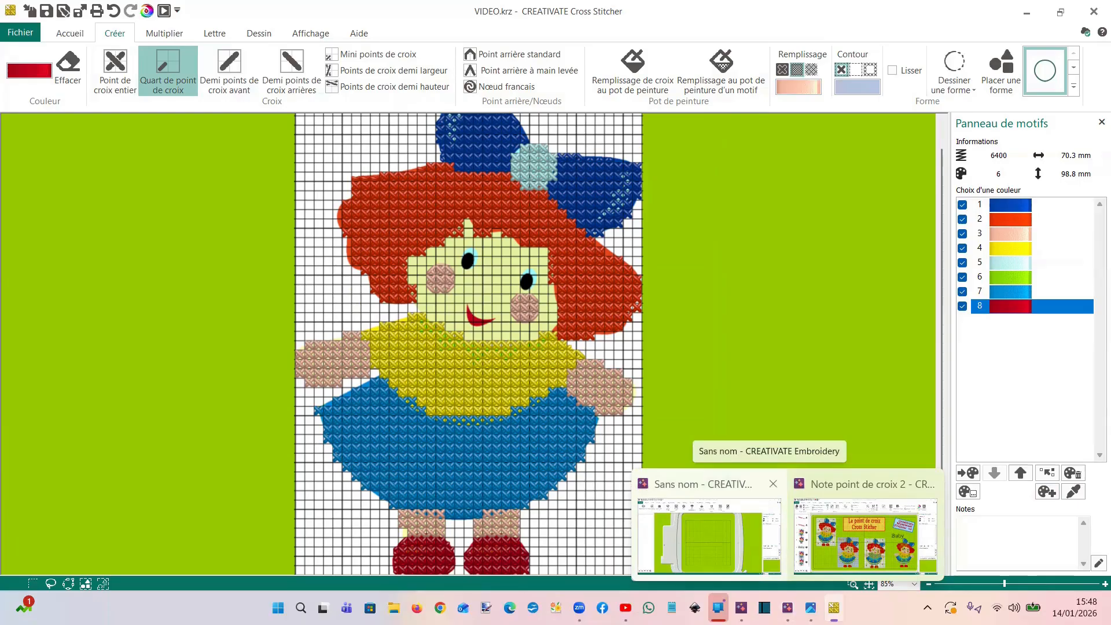
left_click(709, 532)
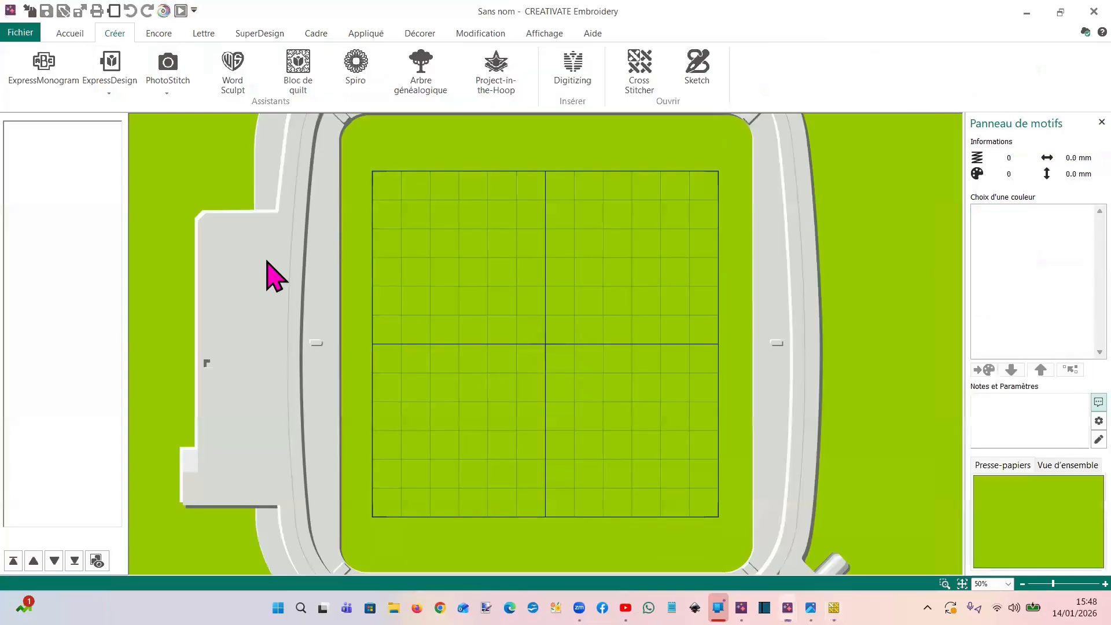
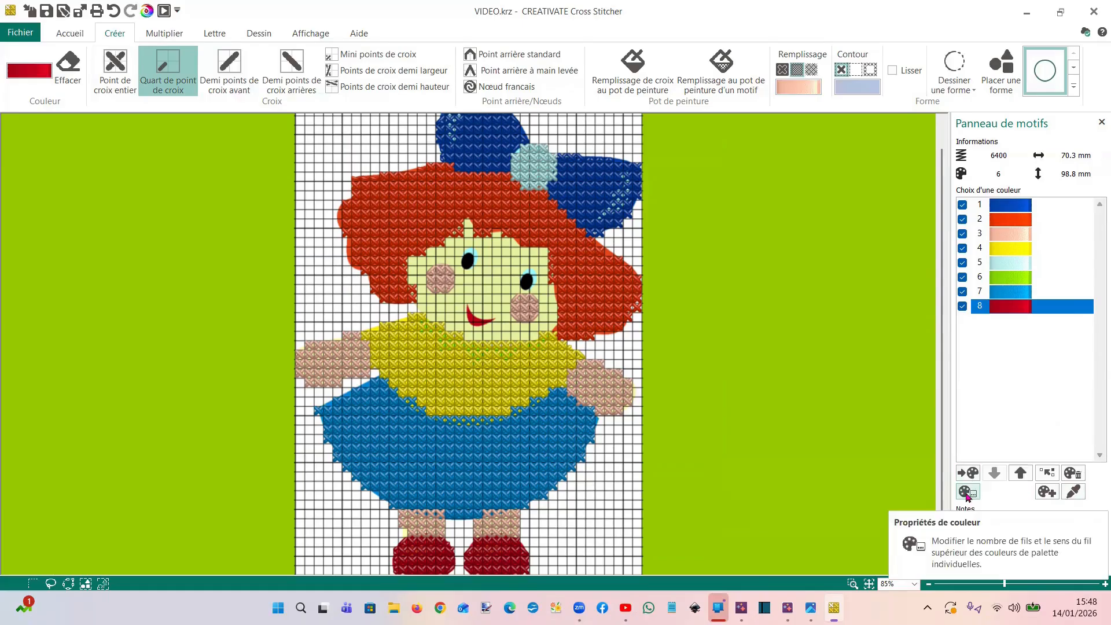
Examine the thread count and top thread direction options in the dark red colour's properties without changing them
left_click(968, 493)
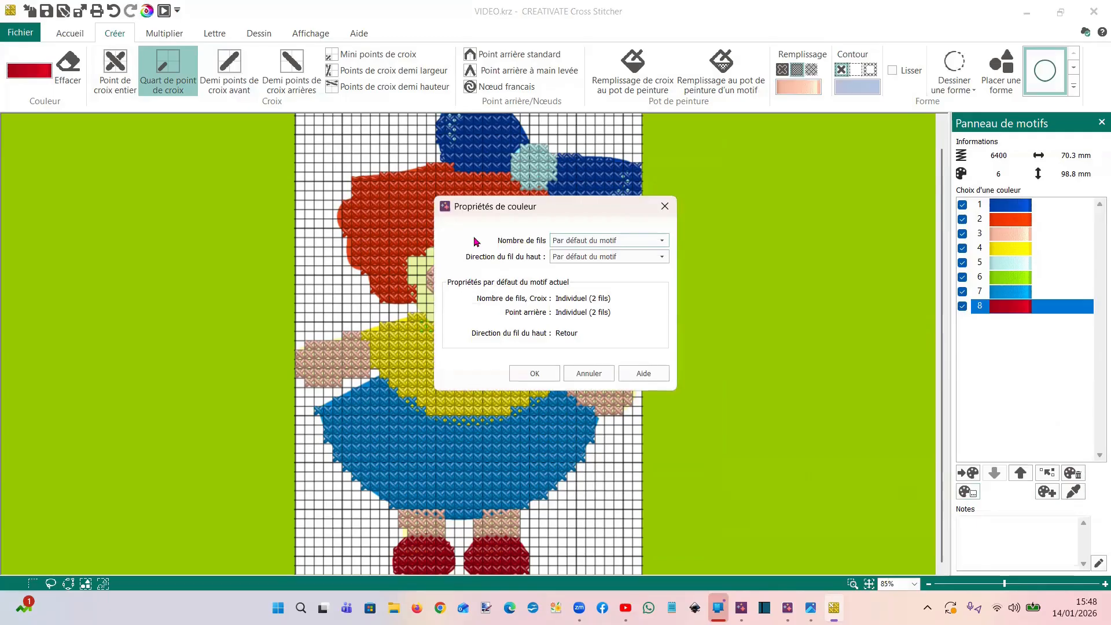
left_click(587, 241)
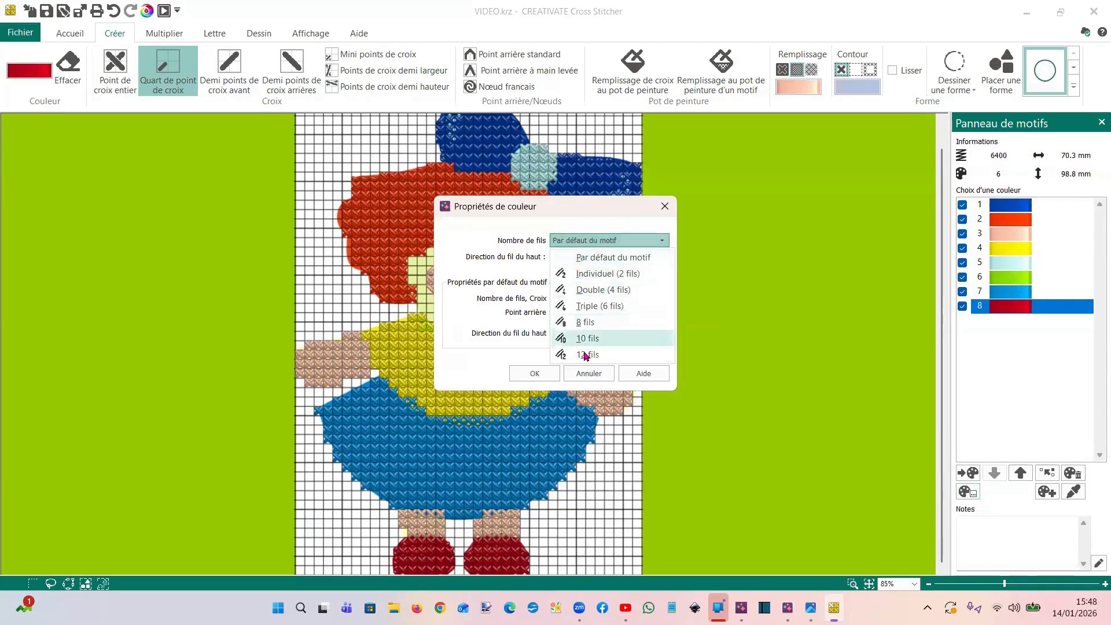
left_click(551, 223)
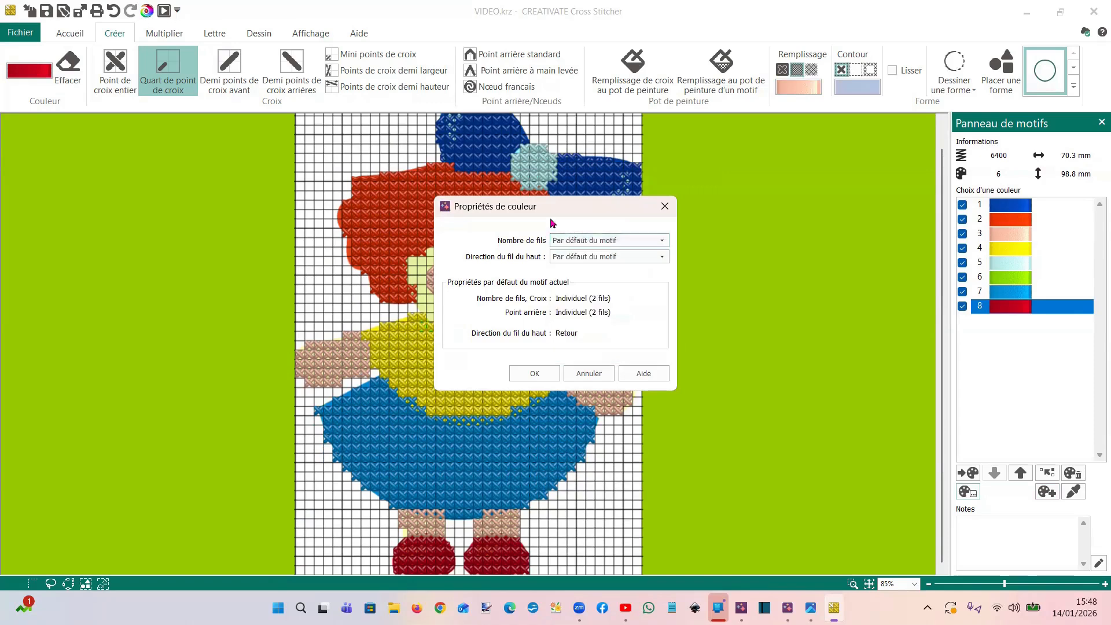
left_click(571, 256)
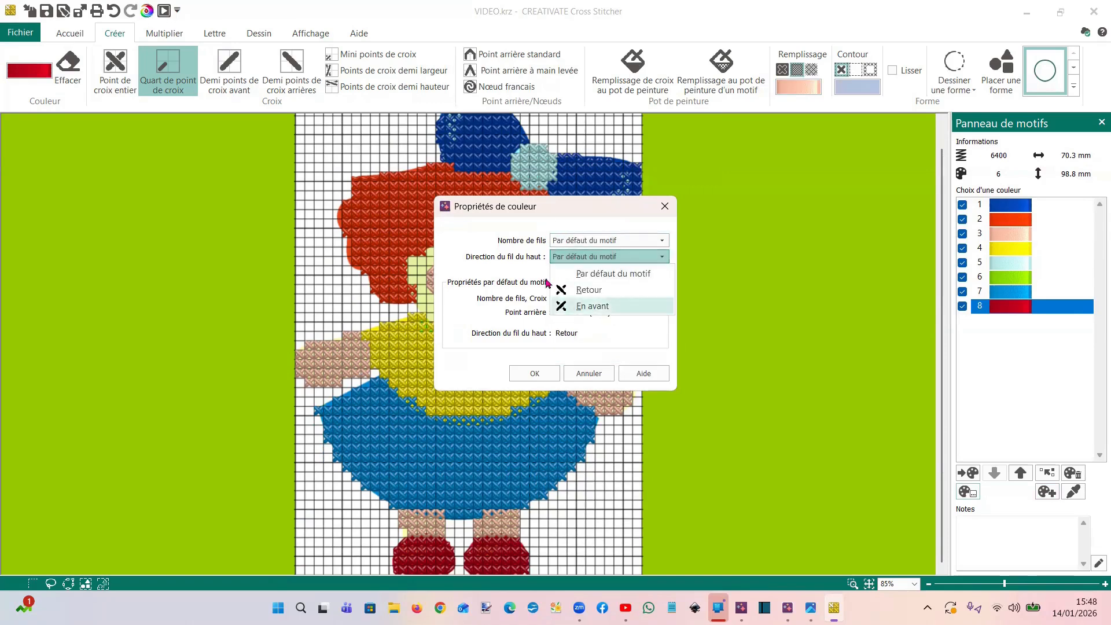
left_click(488, 229)
left_click(532, 373)
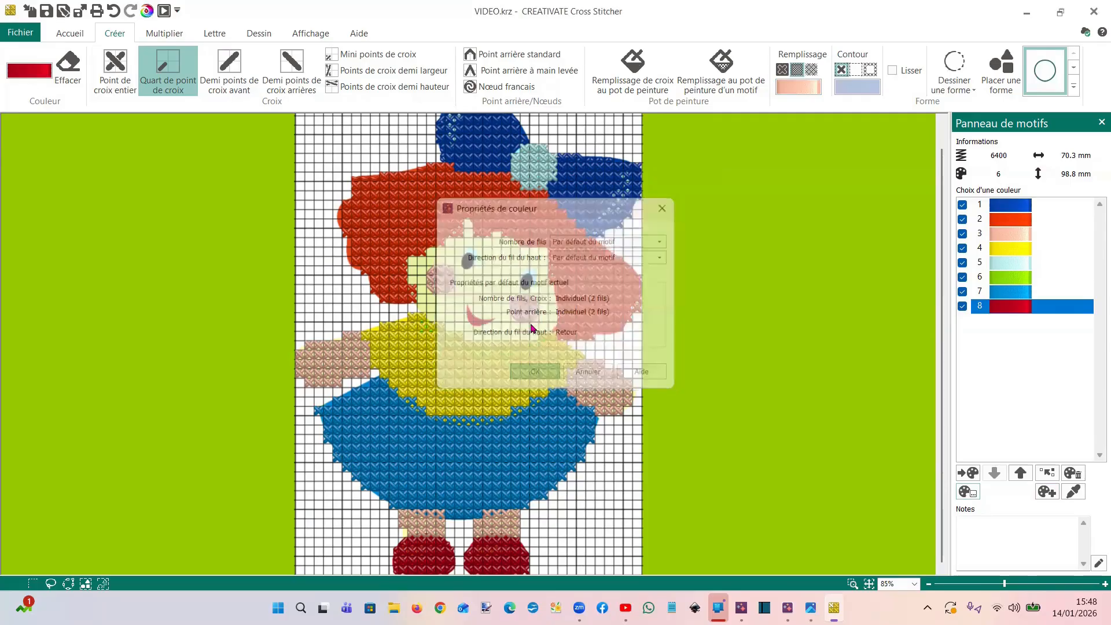
Examine the cross size, dimensions and thread settings in the design properties and close them without changes
left_click(70, 36)
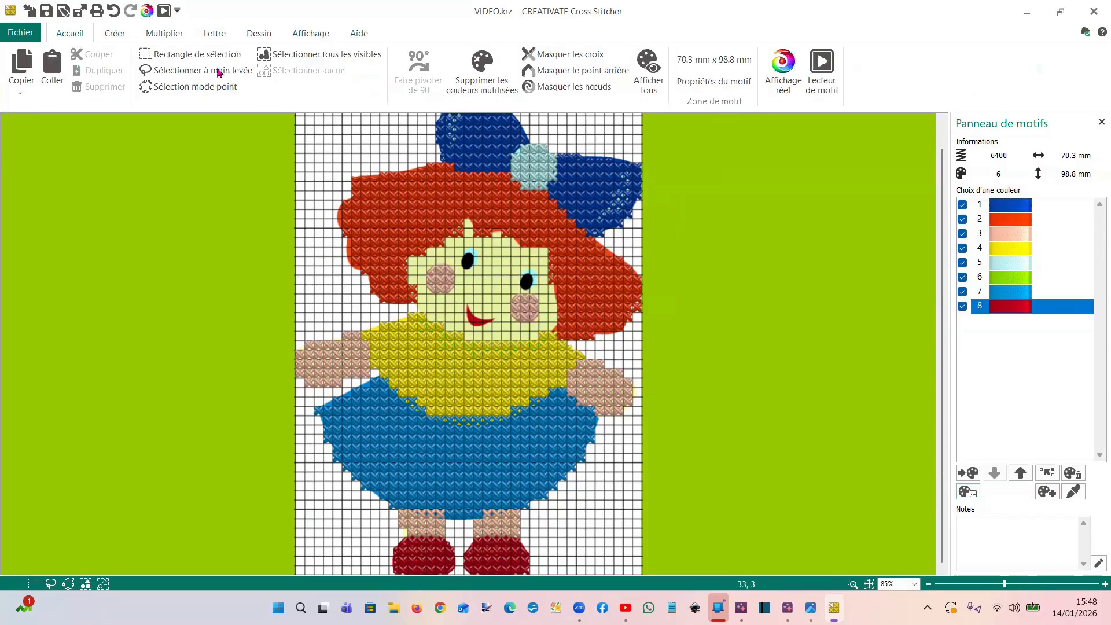
left_click(714, 84)
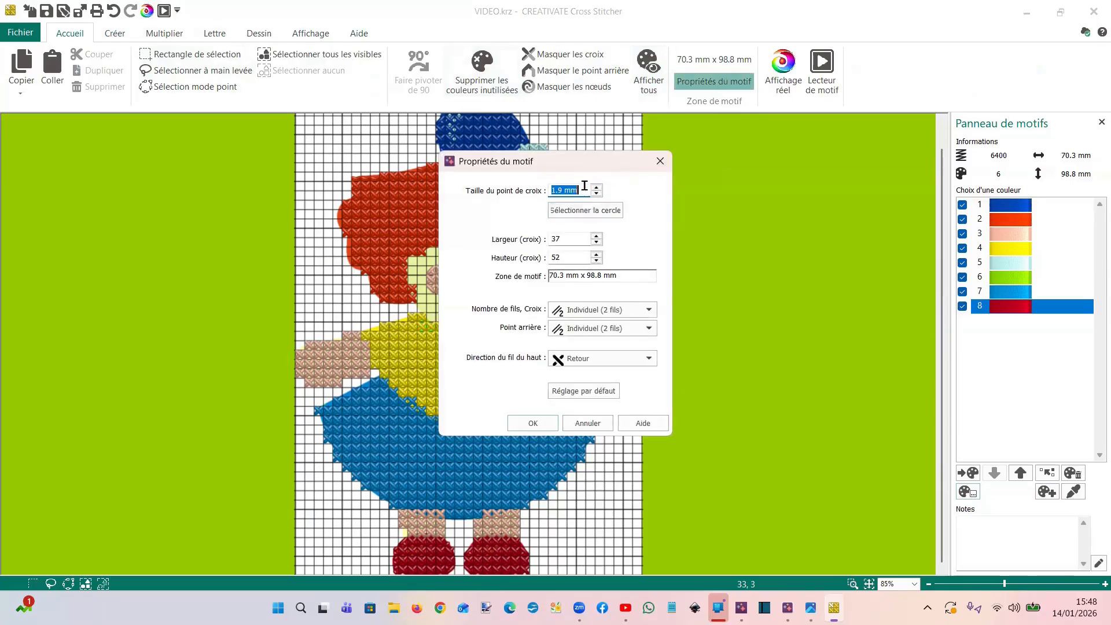
left_click(659, 161)
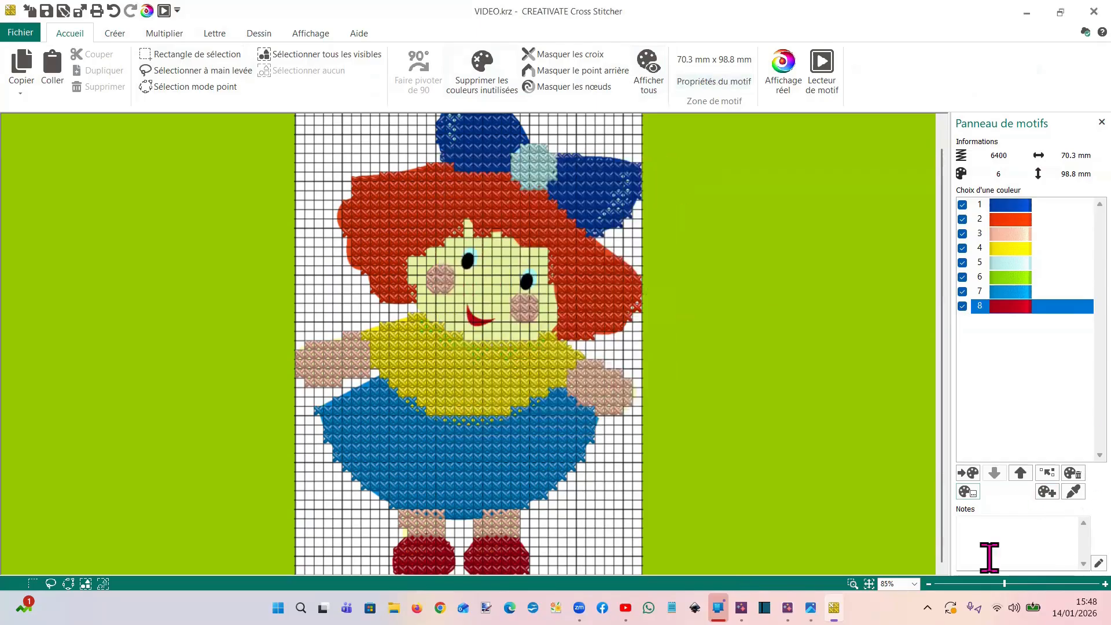
Examine the keyword categories available for the design notes and close the notes without adding any text
left_click(1038, 536)
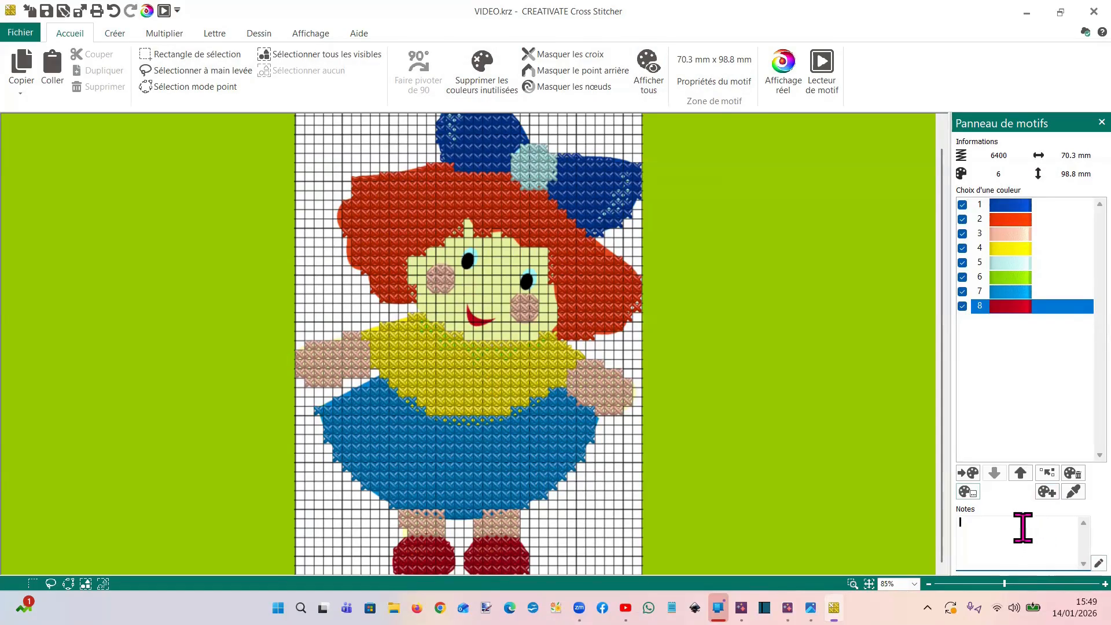
left_click(1098, 563)
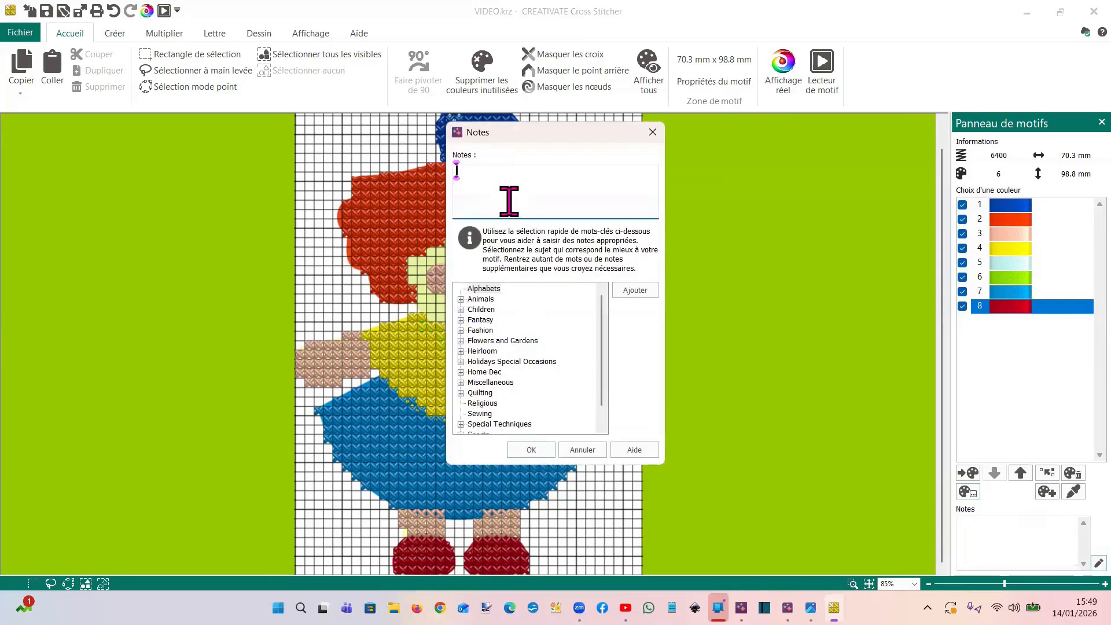
left_click(530, 451)
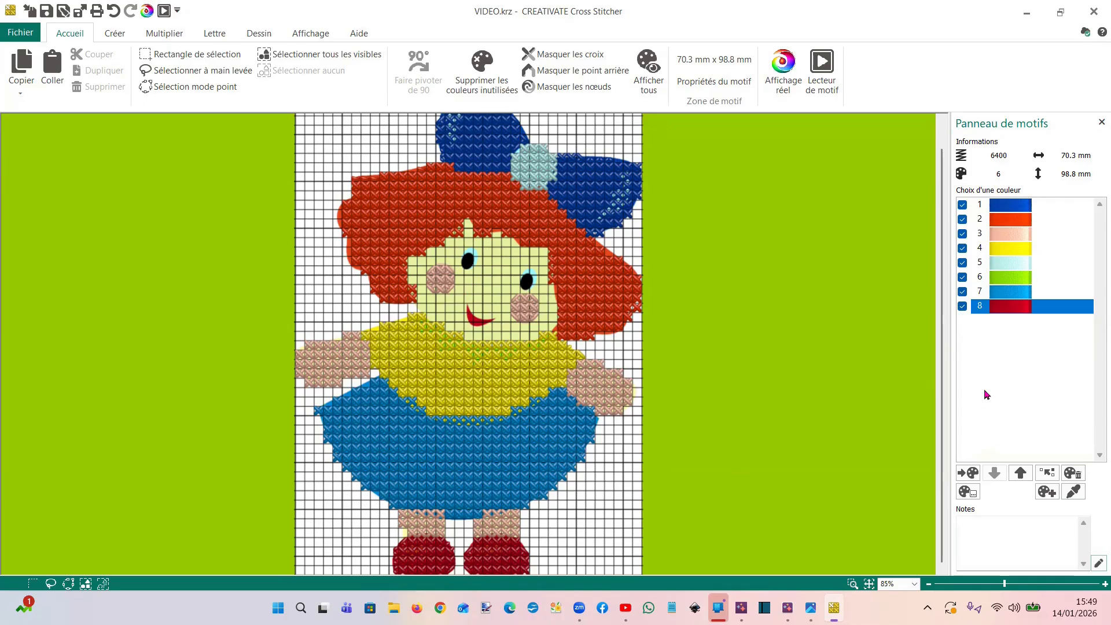
Add the Robison-Anton Rayon 40 thread 2325 Lemon to the design palette
left_click(1046, 492)
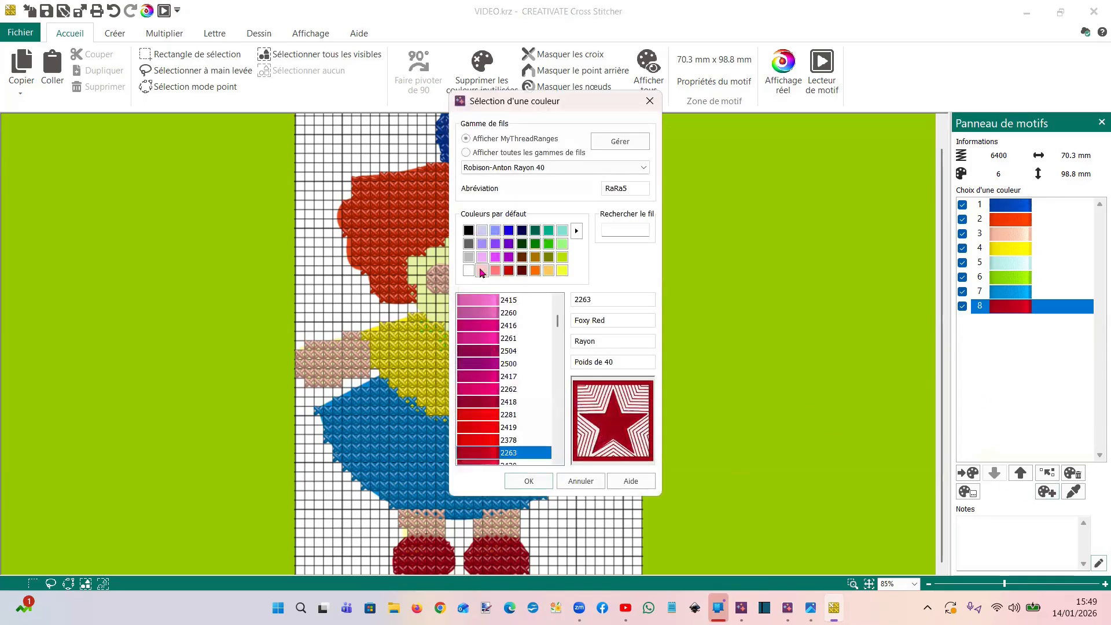
left_click(482, 271)
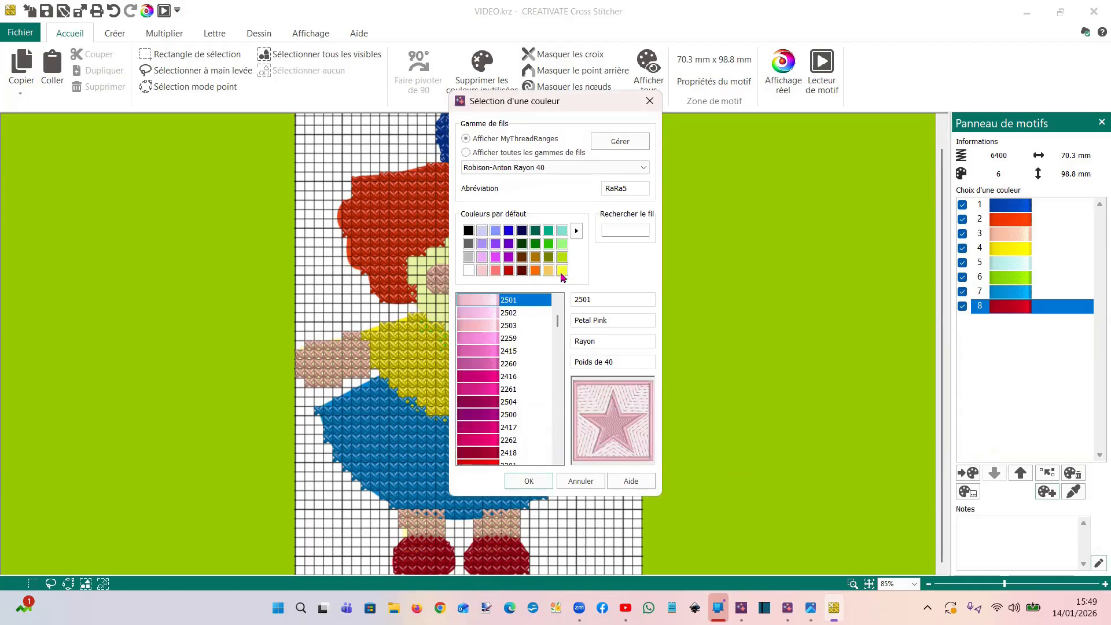
left_click(561, 271)
left_click(529, 481)
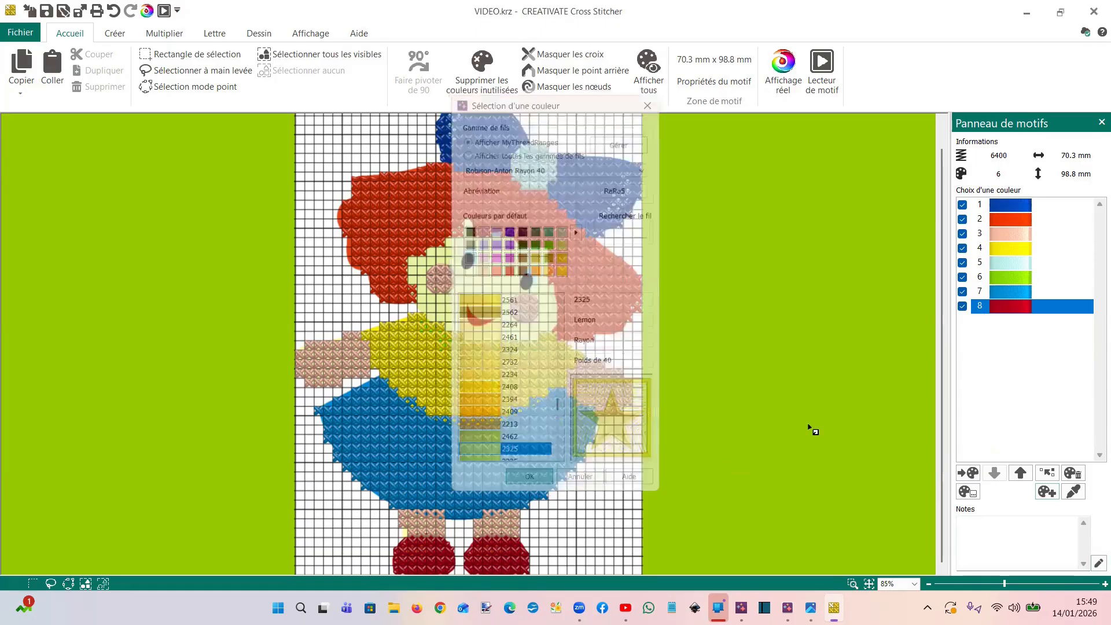
Paint-fill the empty cells around the bow's right side with Lemon crosses, and undo the fill that spills over the face
left_click(1007, 322)
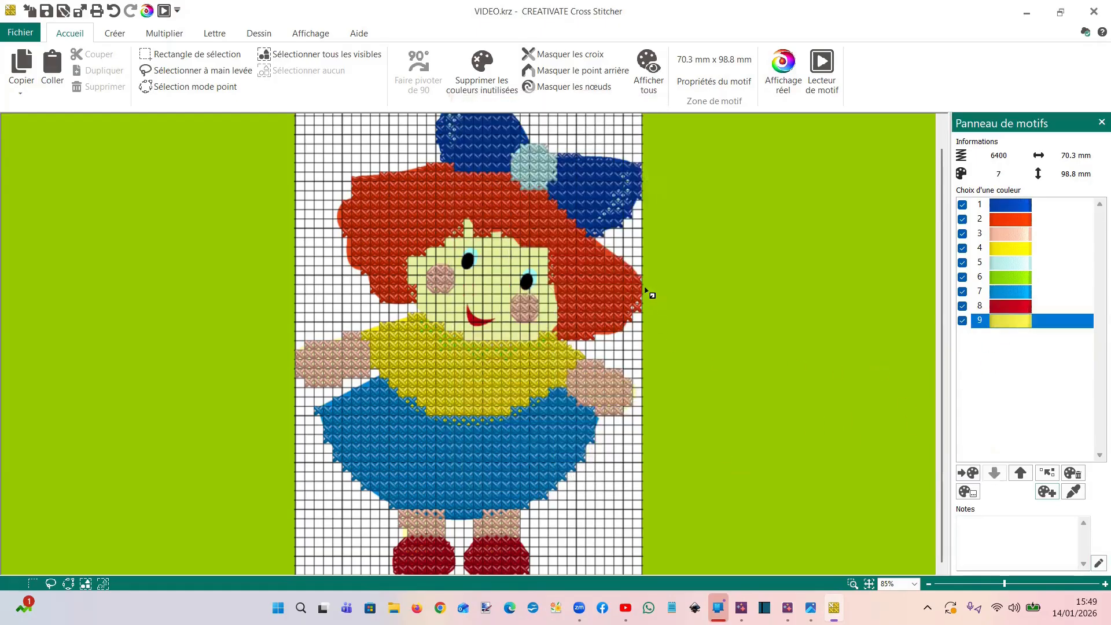
left_click(114, 36)
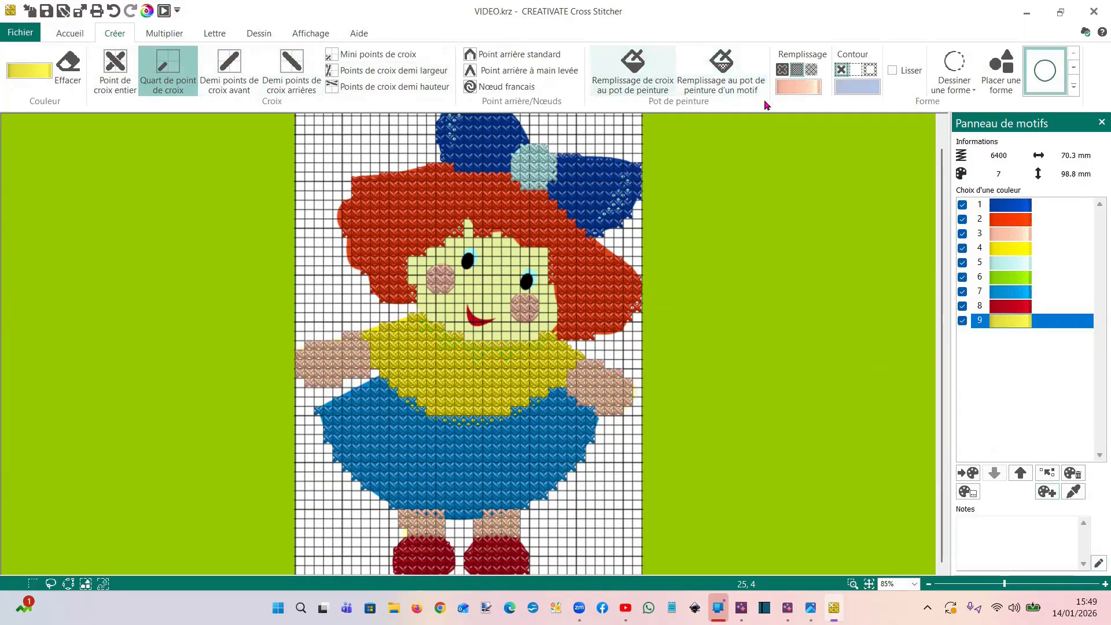
left_click(632, 63)
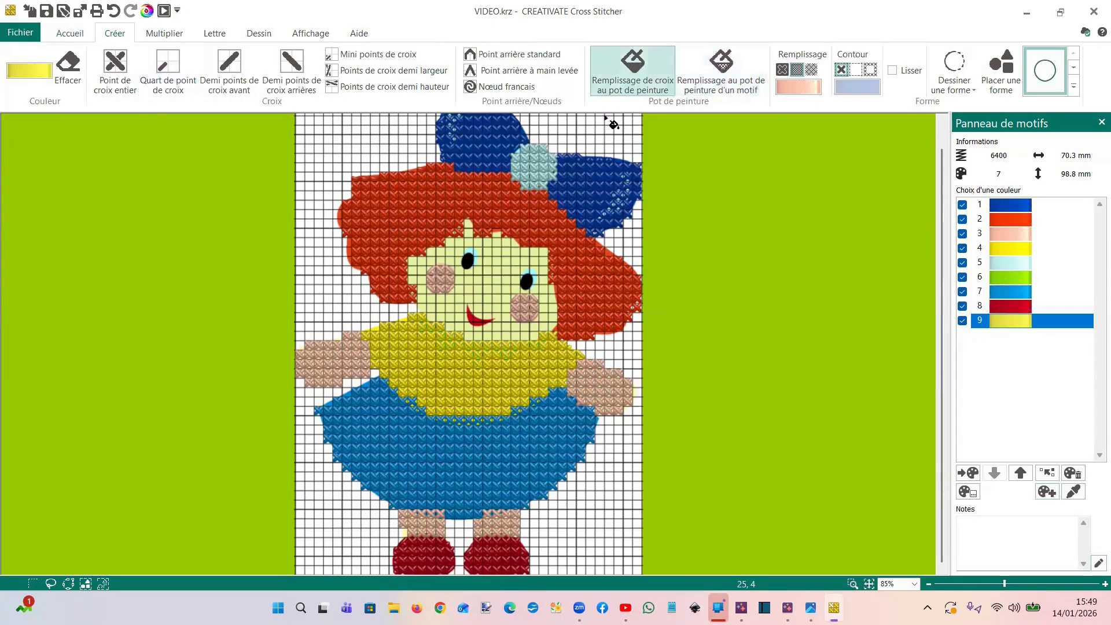
left_click(601, 131)
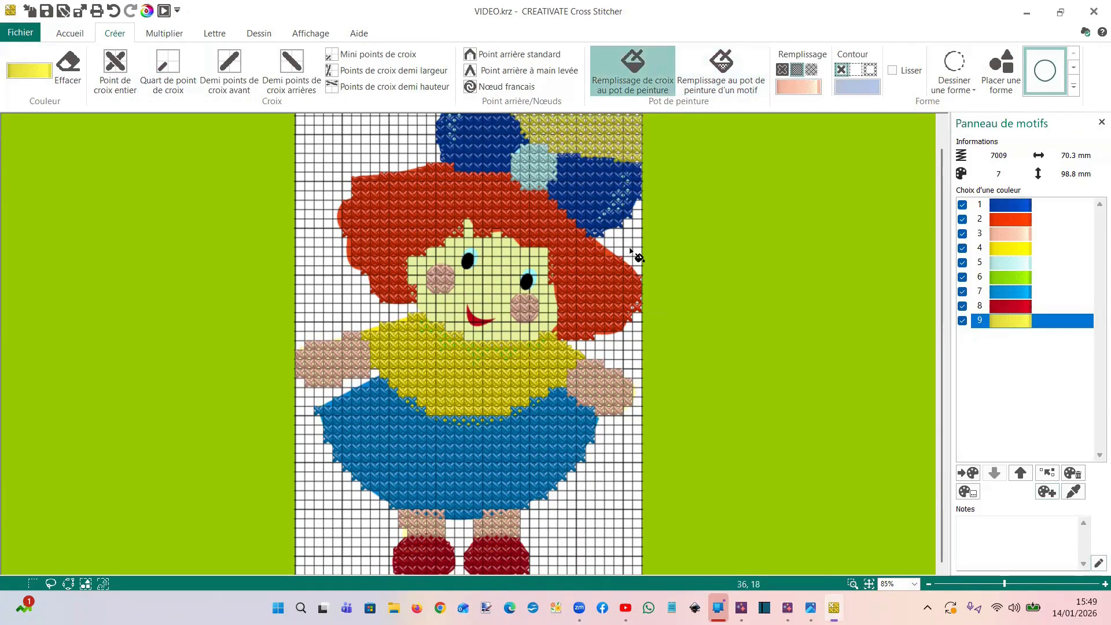
left_click(342, 174)
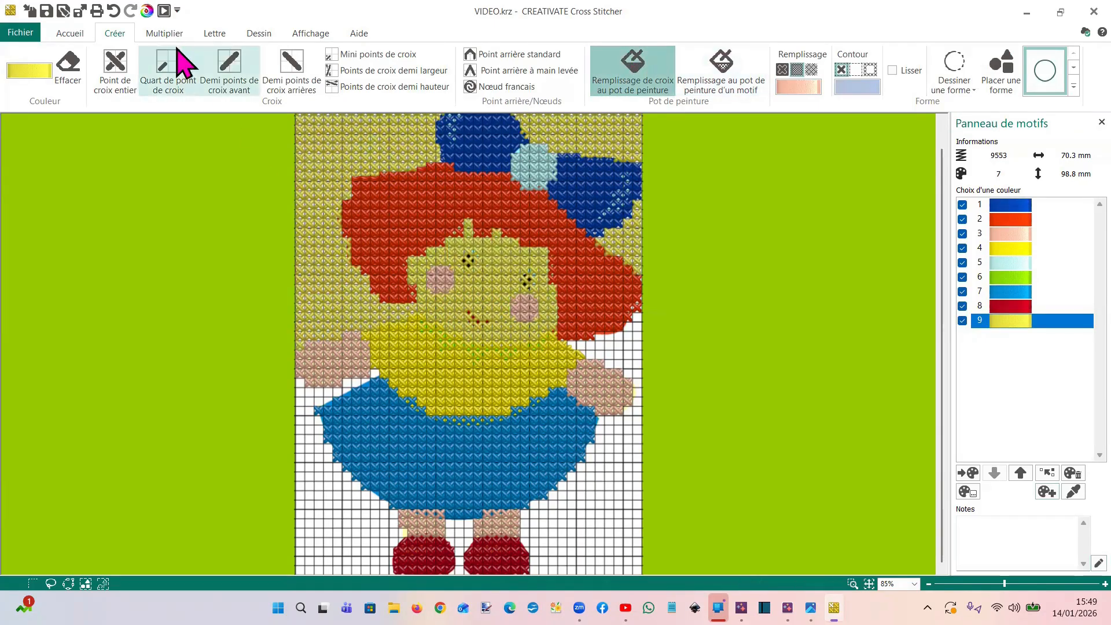
left_click(114, 10)
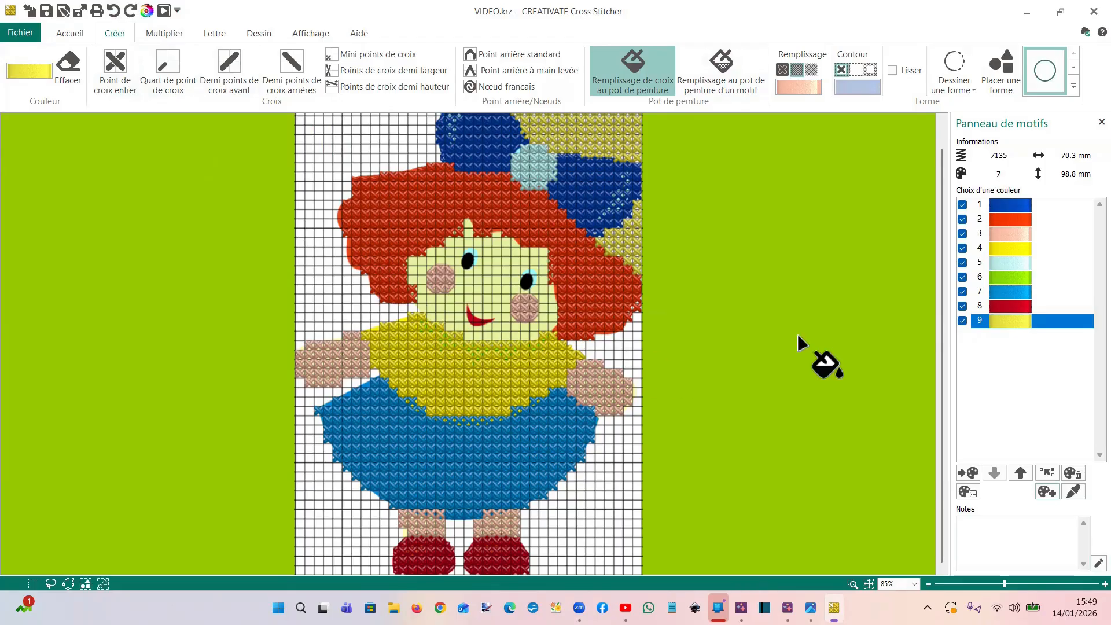
Place full cross stitches in peach colour 3 at the face's edge below the left cheek, and turn on erasing
left_click(1023, 233)
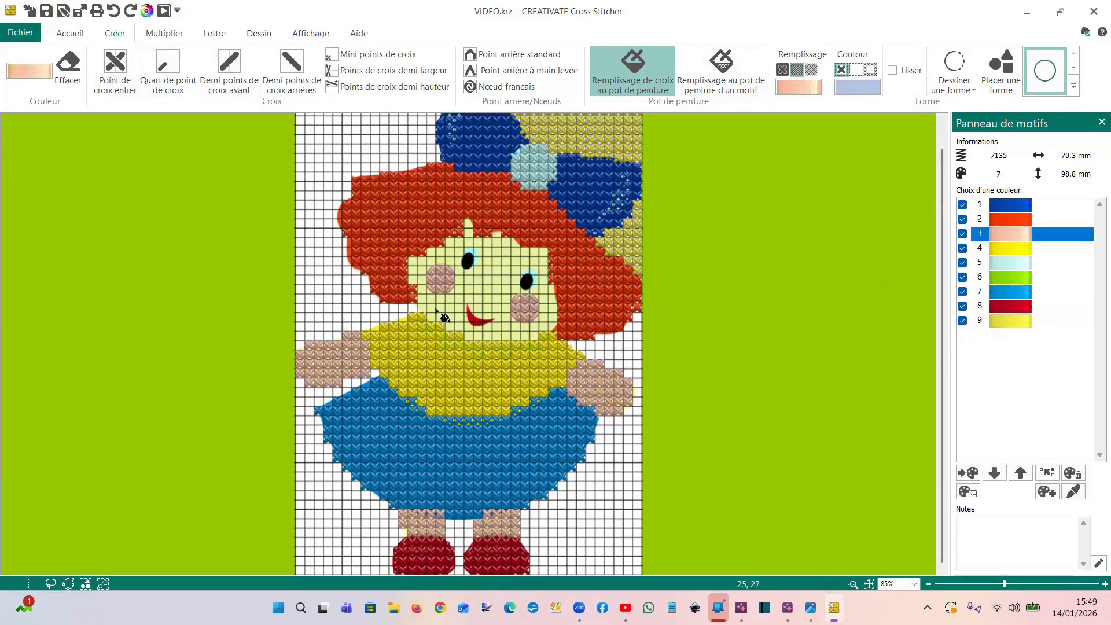
left_click(115, 67)
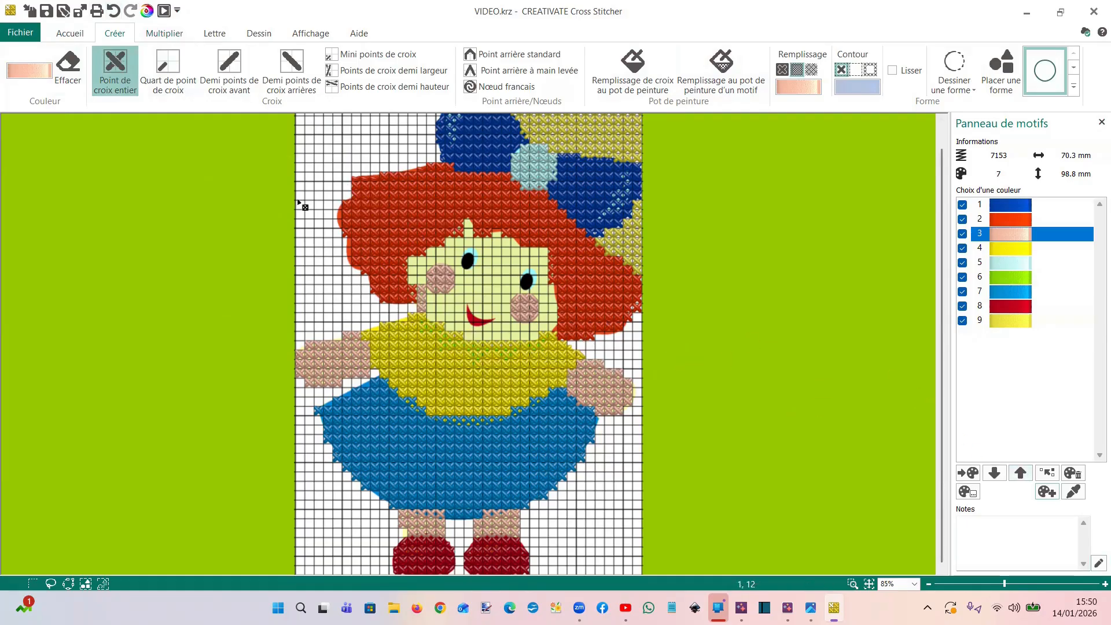
left_click(68, 67)
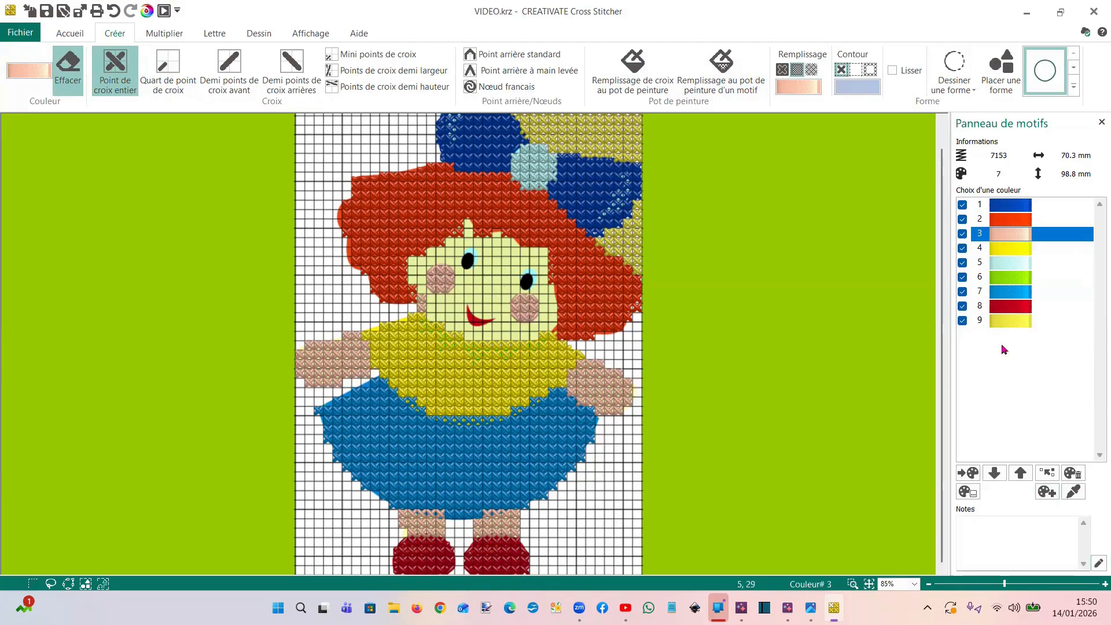
Add thread 2259 Wild Pink to the palette and make it the active colour for cross paint filling
left_click(1047, 491)
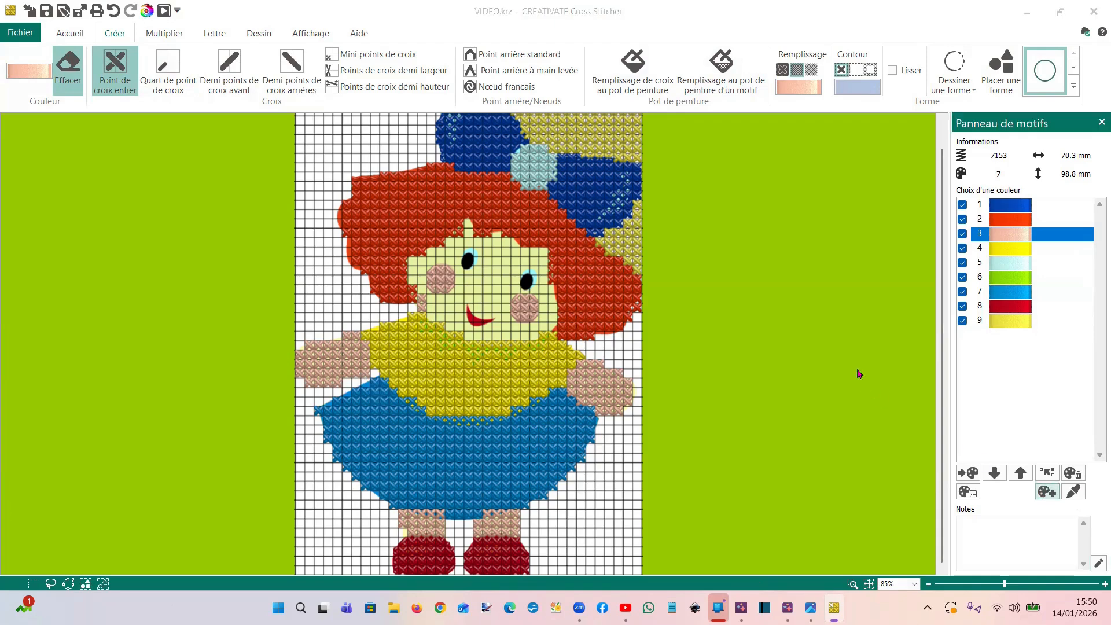
left_click(481, 270)
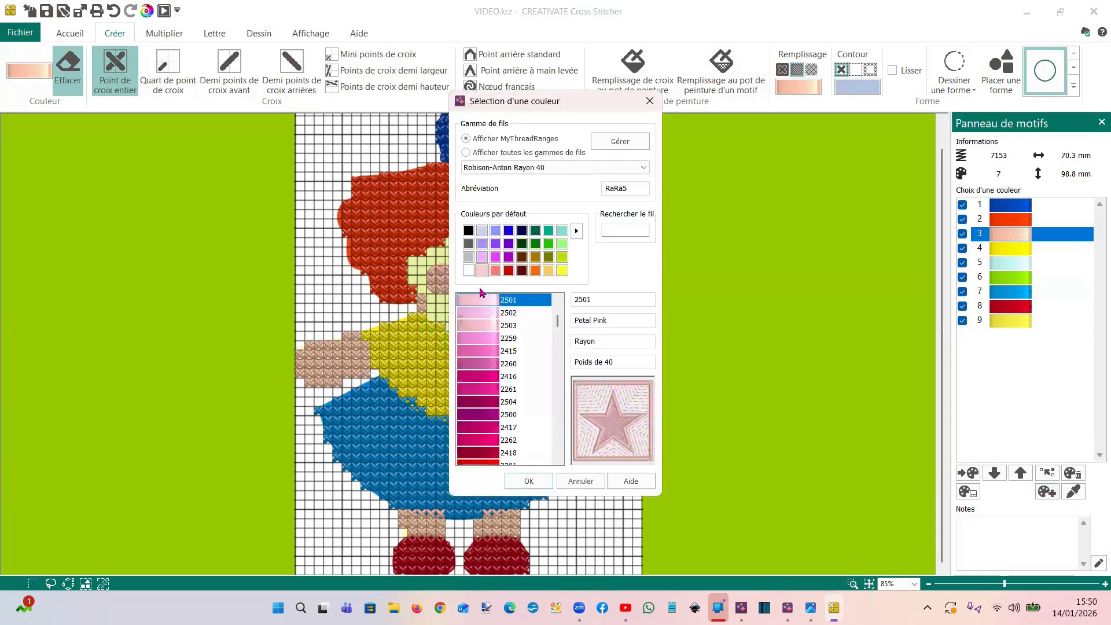
left_click(482, 338)
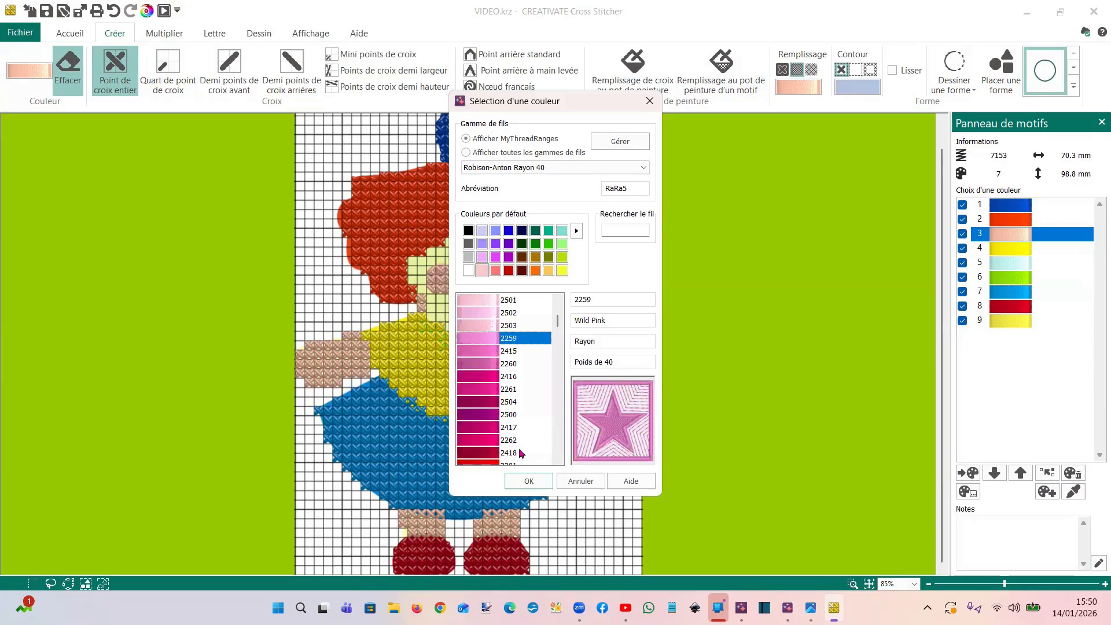
left_click(529, 480)
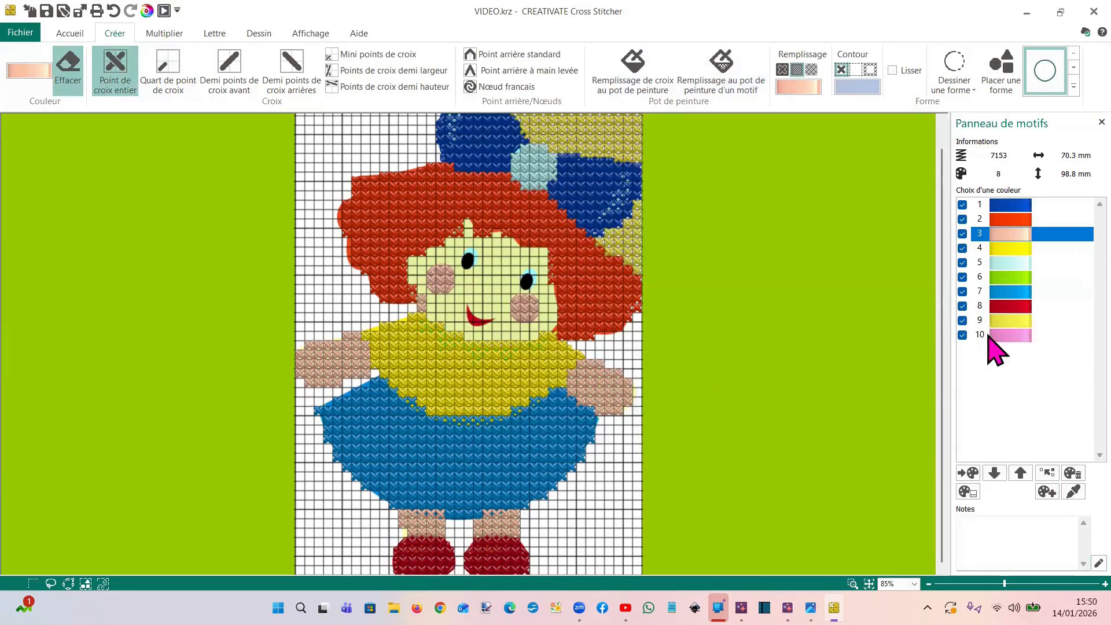
left_click(995, 334)
left_click(624, 87)
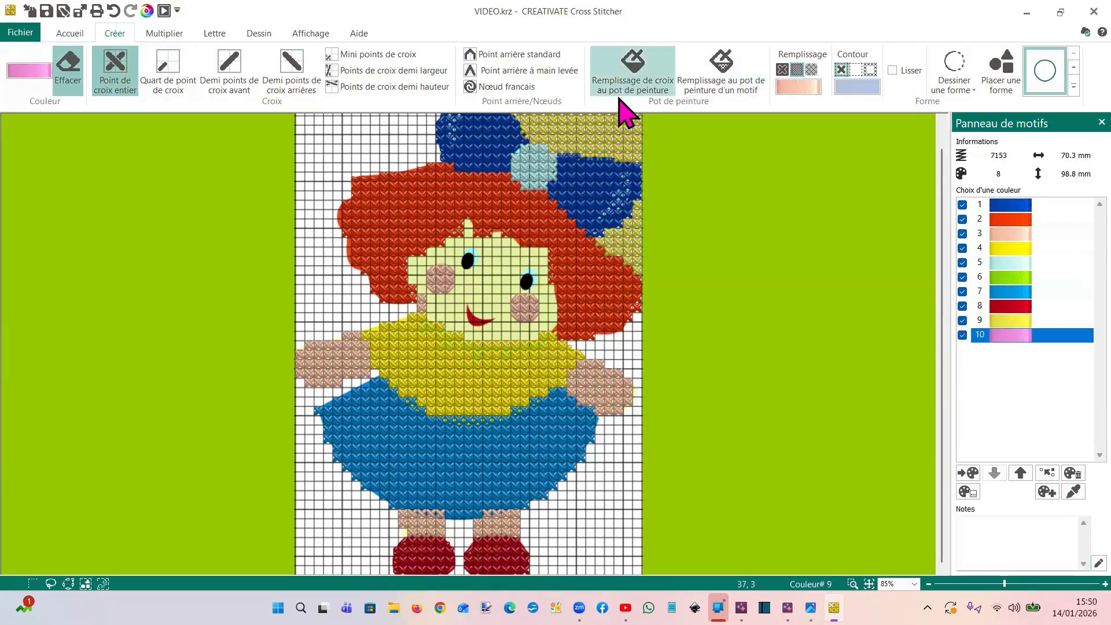
left_click(446, 283)
left_click(448, 285)
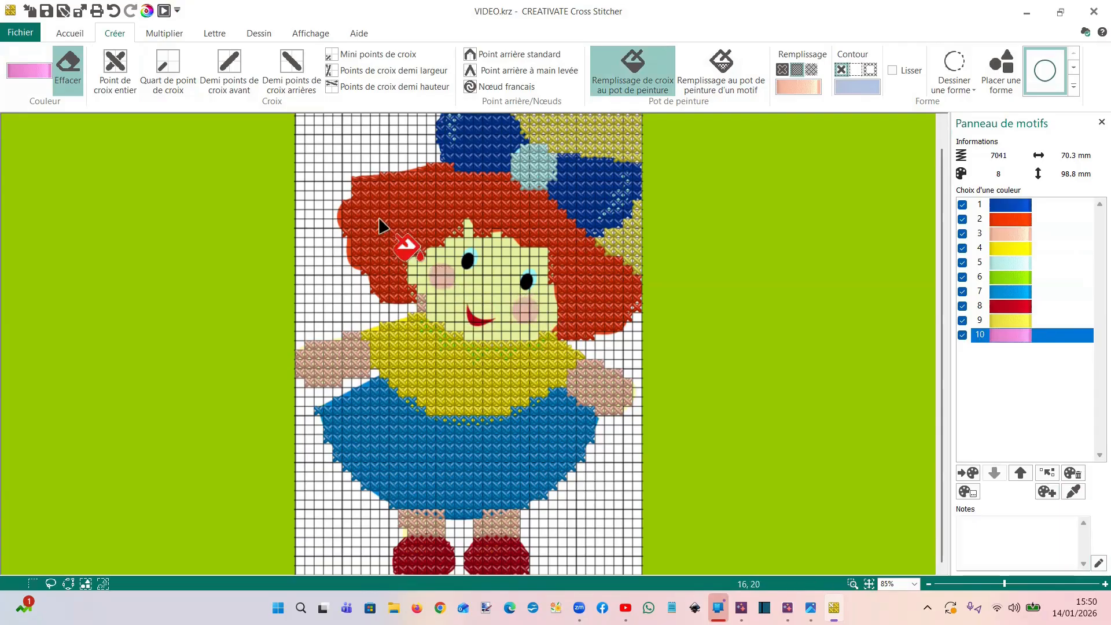
left_click(113, 11)
left_click(112, 12)
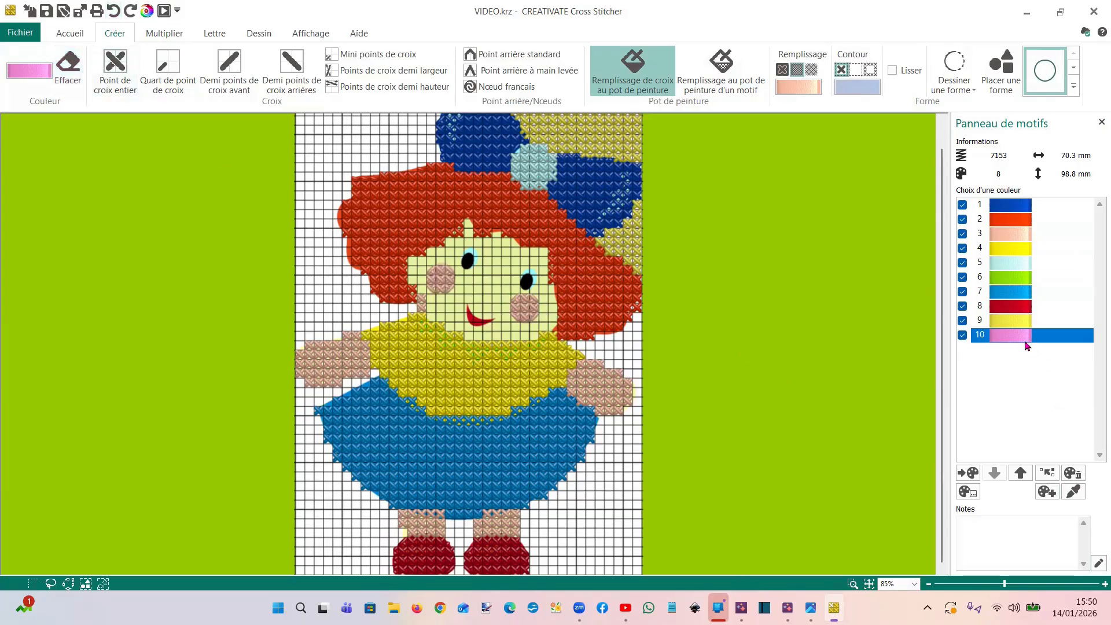
Paint-fill both of the doll's cheeks with Wild Pink crosses
left_click(527, 310)
left_click(441, 282)
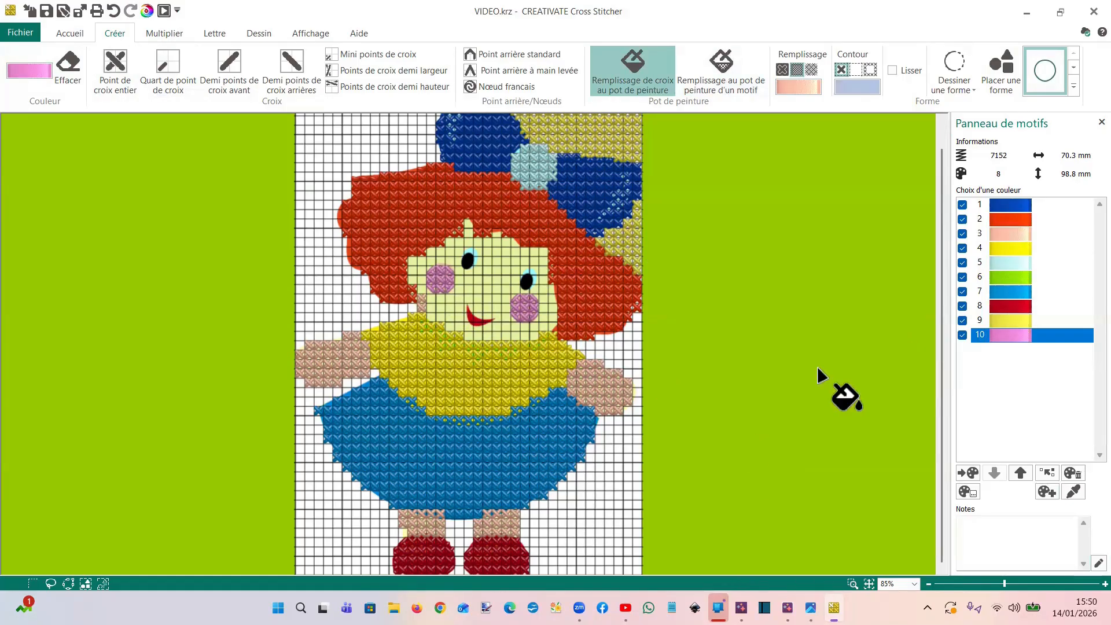
Locate the stitches that use Wild Pink, delete that colour from the palette, and undo the deletion
left_click(1012, 337)
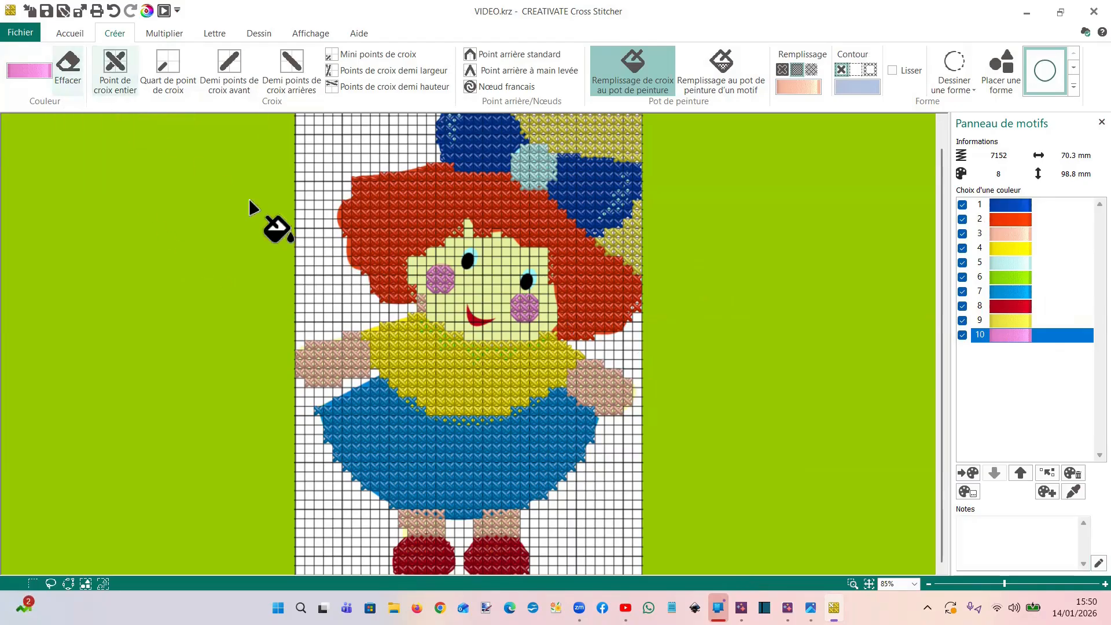
left_click(1014, 340)
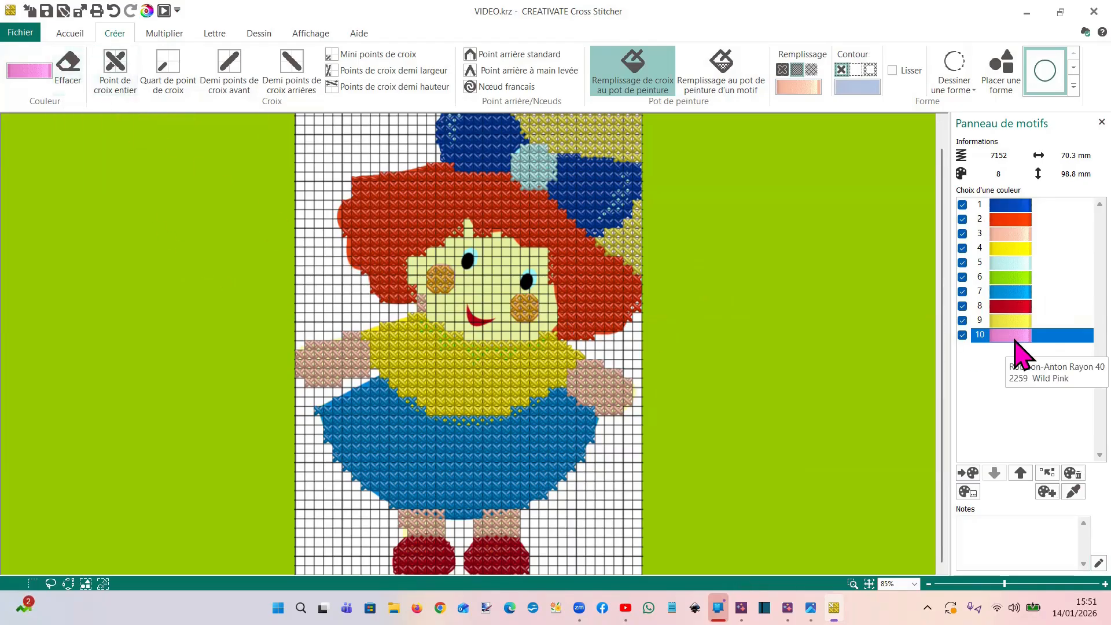
left_click(1071, 474)
left_click(603, 333)
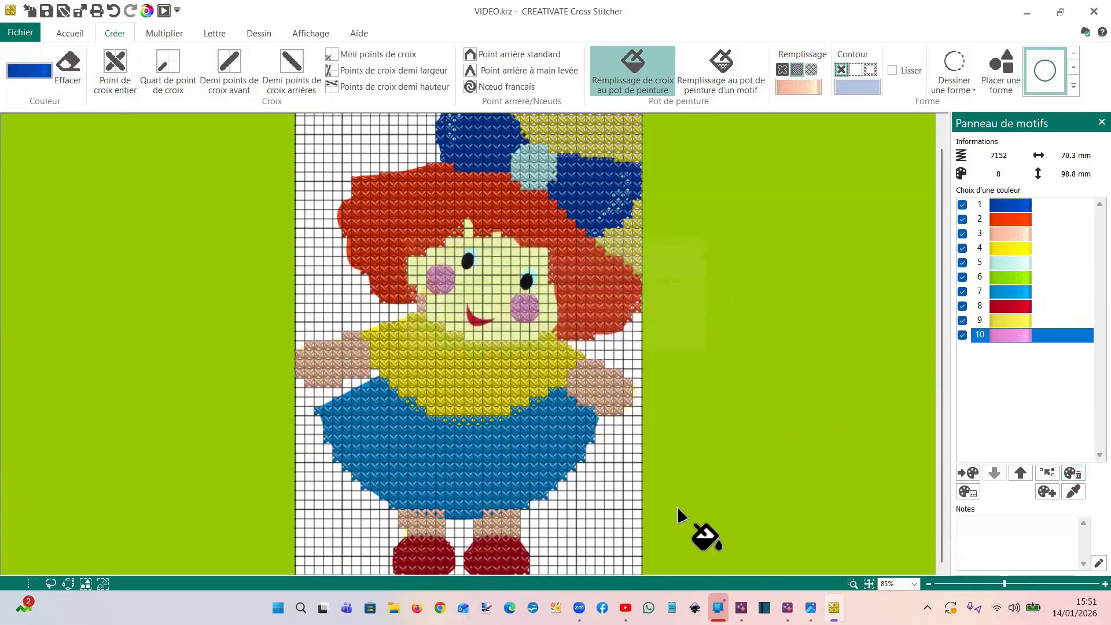
left_click(114, 10)
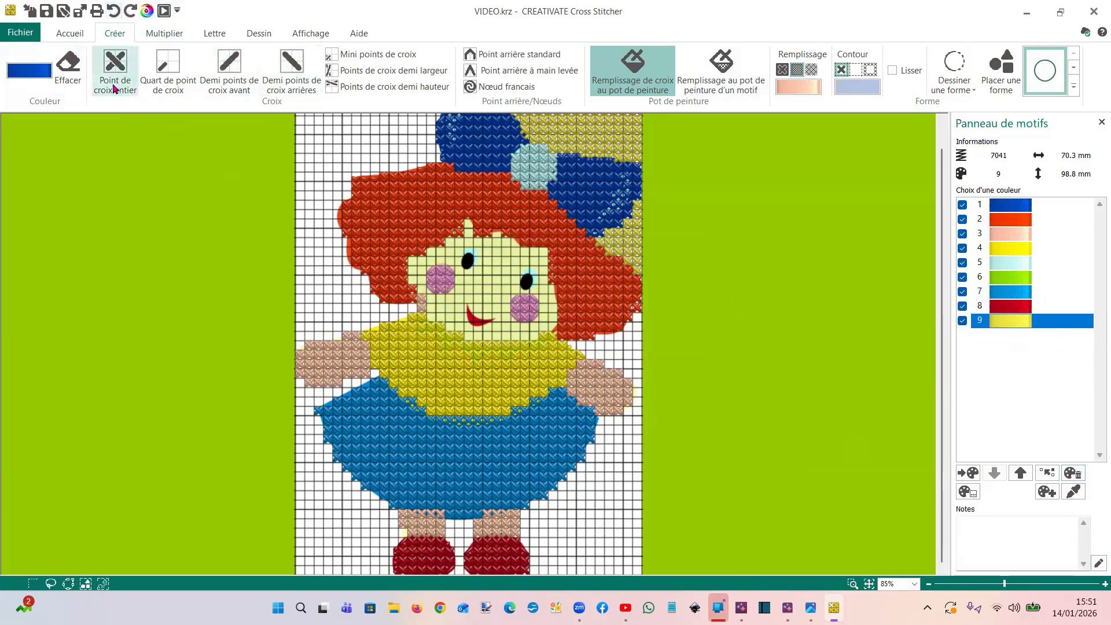
Try erasing the crosses of the doll's right cheek by paint filling, undo it, and switch erasing to full crosses
left_click(65, 64)
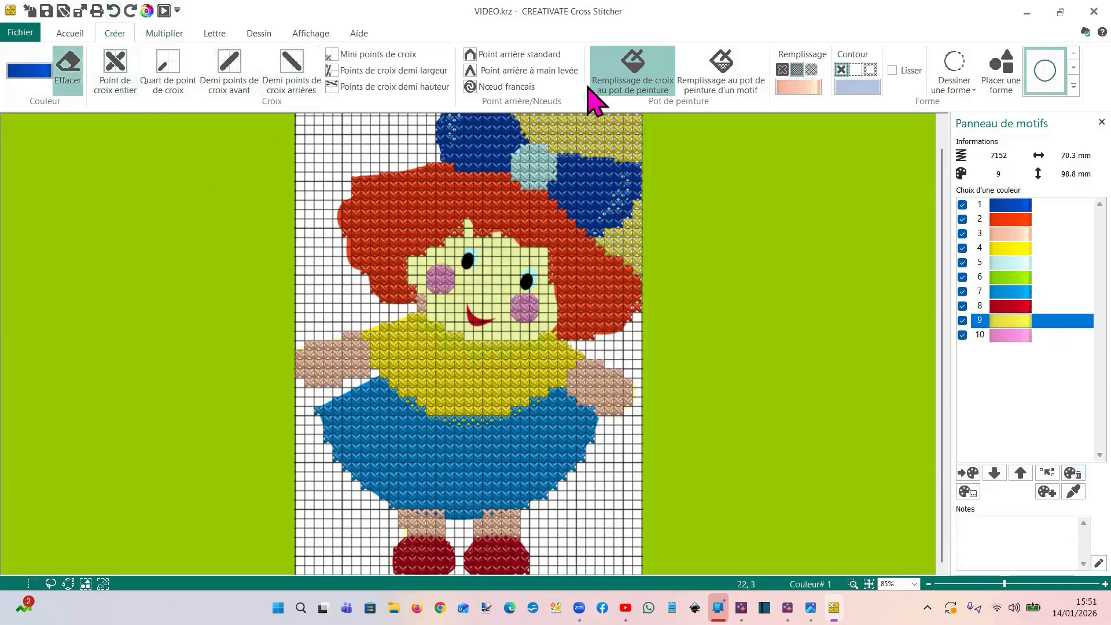
left_click(628, 84)
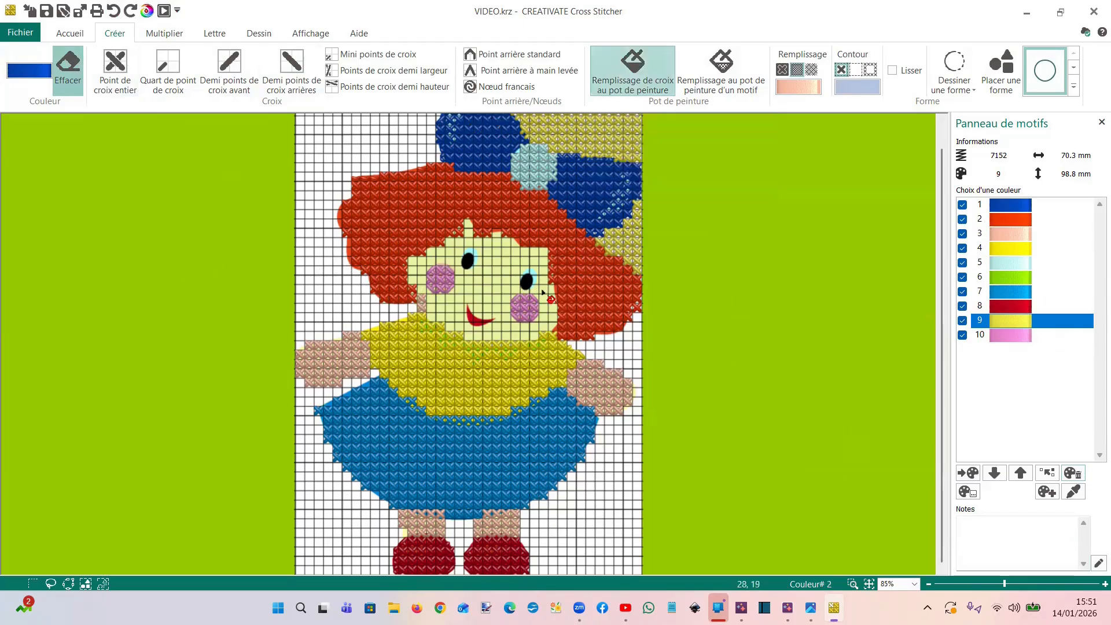
left_click(529, 316)
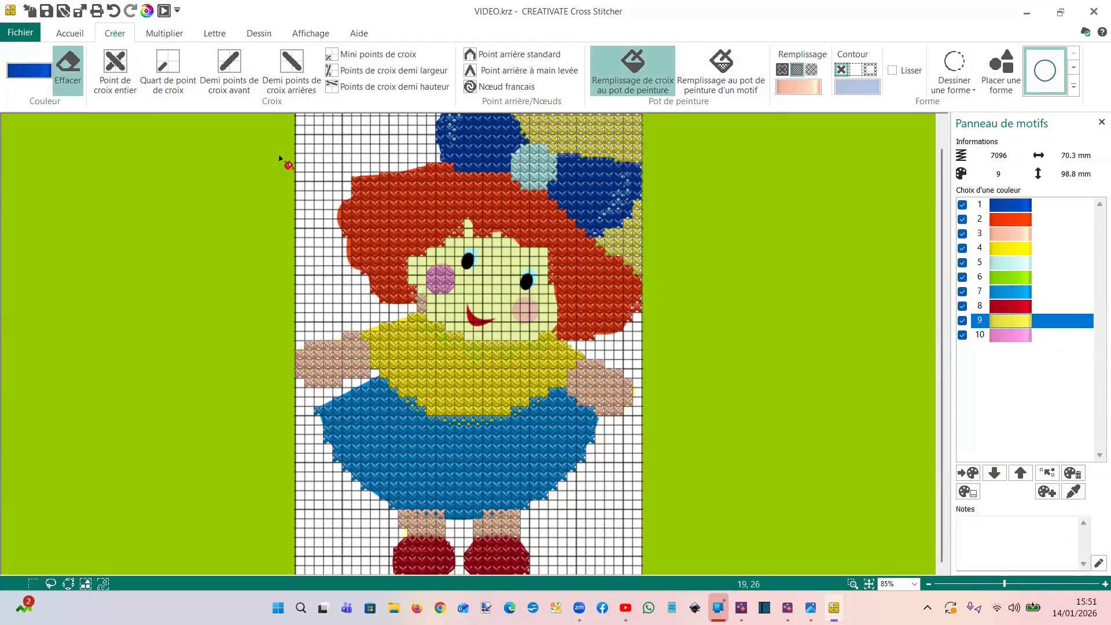
left_click(113, 10)
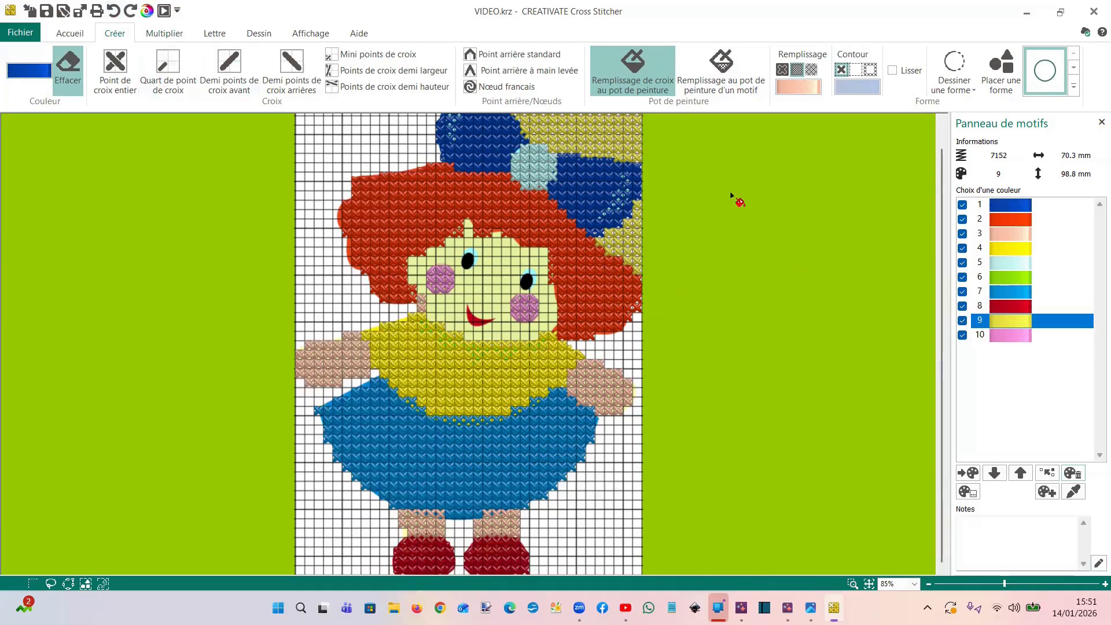
left_click(120, 65)
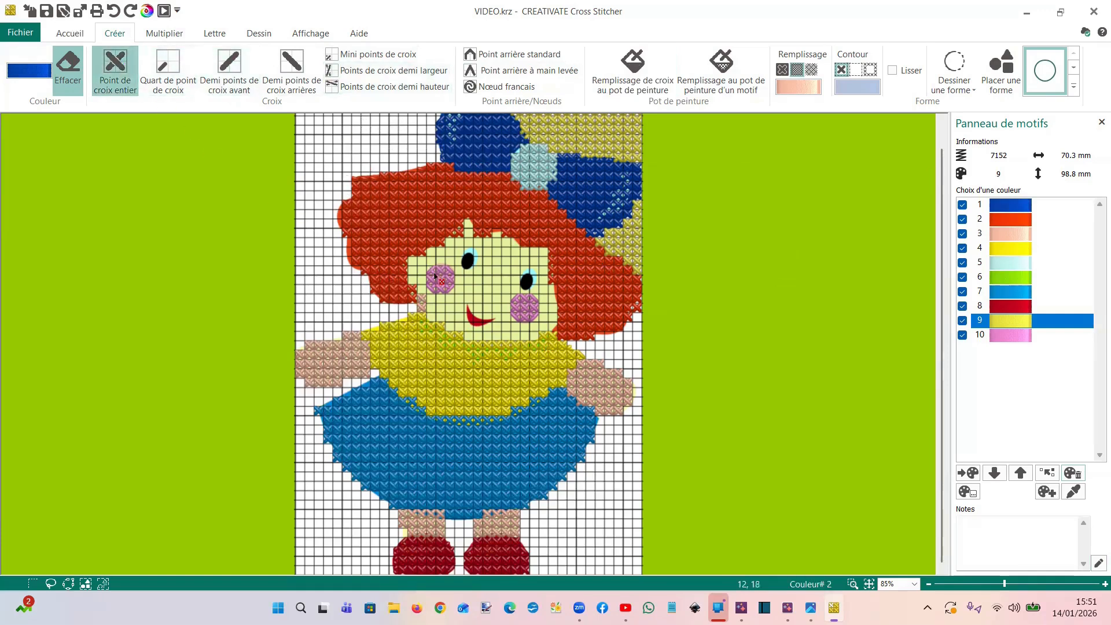
left_click(113, 11)
left_click(131, 11)
Examine the design properties, including the hoop selection and the thread-count options for the crosses, without changing any value
left_click(72, 34)
left_click(711, 83)
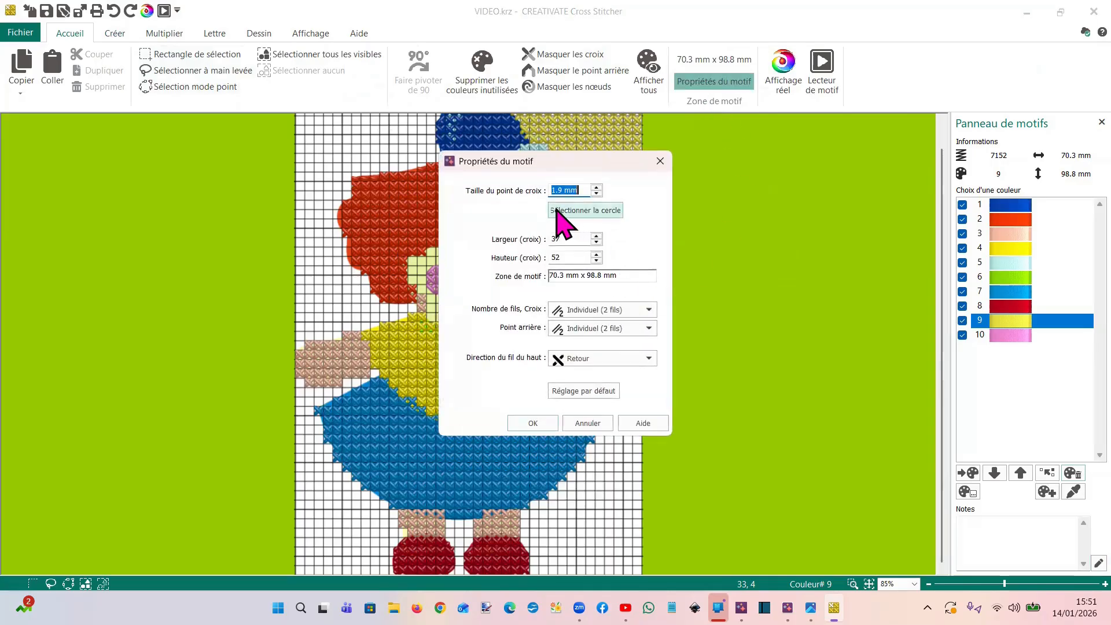
left_click(577, 211)
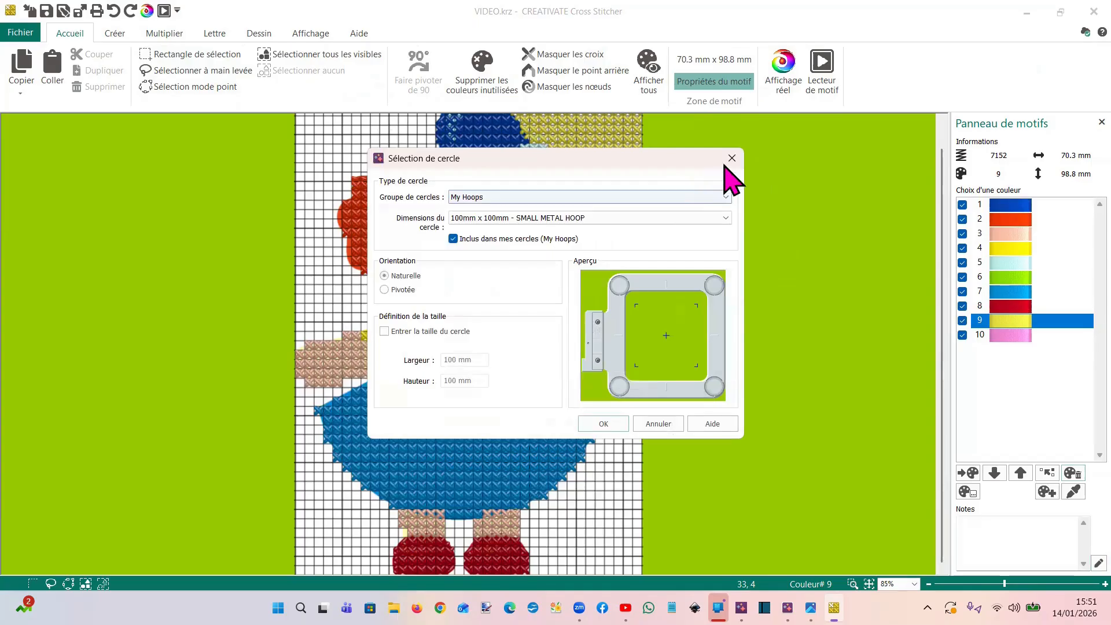
left_click(727, 163)
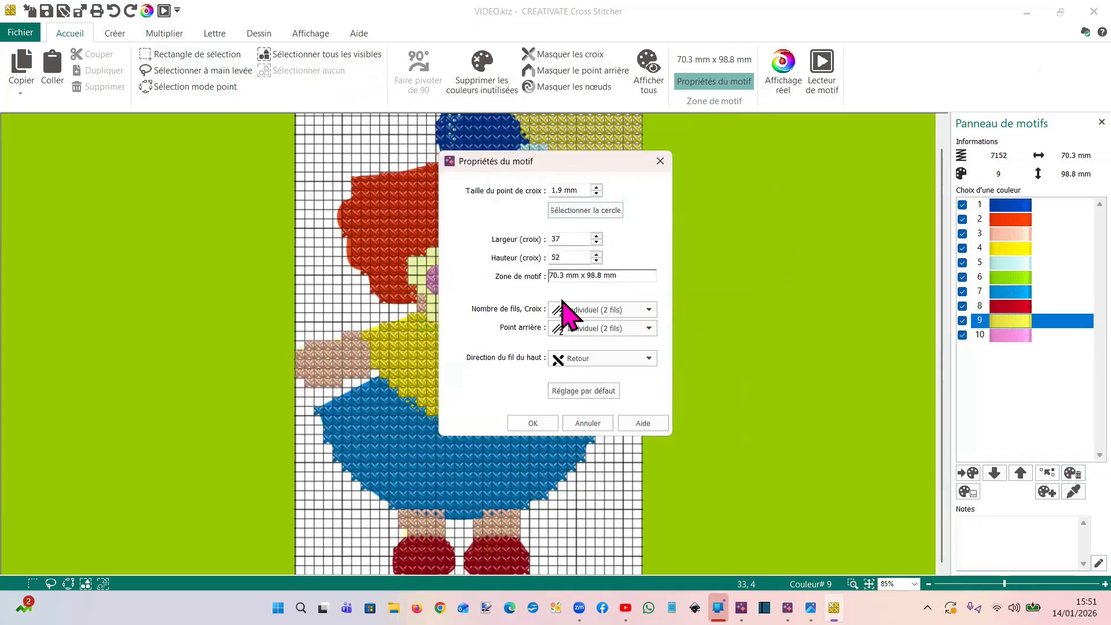
left_click(591, 311)
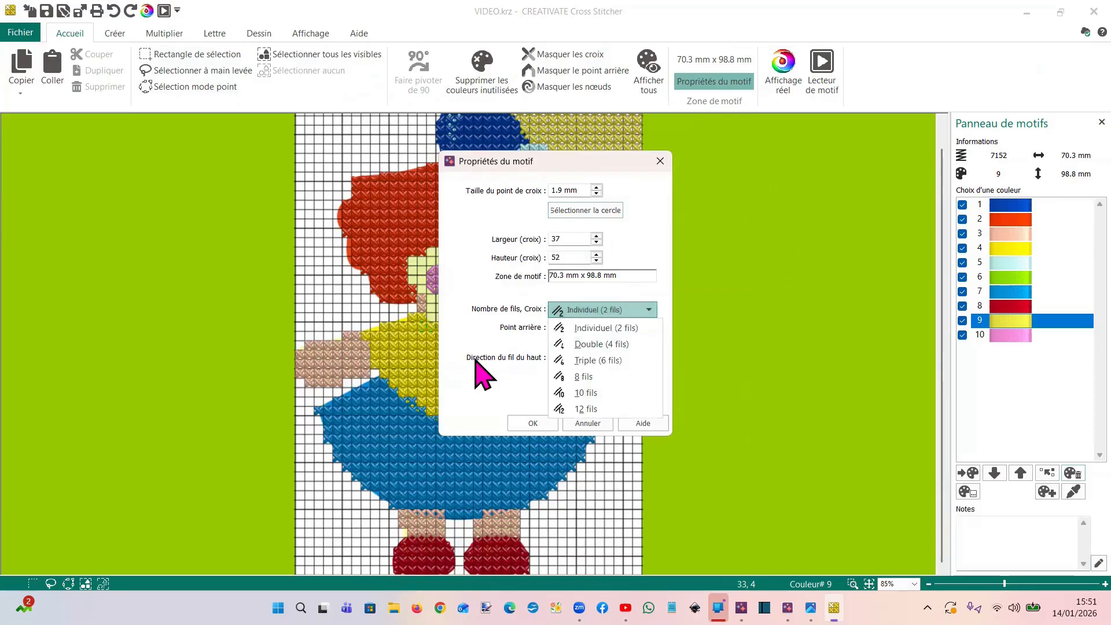
left_click(528, 425)
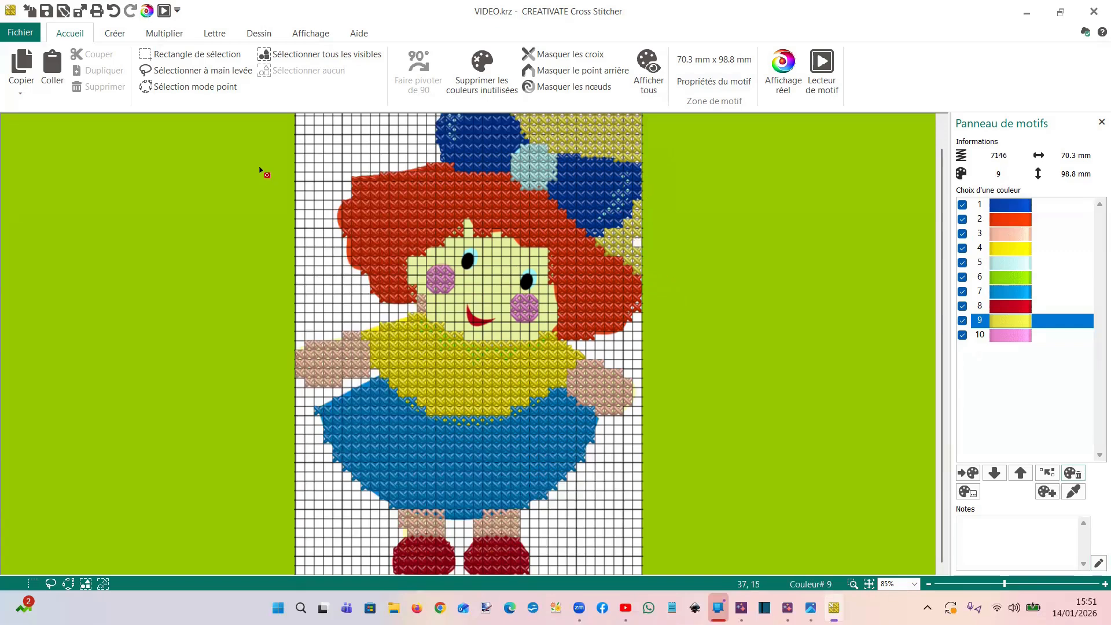
View the available stitch and fill colours, and erase rows of full crosses from the yellow background above the bow
left_click(114, 34)
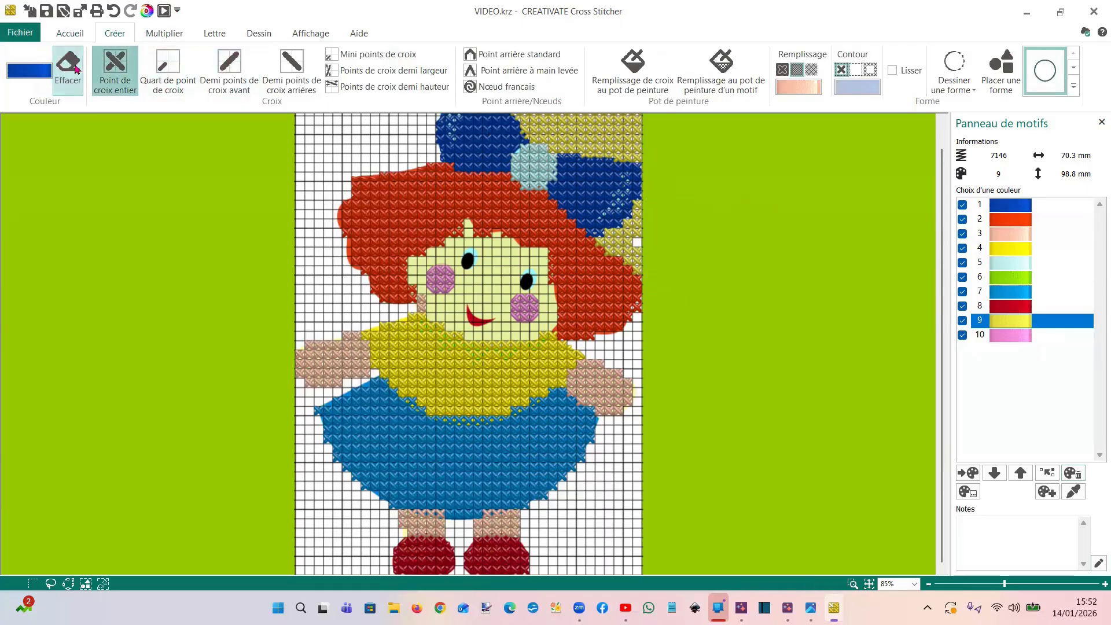
left_click(27, 75)
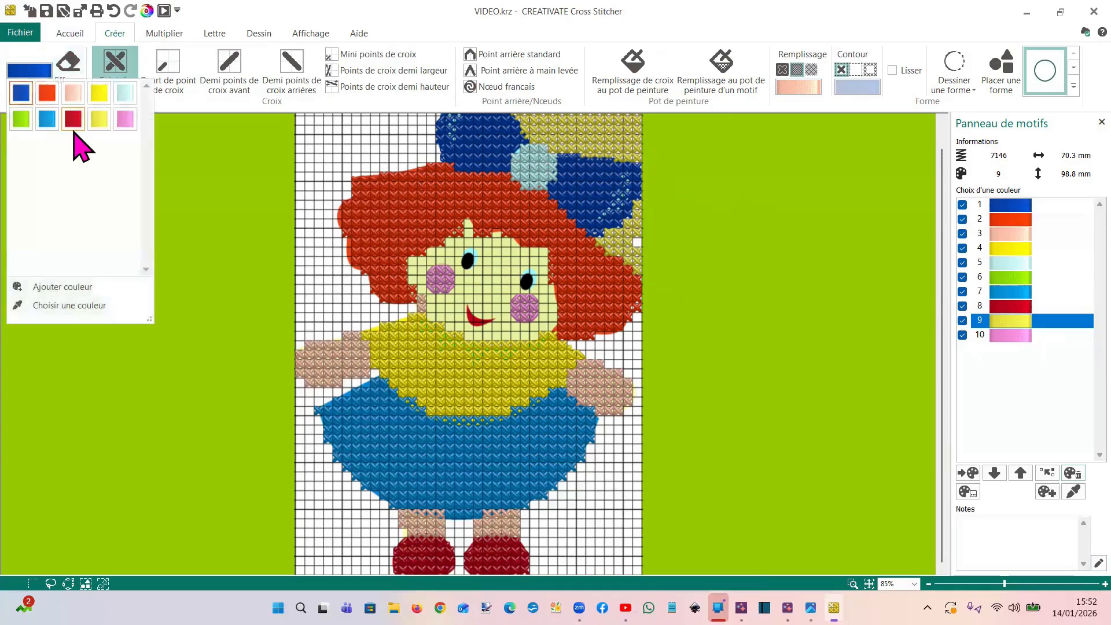
left_click(805, 89)
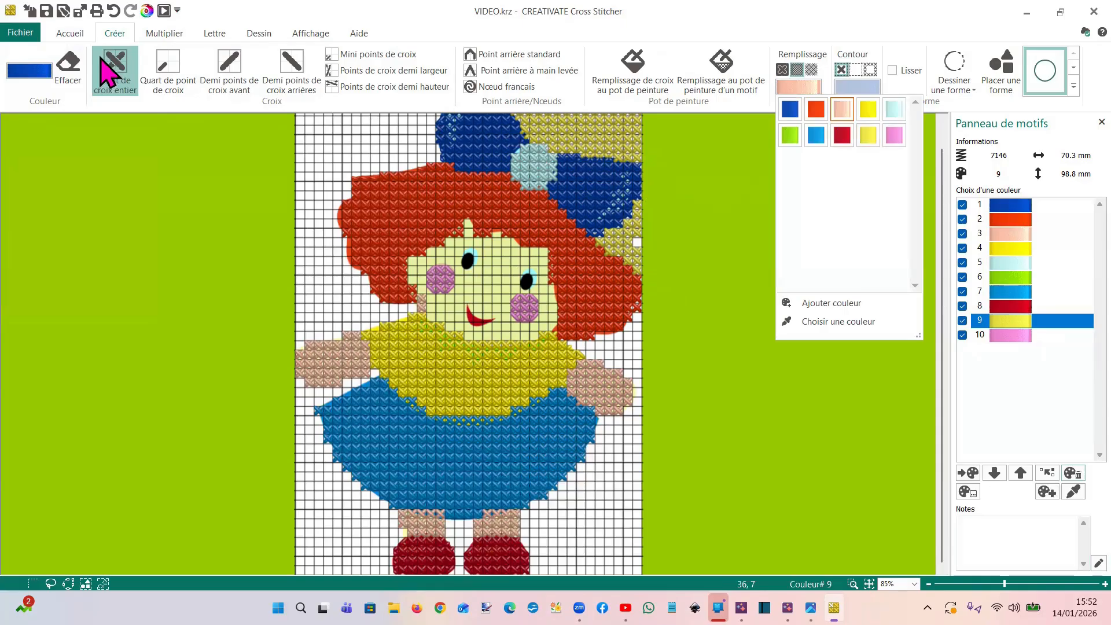
left_click(70, 72)
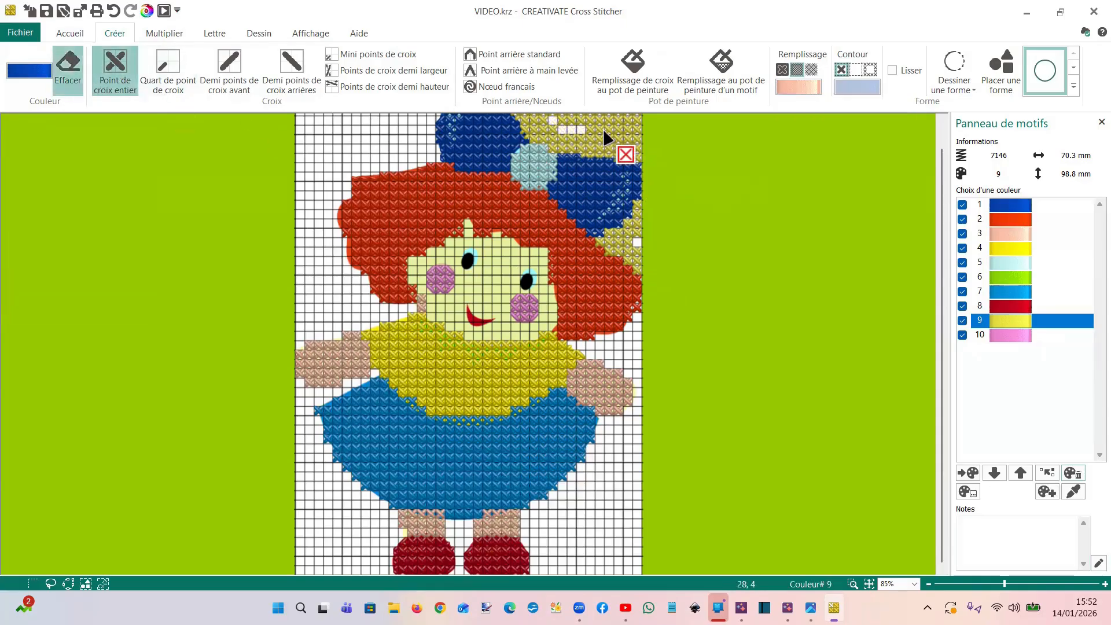
mouse_move(628, 120)
left_mouse_down()
mouse_move(640, 117)
mouse_move(528, 121)
left_mouse_up()
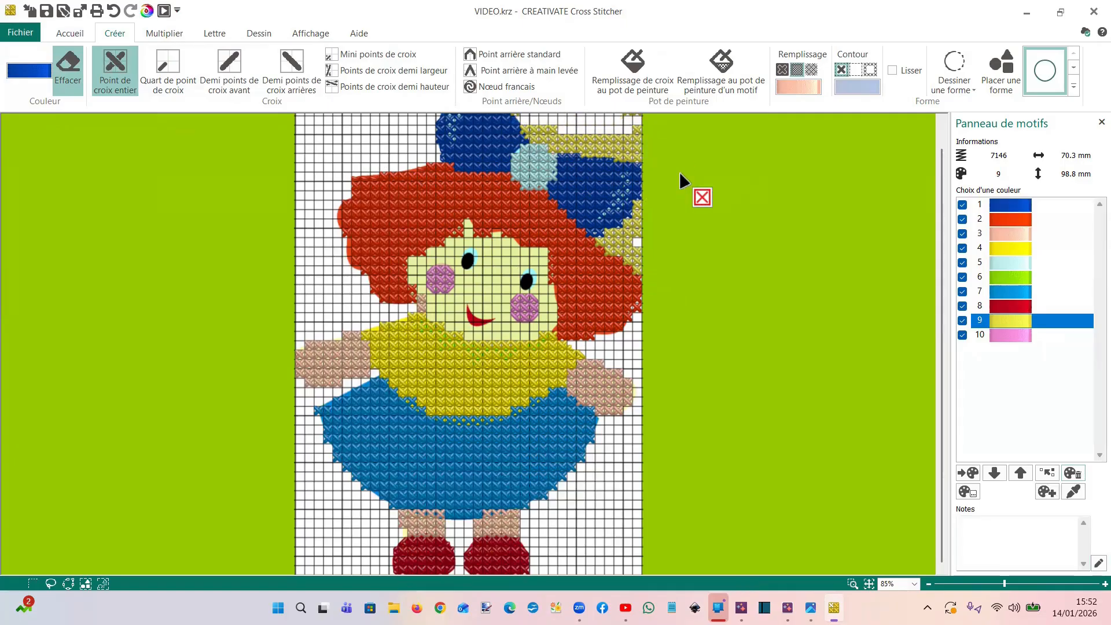
Add a coral Robison-Anton Rayon 40 thread to the palette and make it the active colour for cross paint filling
left_click(1047, 492)
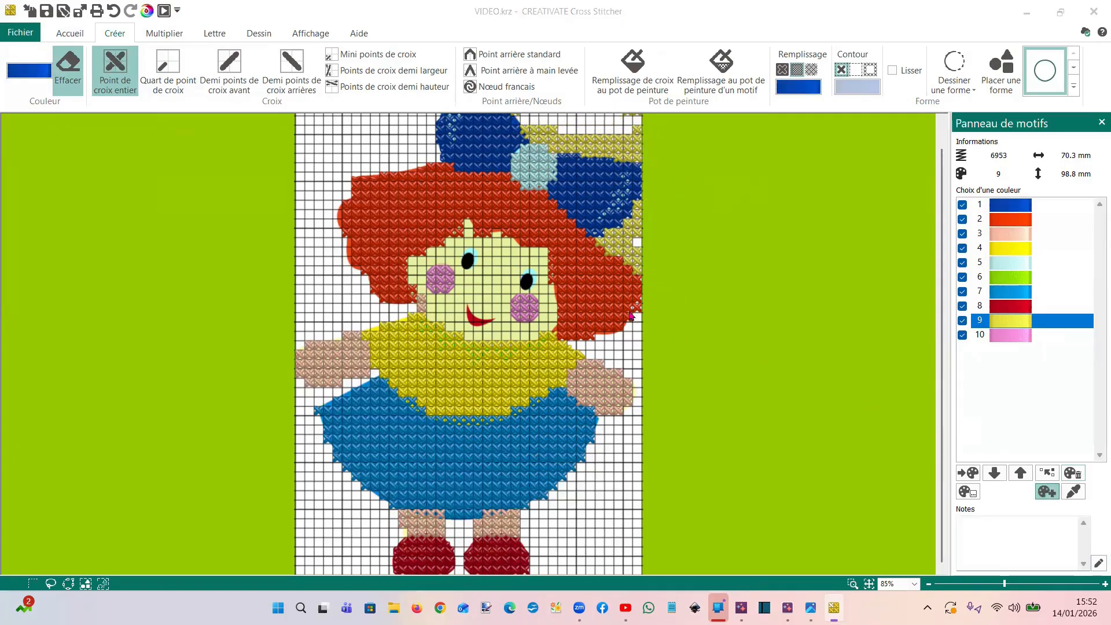
scroll(486, 365, "down", 5)
scroll(486, 366, "down", 2)
left_click(486, 363)
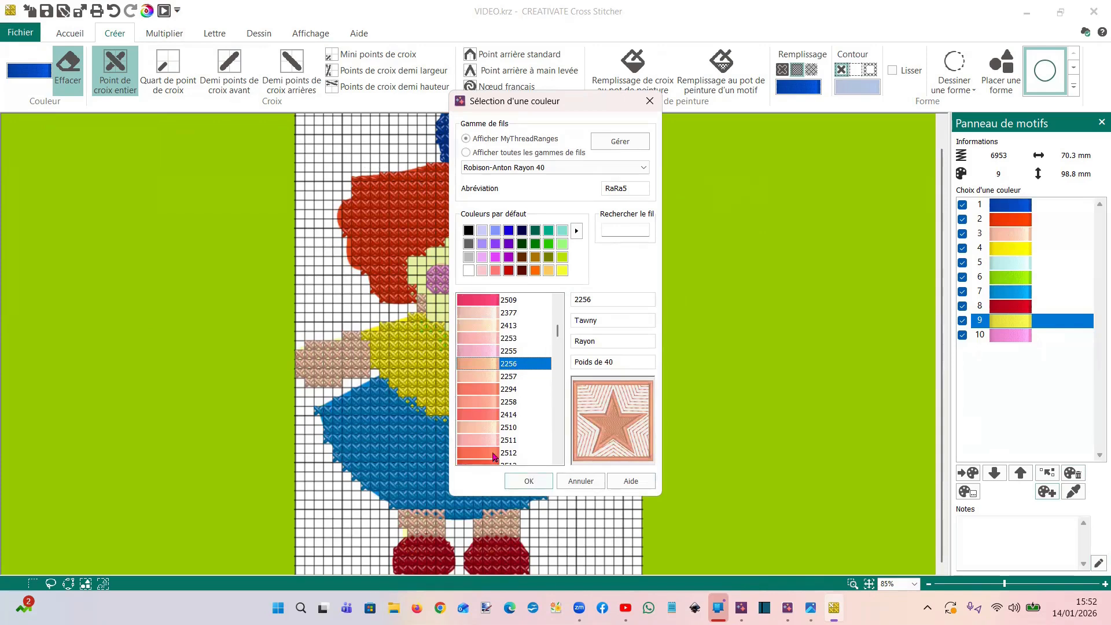
left_click(527, 481)
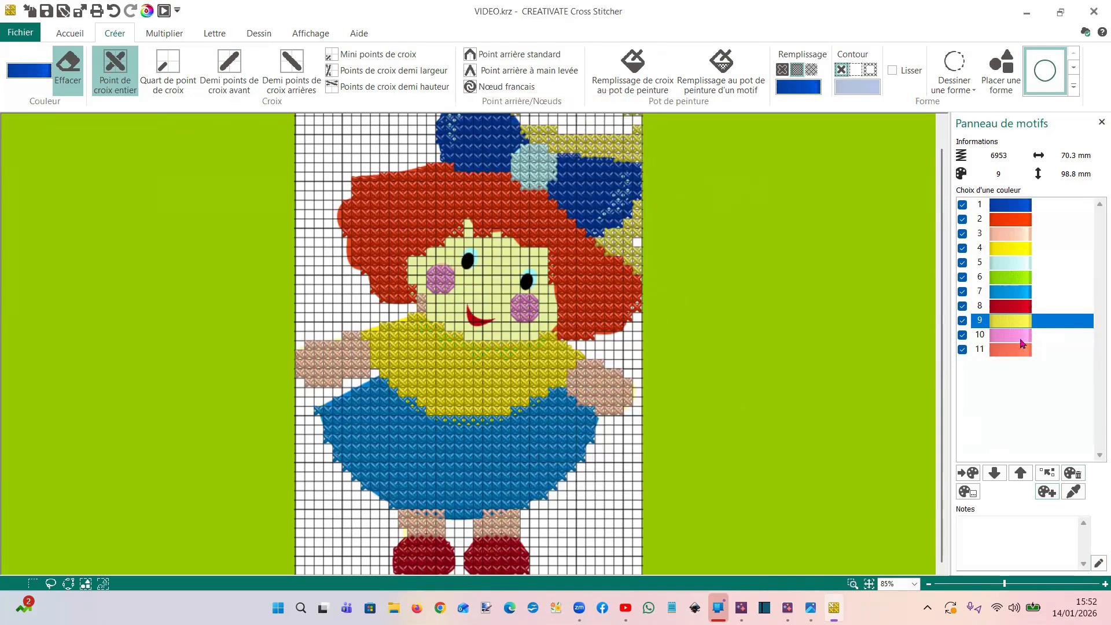
left_click(1022, 344)
left_click(632, 67)
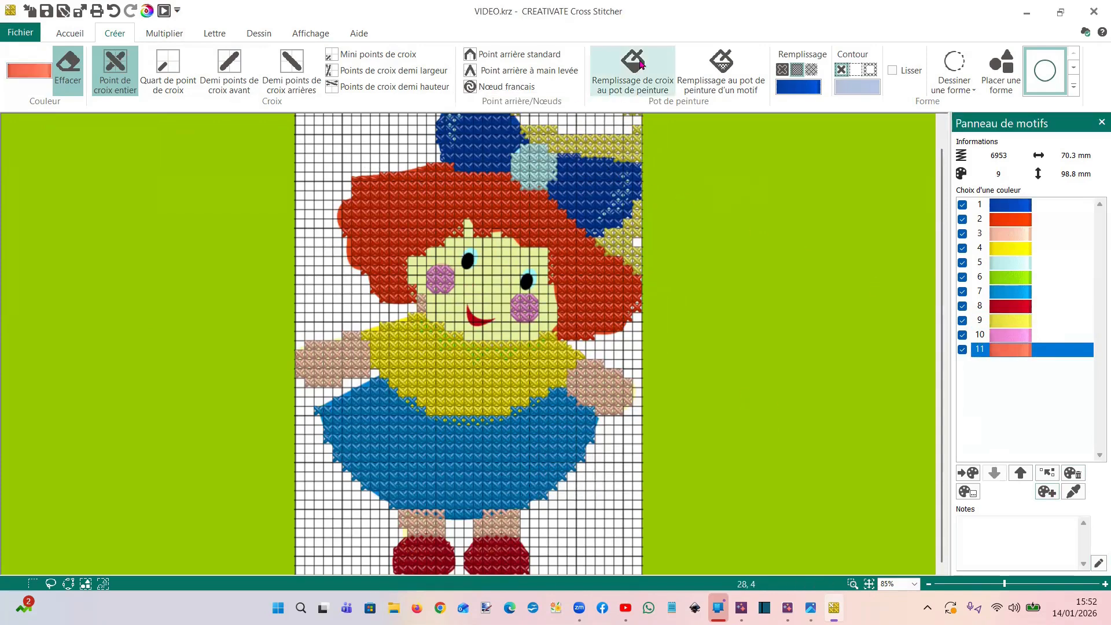
Turn off erasing and undo the paint-fill erasure of the yellow background beside the bow
left_click(581, 139)
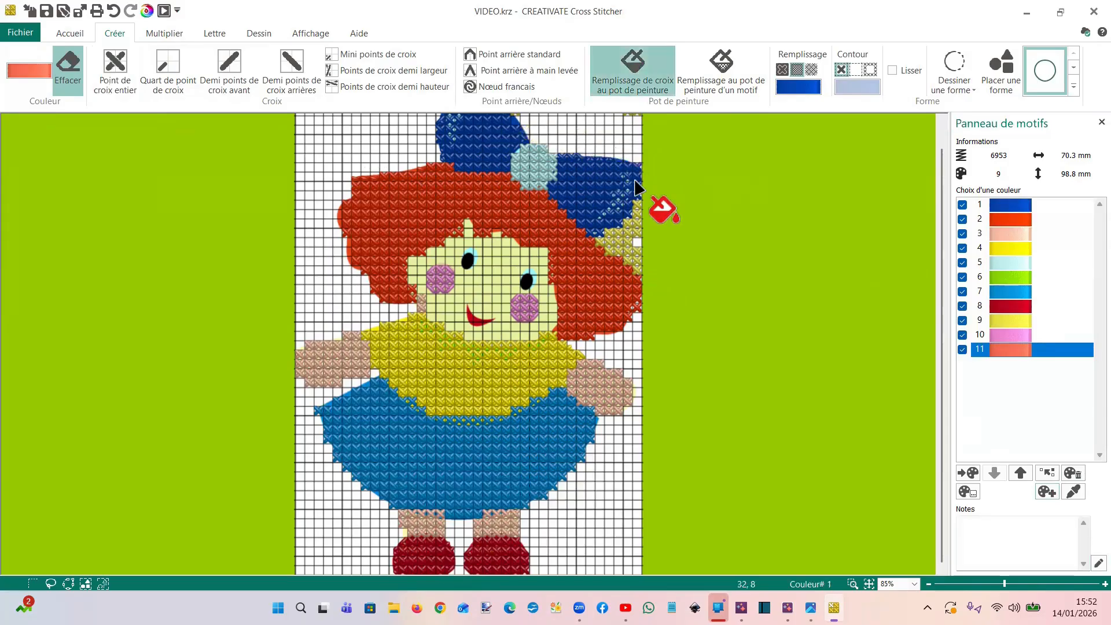
left_click(68, 61)
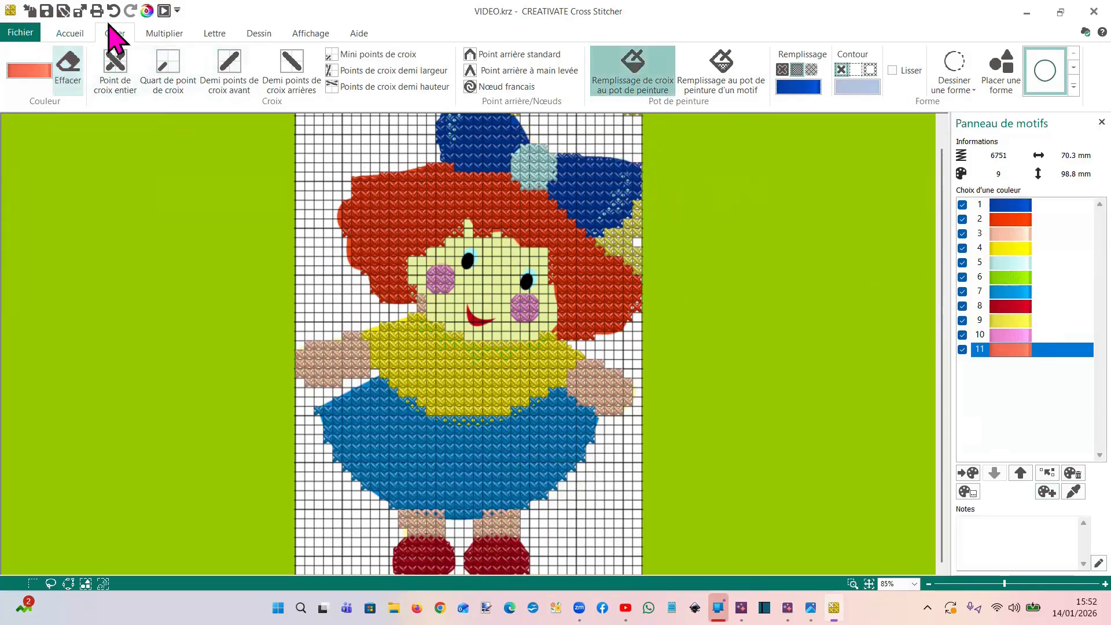
left_click(114, 10)
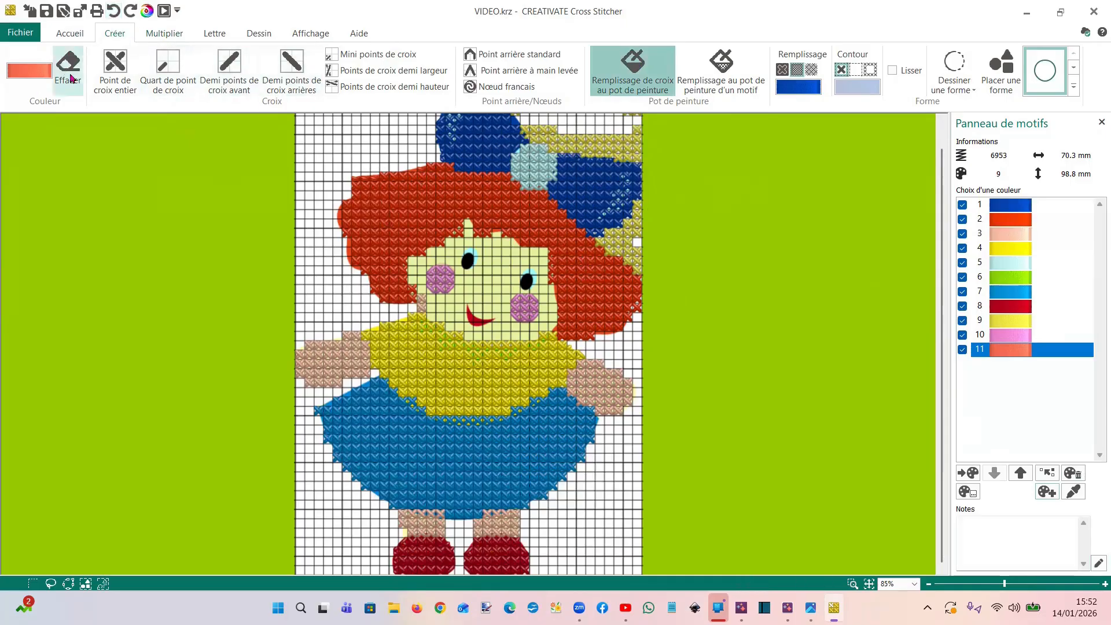
Paint-fill the yellow background areas around the bow and the erased gaps above it with coral colour 11
left_click(602, 148)
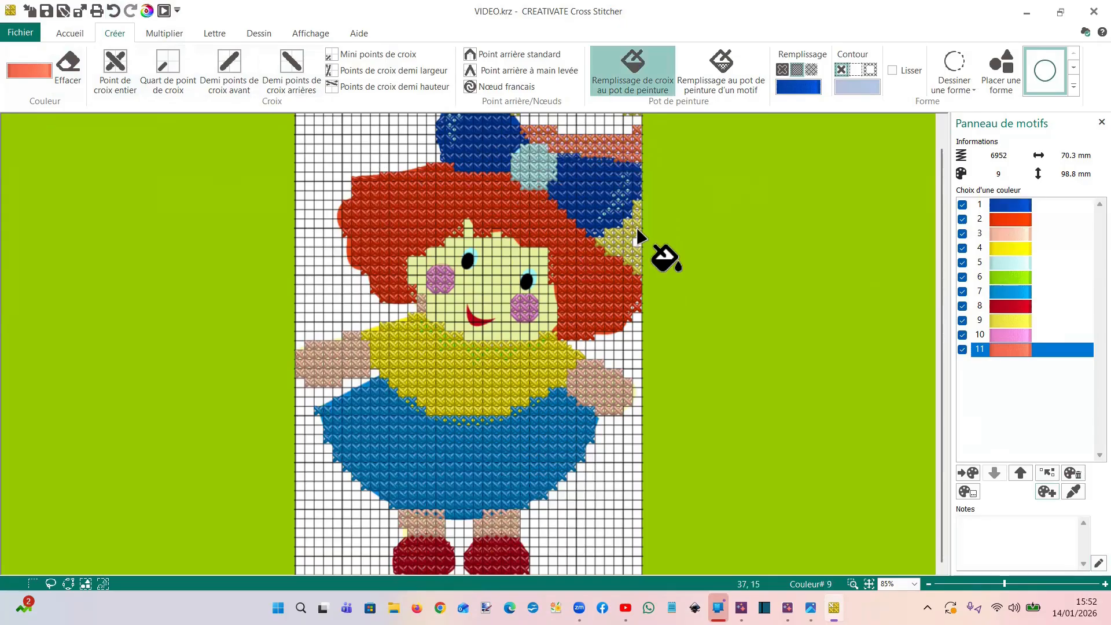
left_click(616, 86)
left_click(621, 250)
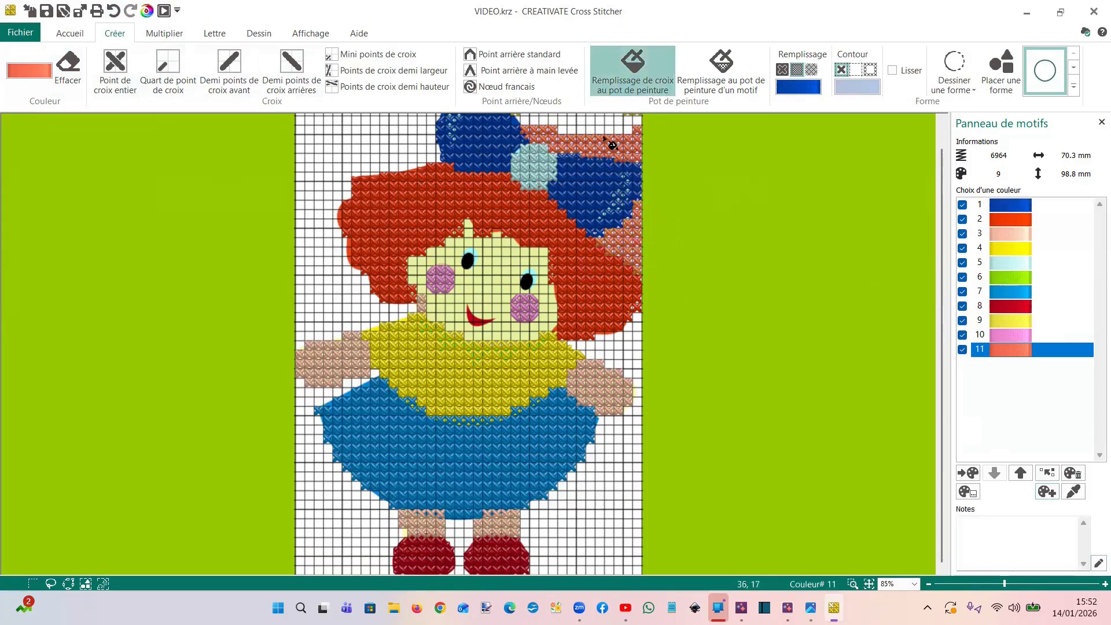
left_click(633, 129)
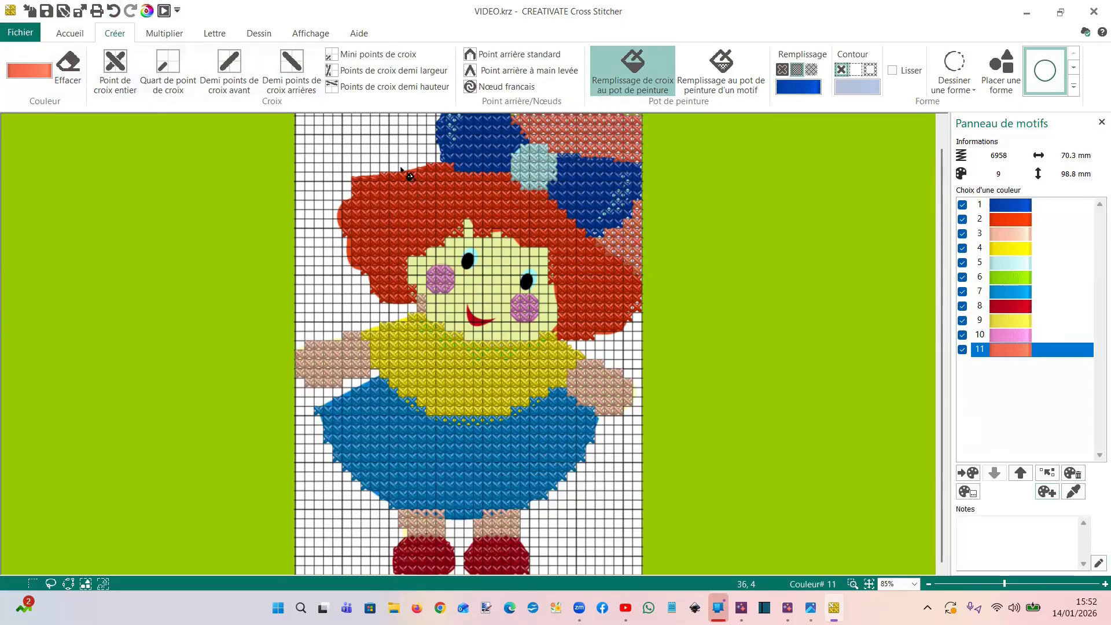
Paint-fill the remaining white background beside the doll, under her arms and between her legs with coral colour 11
left_click(357, 162)
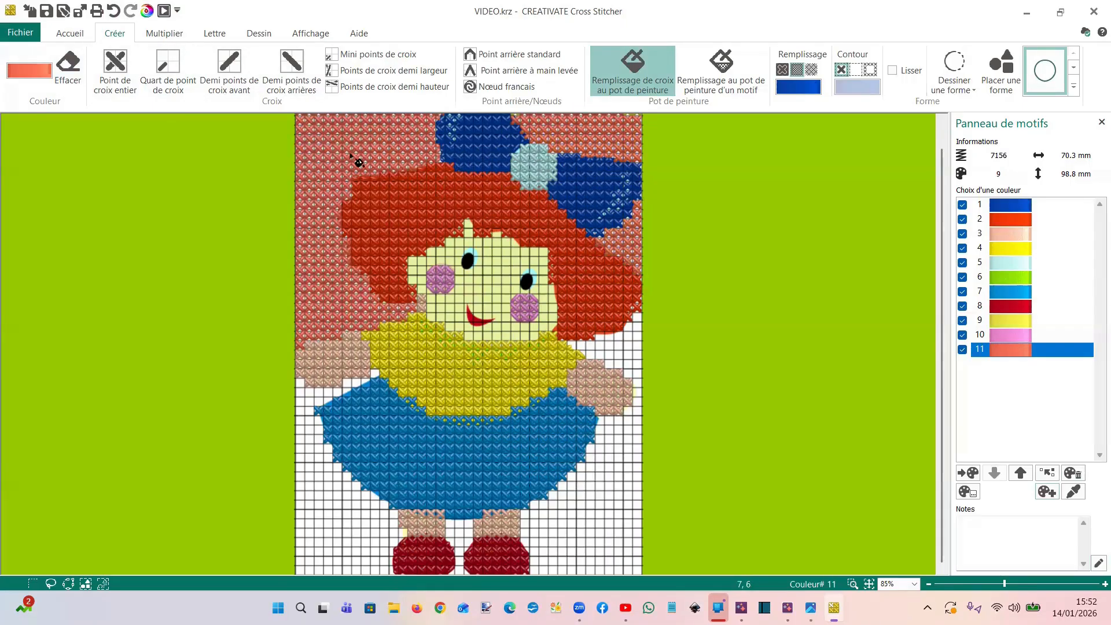
left_click(637, 364)
left_click(353, 504)
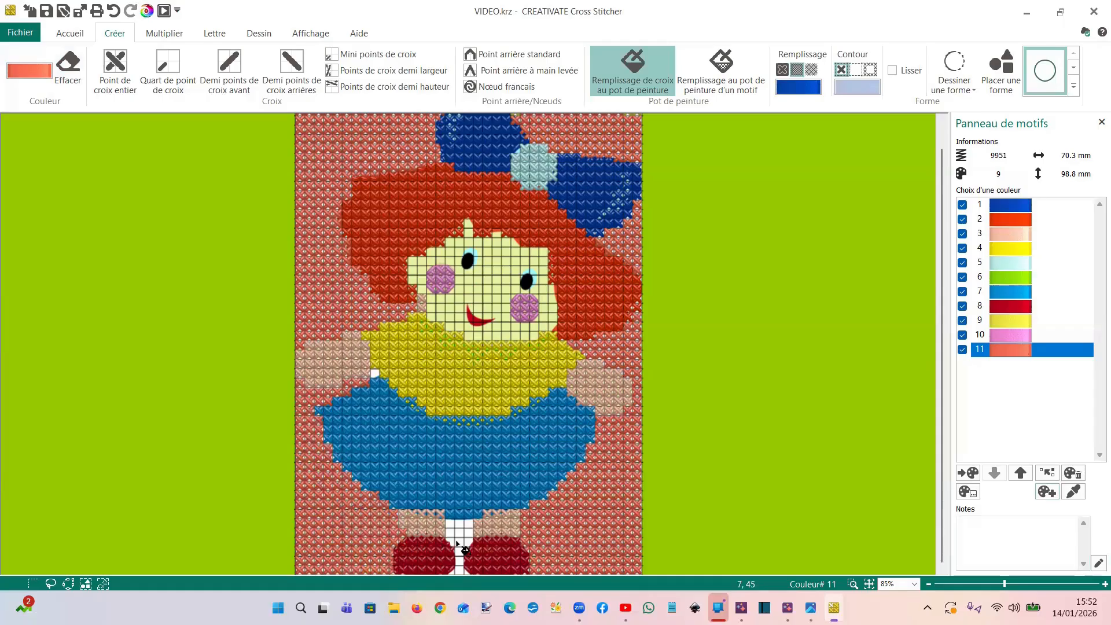
left_click(459, 534)
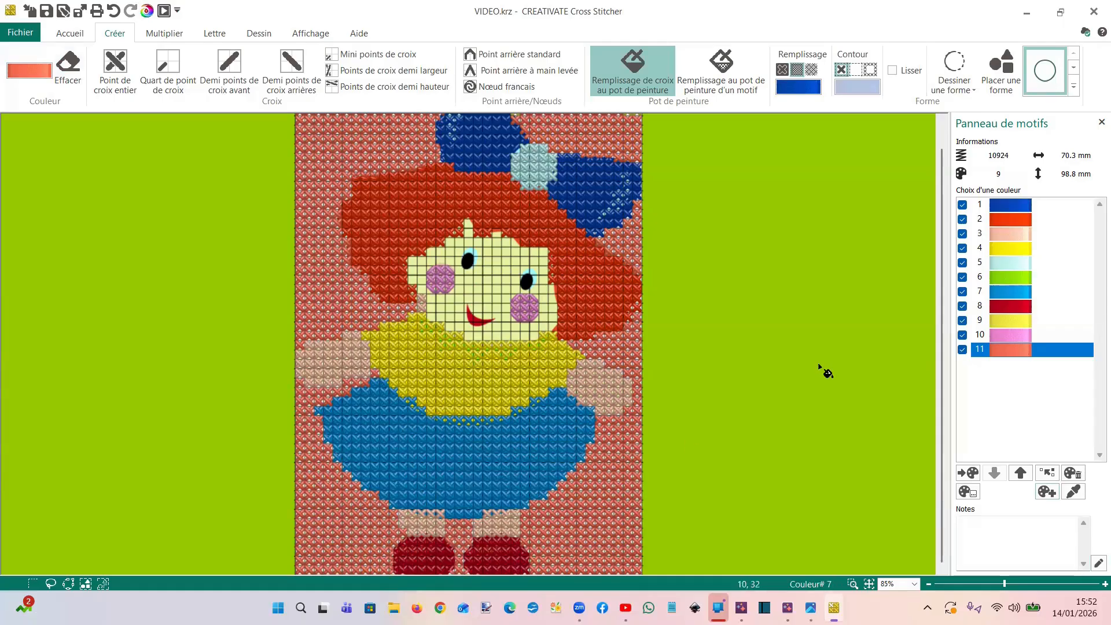
Change the doll's hair, palette colour 2, to the golden brown from the default colours
left_click(1004, 220)
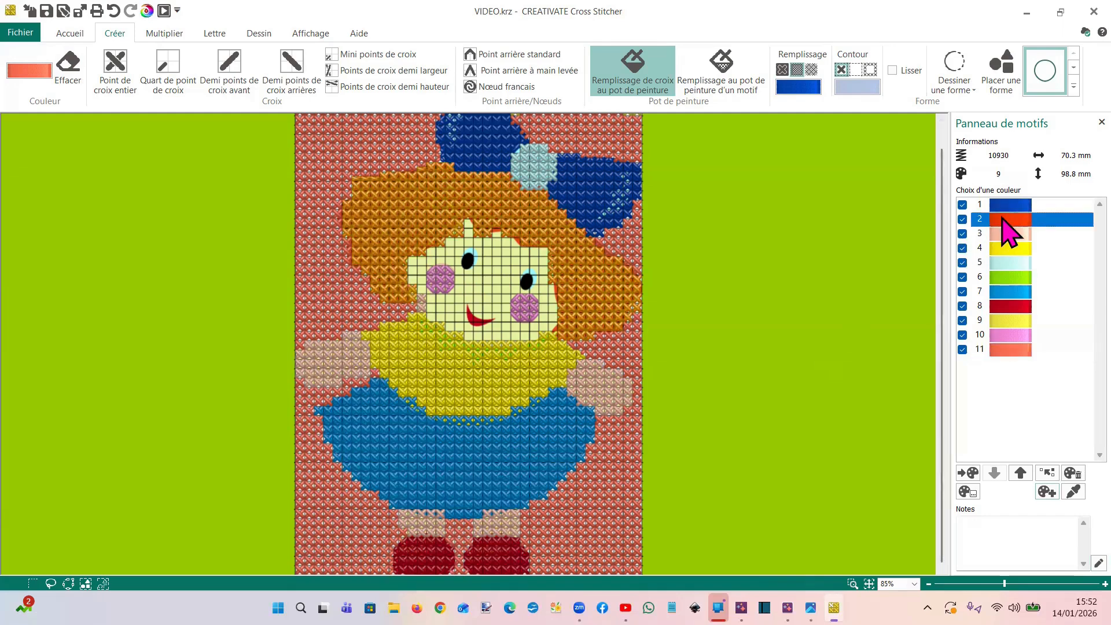
double_click(1007, 226)
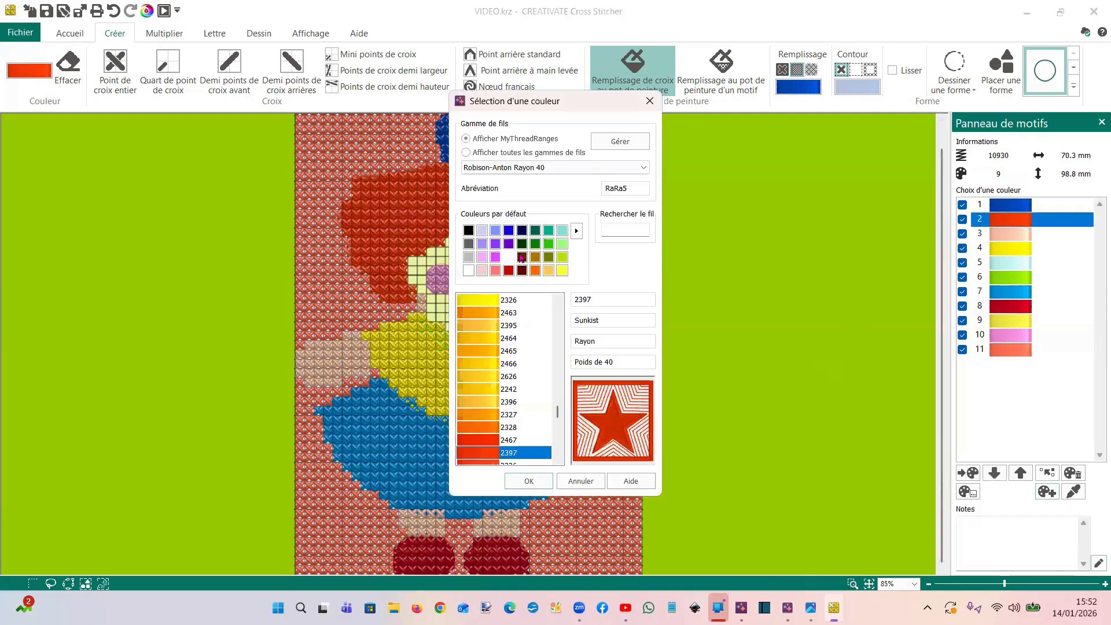
left_click(534, 257)
left_click(529, 481)
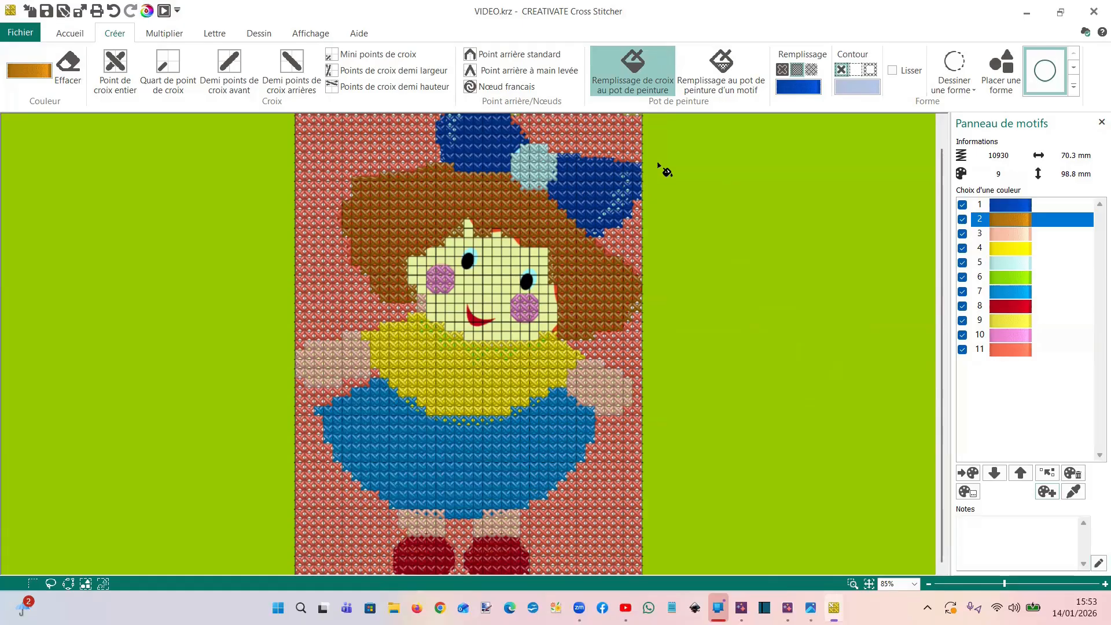
Set the shape fill colour to coral colour 11 and choose pattern fill for shapes
left_click(802, 88)
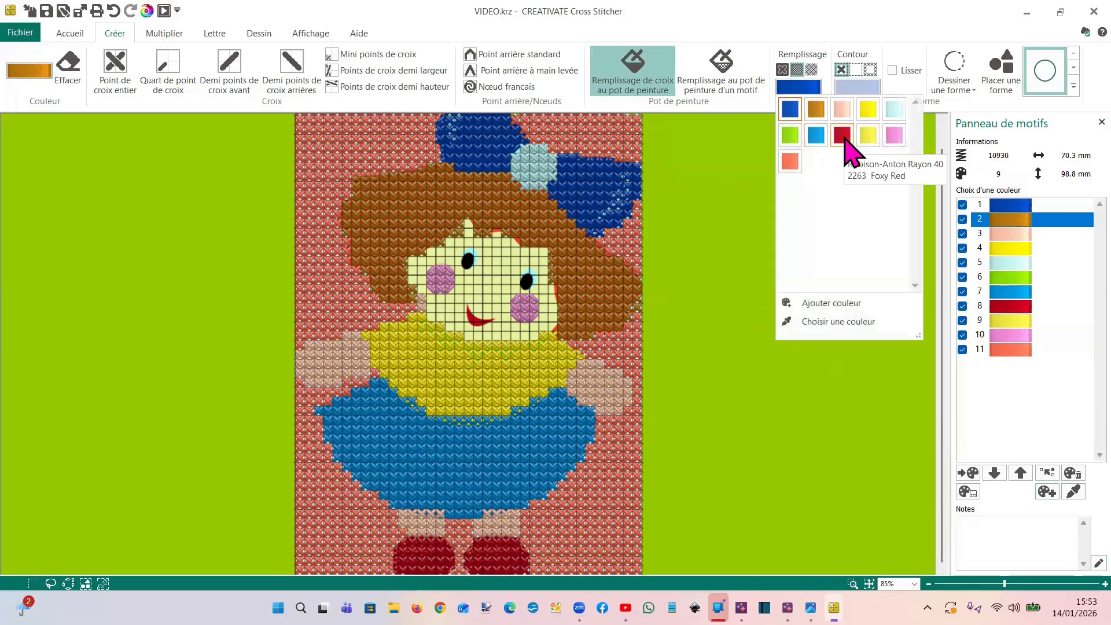
left_click(790, 162)
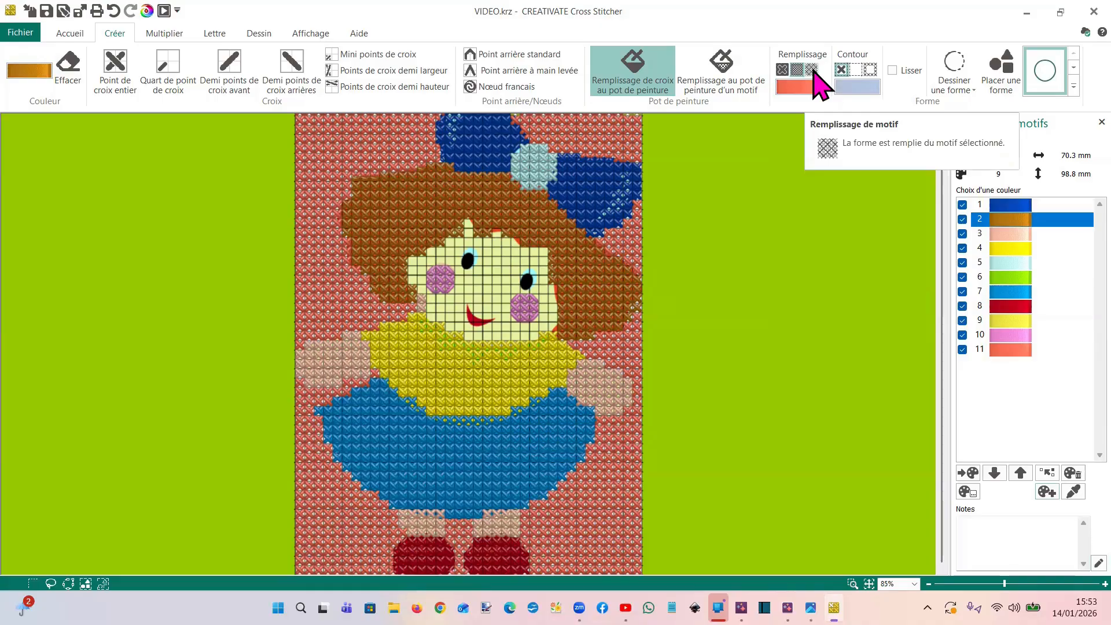
left_click(812, 70)
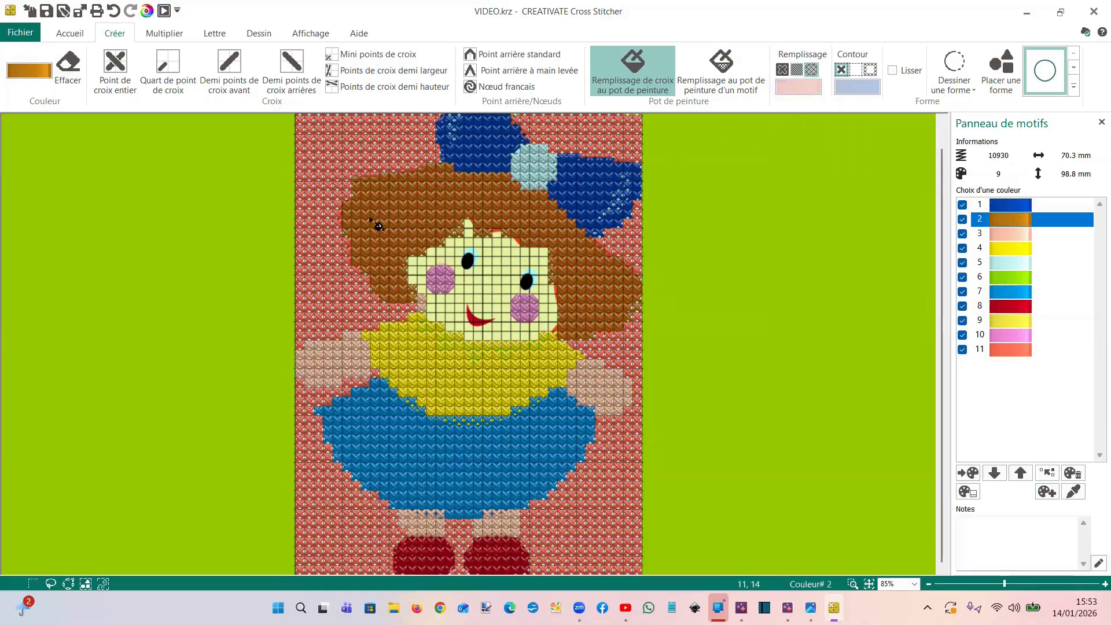
Show the Cross Fancy category of fill patterns for the doll design
left_click(259, 33)
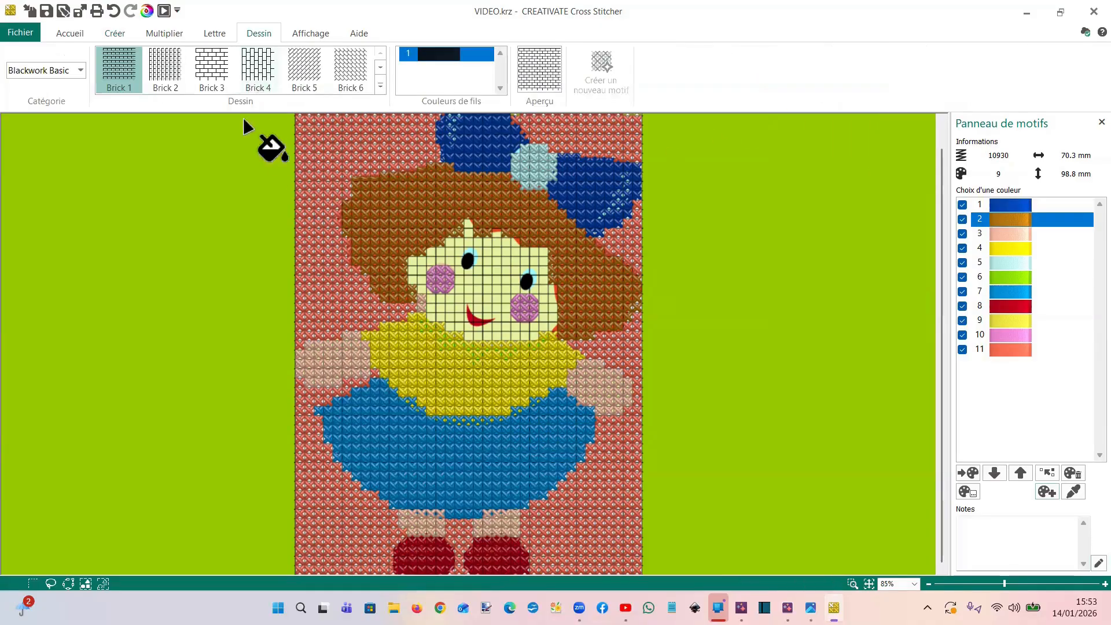
left_click(81, 70)
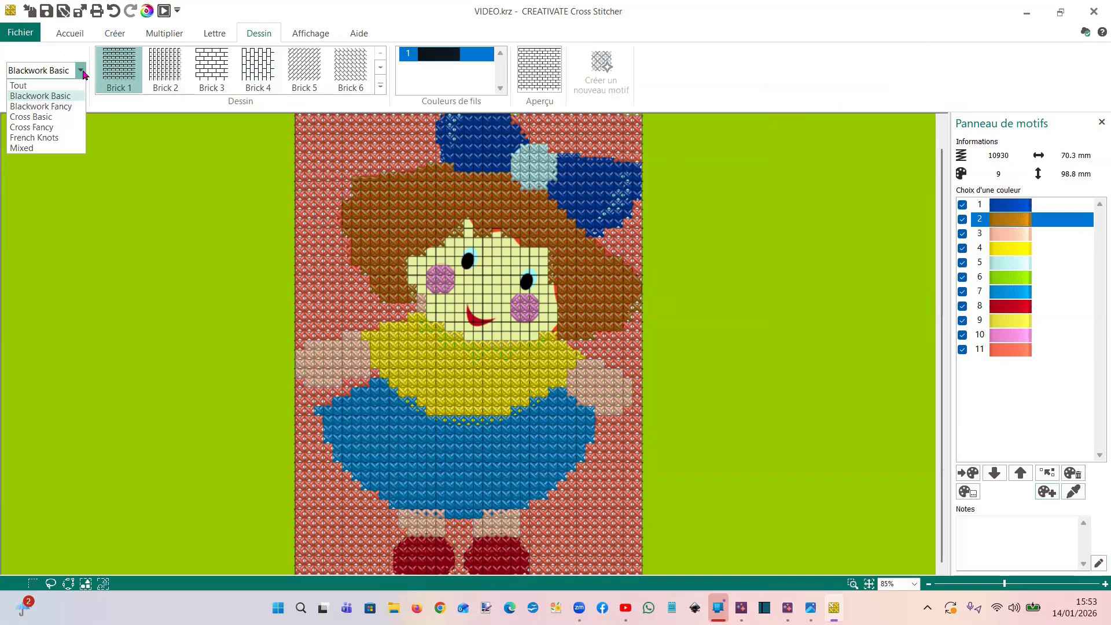
left_click(46, 128)
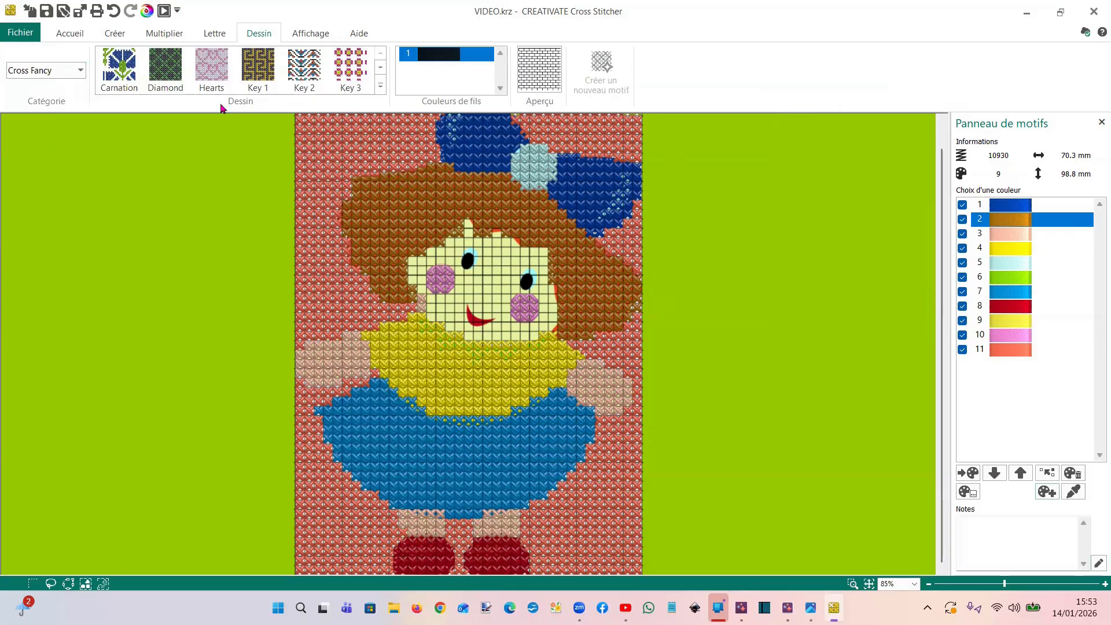
Open a new window with a blank cross-stitch project at the proposed size
left_click(21, 34)
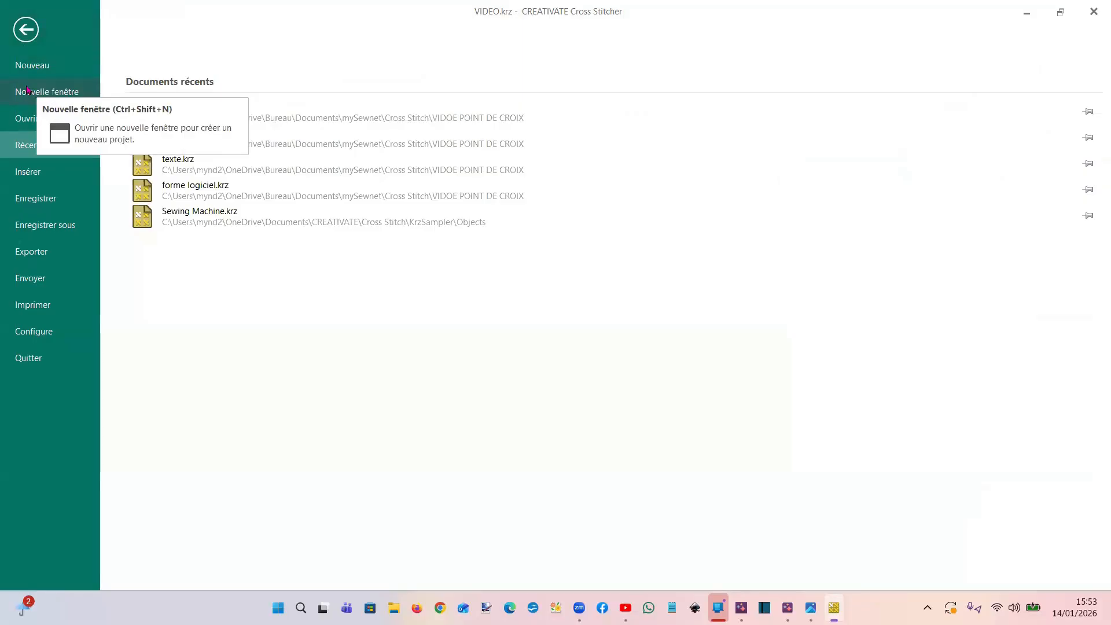
left_click(28, 91)
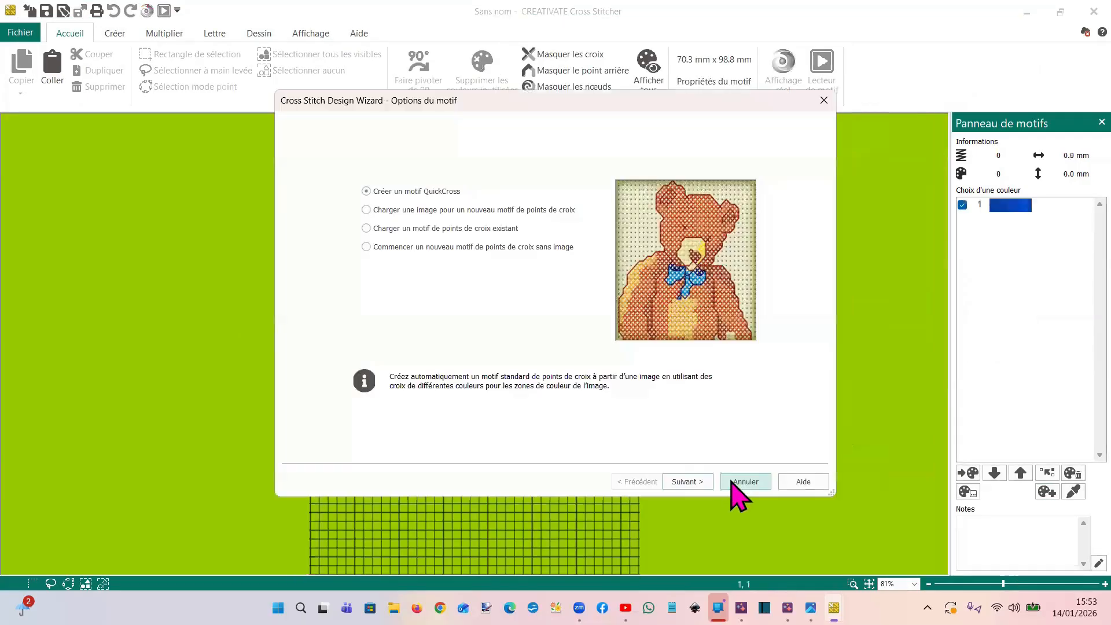
left_click(735, 481)
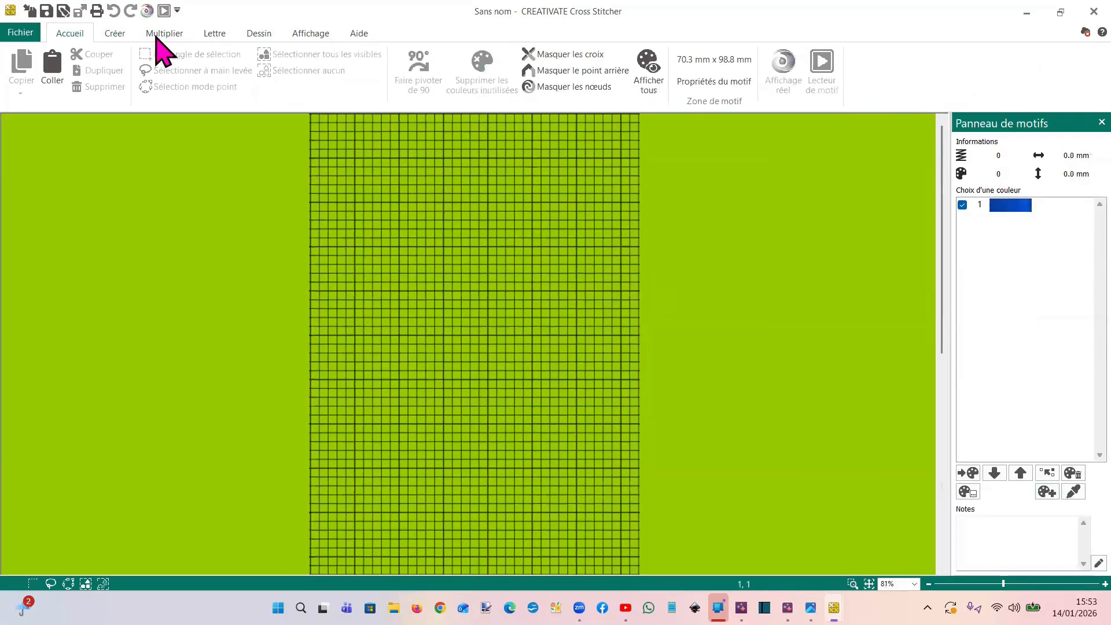
Examine the full sets of Blackwork Basic and Blackwork Fancy fill patterns
left_click(118, 33)
left_click(259, 35)
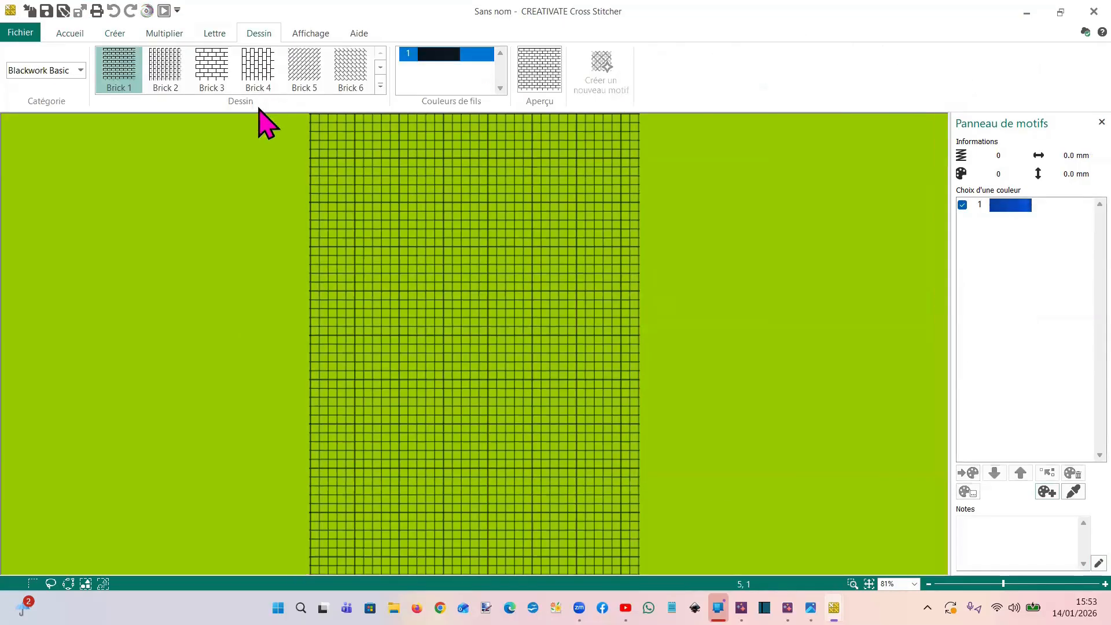
left_click(81, 70)
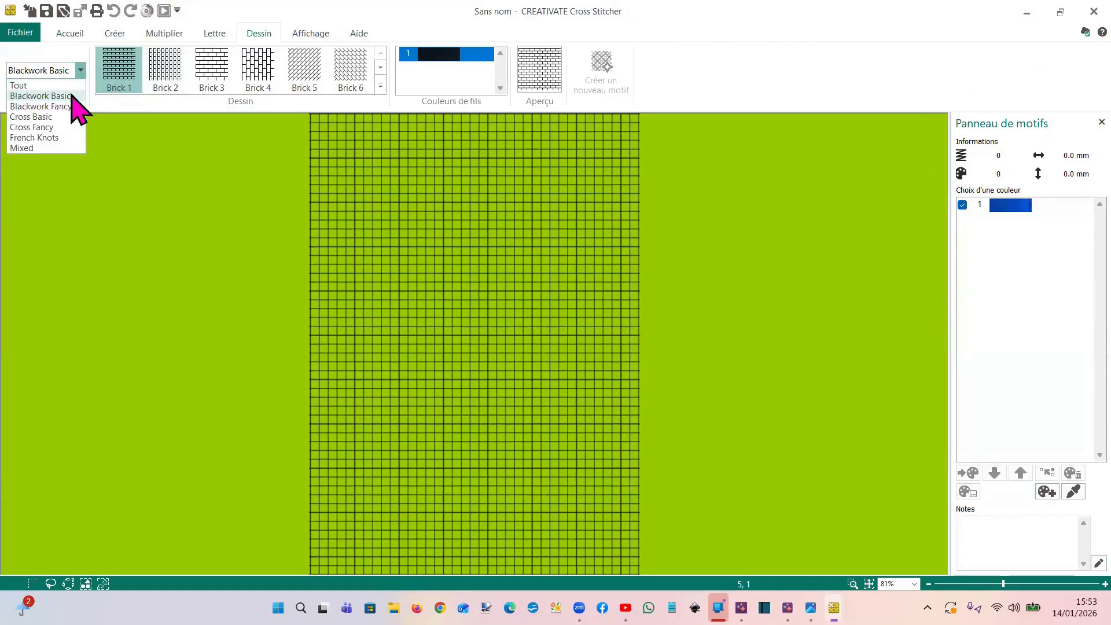
left_click(71, 93)
left_click(380, 85)
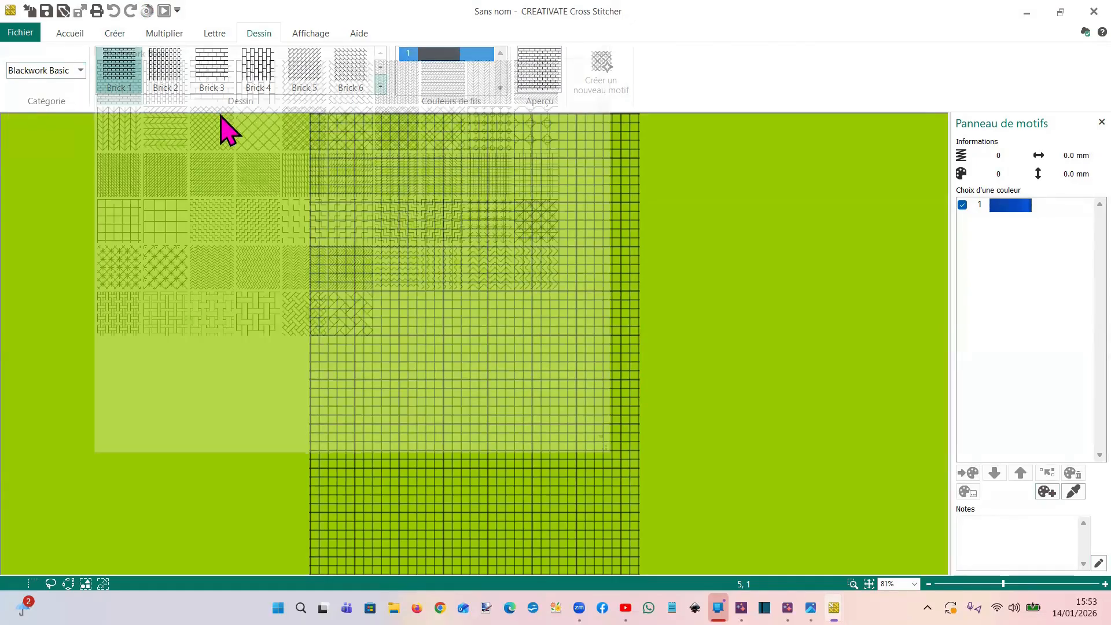
left_click(79, 71)
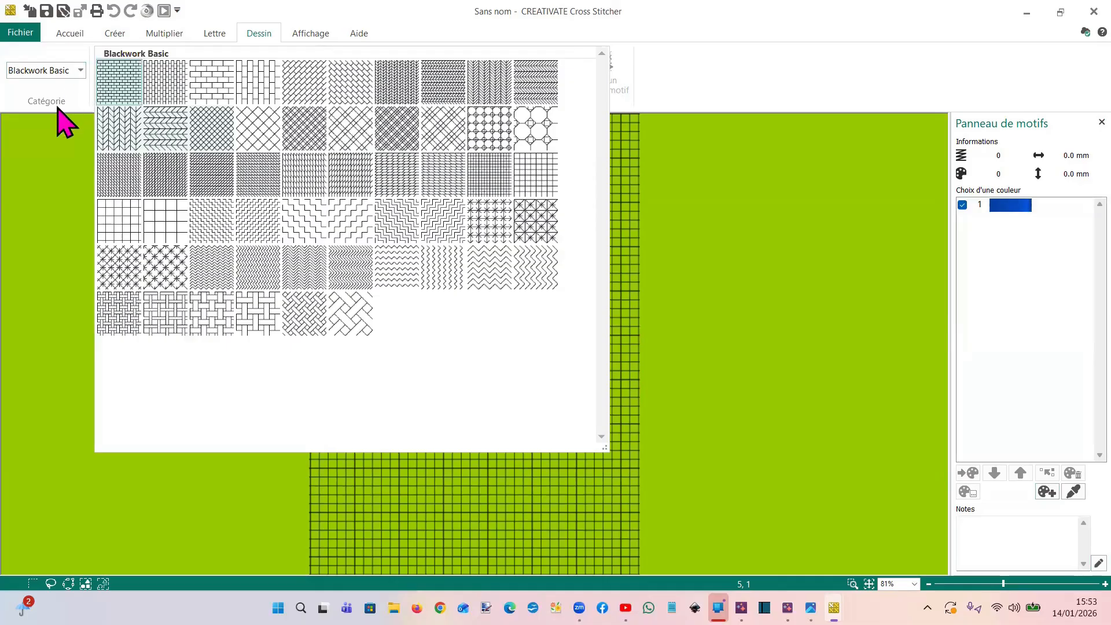
left_click(56, 106)
left_click(381, 85)
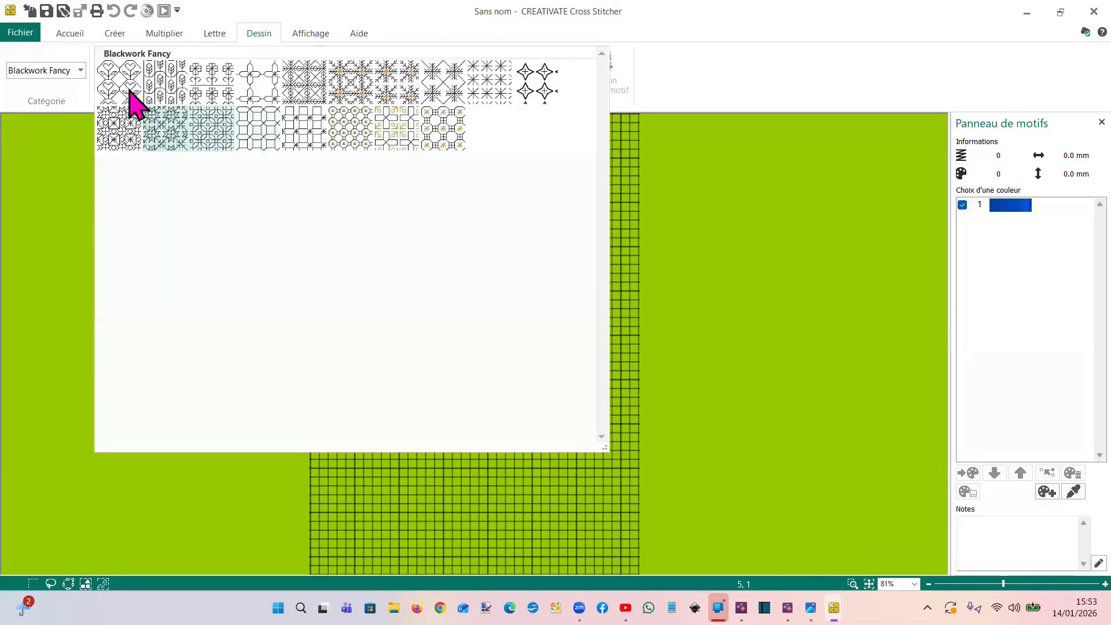
Choose the Strawberry 2 pattern from the Cross Fancy category
left_click(80, 71)
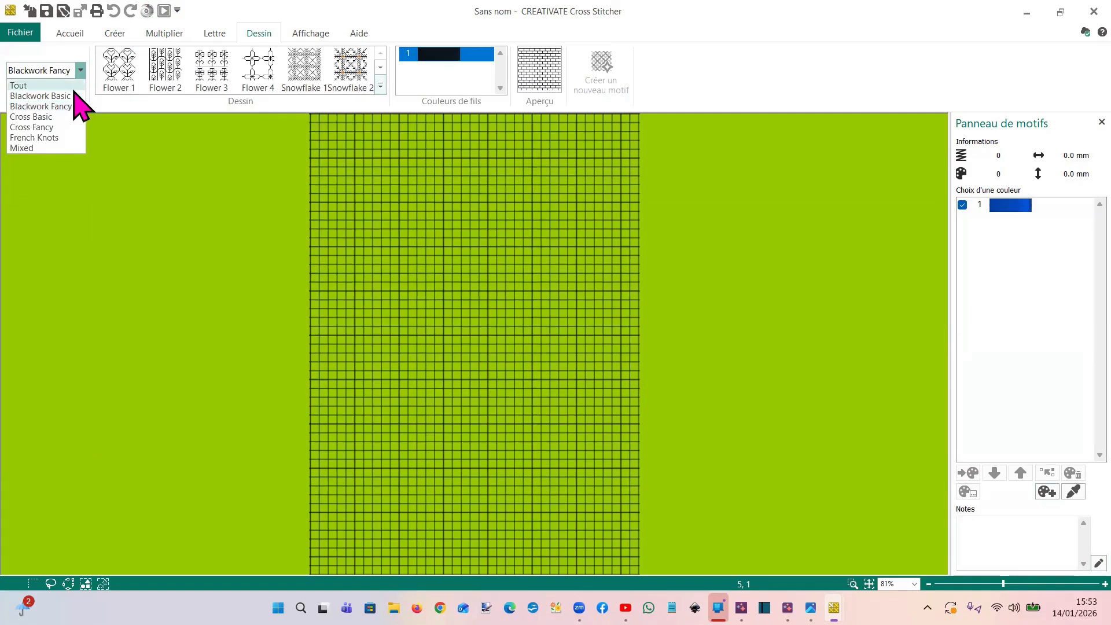
left_click(41, 127)
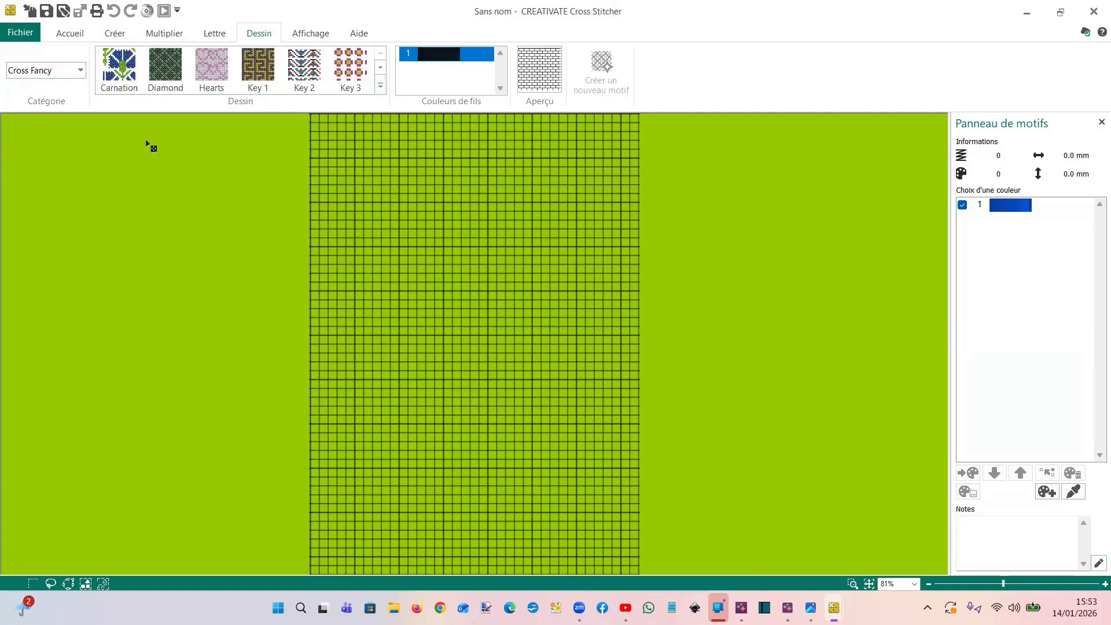
left_click(381, 86)
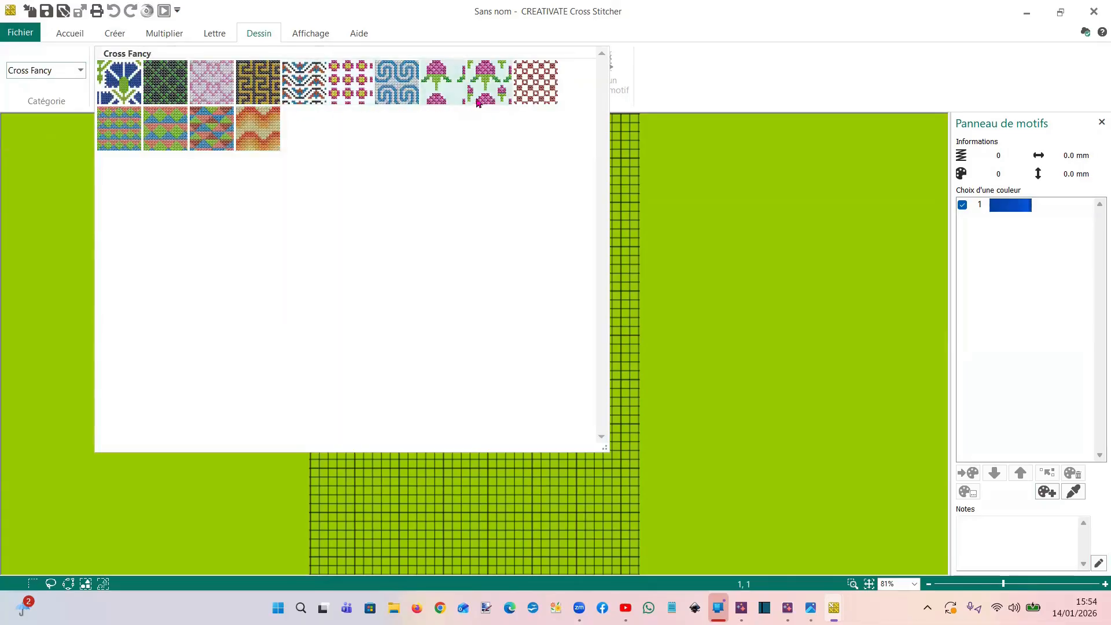
left_click(489, 101)
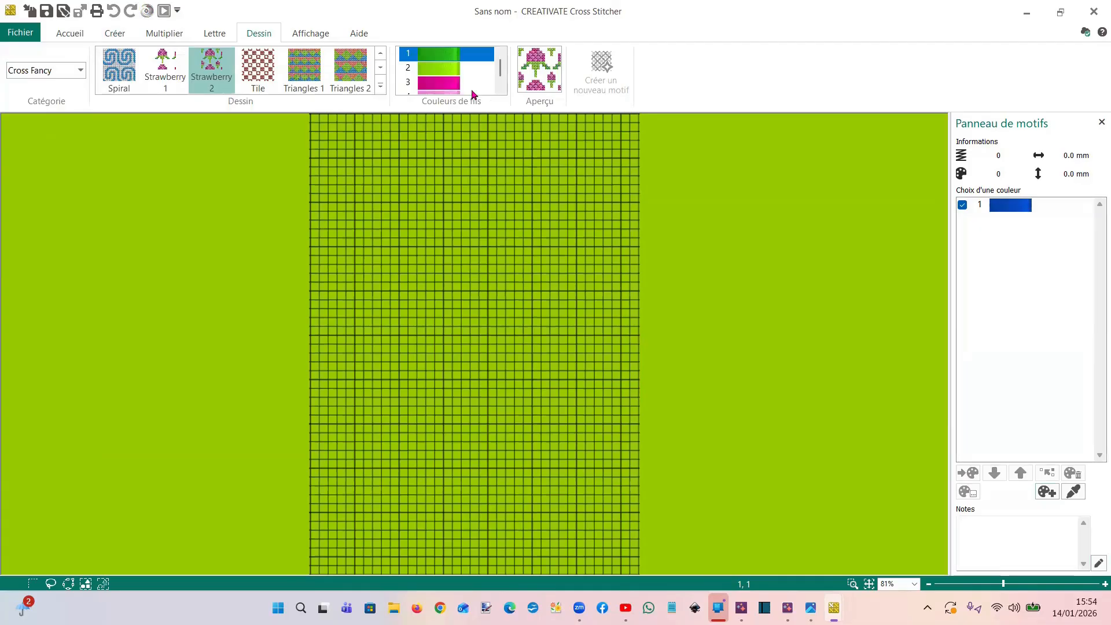
mouse_move(501, 70)
left_mouse_down()
mouse_move(502, 82)
mouse_move(503, 65)
left_mouse_up()
left_click(444, 84)
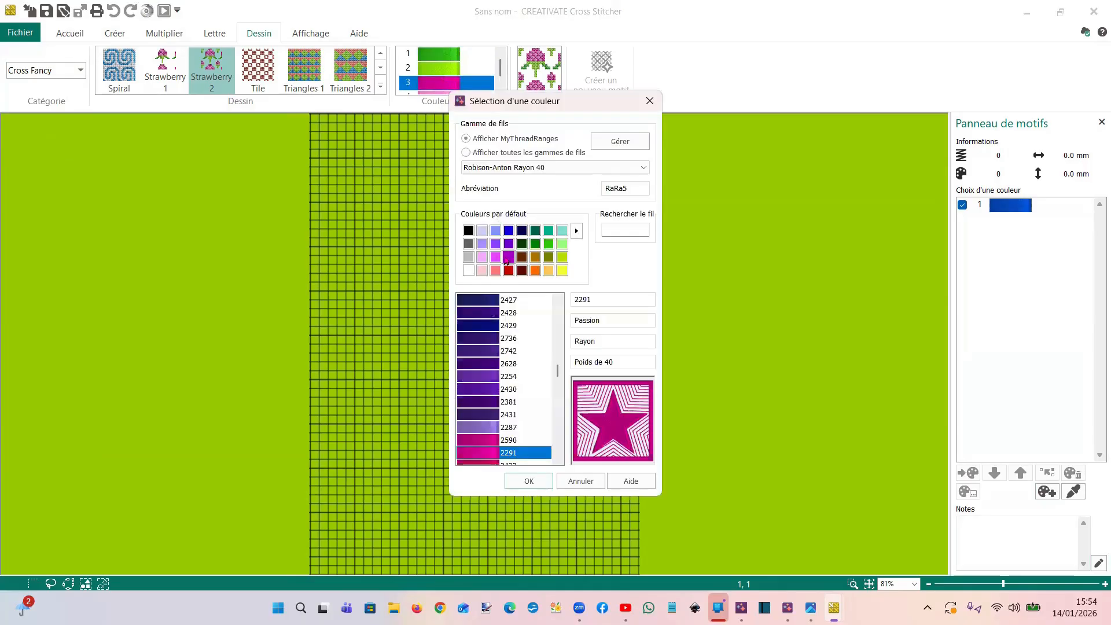
key("Escape")
Change thread colour 4 of the Strawberry 2 pattern to purple Robison-Anton Rayon 40 thread 2254
left_click_drag(501, 71, 500, 76)
left_click(455, 87)
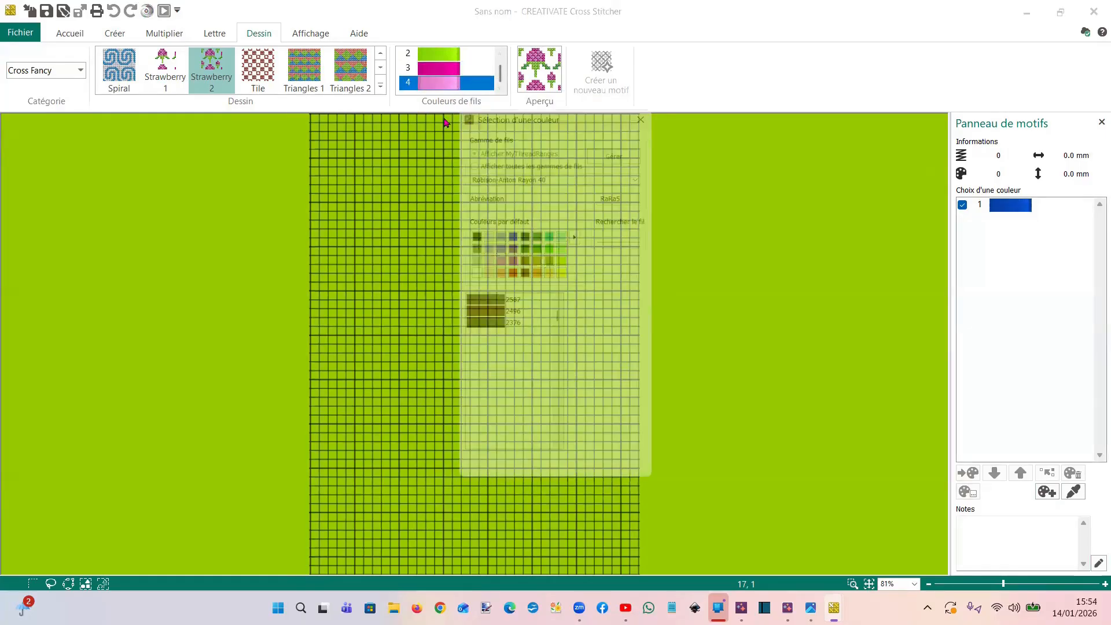
left_click(509, 257)
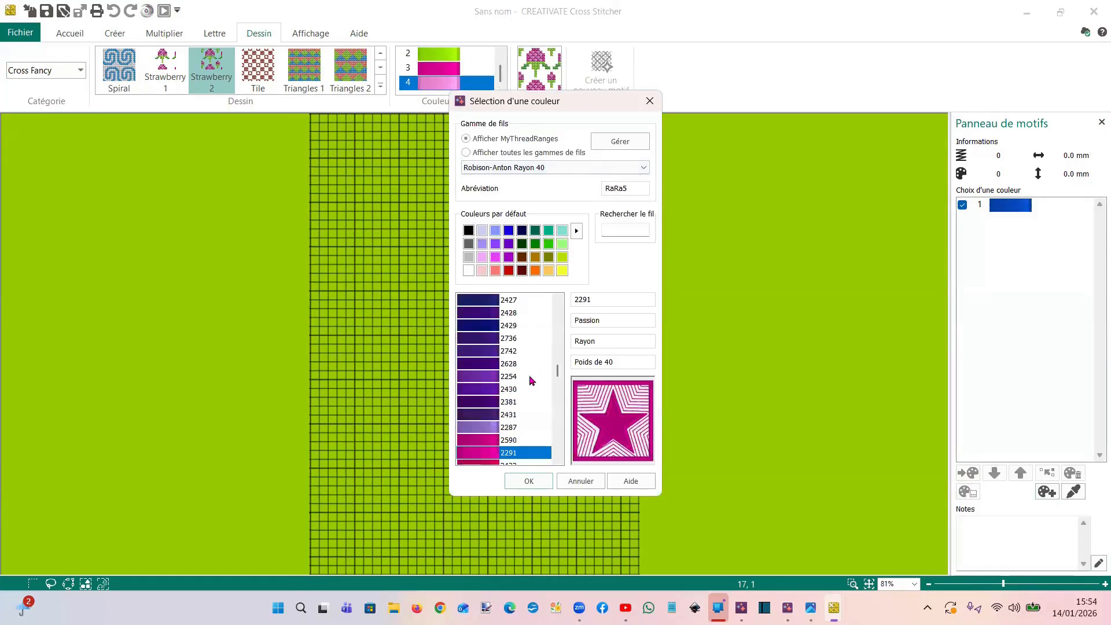
left_click(491, 379)
left_click(528, 481)
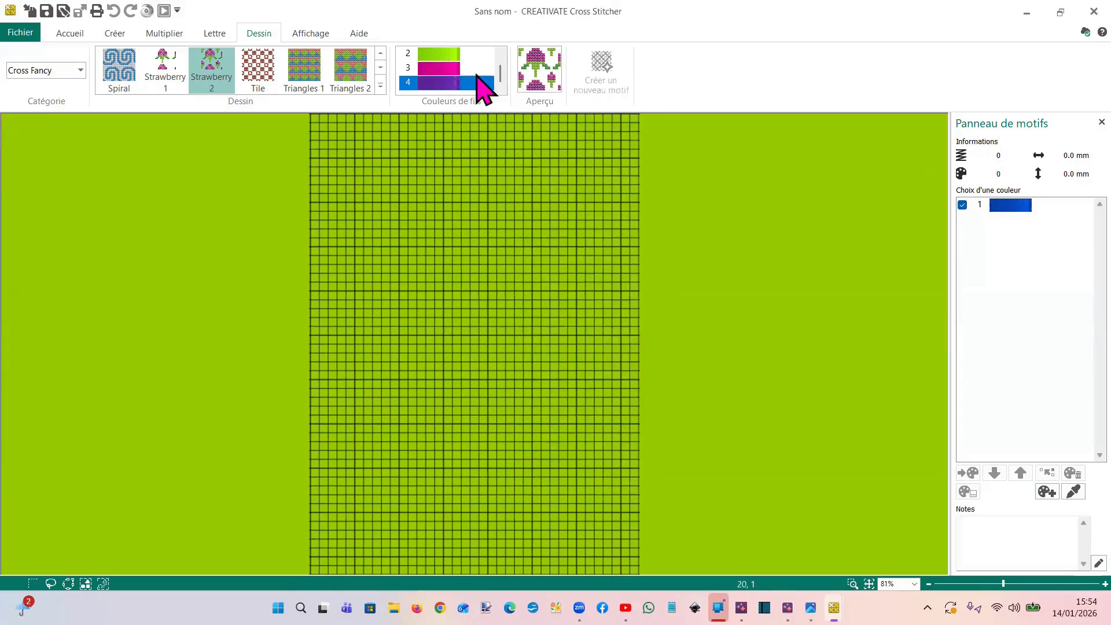
Change the pattern's magenta thread colour 3 to thread 2254, found by its number
left_click(458, 68)
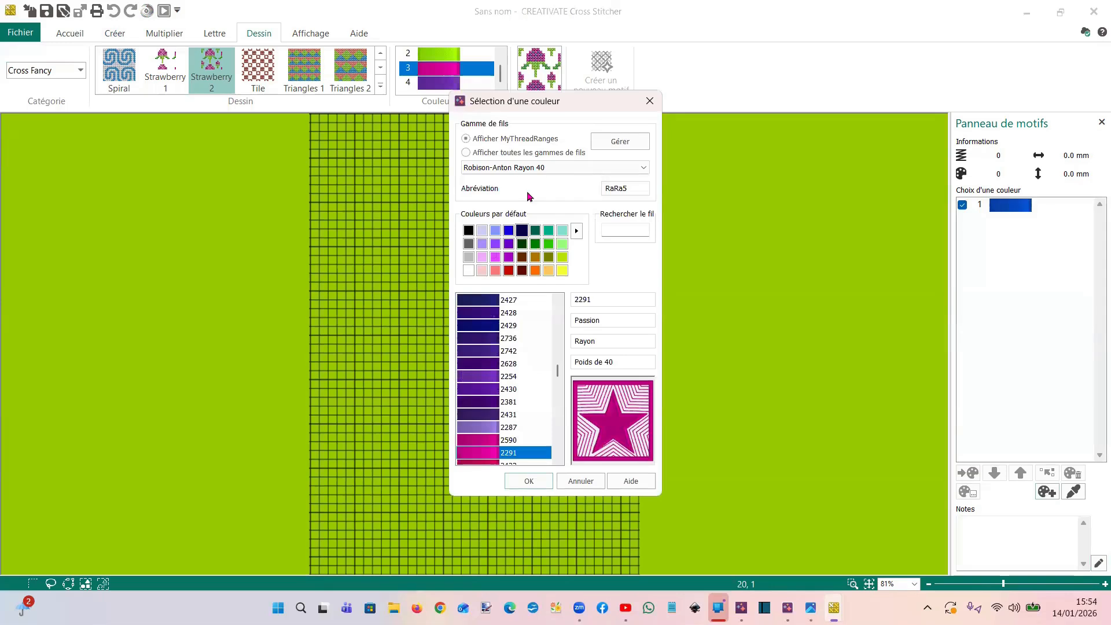
left_click(615, 234)
type("2254")
left_click(529, 481)
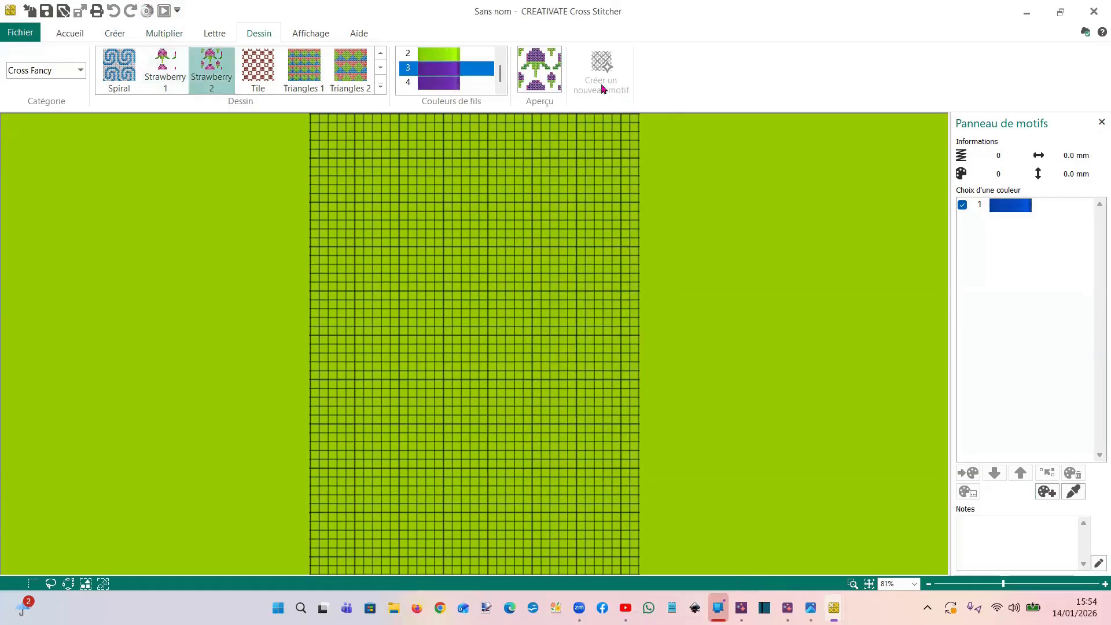
Choose pattern fill for shapes and paint-fill the whole blank grid with the recoloured Strawberry 2 pattern
left_click(116, 35)
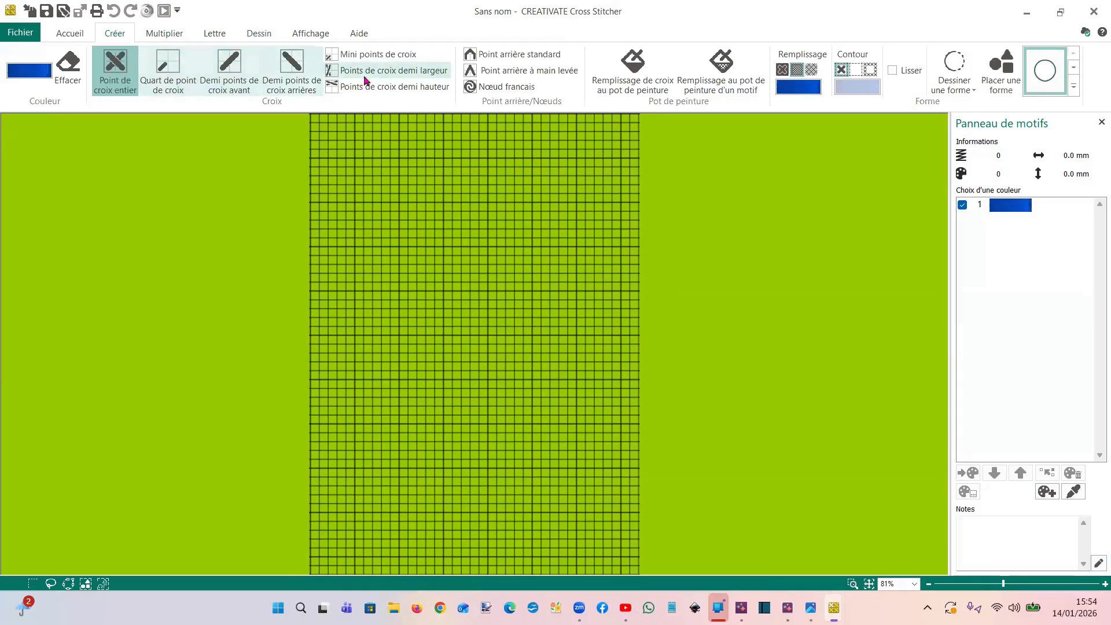
left_click(717, 84)
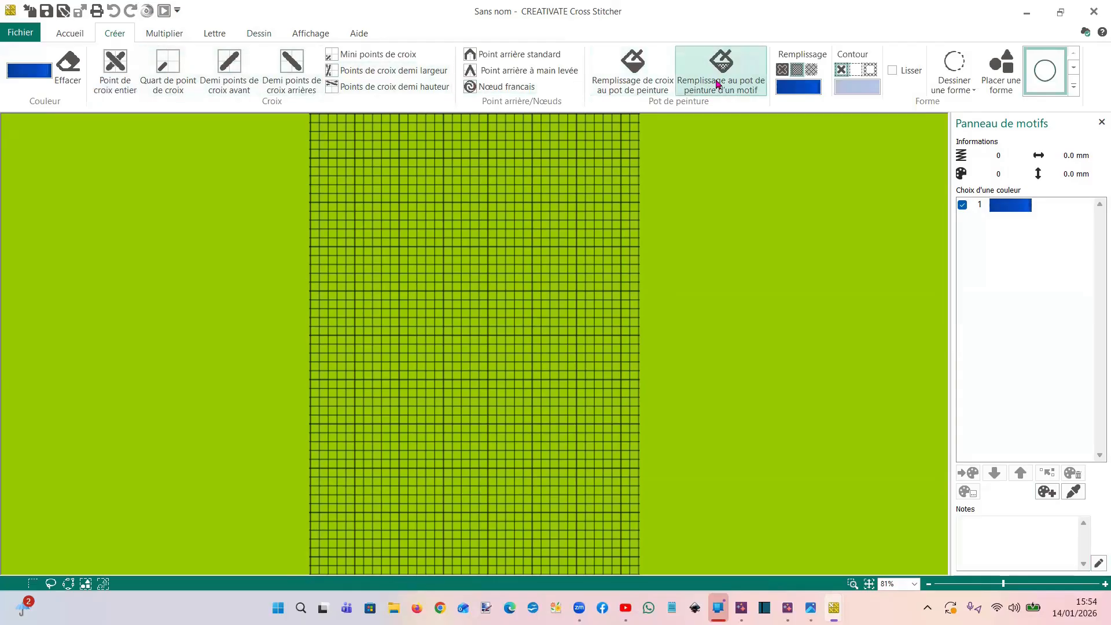
left_click(812, 70)
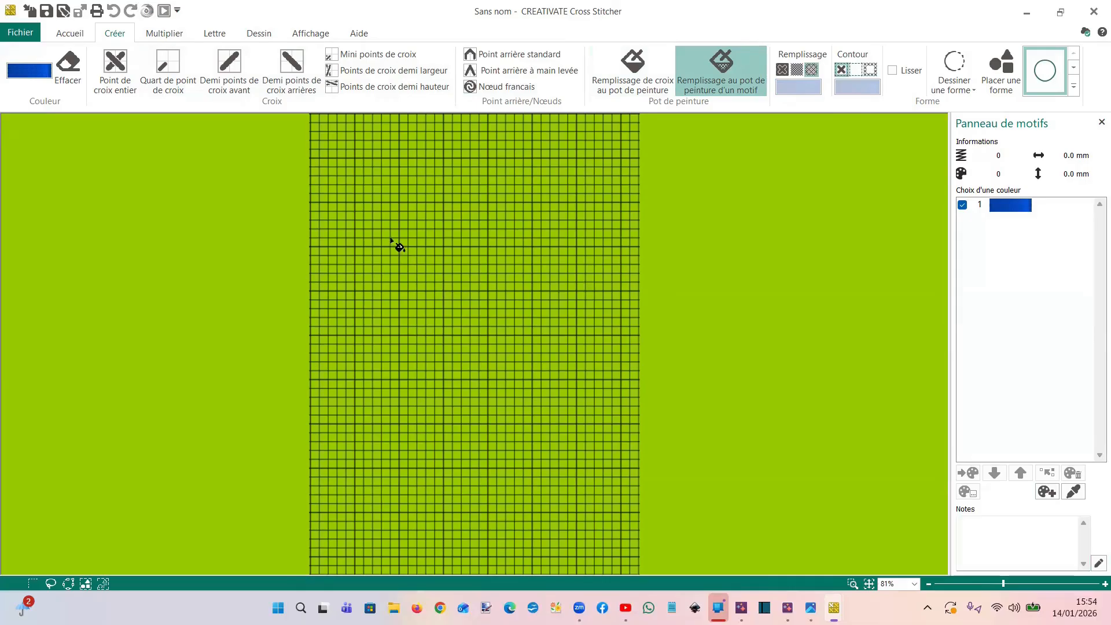
left_click(390, 237)
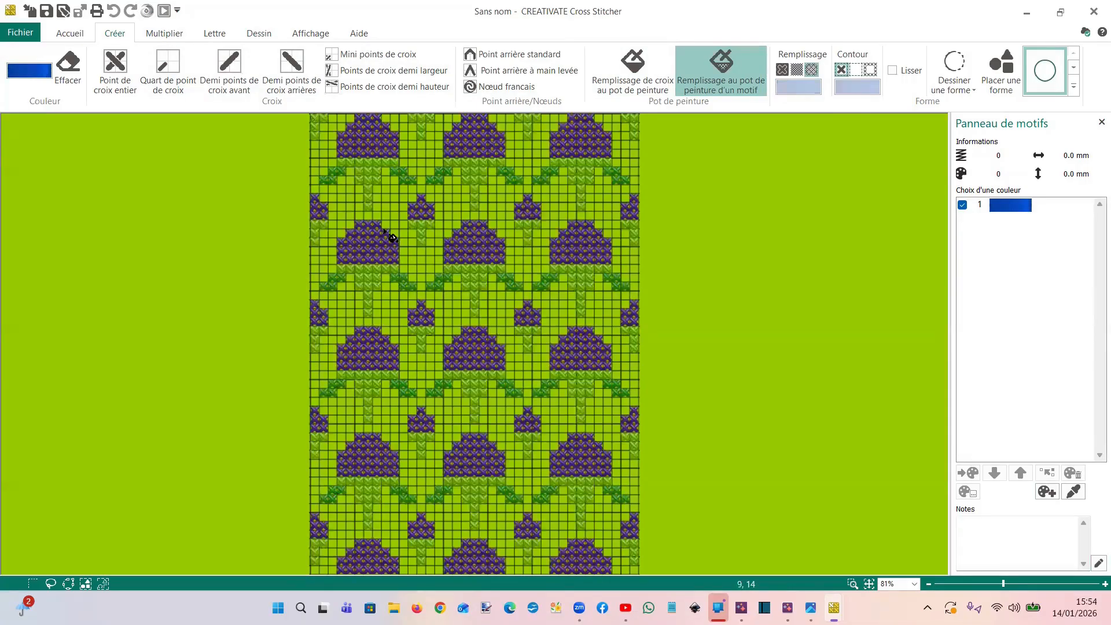
Outline one small purple strawberry with its green stem using point-mode selection, and copy it
scroll(386, 266, "up", 1)
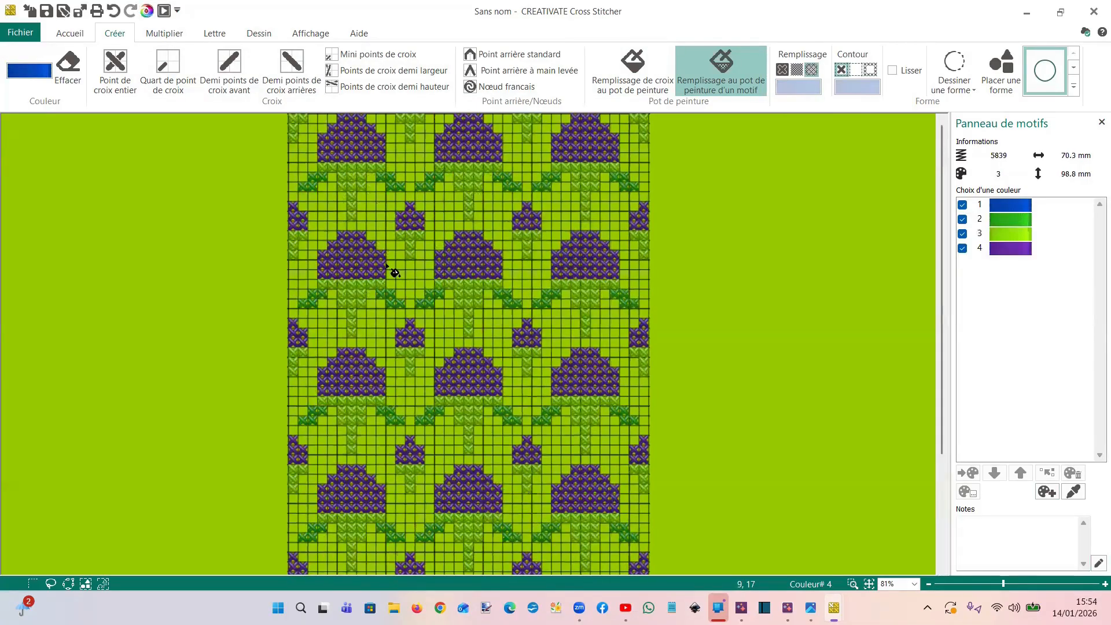
scroll(225, 134, "up", 6)
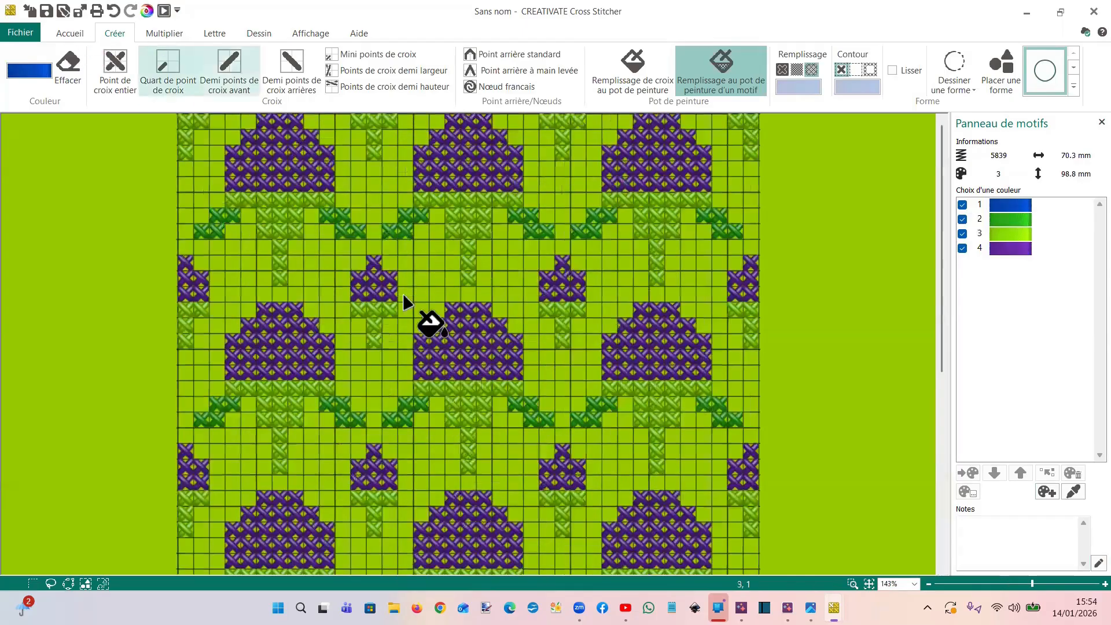
left_click(69, 35)
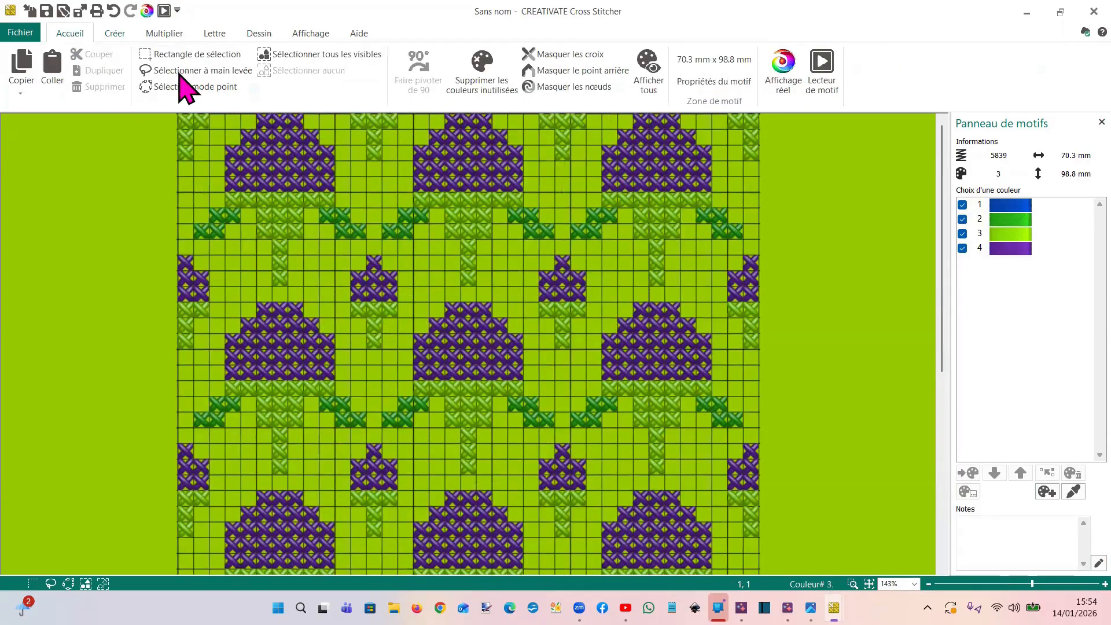
left_click(191, 88)
left_click(351, 249)
left_click(346, 329)
left_click(364, 369)
left_click(393, 354)
left_click(412, 313)
left_click(415, 286)
left_click(410, 250)
right_click(402, 246)
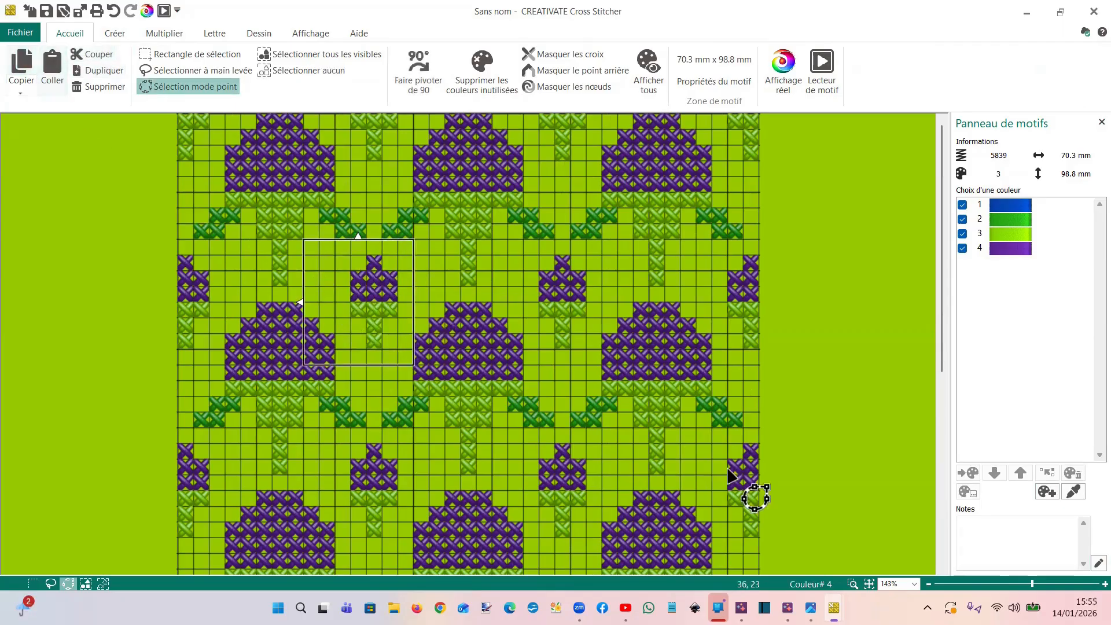
Switch to the VIDEO.krz doll design and paste the copied strawberry onto the coral background above the hair, beside the bow
mouse_move(833, 607)
left_click(747, 521)
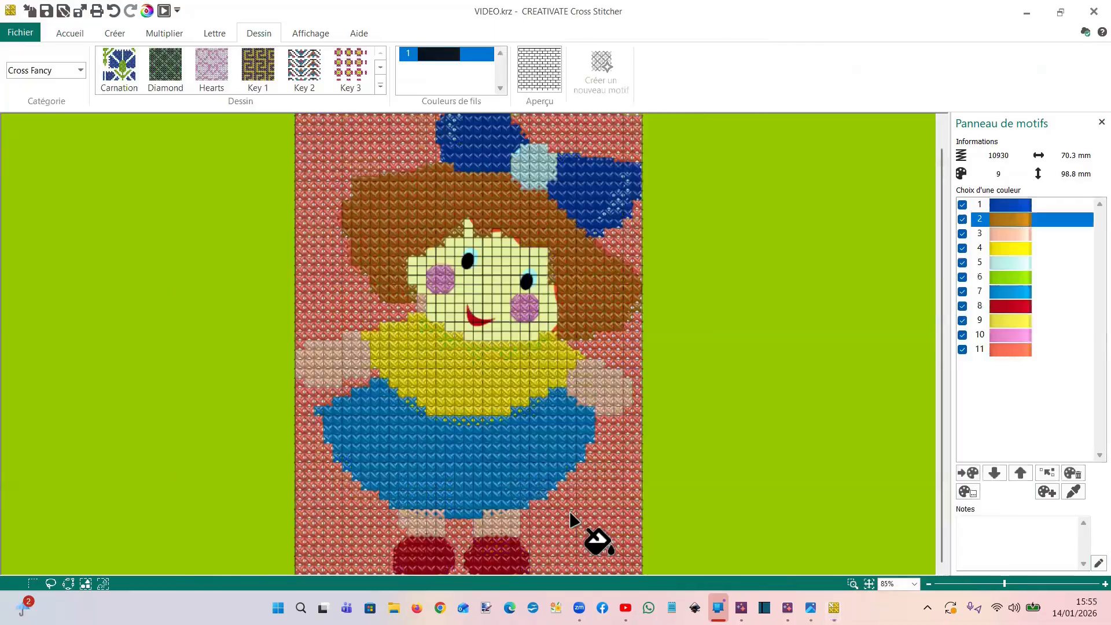
scroll(196, 286, "down", 1)
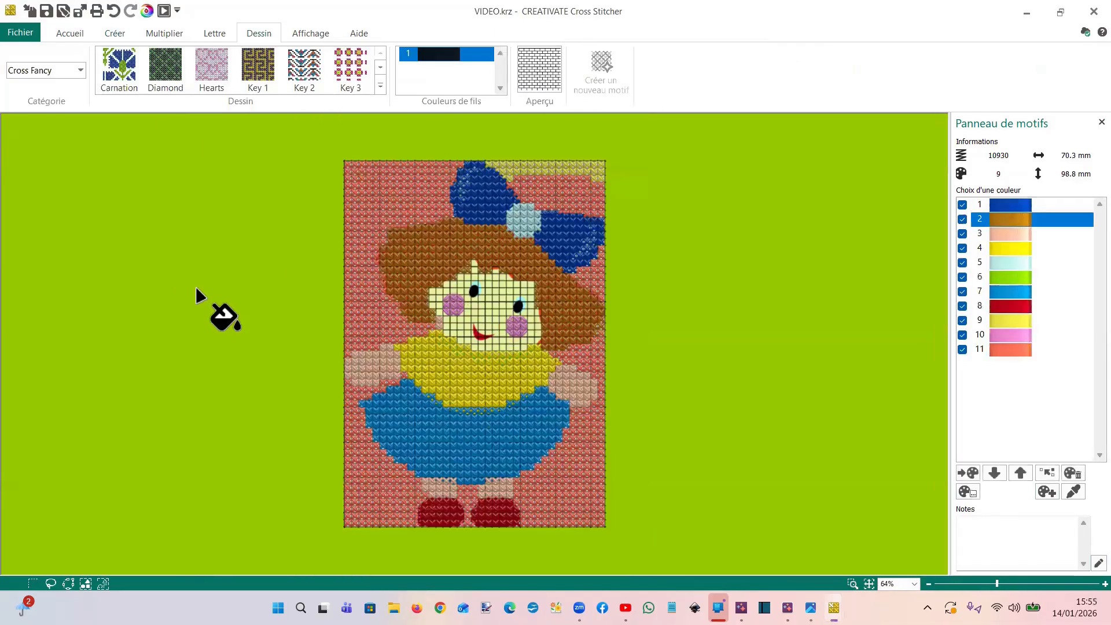
left_click(70, 34)
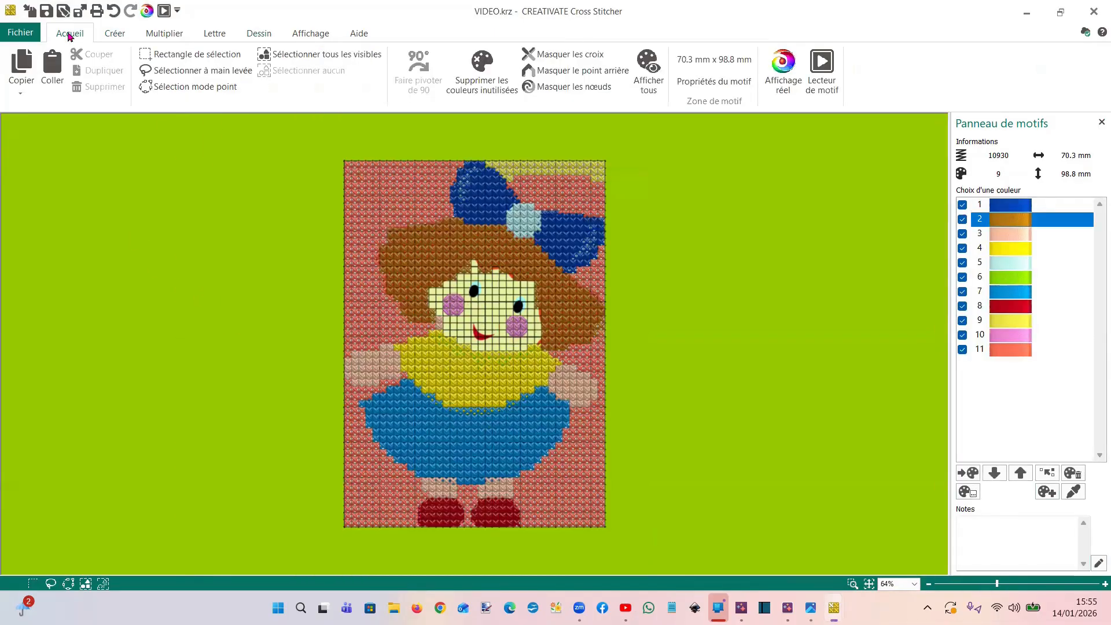
left_click(58, 76)
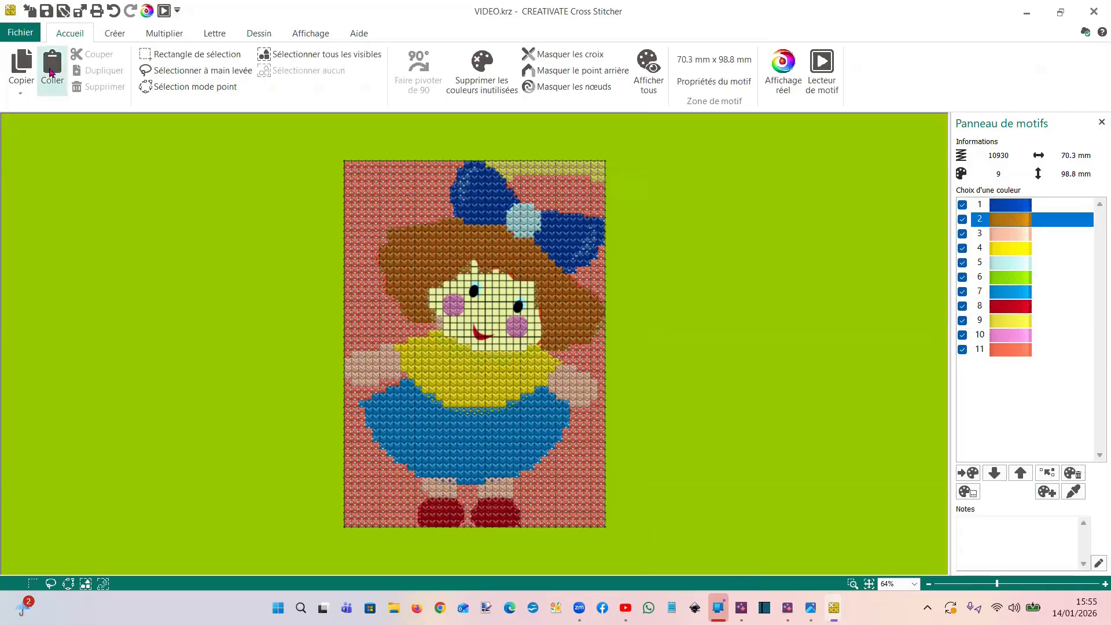
left_click(361, 212)
left_click_drag(362, 212, 362, 217)
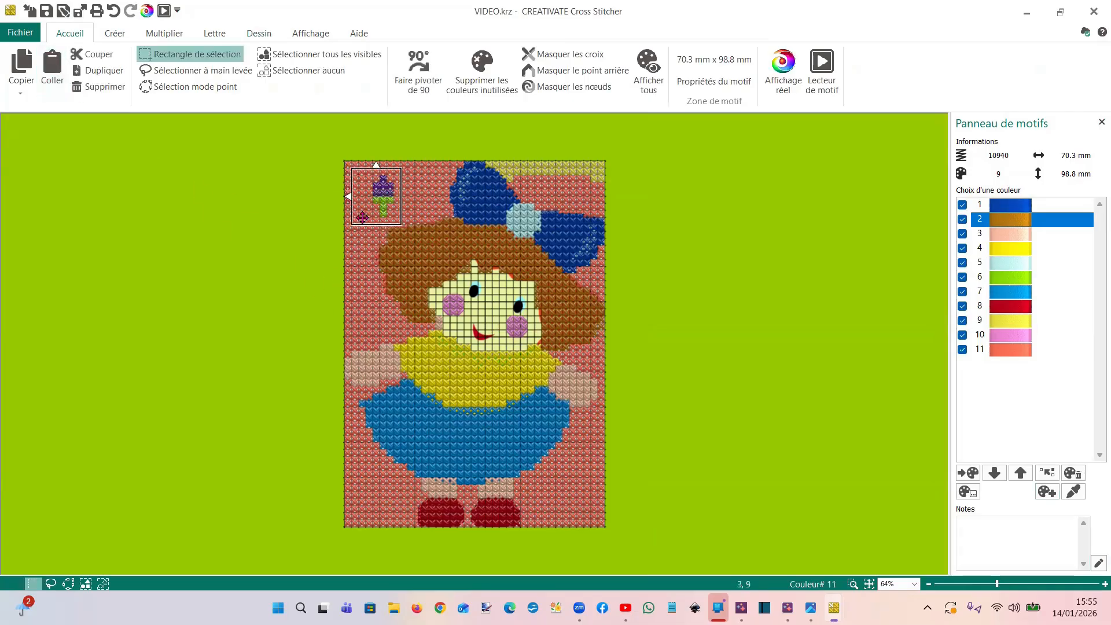
Rotate the pasted strawberry by 90 degrees four times, through a full turn
left_click(421, 69)
left_click(422, 70)
left_click(422, 71)
left_click(422, 71)
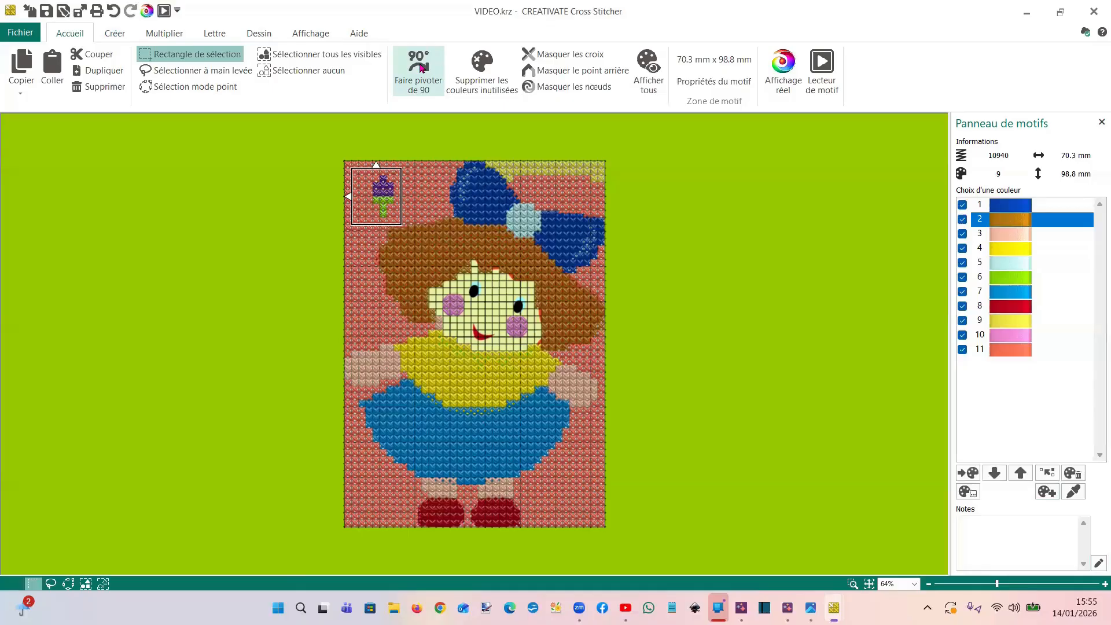
Duplicate the pasted strawberry twice, placing one copy in each lower corner of the coral background, and deselect
left_click(92, 74)
left_click_drag(399, 224, 590, 524)
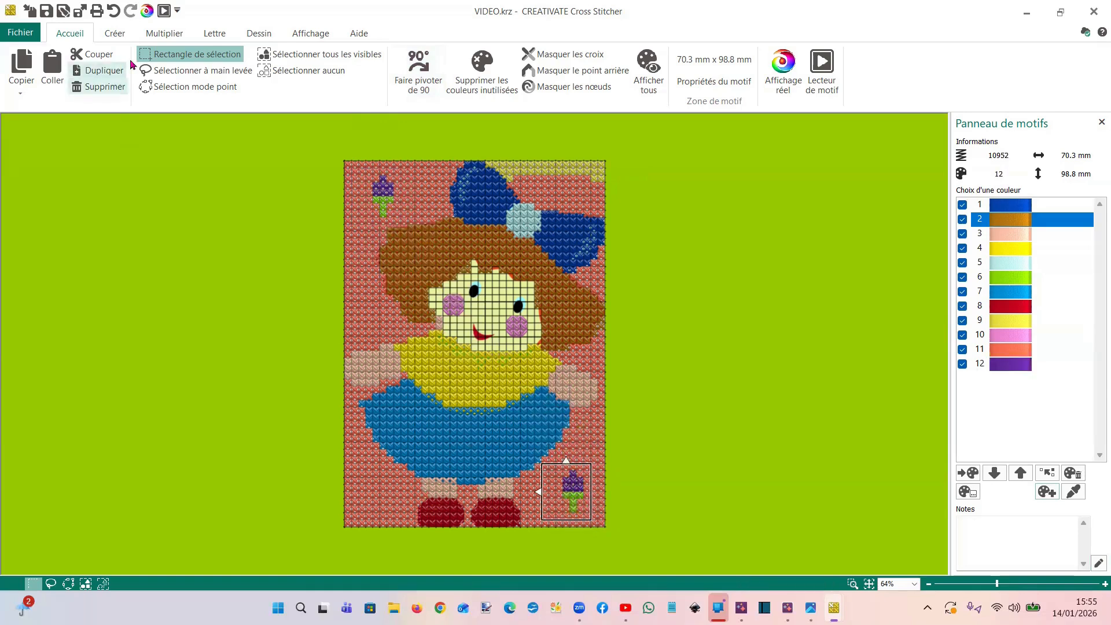
left_click(105, 71)
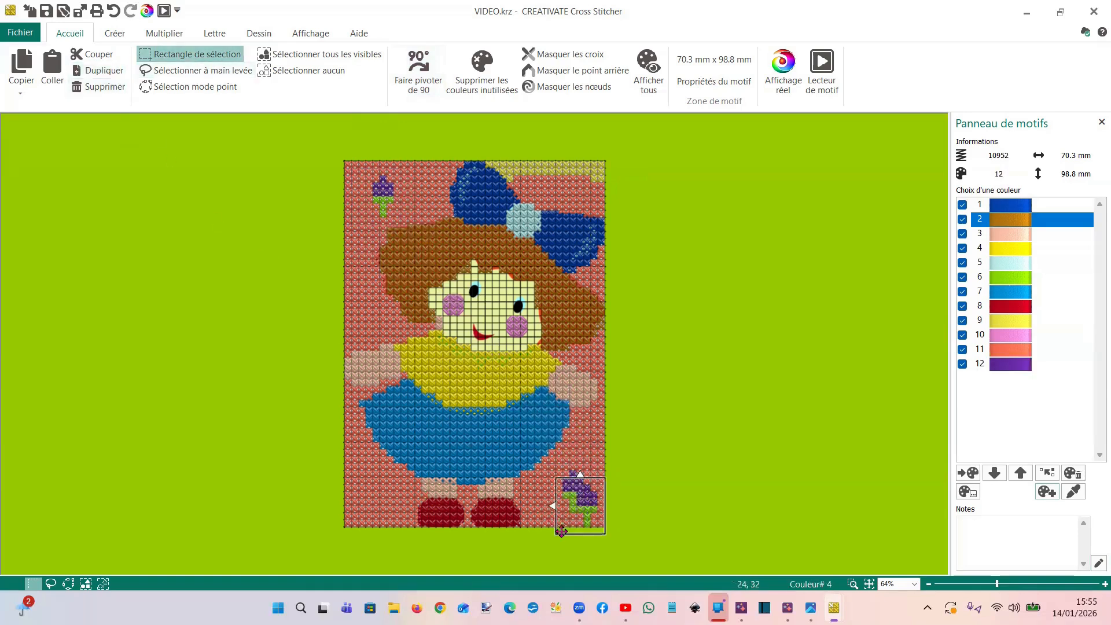
left_click_drag(573, 512, 360, 494)
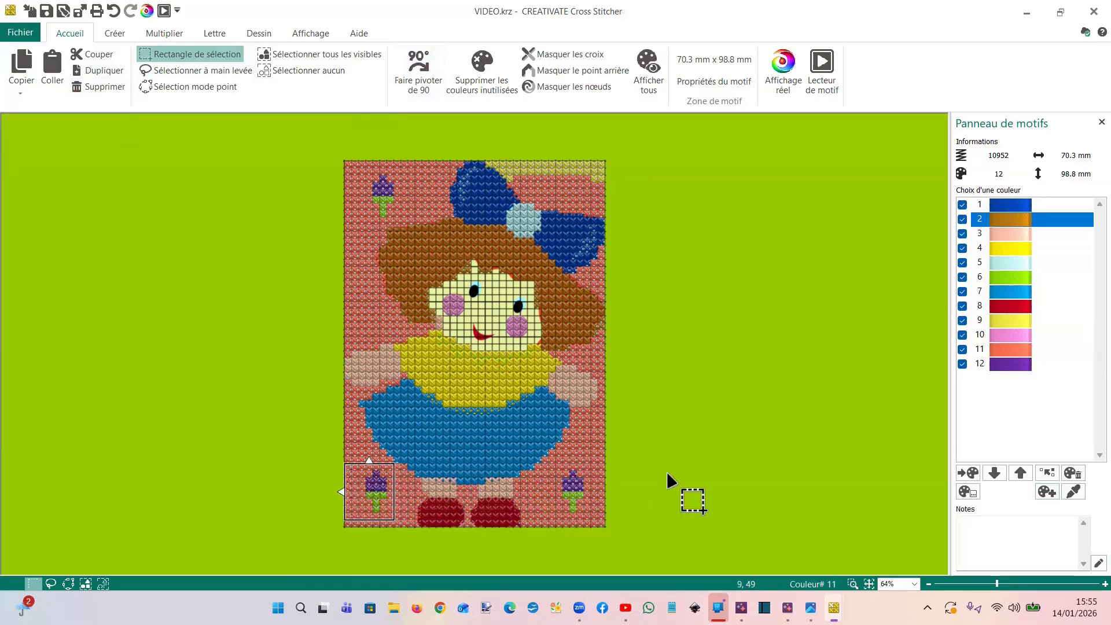
left_click(678, 514)
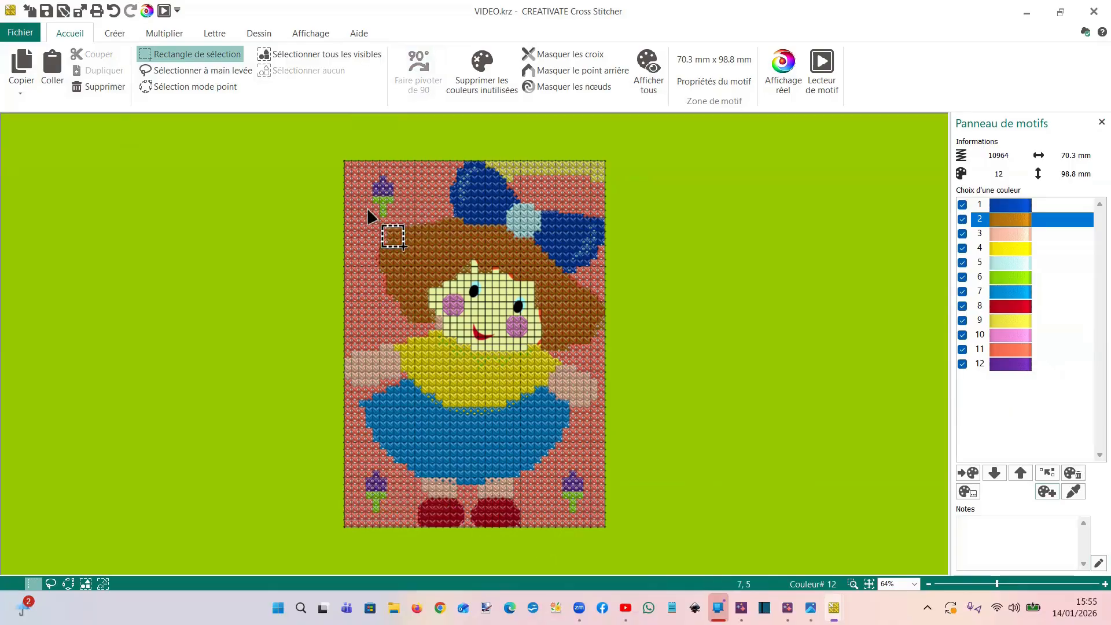
Add the Robison-Anton Rayon 40 thread 2234 Glow to the design's colour list as the active colour
left_click(1045, 493)
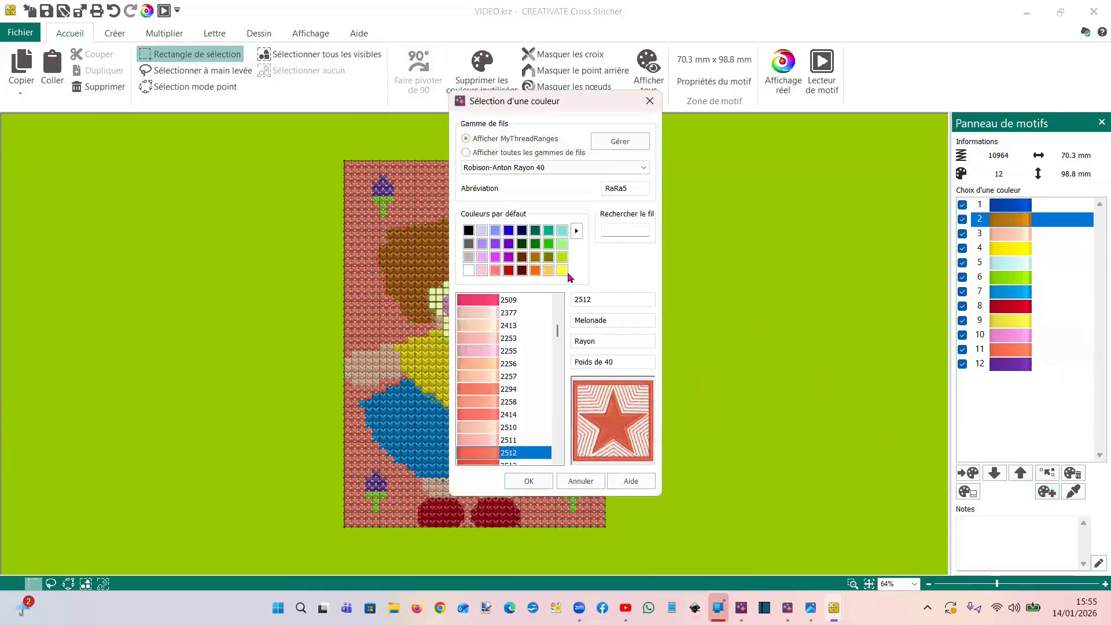
left_click(565, 272)
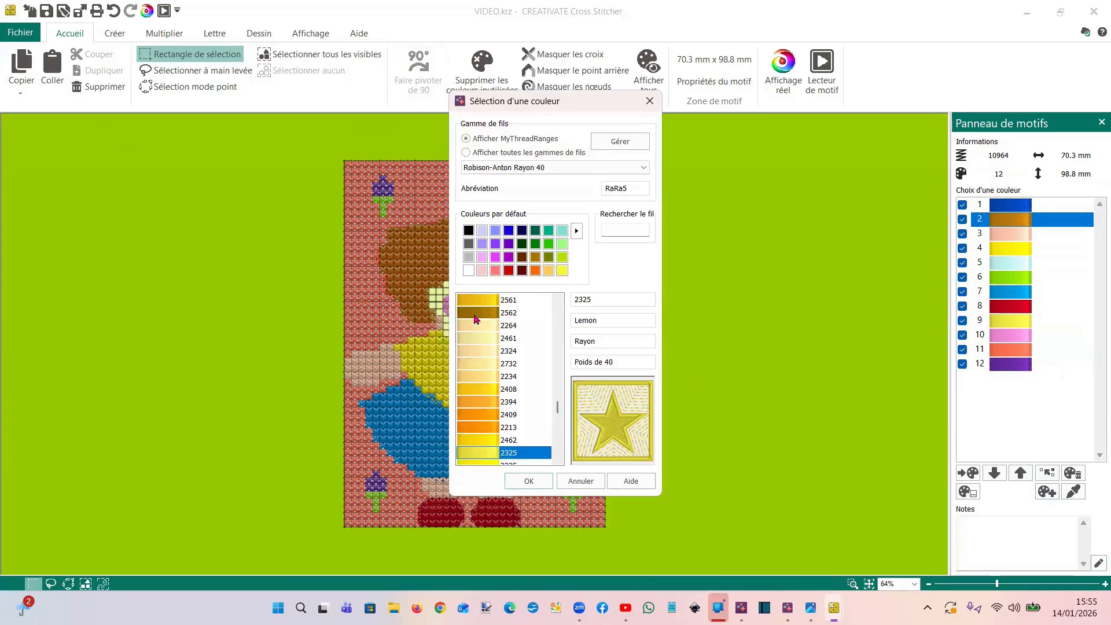
left_click(477, 377)
left_click(528, 481)
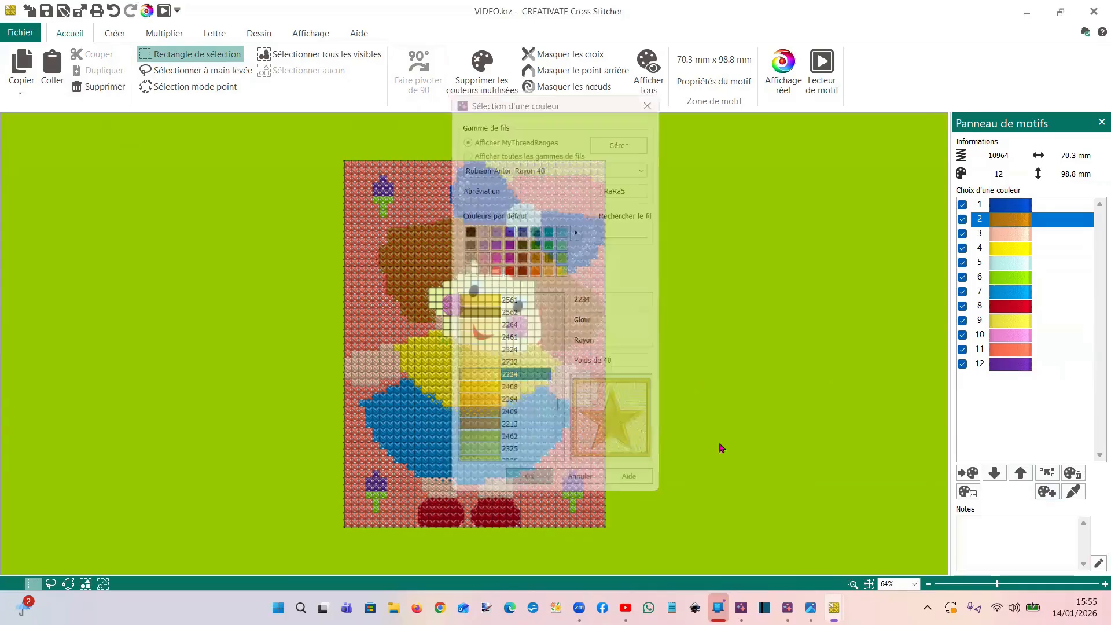
left_click(994, 385)
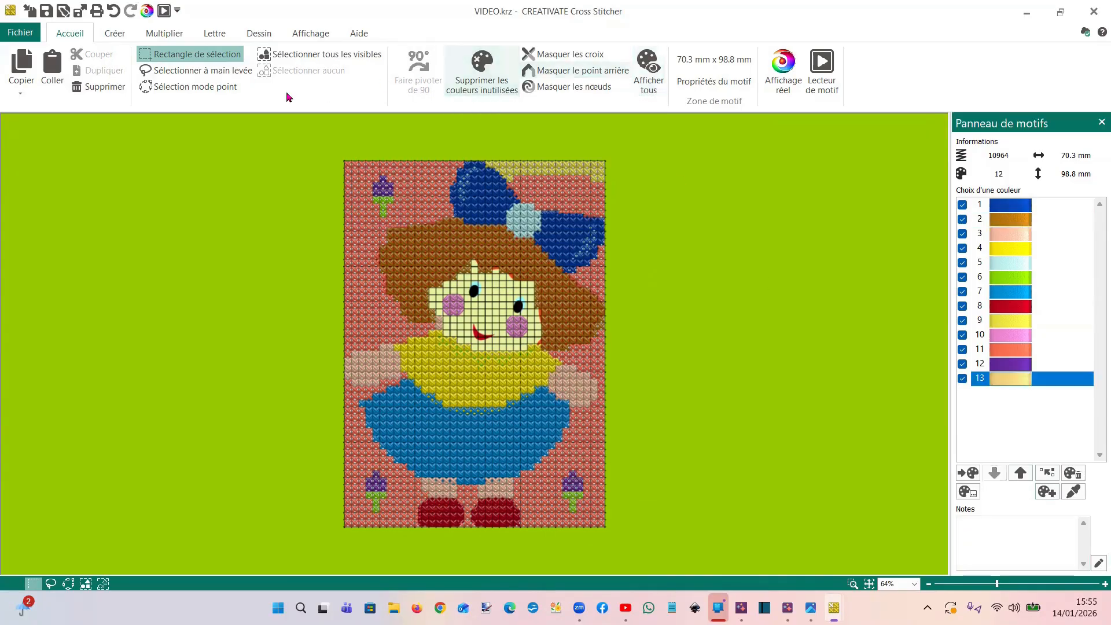
Try cross paint-filling the purple head of the lower-right strawberry with the new pale yellow thread, and undo the fill
left_click(115, 33)
left_click(633, 69)
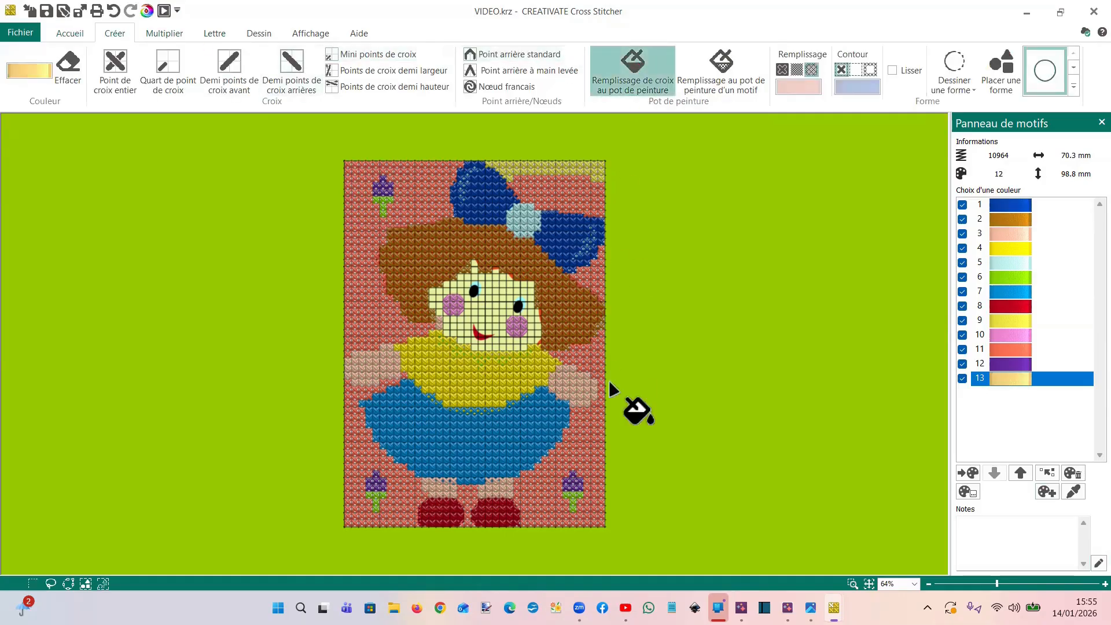
left_click(575, 486)
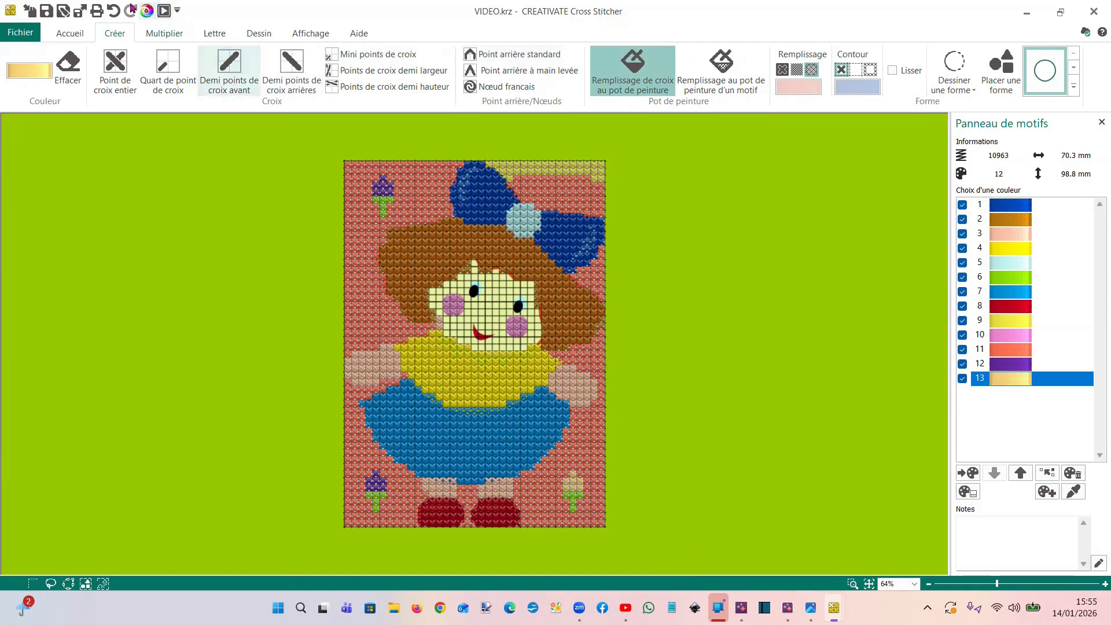
key("ctrl+z")
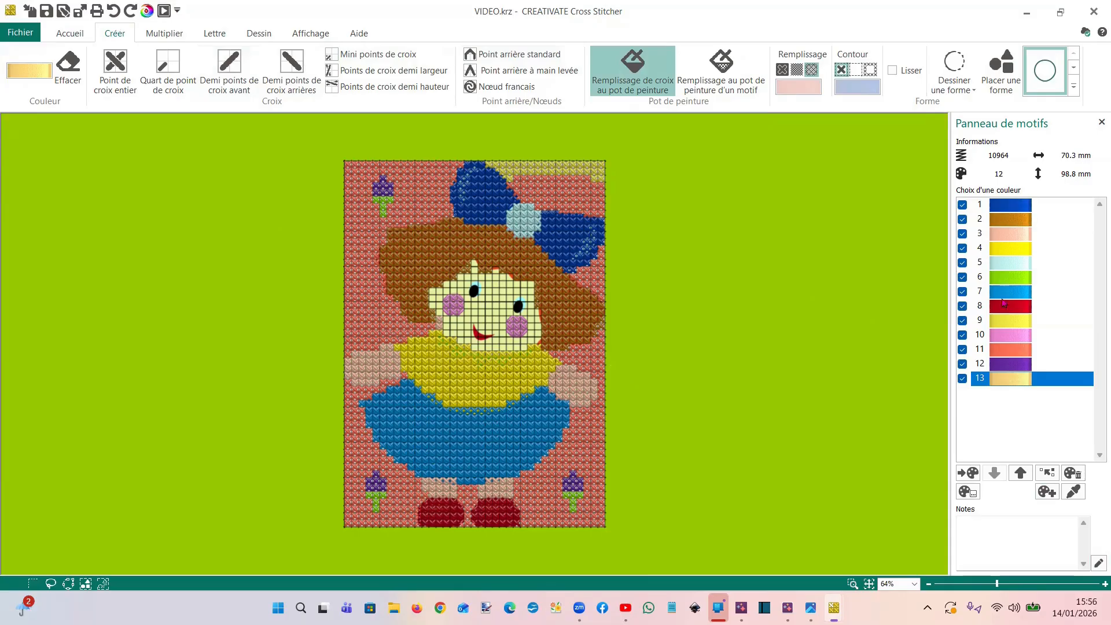
Paint-fill the yellow strip above the bow with red colour 8, and refill it with coral colour 11
left_click(1004, 307)
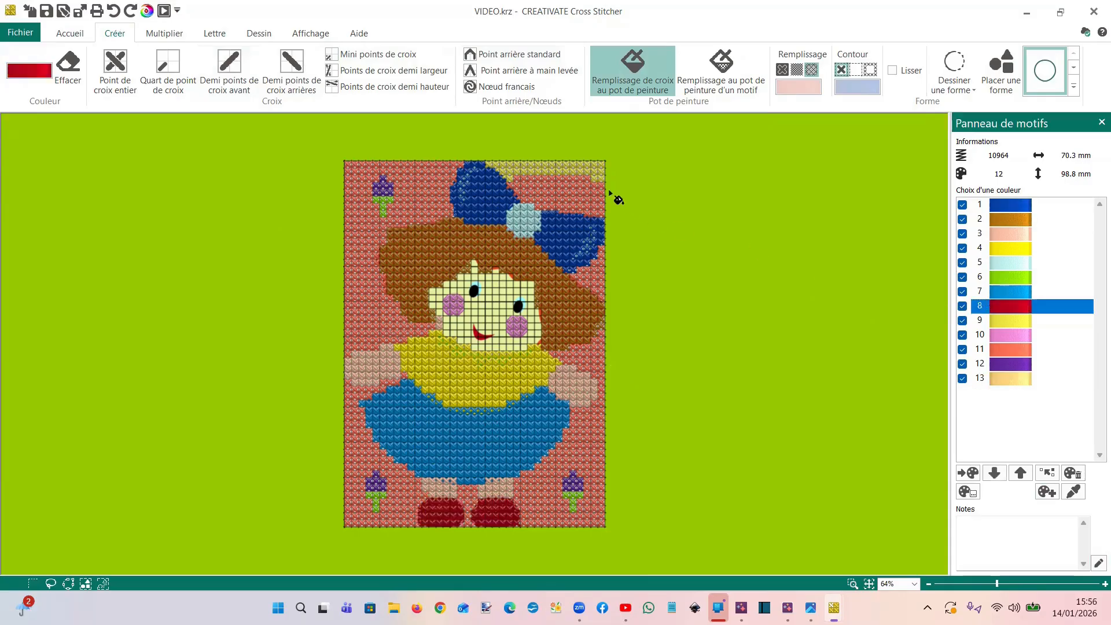
left_click(581, 172)
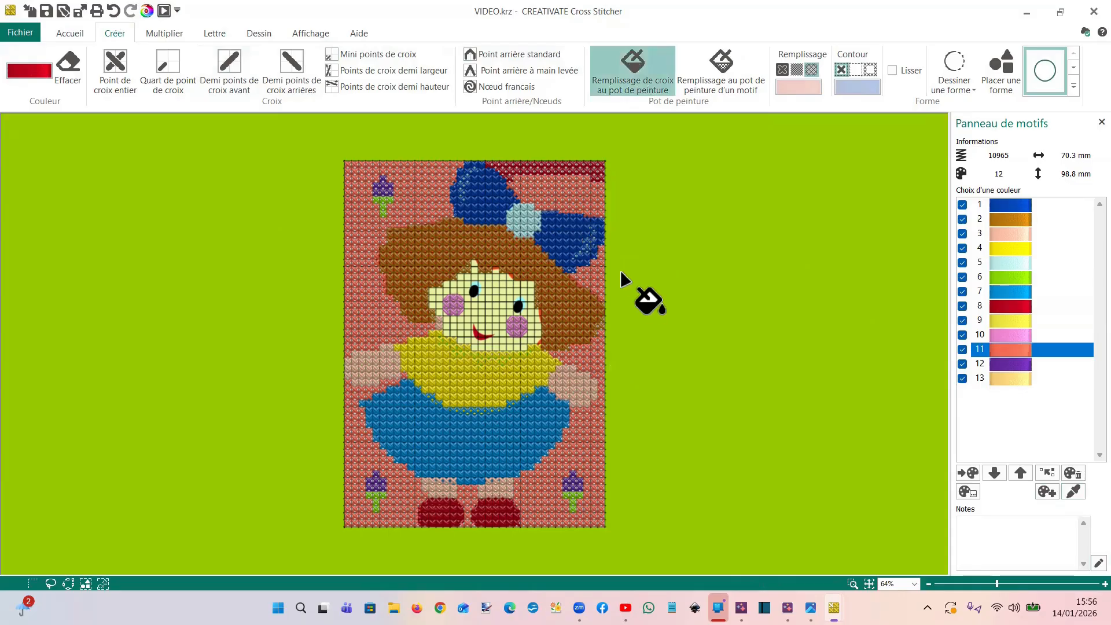
left_click(1004, 352)
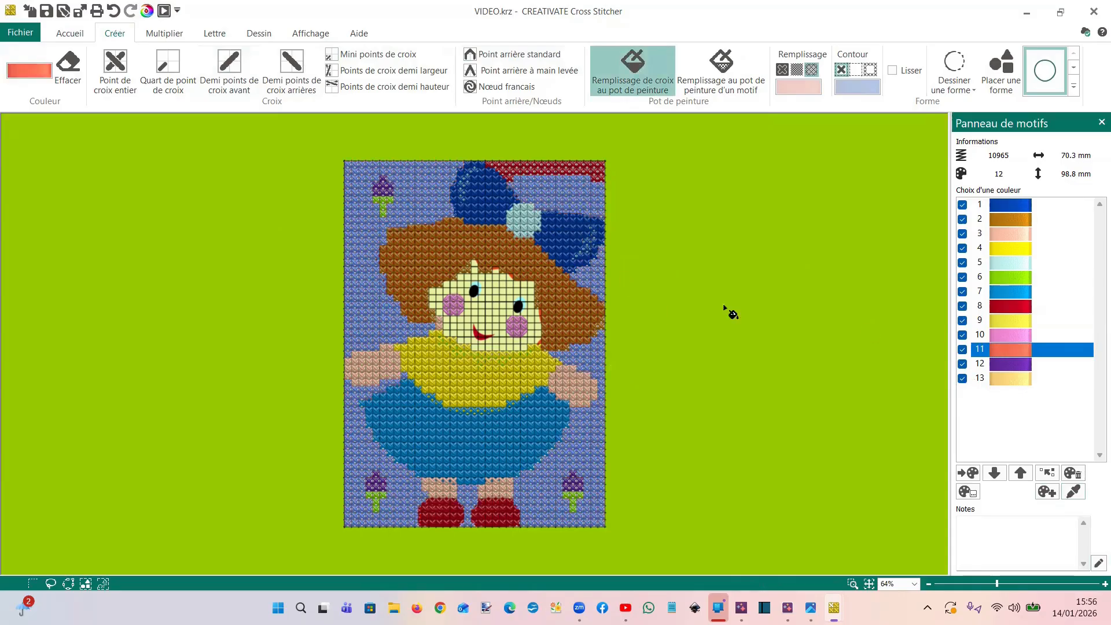
left_click(545, 169)
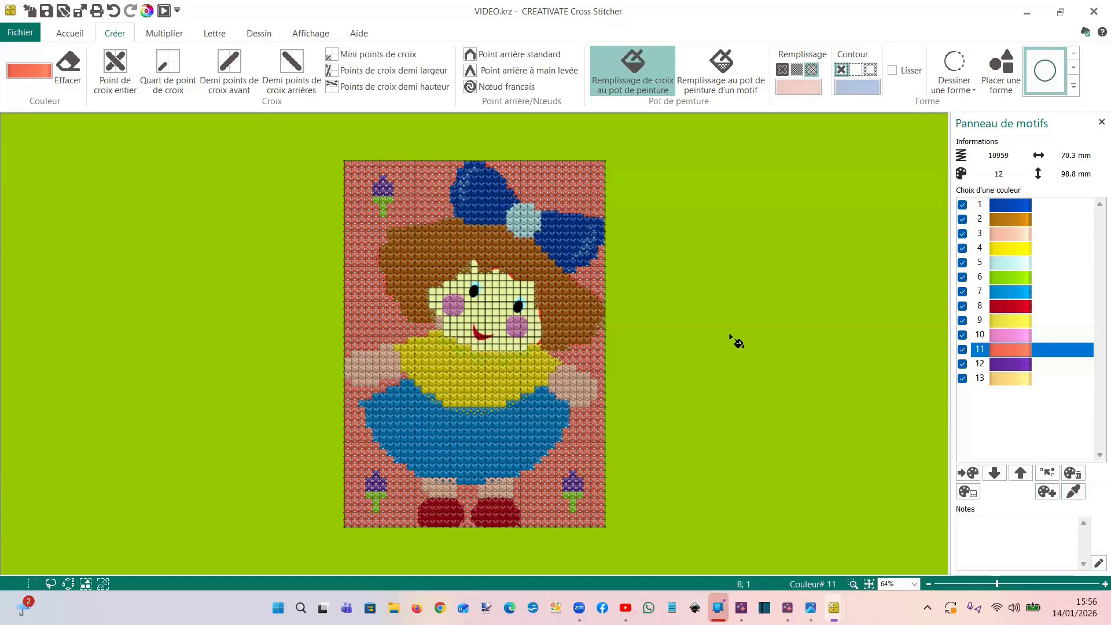
Hide purple colour 12 and green colour 6 to examine where they are used, and show them again
left_click(962, 364)
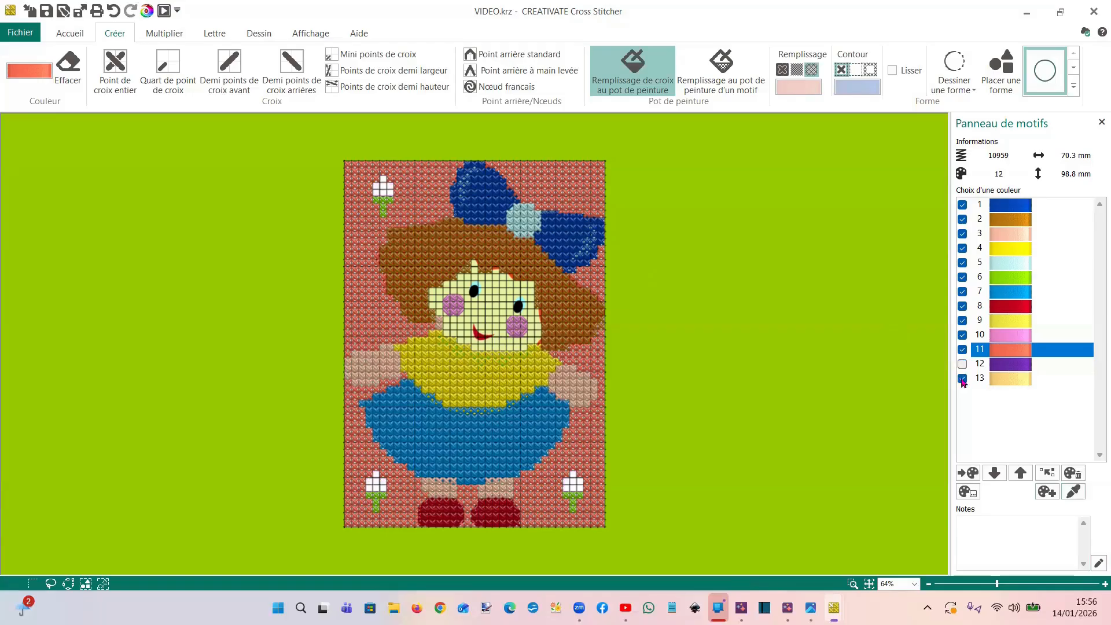
left_click(962, 276)
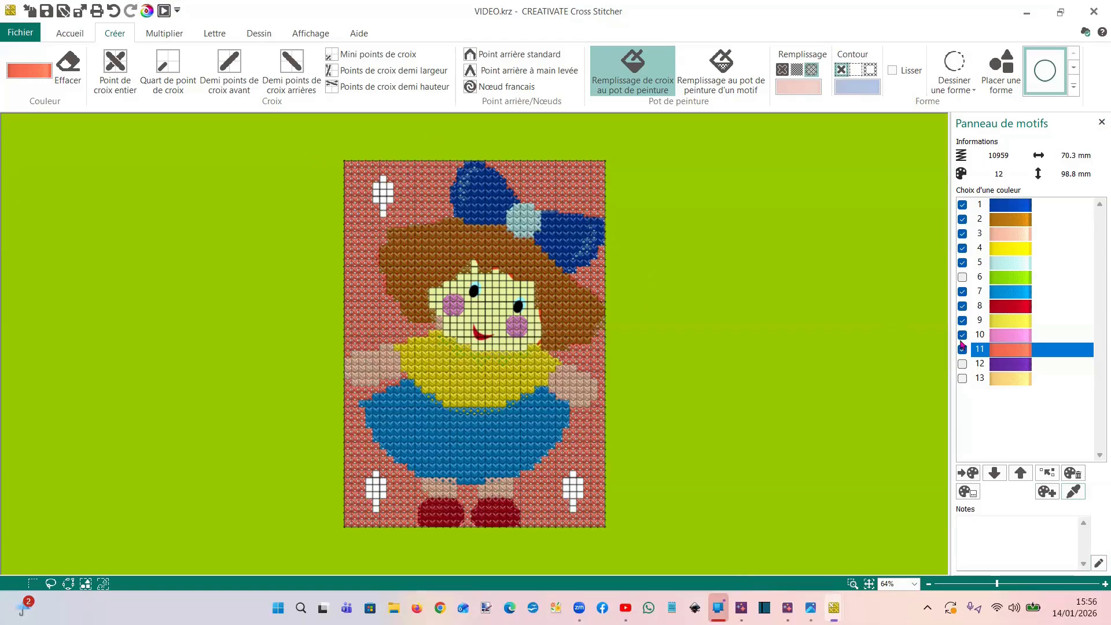
left_click(963, 365)
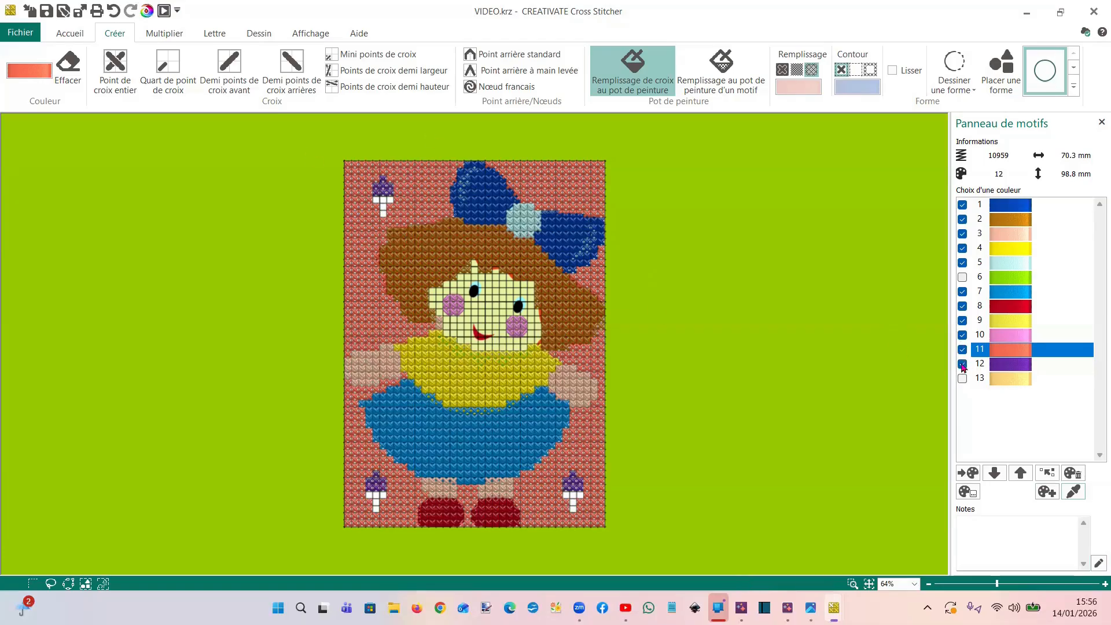
left_click(962, 278)
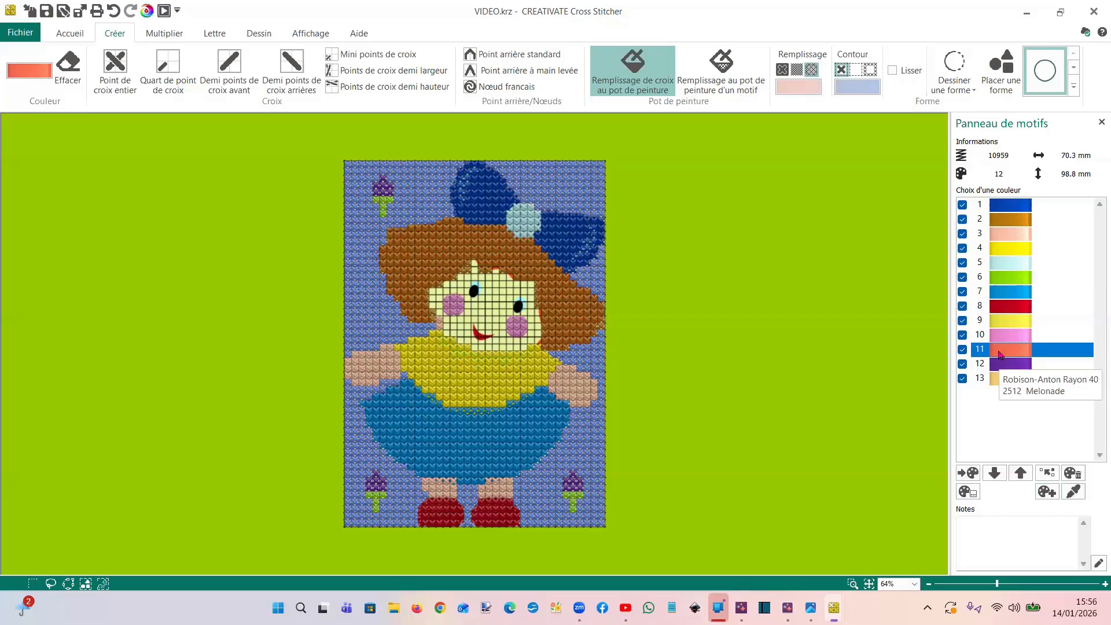
Delete the strawberries' purple colour 12 and green colour 6 from the design together with their stitches
left_click(1000, 354)
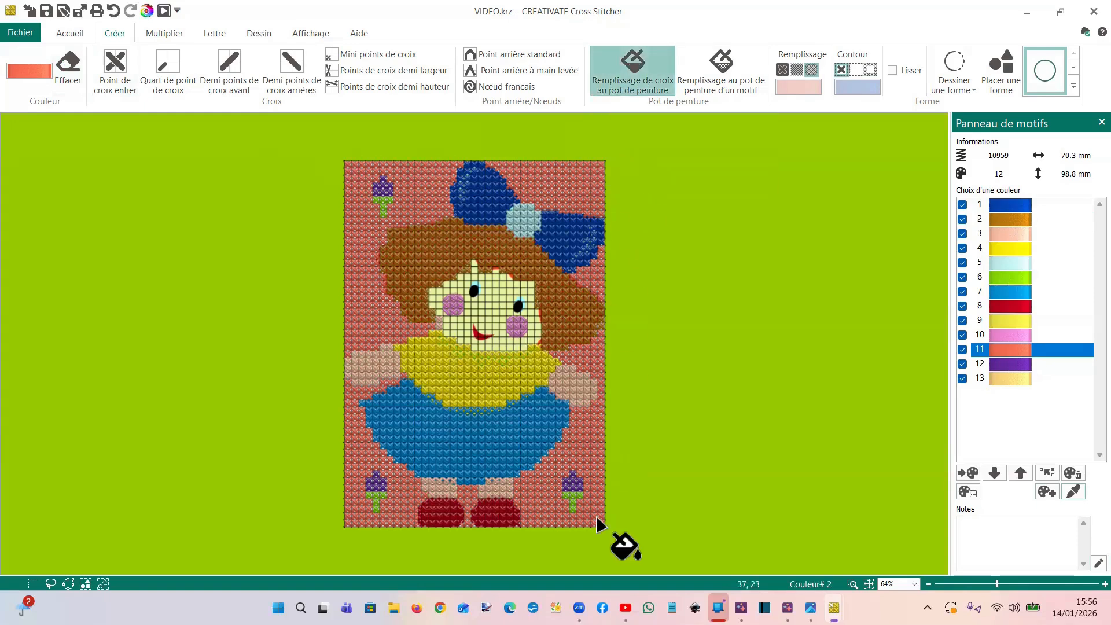
left_click(1009, 363)
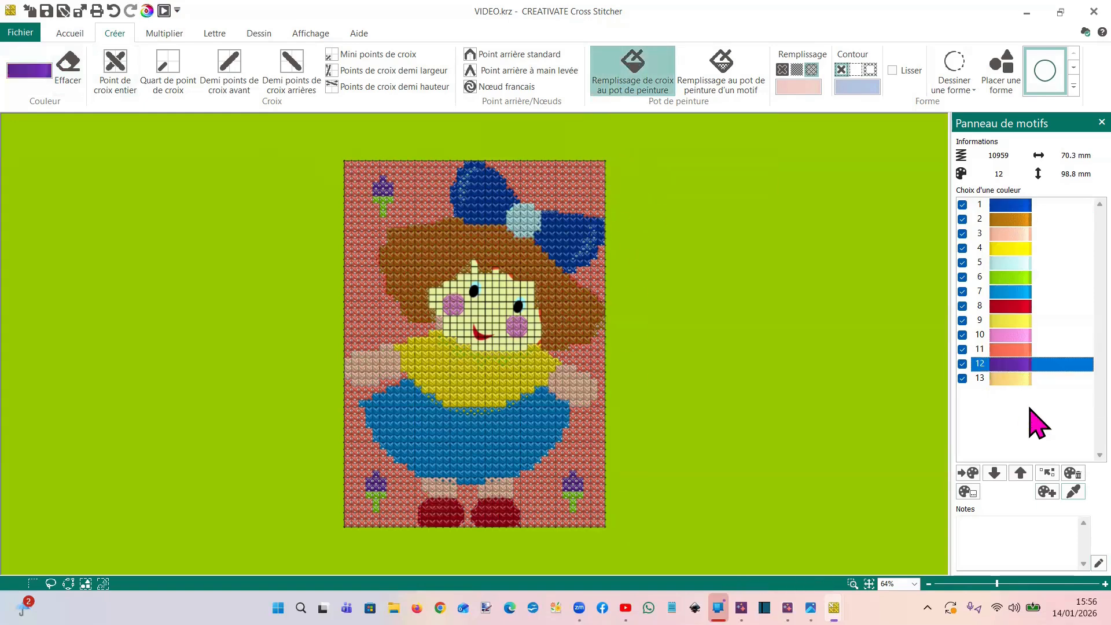
left_click(1073, 473)
left_click(607, 333)
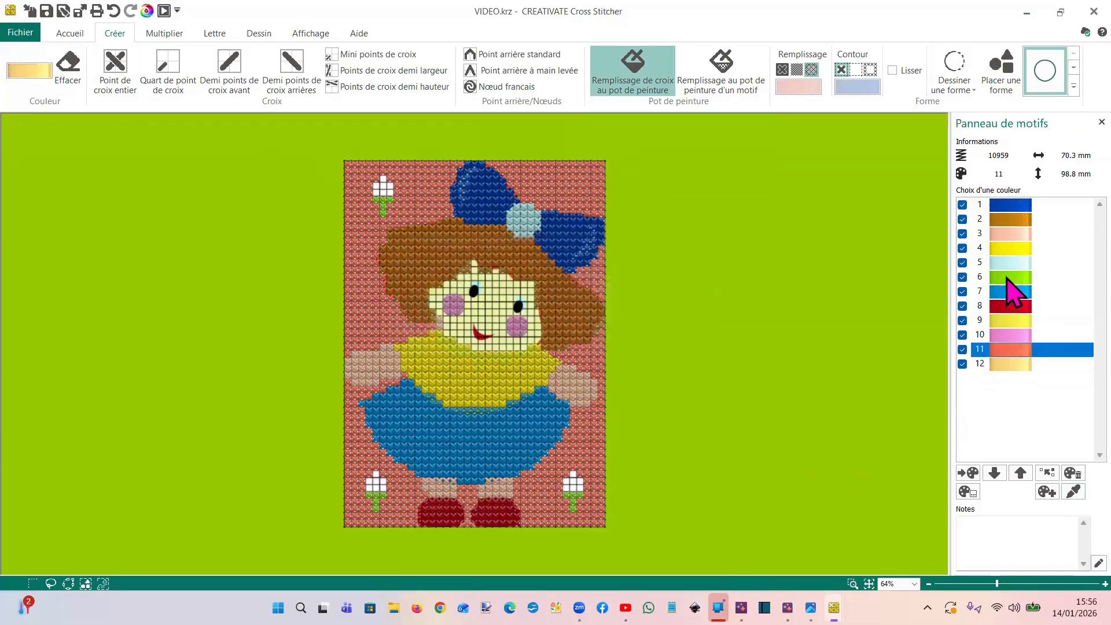
left_click(1011, 278)
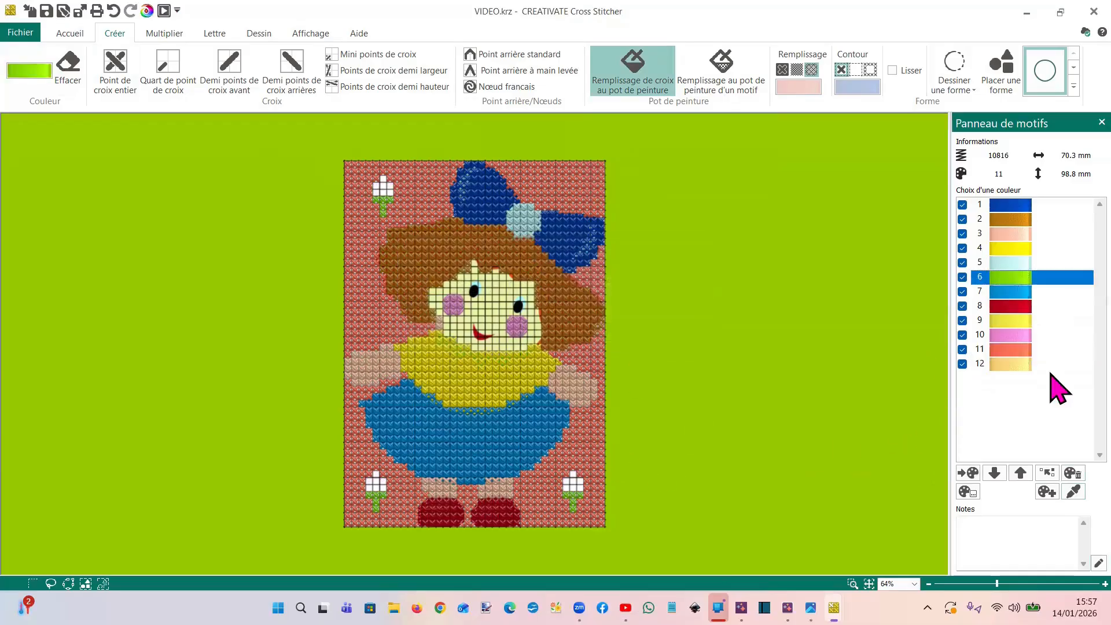
left_click(1072, 473)
left_click(620, 341)
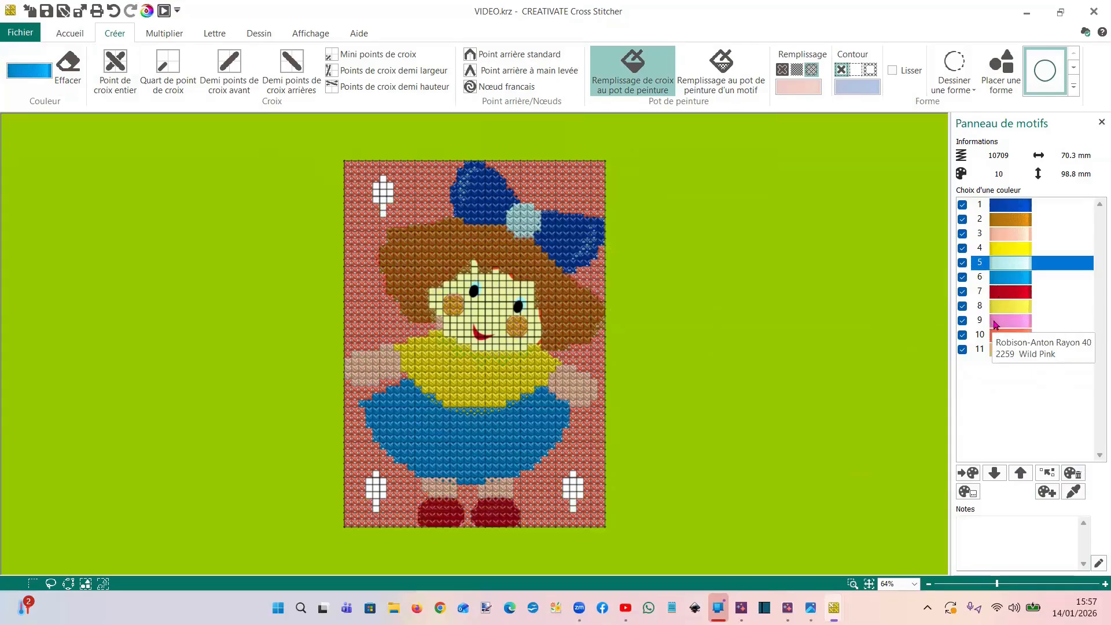
Pick the coral thread from the background and paint-fill the three empty strawberry areas with it
left_click(1074, 492)
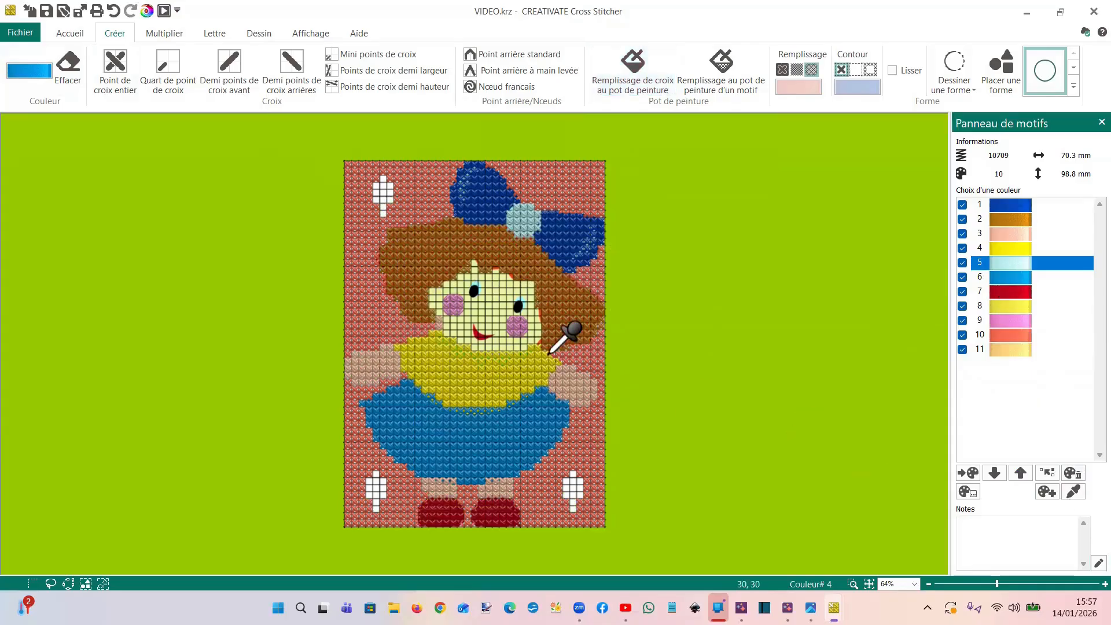
left_click(564, 192)
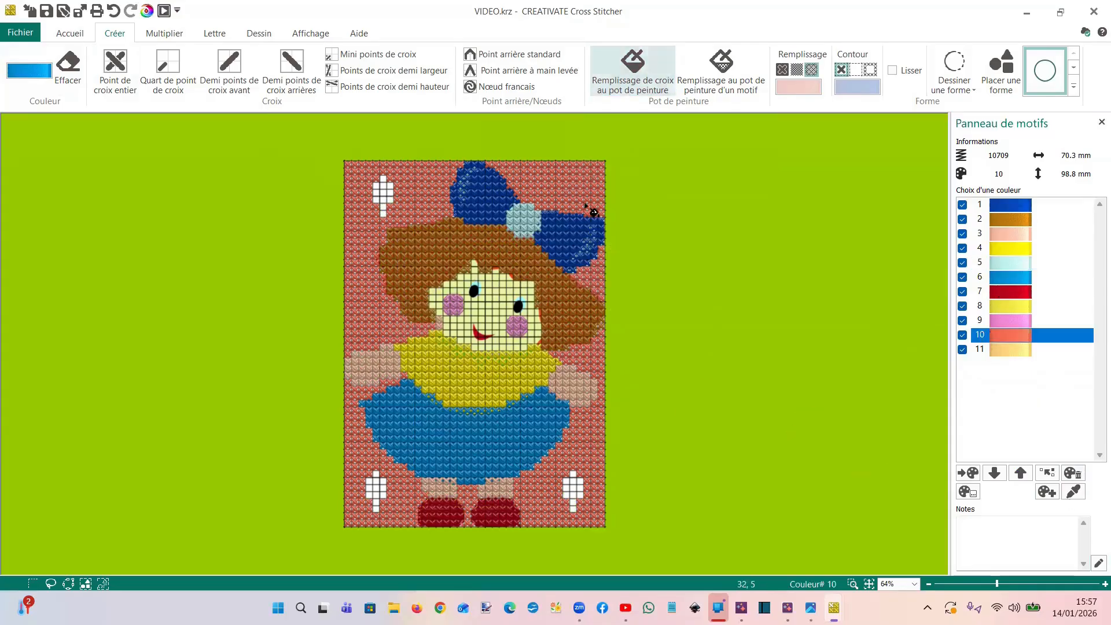
left_click(1016, 338)
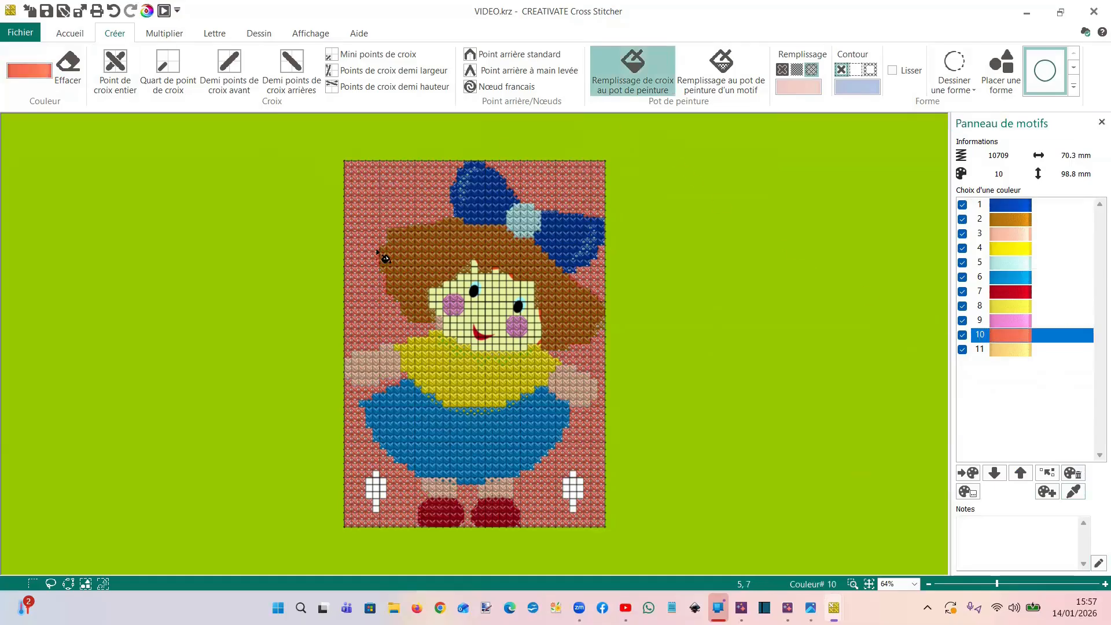
left_click(375, 504)
left_click(578, 495)
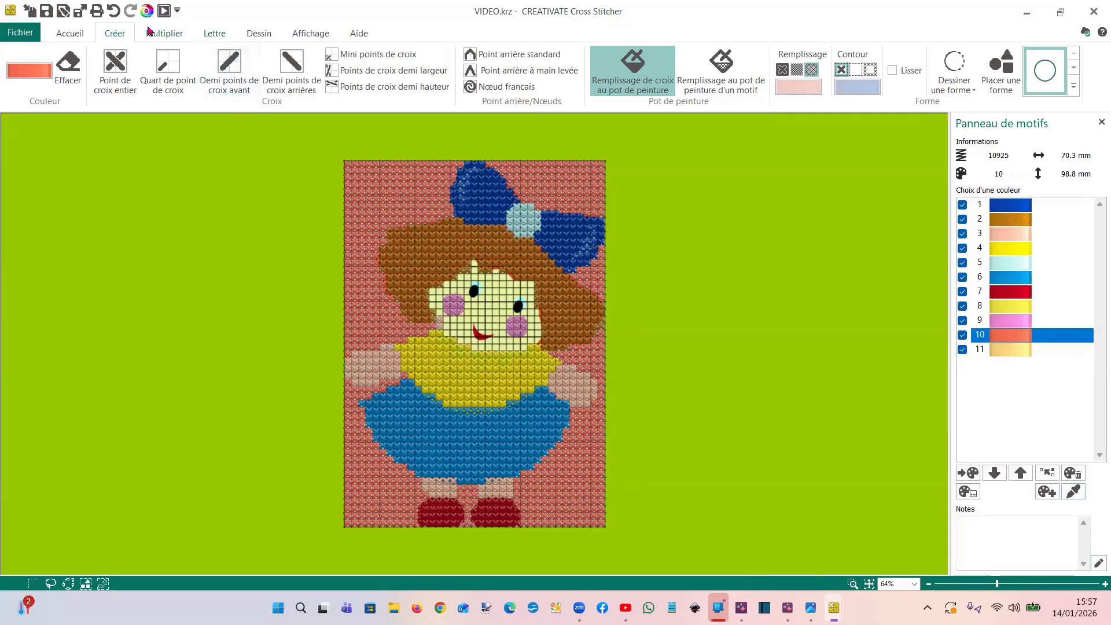
Choose the Carnation pattern from Cross Fancy and pattern-fill the coral areas above the bow and beside the skirt in the lower-left corner
left_click(255, 37)
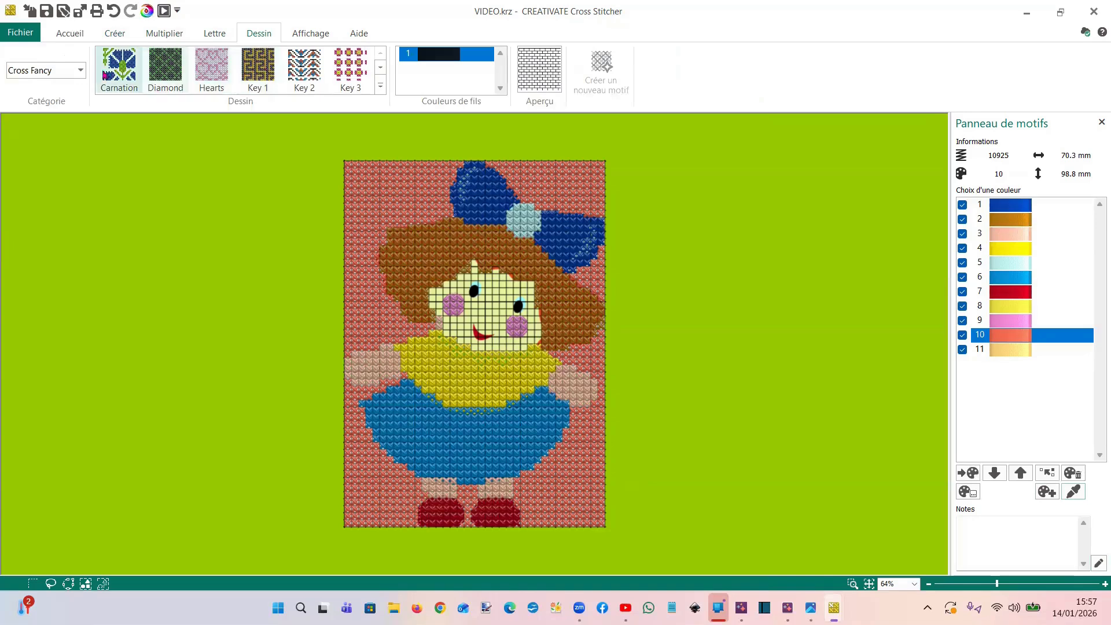
left_click(381, 87)
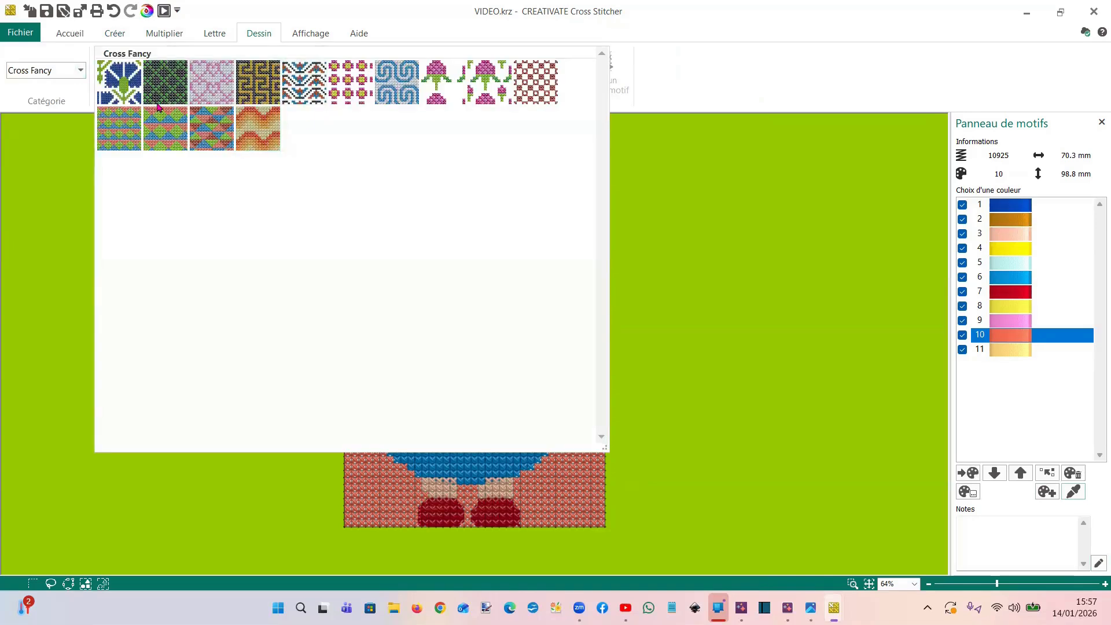
left_click(123, 87)
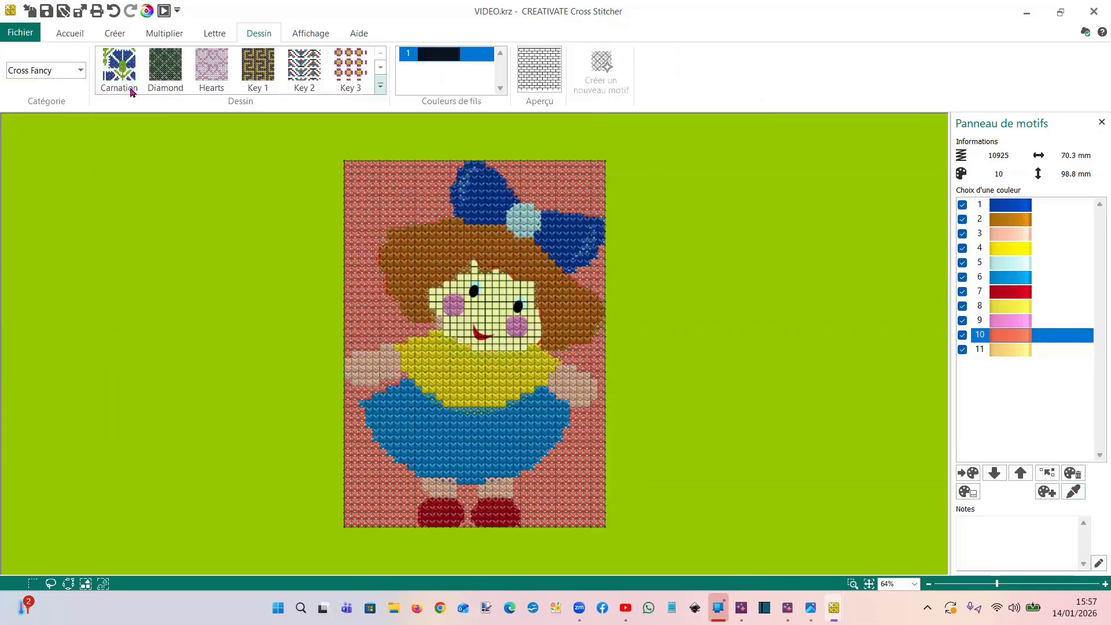
left_click(115, 33)
left_click(671, 82)
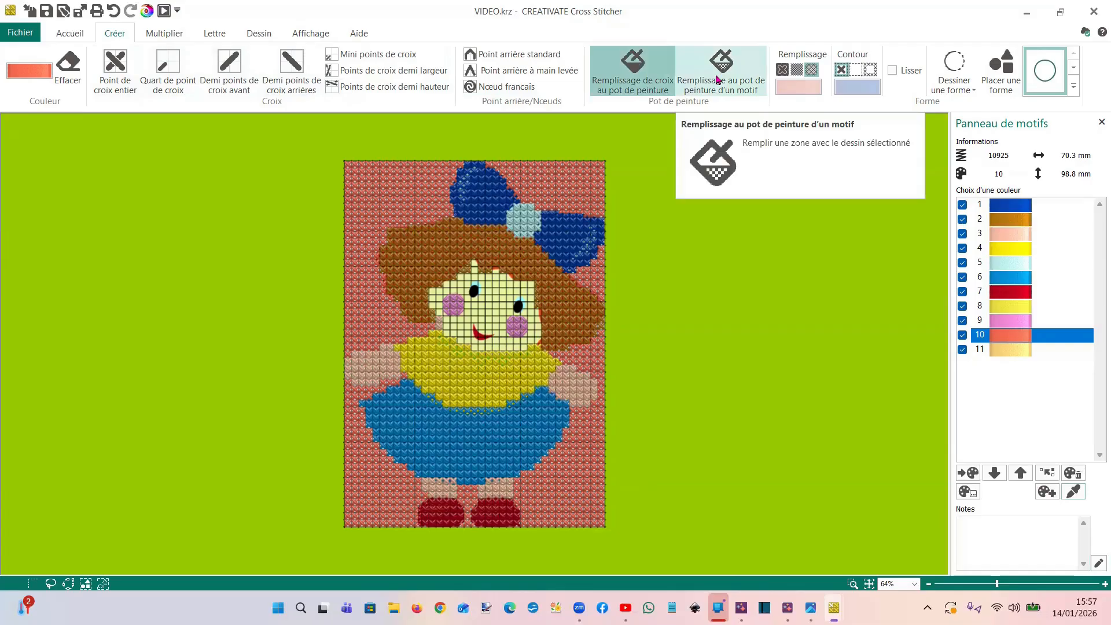
left_click(718, 80)
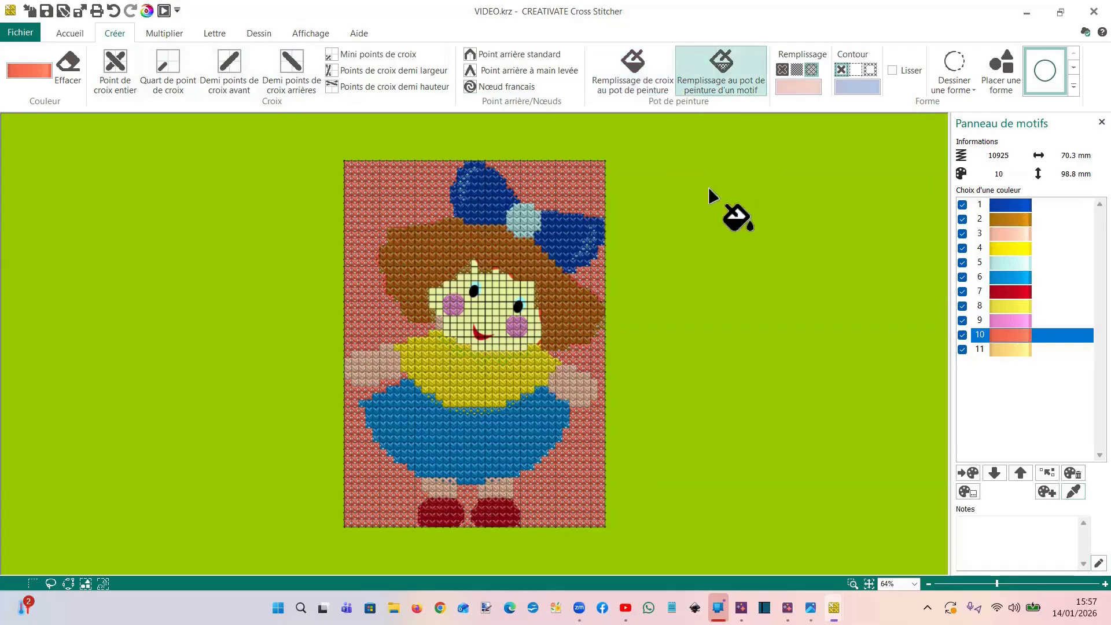
left_click(570, 200)
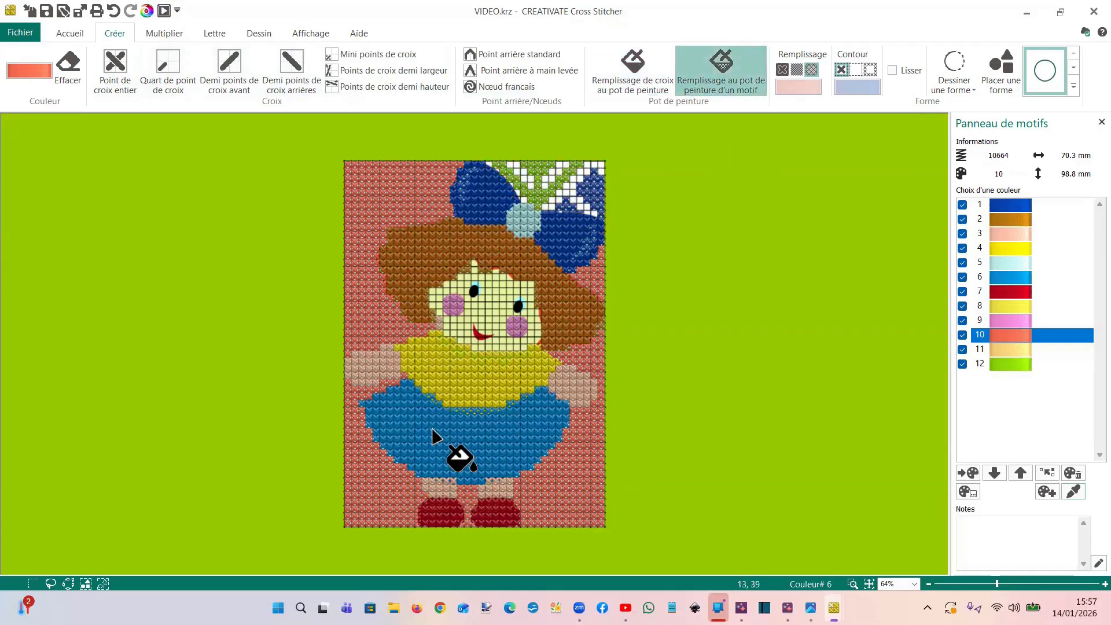
left_click(384, 493)
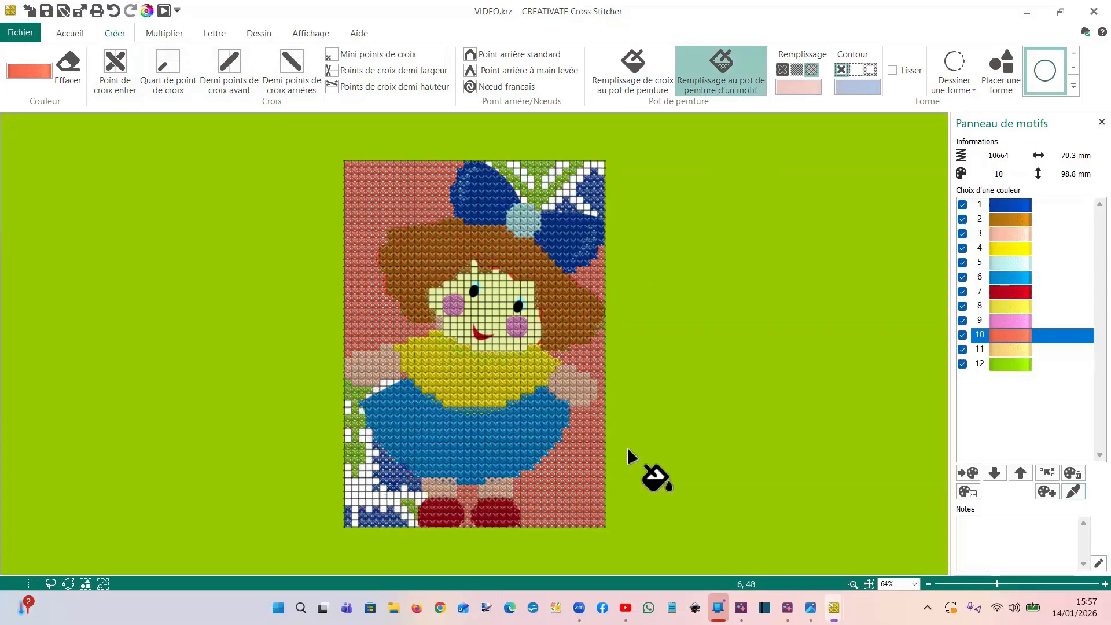
Pattern-fill the coral areas below the bow, in the upper-left corner and in the lower-right corner beside the skirt with Carnation
left_click(596, 273)
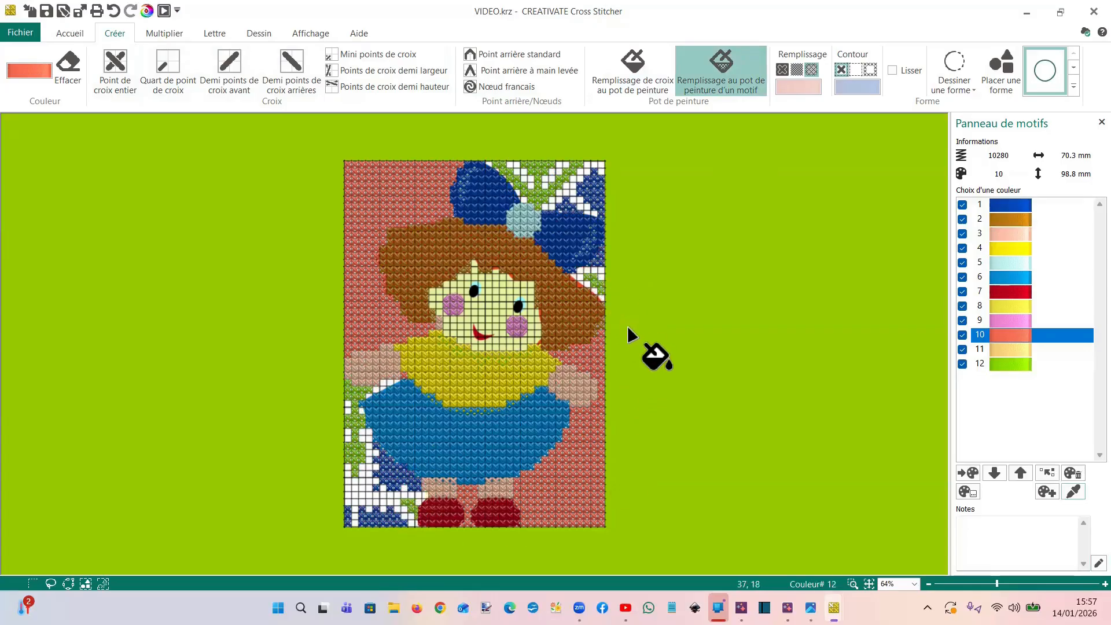
left_click(379, 170)
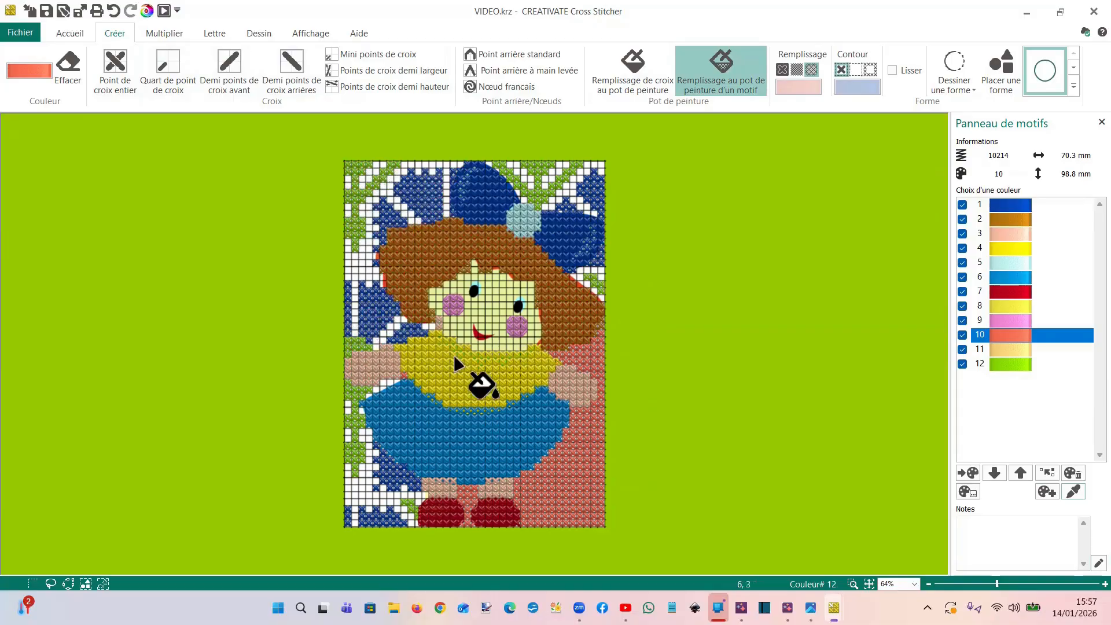
left_click(583, 426)
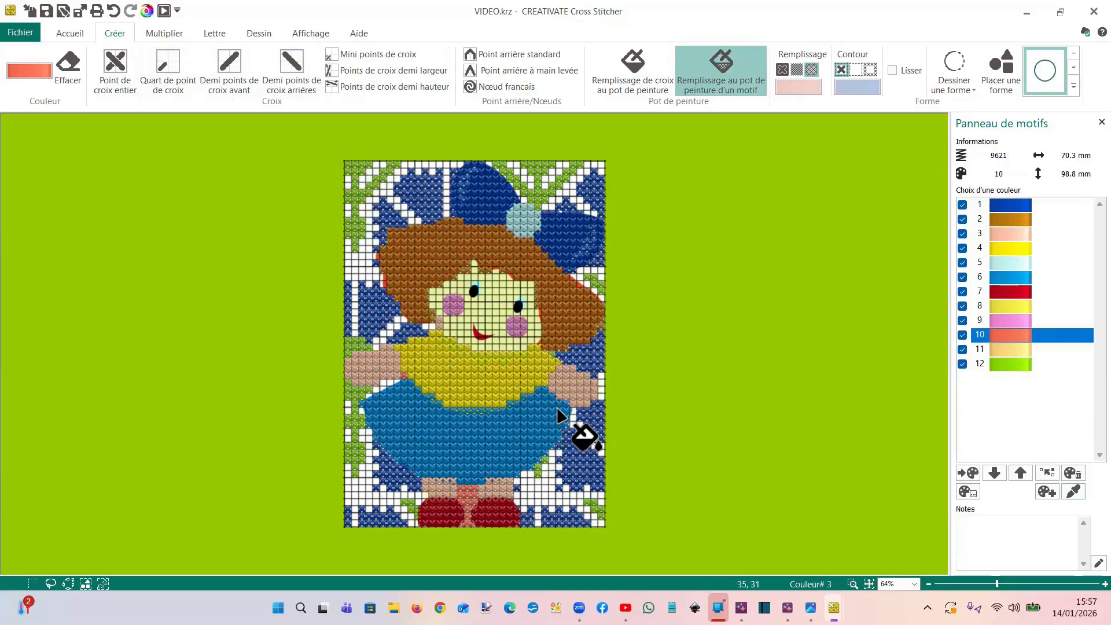
Undo the Carnation pattern fills to restore the plain coral background around the doll
left_click(113, 11)
left_click(114, 12)
left_click(113, 11)
left_click(114, 12)
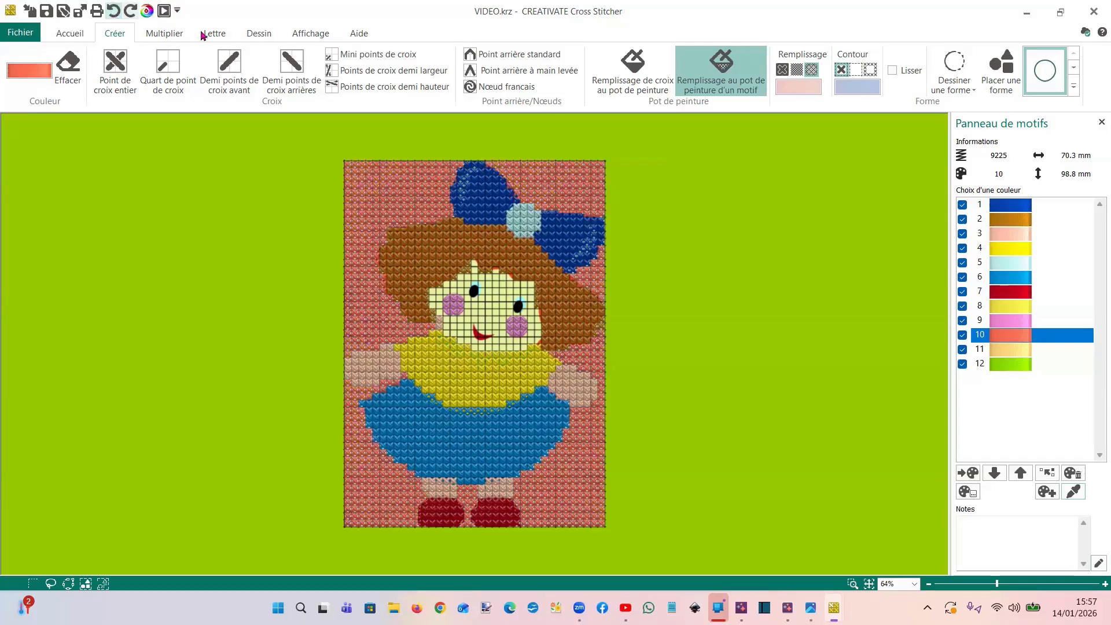
Browse all pattern categories and choose the Flower 3 pattern from Blackwork Fancy
left_click(255, 35)
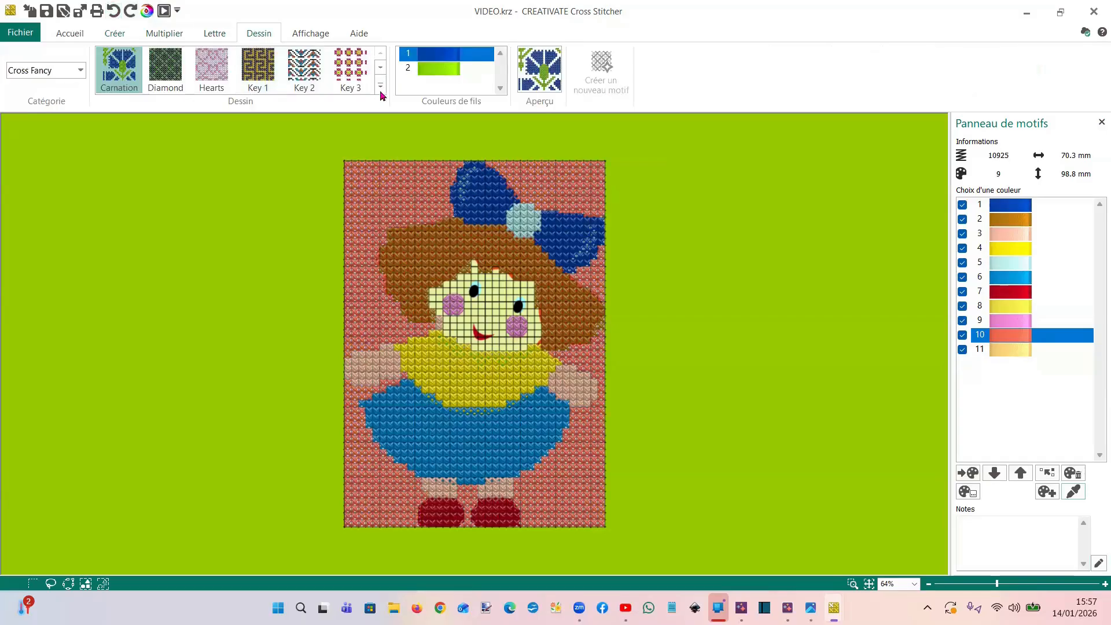
left_click(81, 70)
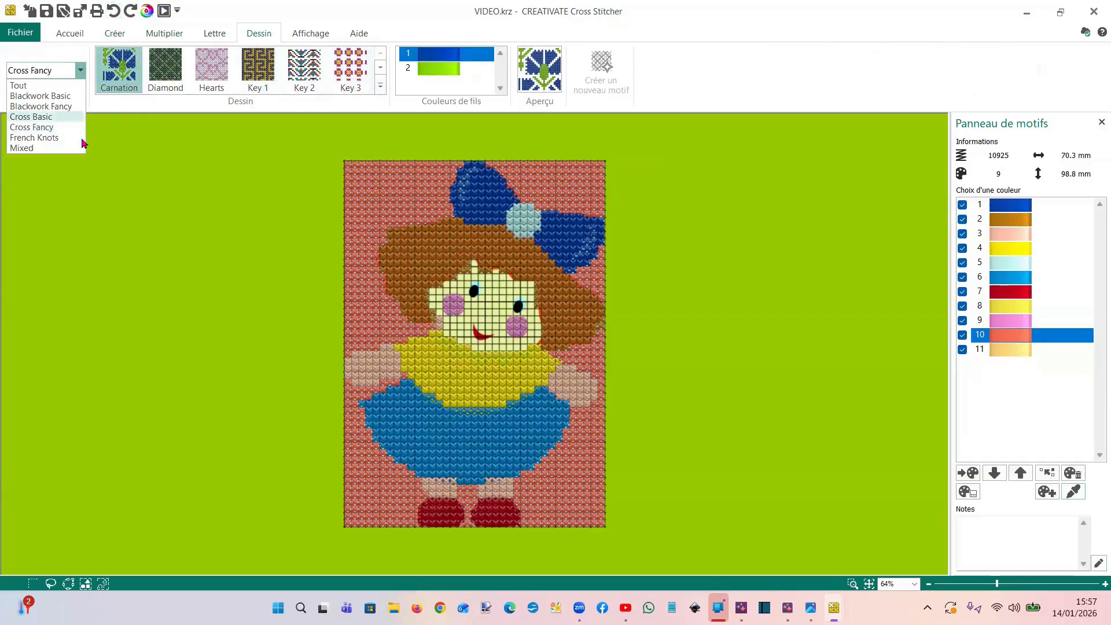
left_click(45, 97)
left_click(80, 70)
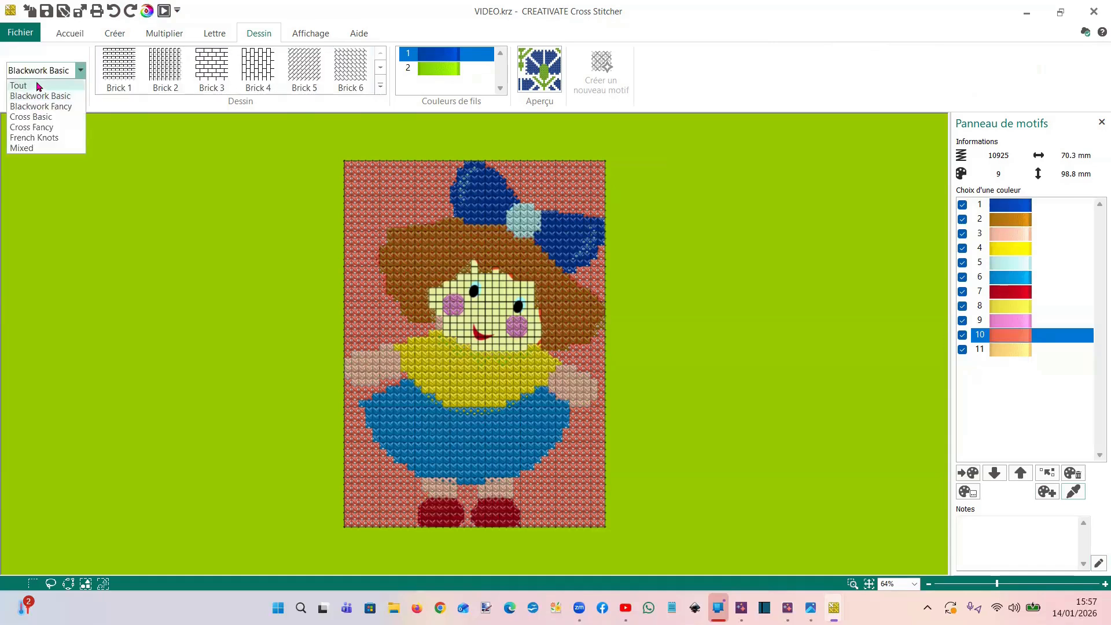
left_click(38, 86)
left_click(380, 86)
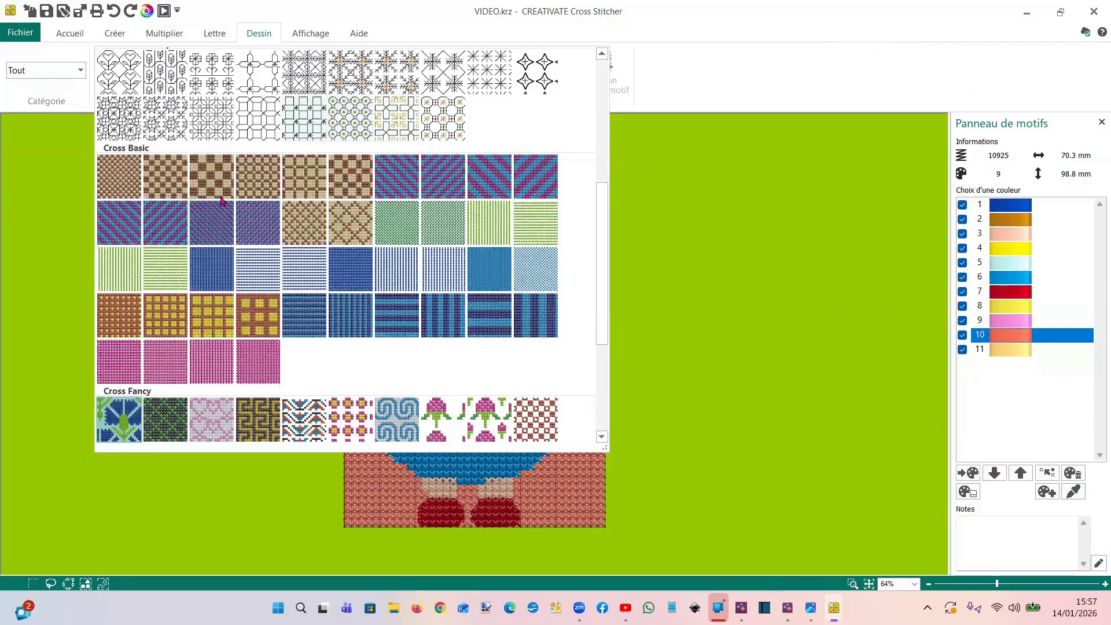
scroll(222, 201, "down", 3)
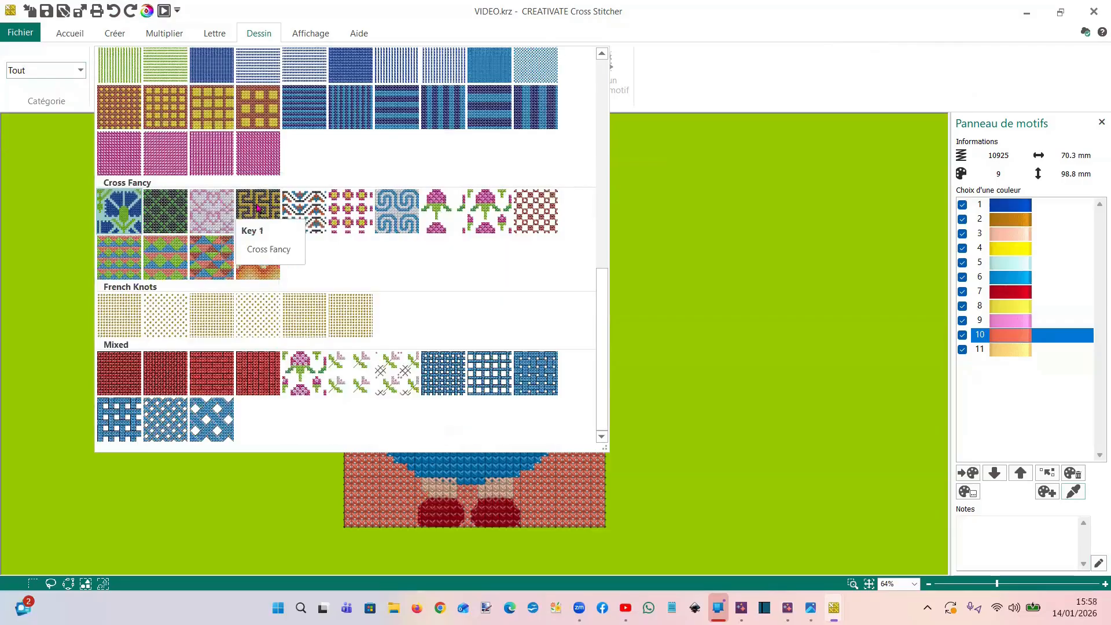
scroll(256, 229, "up", 6)
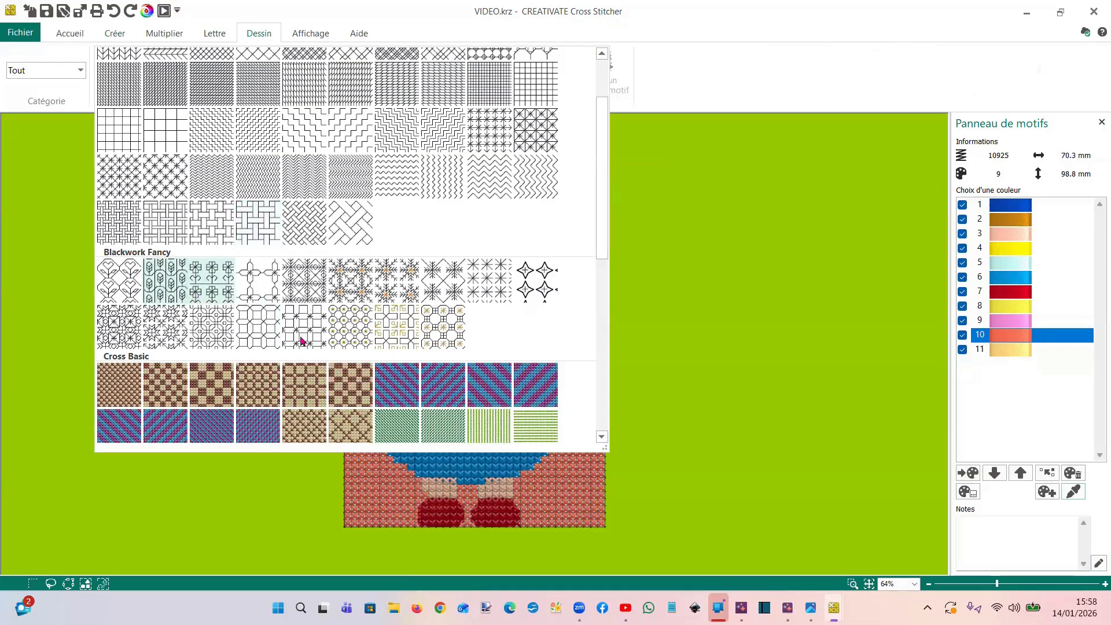
left_click(207, 280)
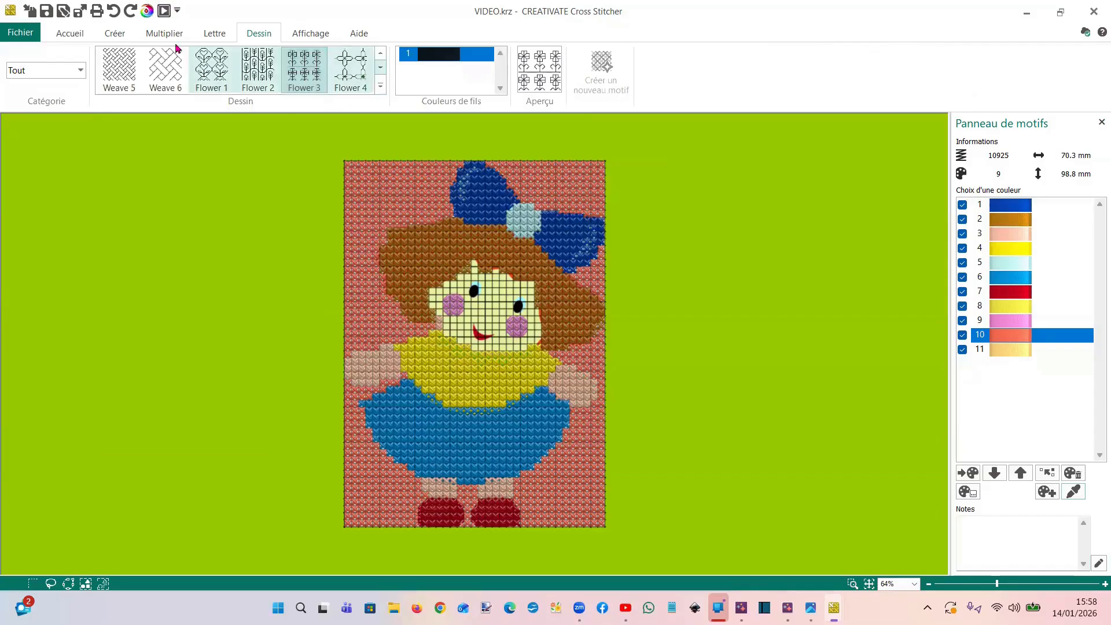
Pattern-fill the coral background areas around the bow, hair, arms and skirt with Flower 3
left_click(114, 33)
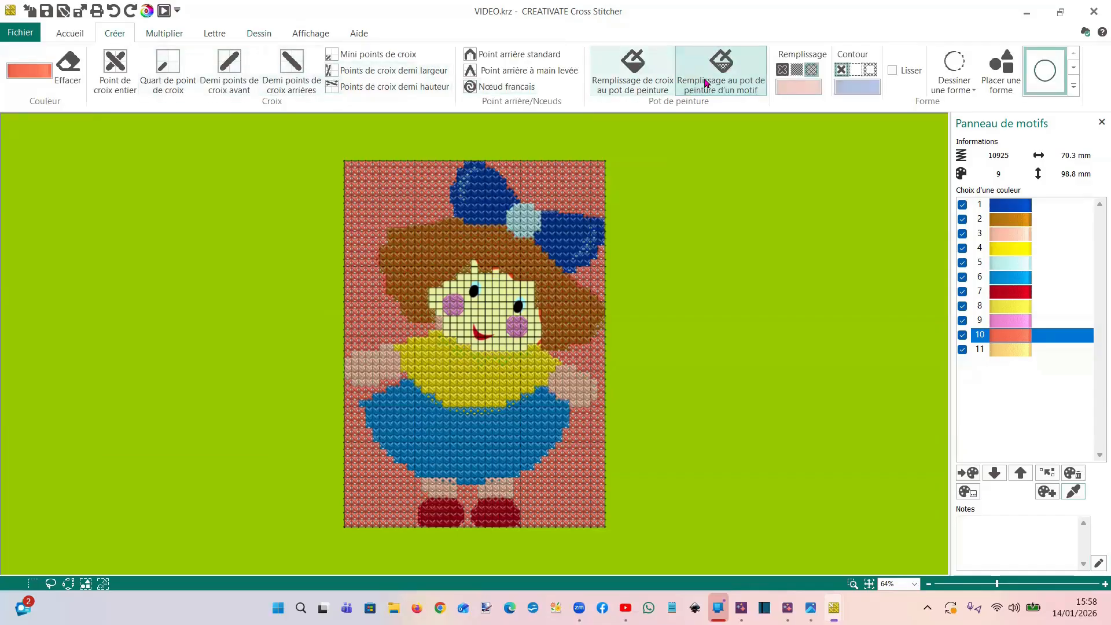
left_click(545, 191)
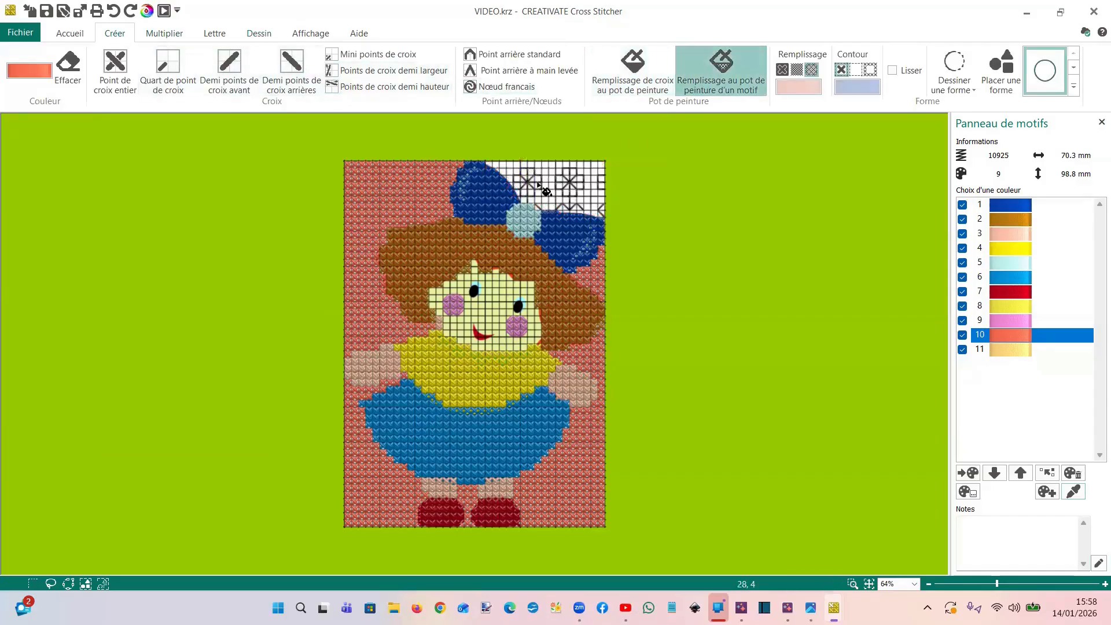
left_click(602, 286)
left_click(396, 197)
left_click(358, 459)
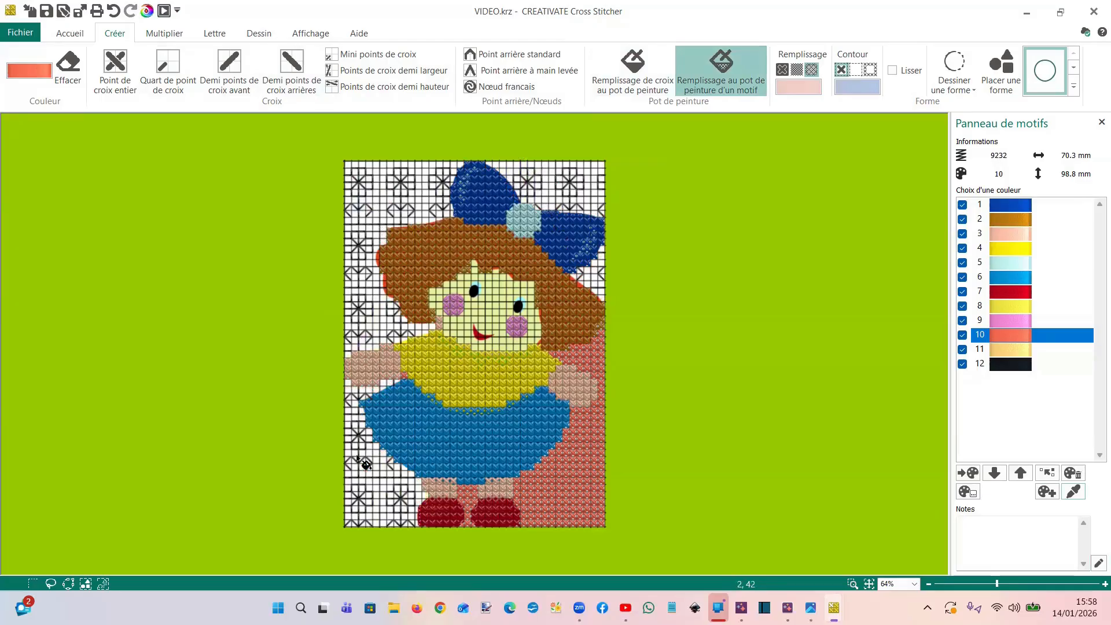
left_click(599, 381)
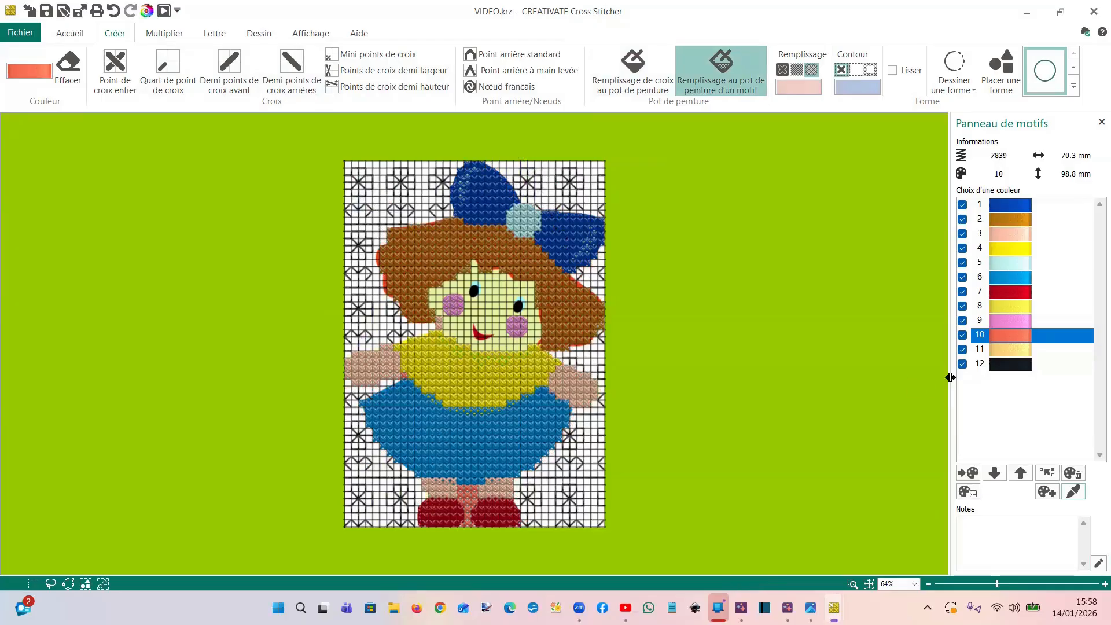
Change the background pattern's black thread, colour 12, to purple Robison-Anton Rayon 40 thread 2292
double_click(1018, 367)
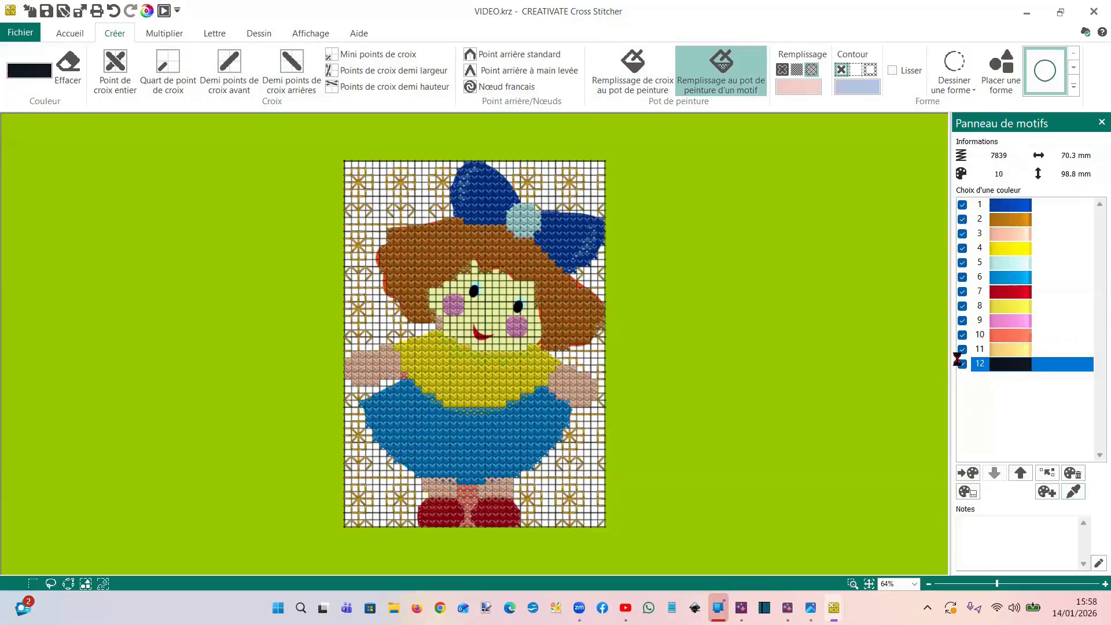
left_click(512, 259)
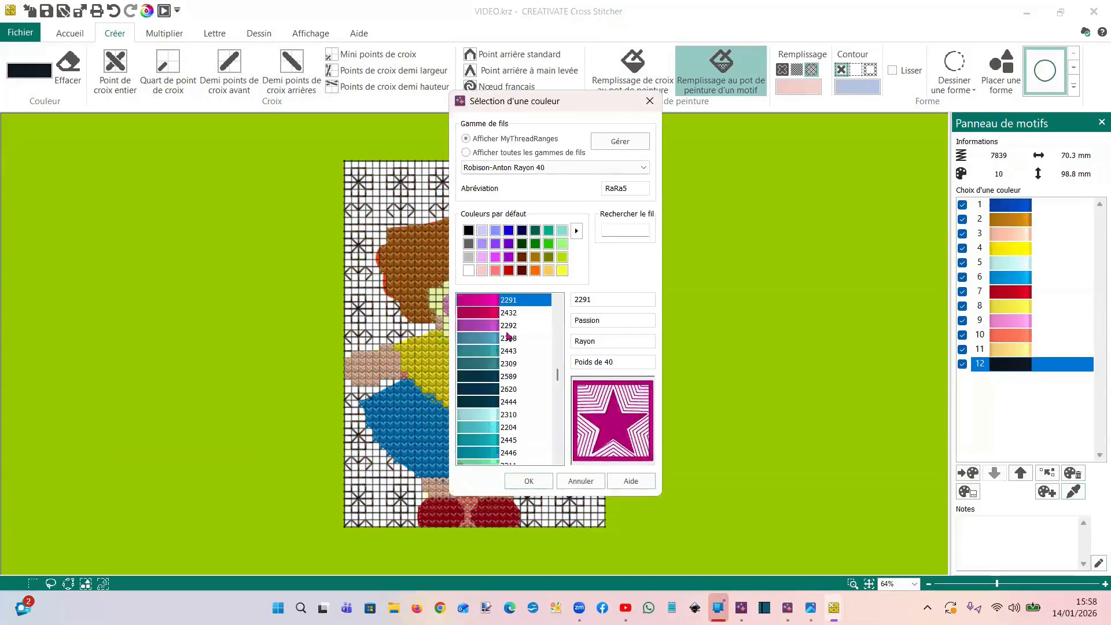
left_click(470, 326)
left_click(529, 481)
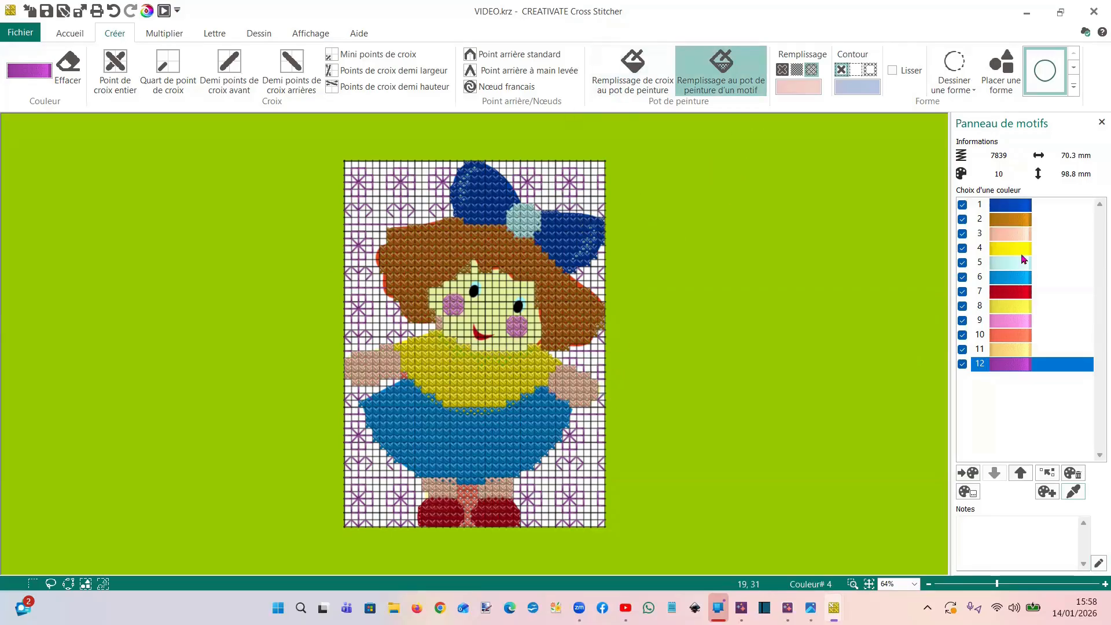
left_click(1007, 349)
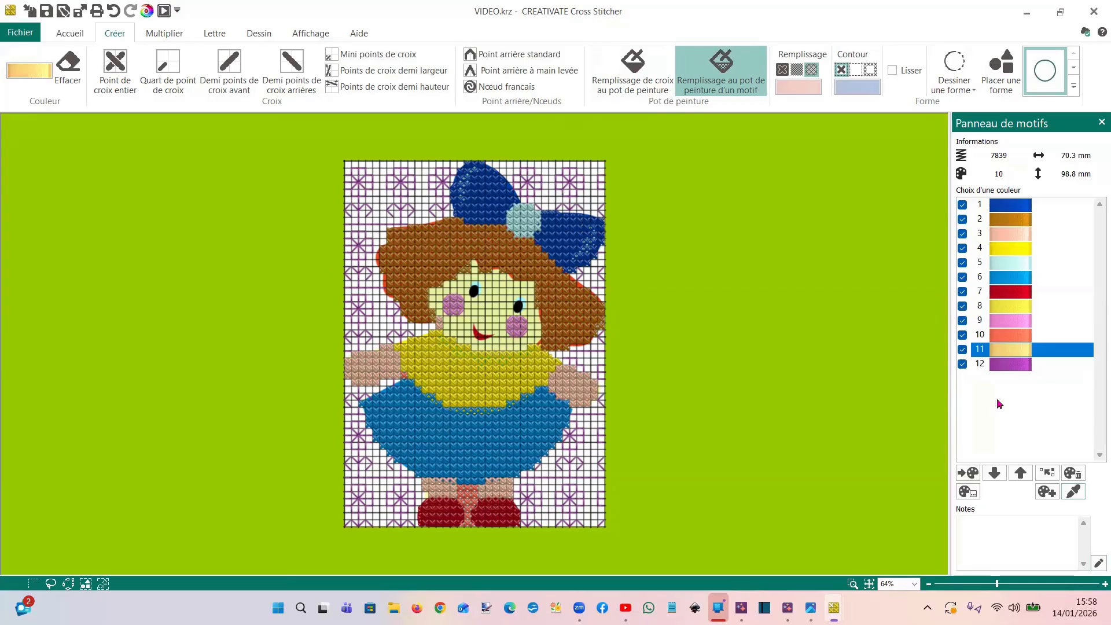
left_click(485, 374)
double_click(1014, 253)
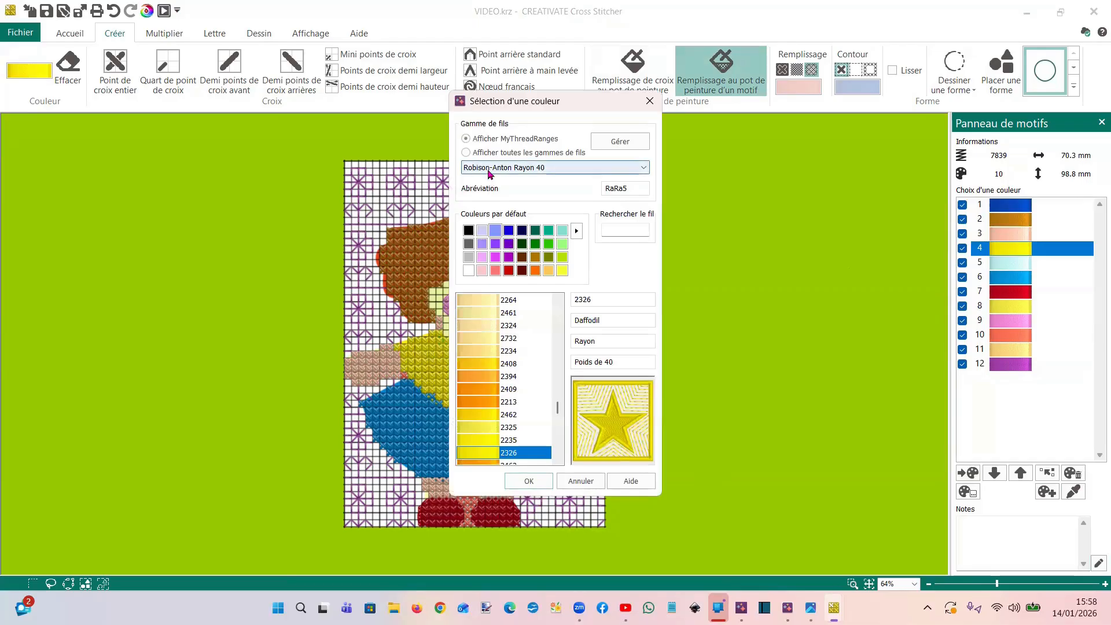
left_click(650, 101)
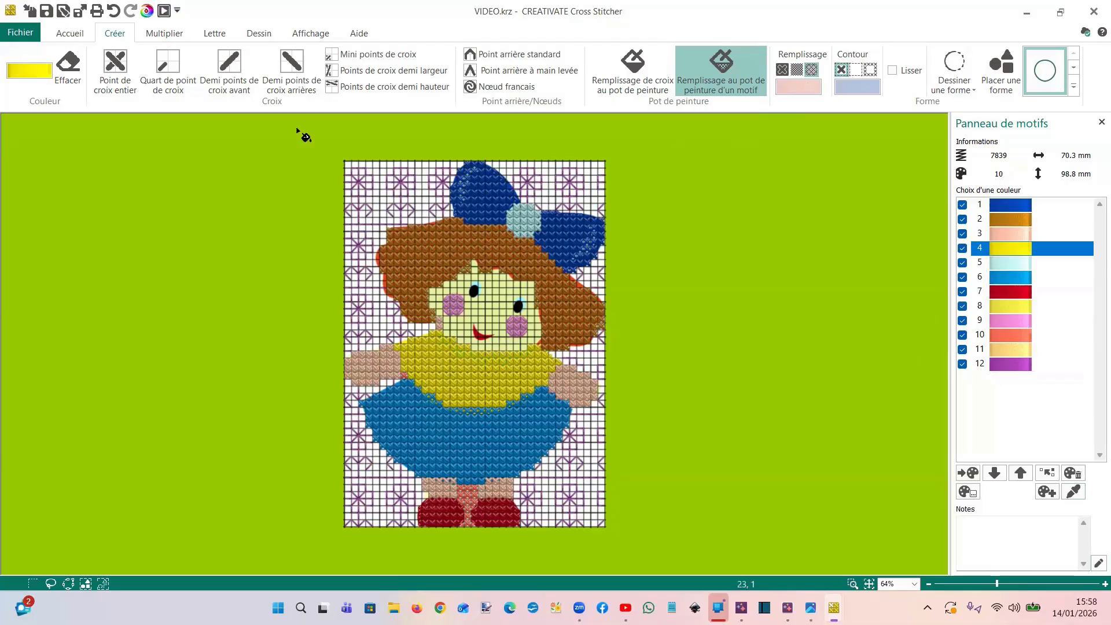
Browse all pattern categories and choose the Stripes 3 pattern from Cross Basic
left_click(262, 36)
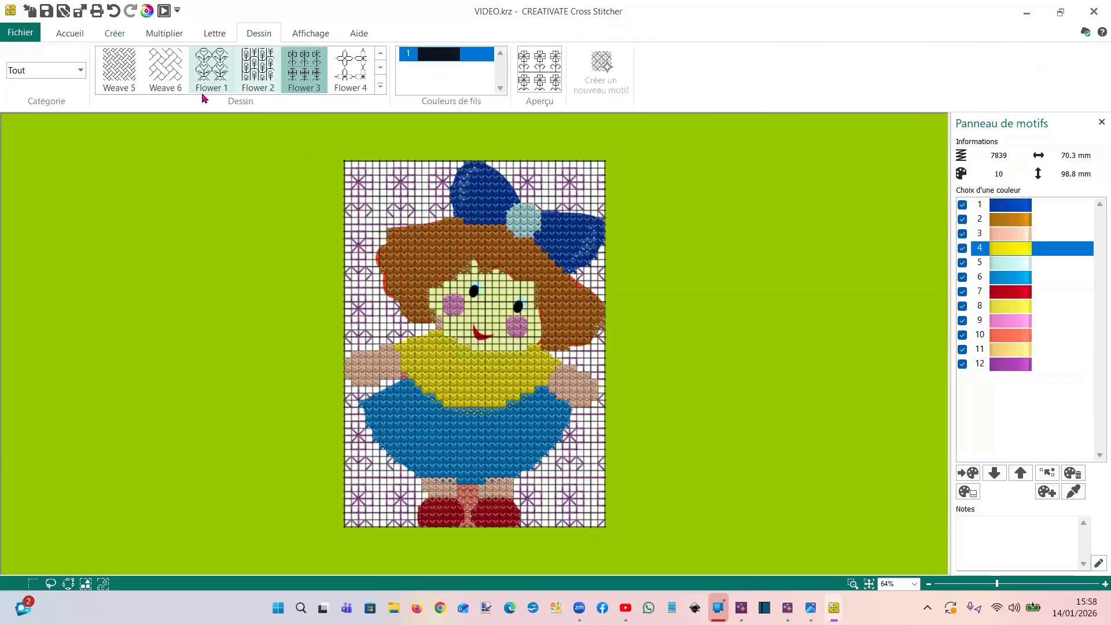
left_click(79, 70)
left_click(17, 83)
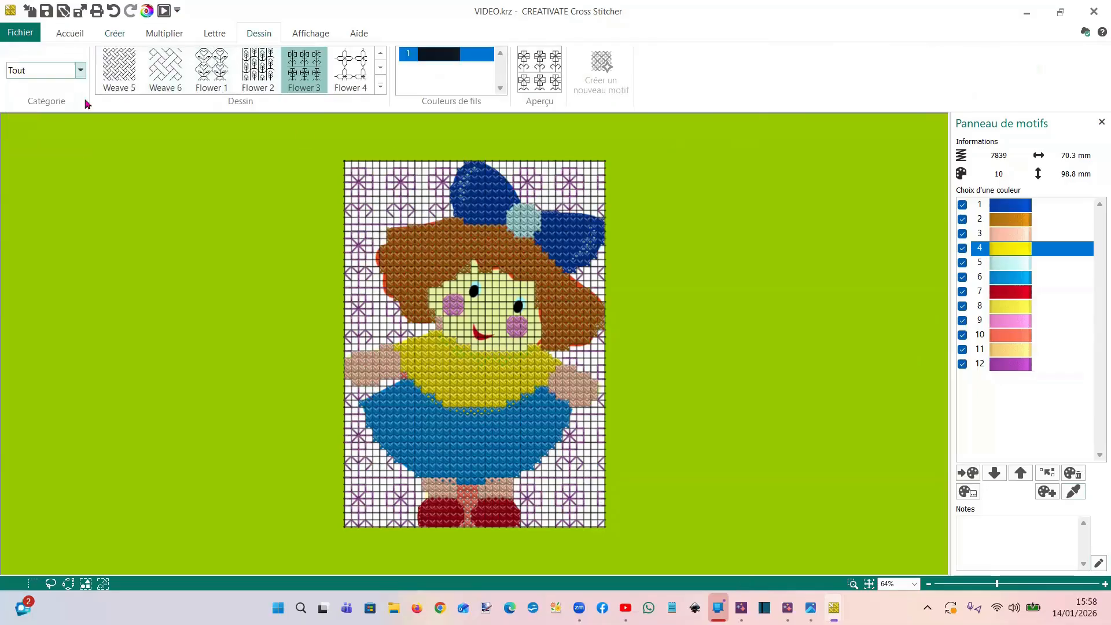
left_click(381, 87)
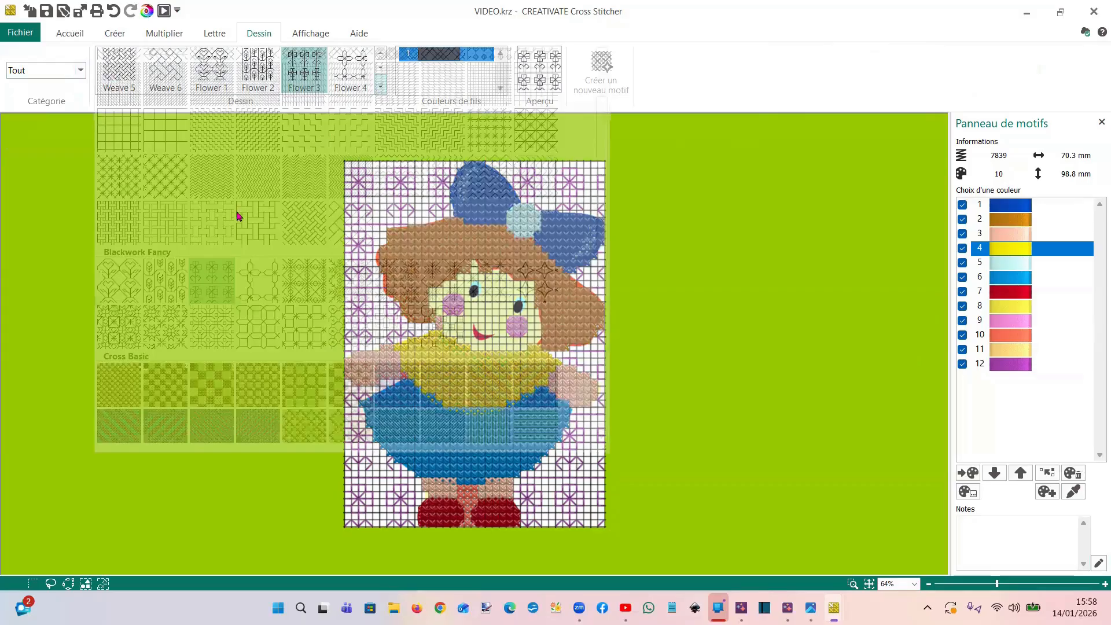
scroll(239, 217, "down", 5)
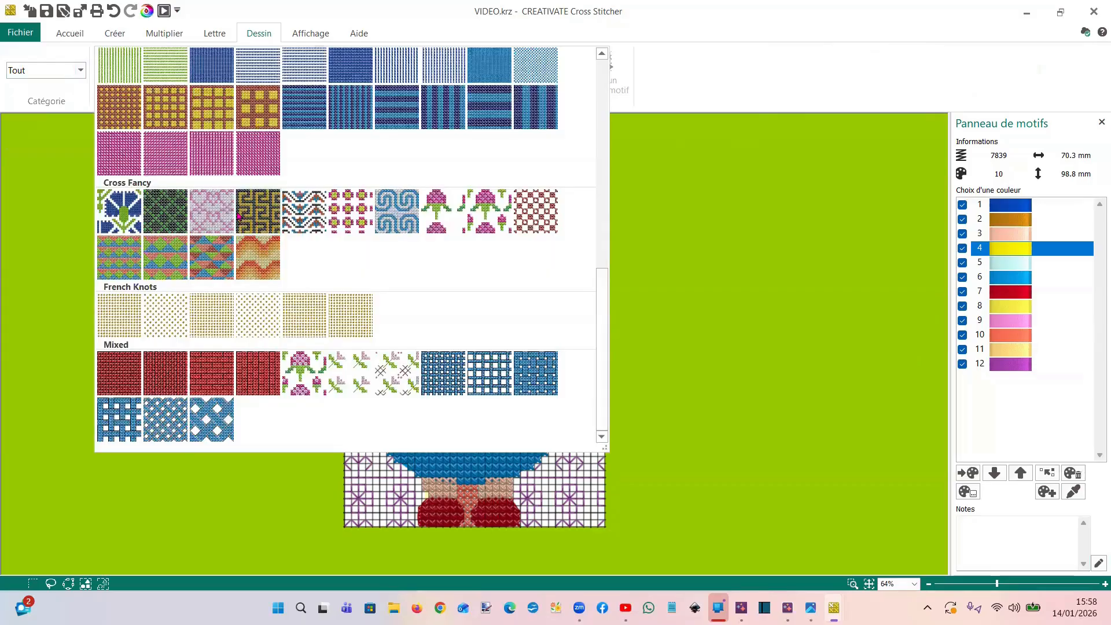
left_click(399, 118)
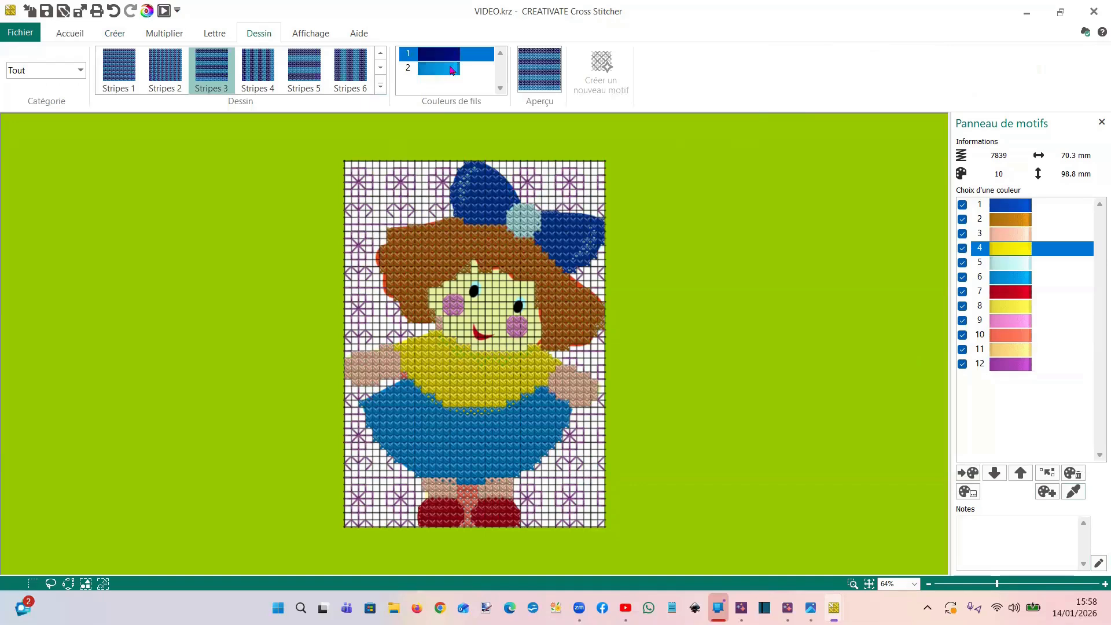
Set the Stripes 3 pattern's first thread to Lemon 2325 and its second thread to Raspberry 2426
double_click(429, 52)
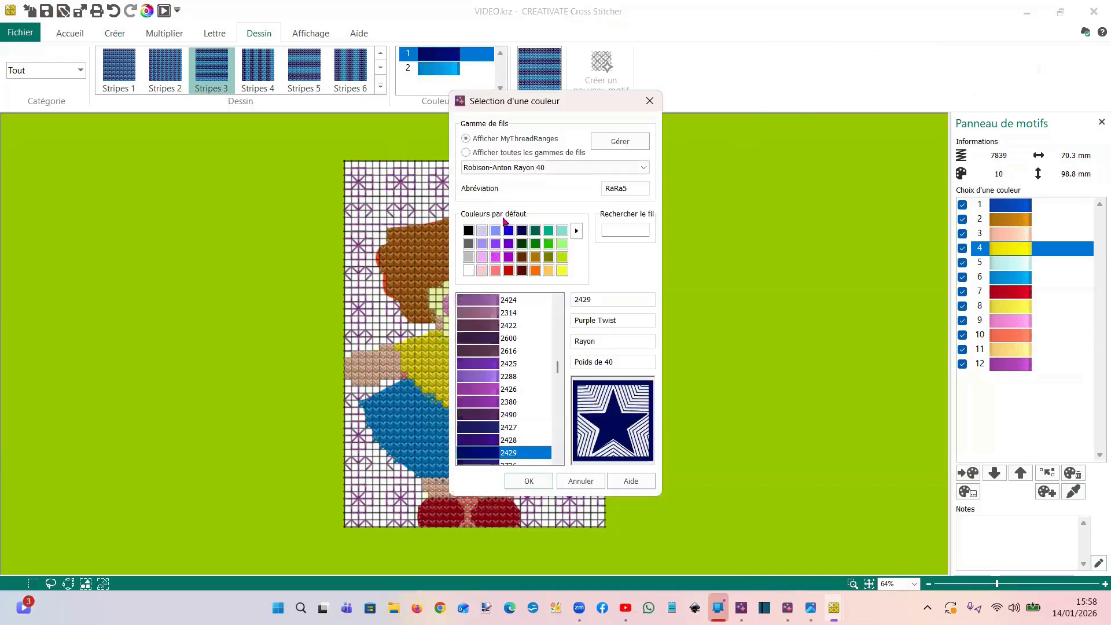
left_click(562, 270)
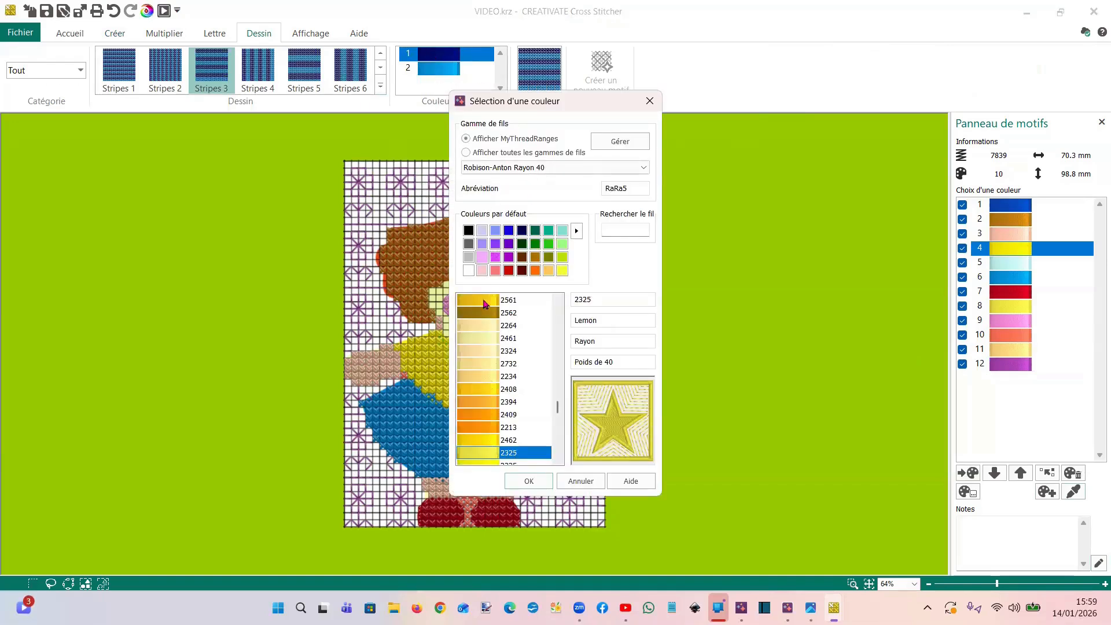
left_click(529, 481)
double_click(440, 68)
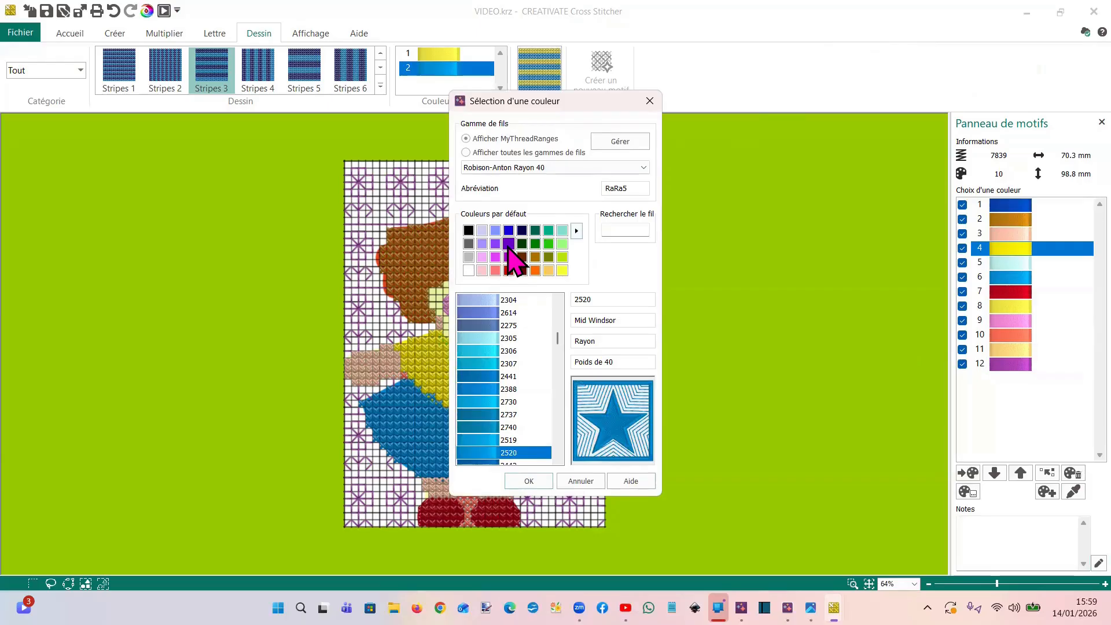
left_click(508, 244)
left_click(487, 325)
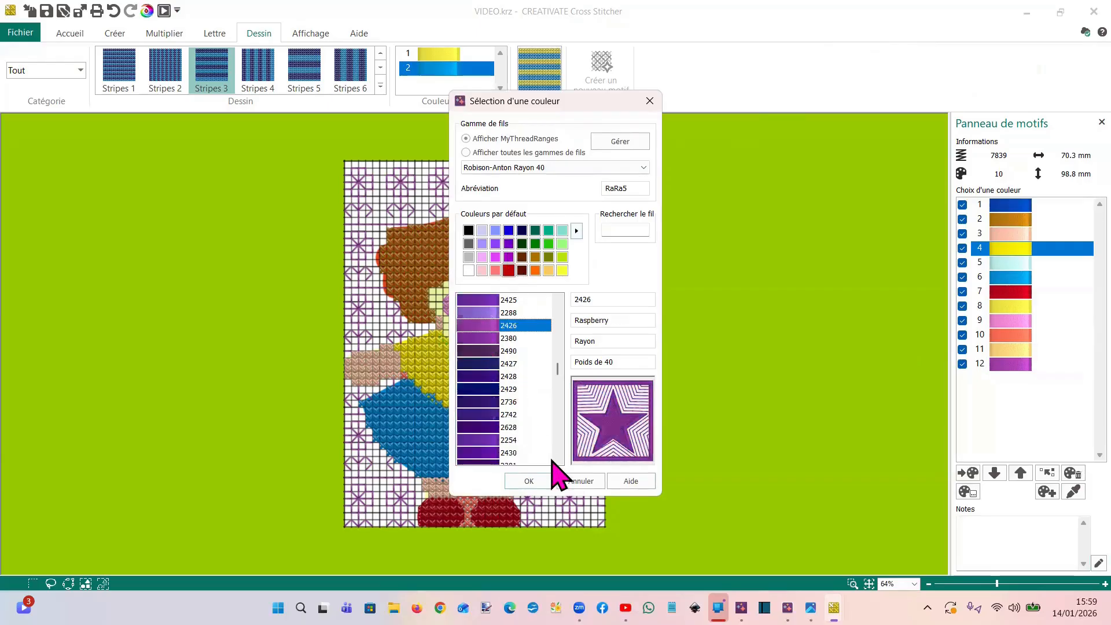
left_click(531, 482)
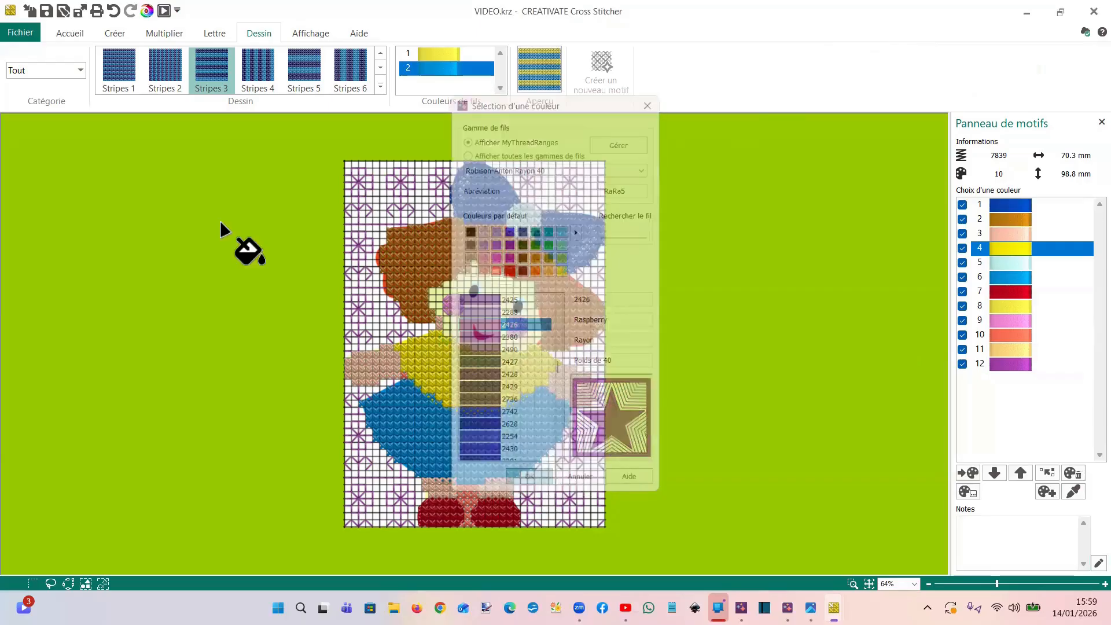
Try pattern-filling the doll's yellow bodice with the recoloured stripes, and undo the fill
left_click(114, 35)
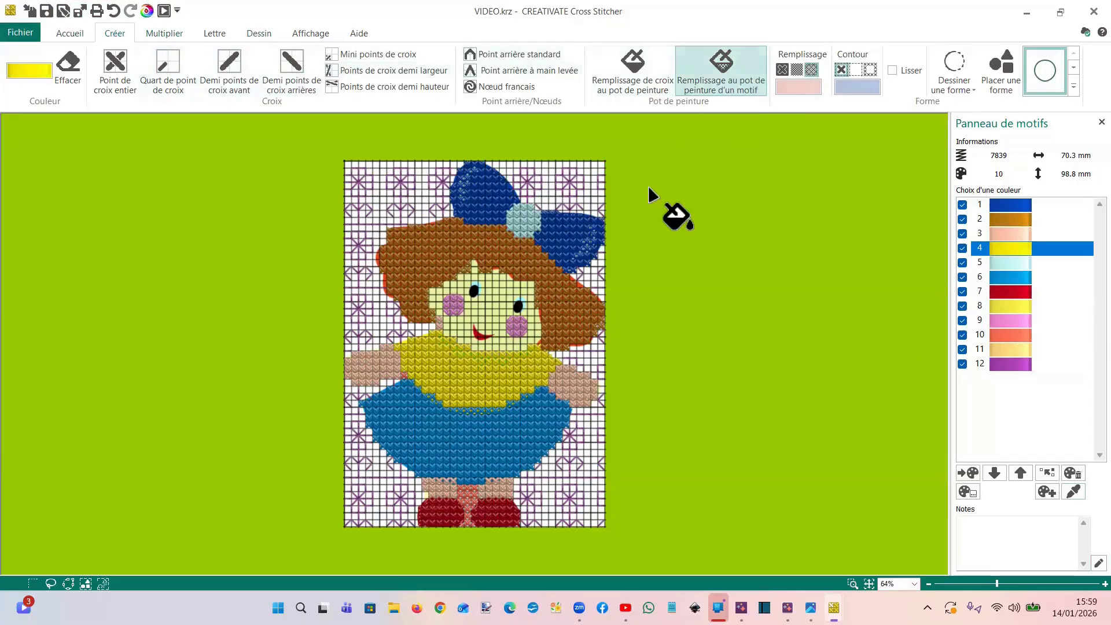
left_click(477, 387)
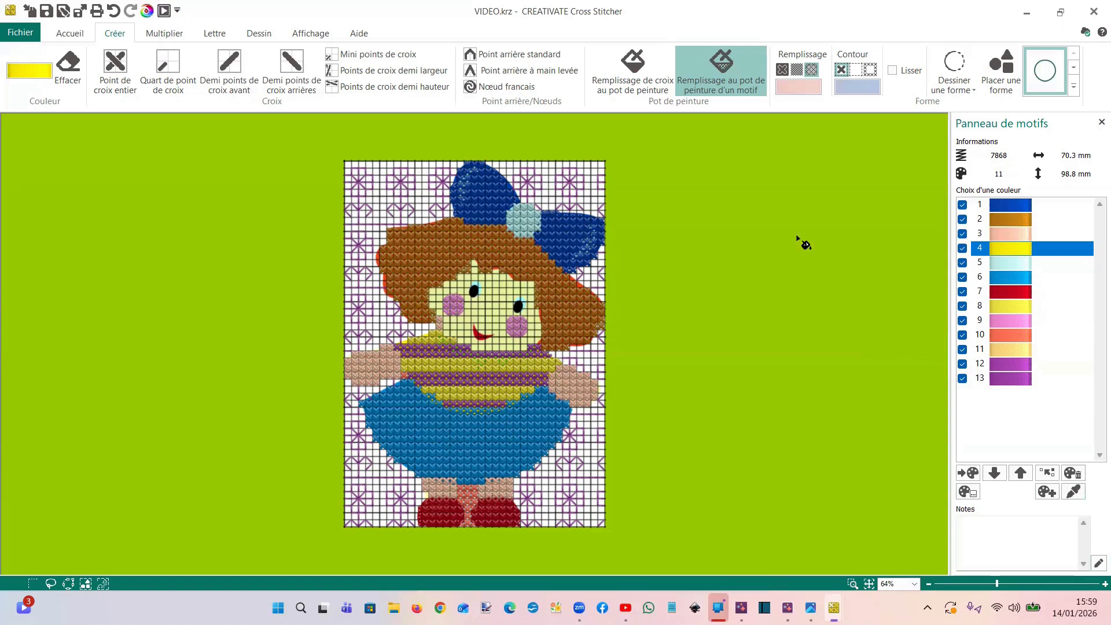
left_click(113, 11)
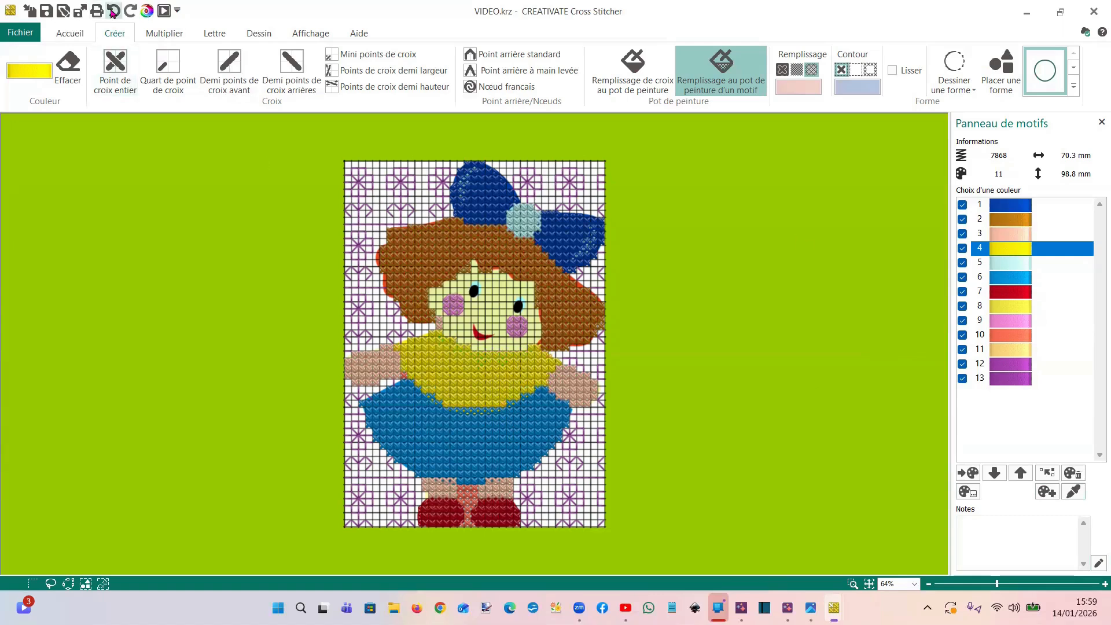
Choose the Triangles 1 pattern from Cross Fancy and pattern-fill the doll's yellow bodice with it
left_click(262, 35)
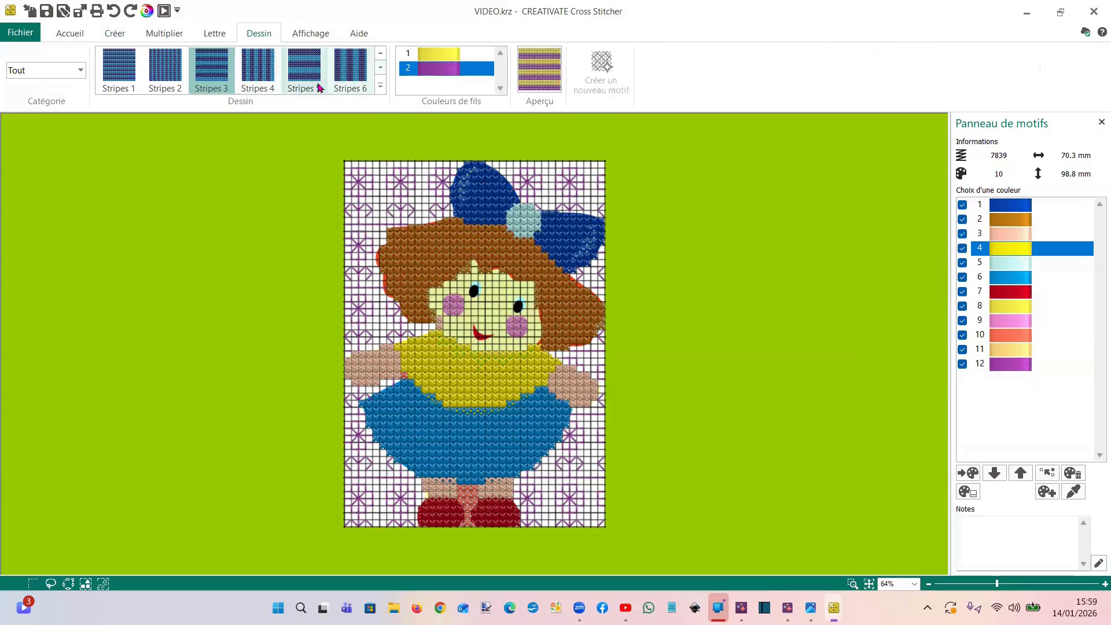
left_click(81, 71)
left_click(47, 87)
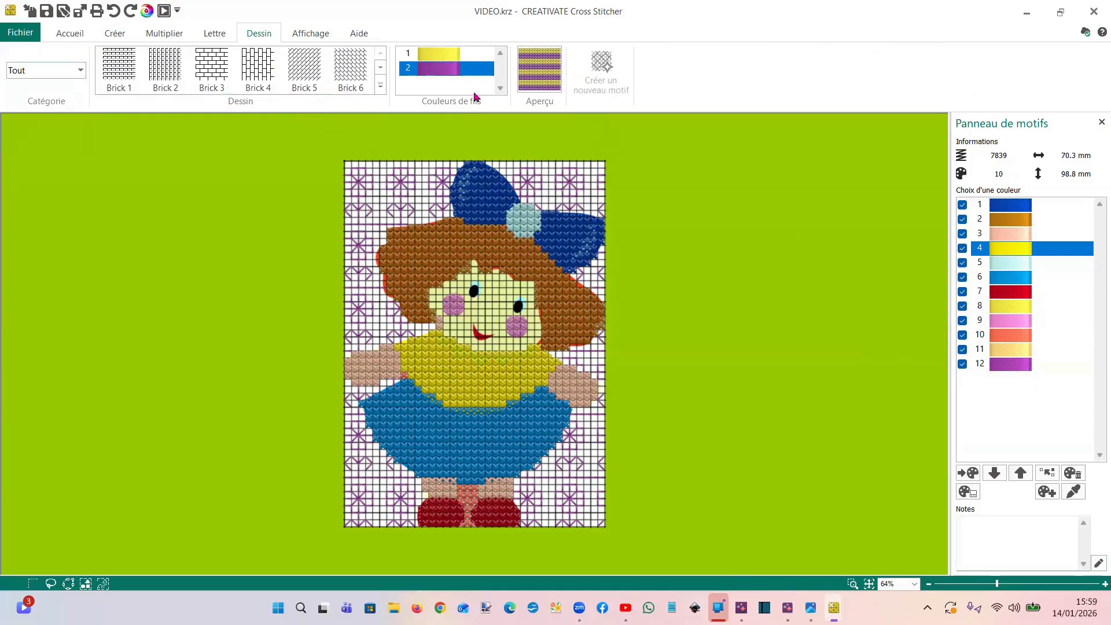
left_click(381, 87)
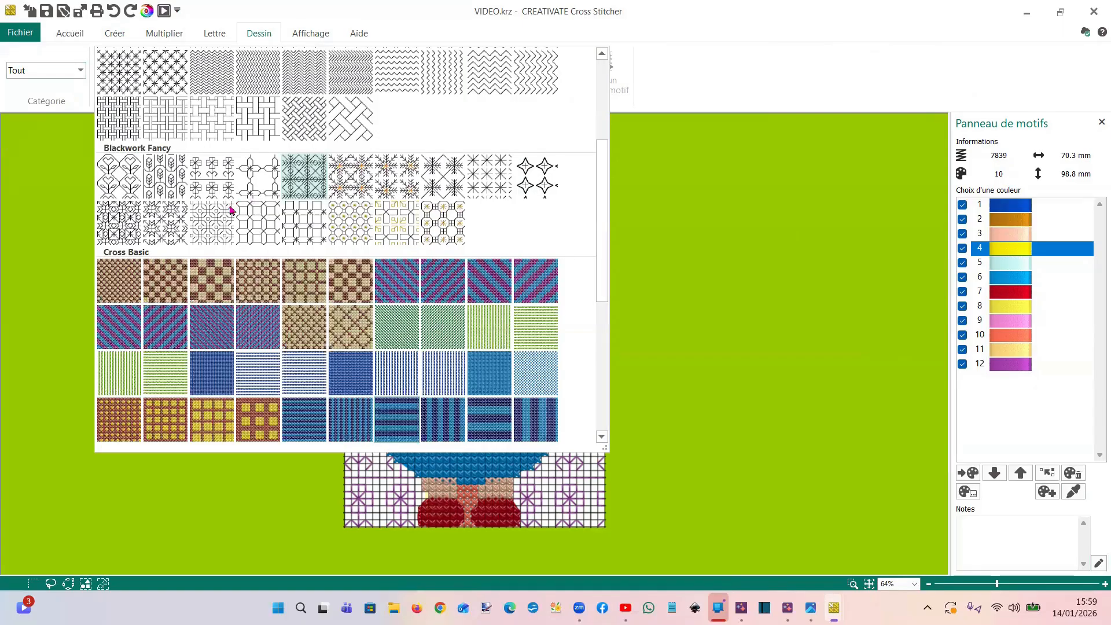
scroll(246, 200, "down", 5)
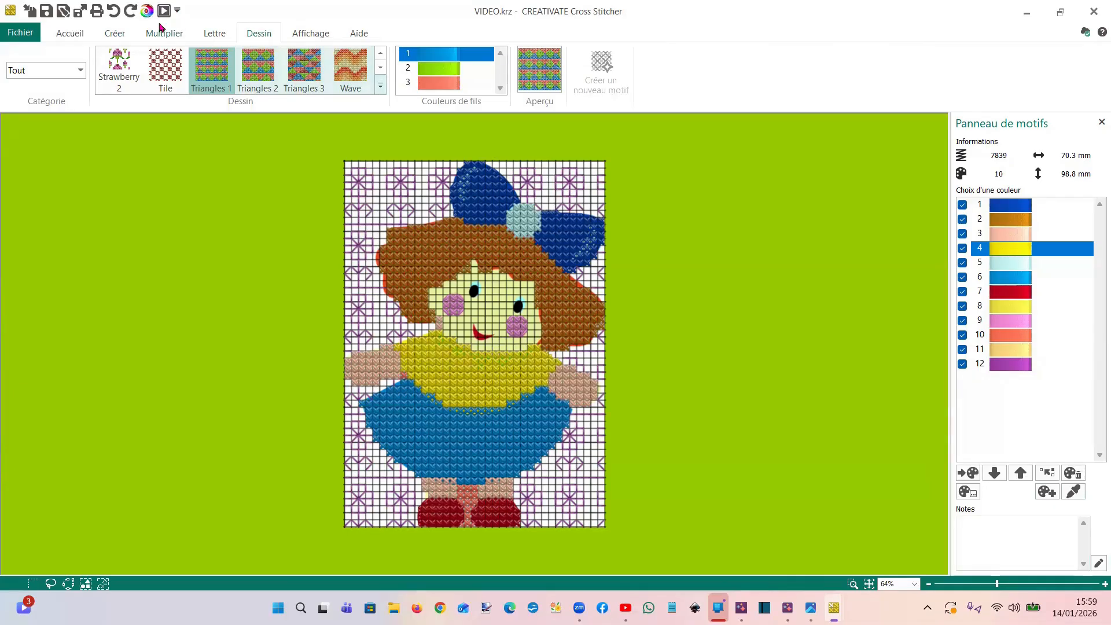
left_click(113, 33)
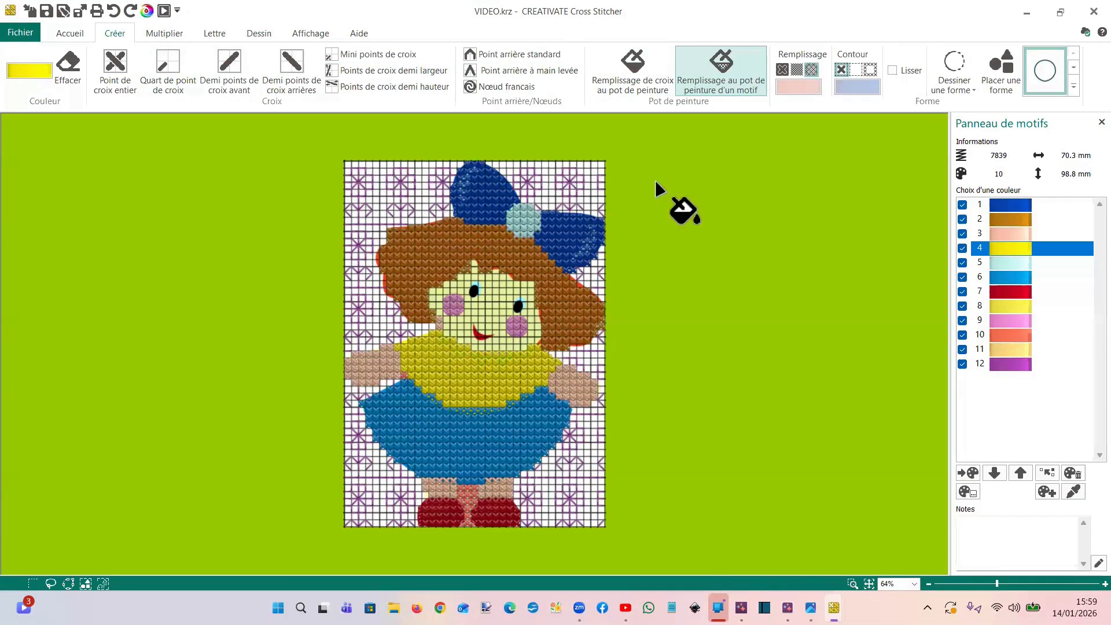
left_click(502, 378)
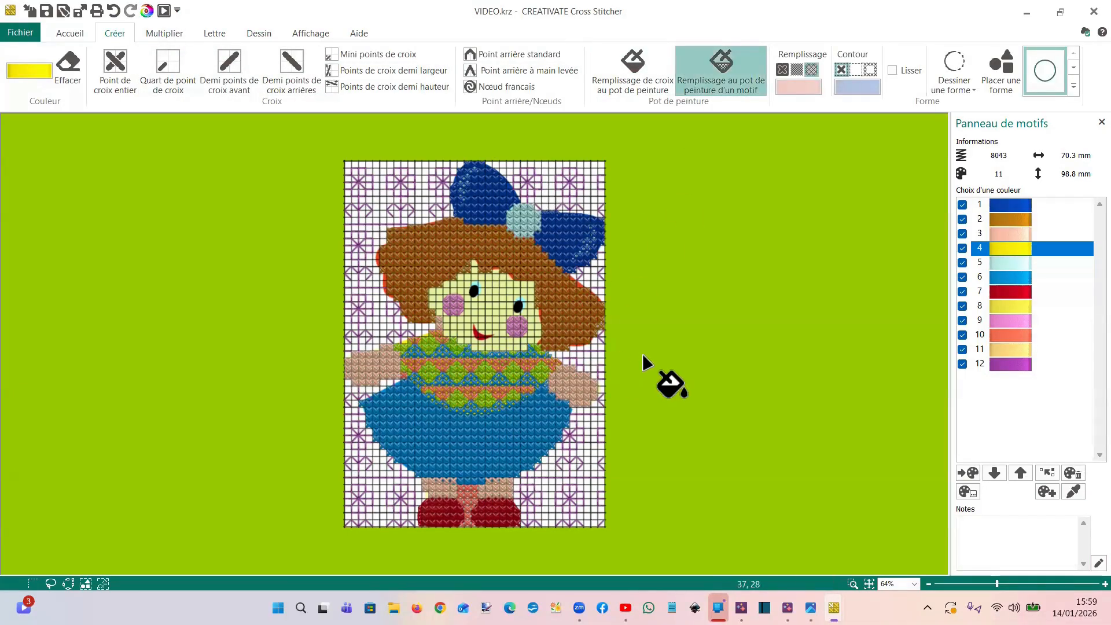
Try pattern-filling the doll's blue skirt with the Wave pattern, and undo the fill
left_click(259, 34)
left_click(381, 88)
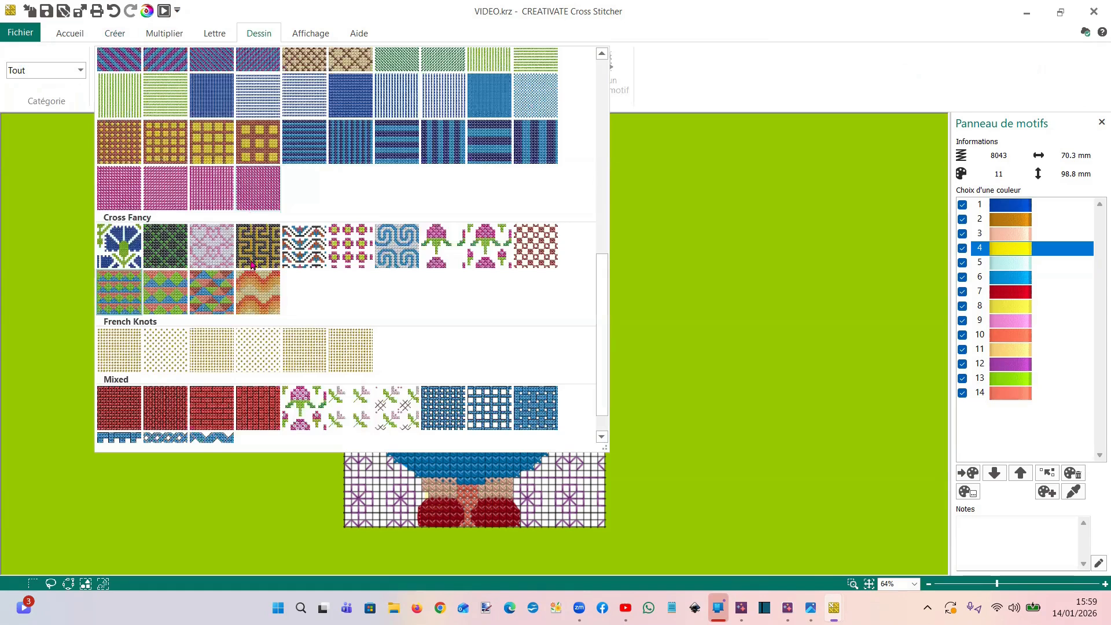
left_click(254, 272)
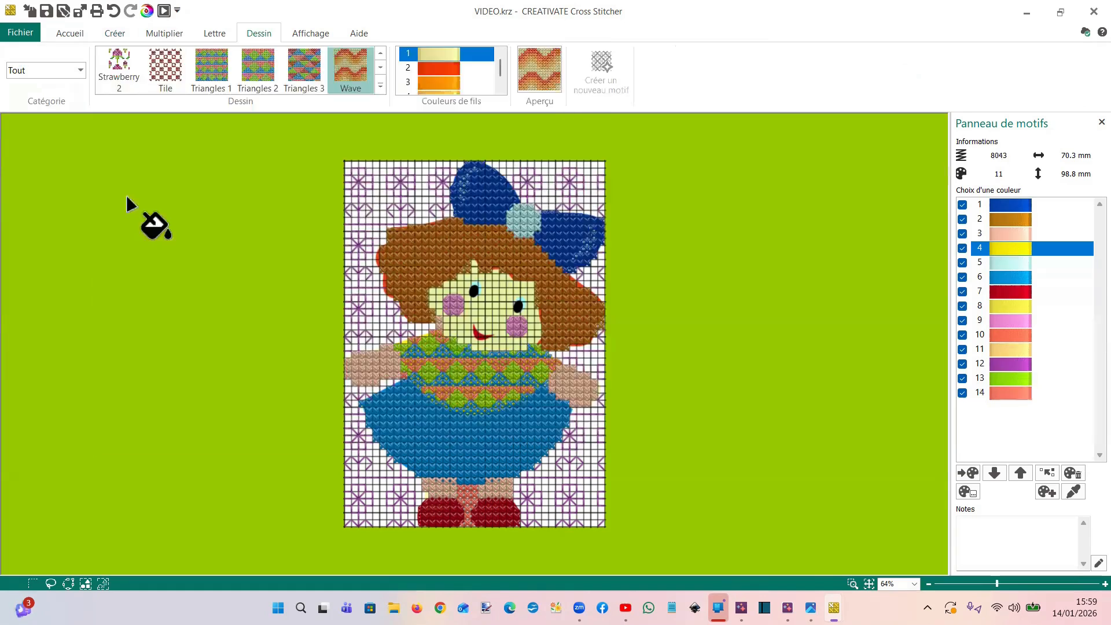
left_click(129, 39)
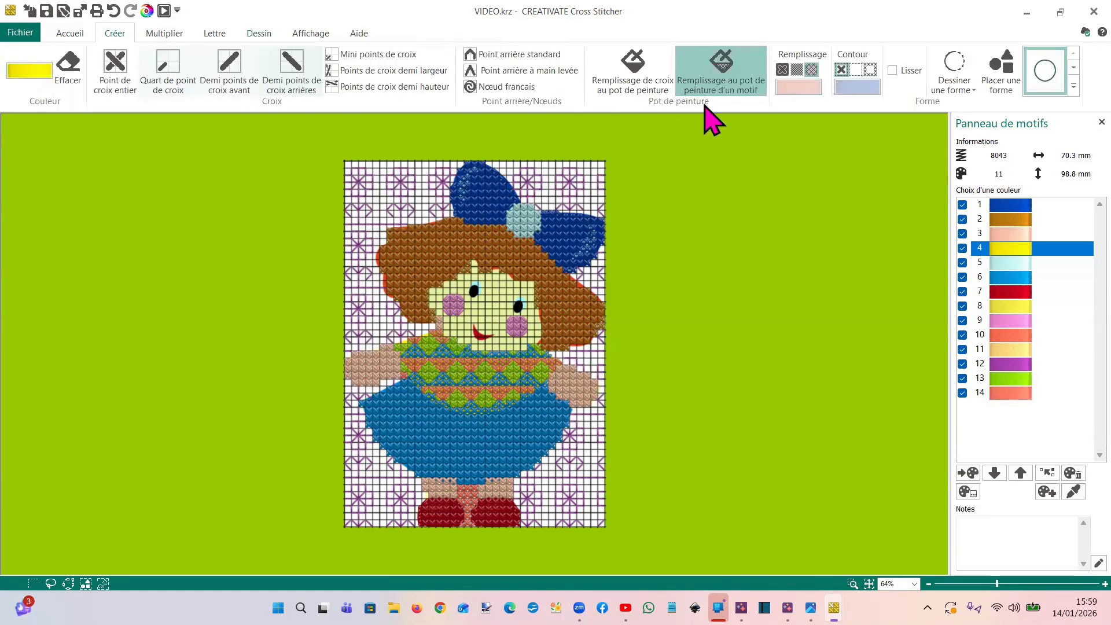
left_click(511, 445)
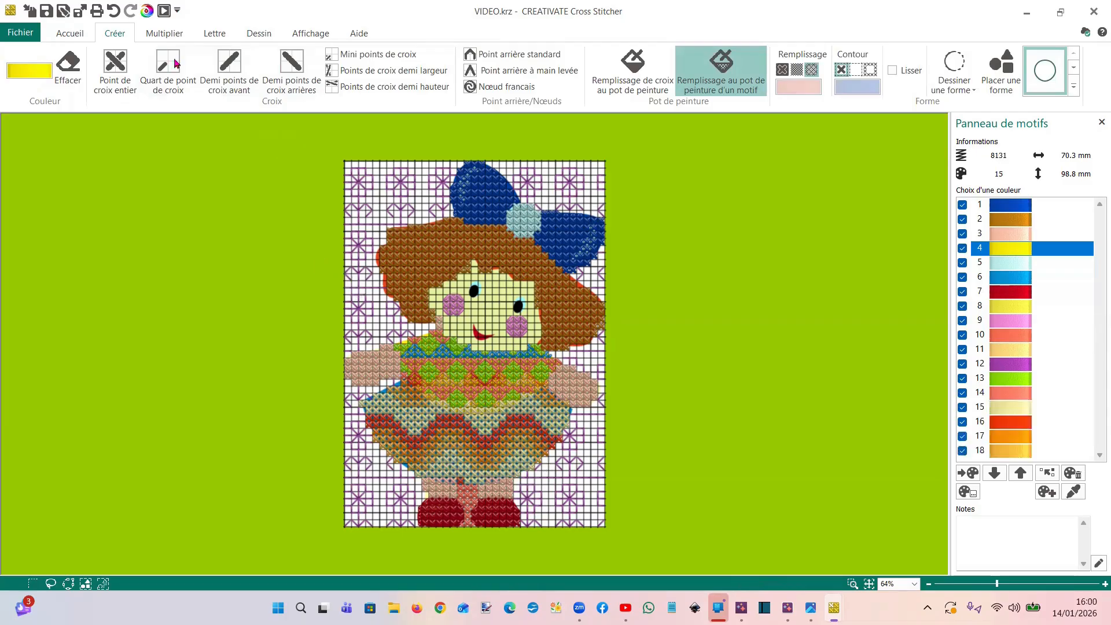
left_click(113, 11)
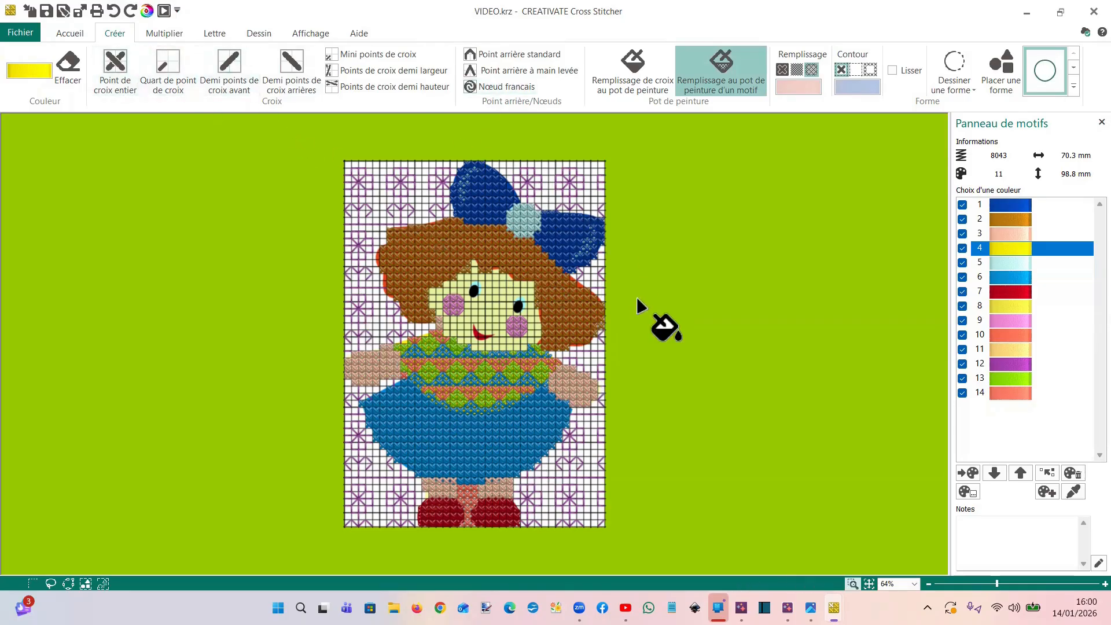
Add half-width cross stitches in brown colour 2 along the uncovered left edge of the doll's hair
left_click(853, 584)
mouse_move(408, 154)
left_mouse_down()
mouse_move(556, 272)
mouse_move(643, 311)
left_mouse_up()
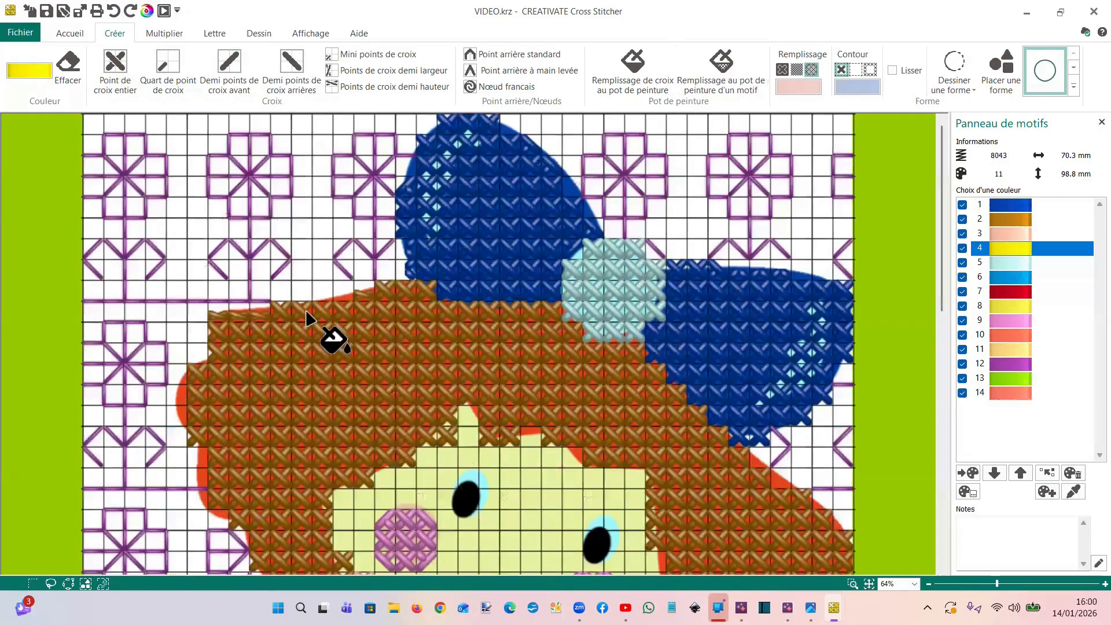
left_click(365, 71)
left_click(70, 69)
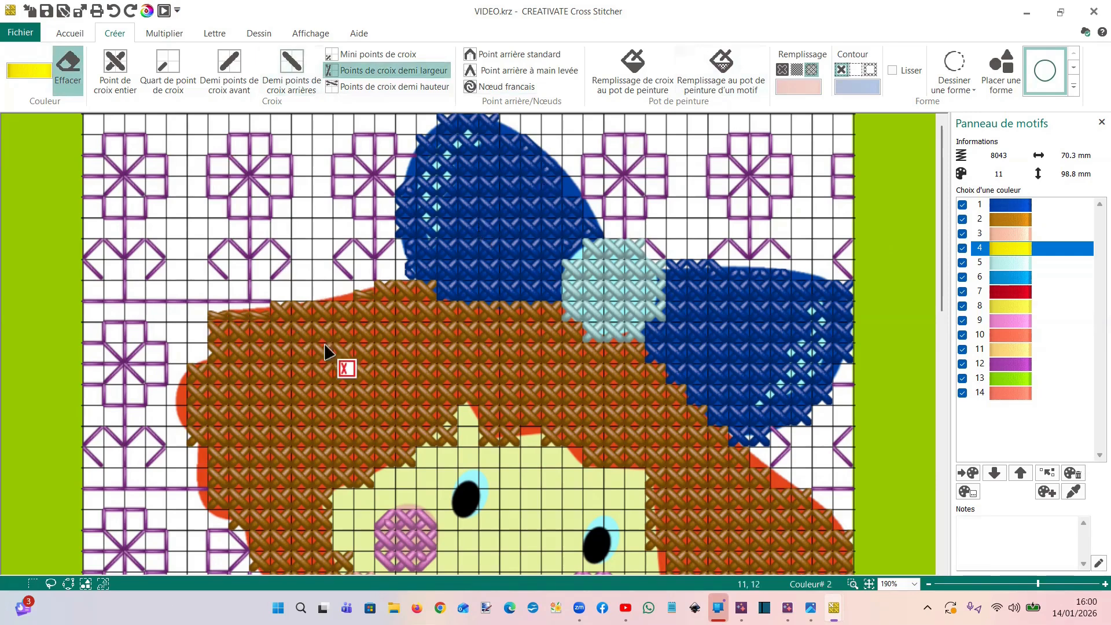
left_click(1018, 220)
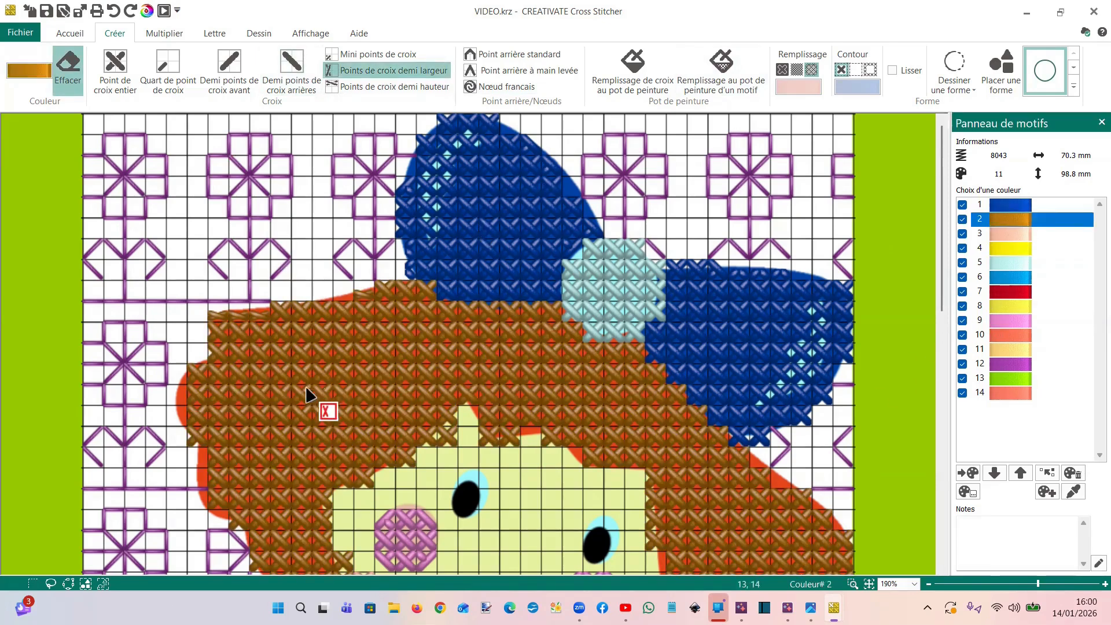
left_click(69, 67)
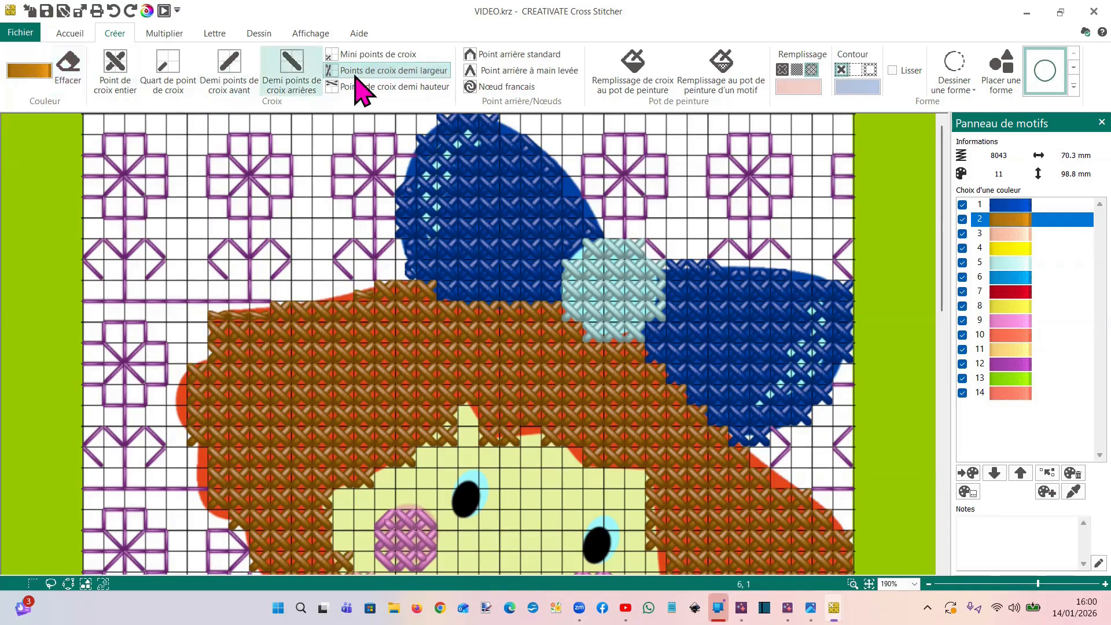
left_click(180, 391)
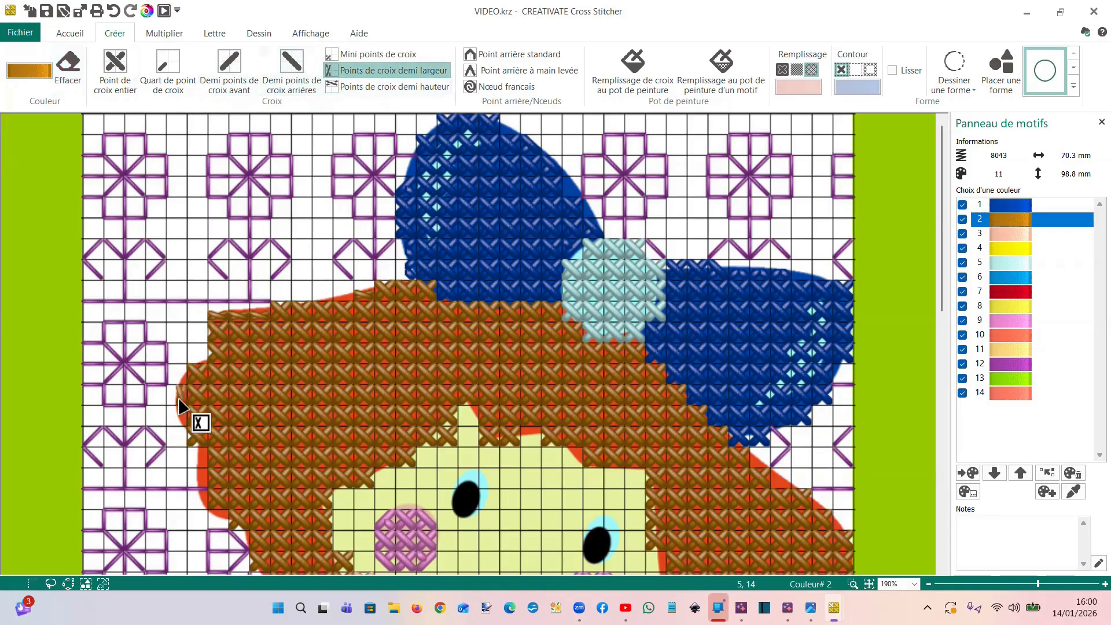
left_click(184, 418)
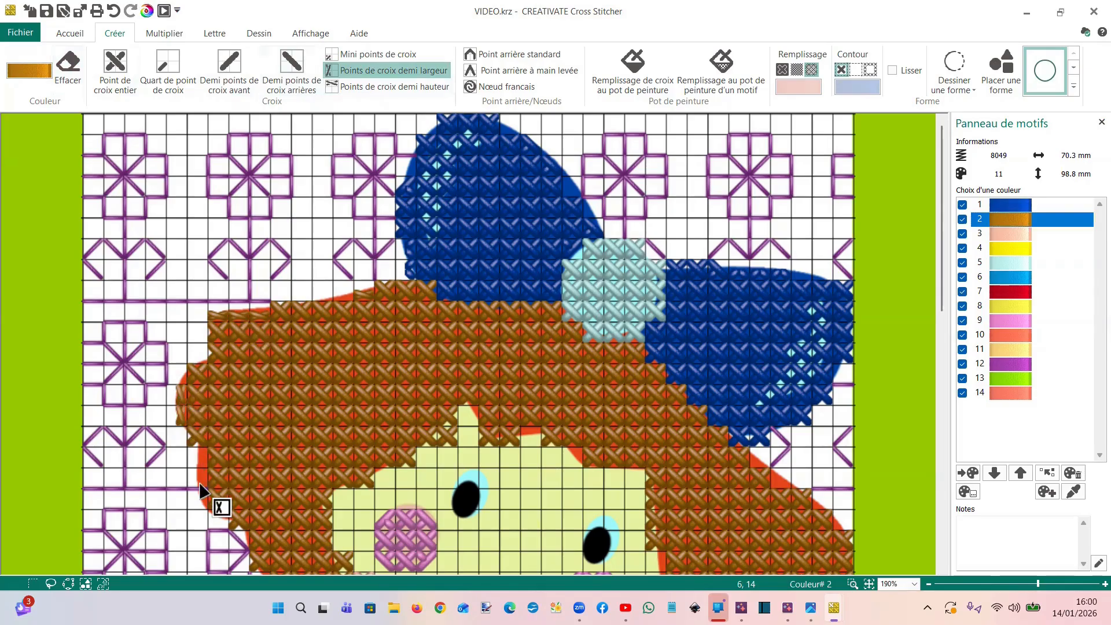
left_click(202, 458)
left_click(203, 480)
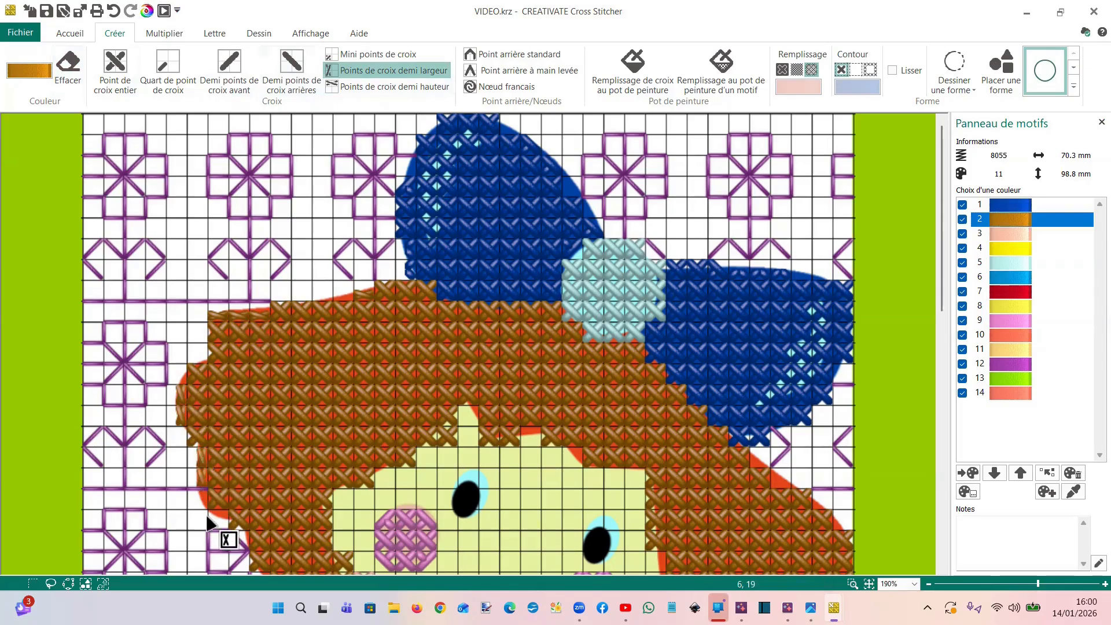
Add full cross stitches in brown colour 2 along the right edge of the hair, just below the bow
scroll(625, 394, "down", 3)
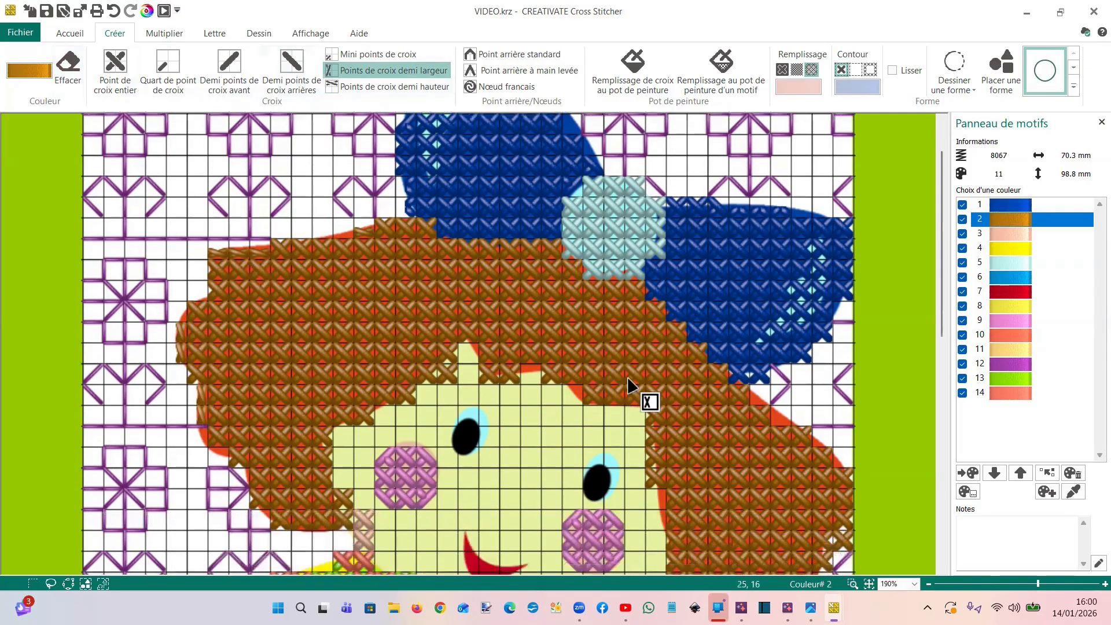
left_click(115, 69)
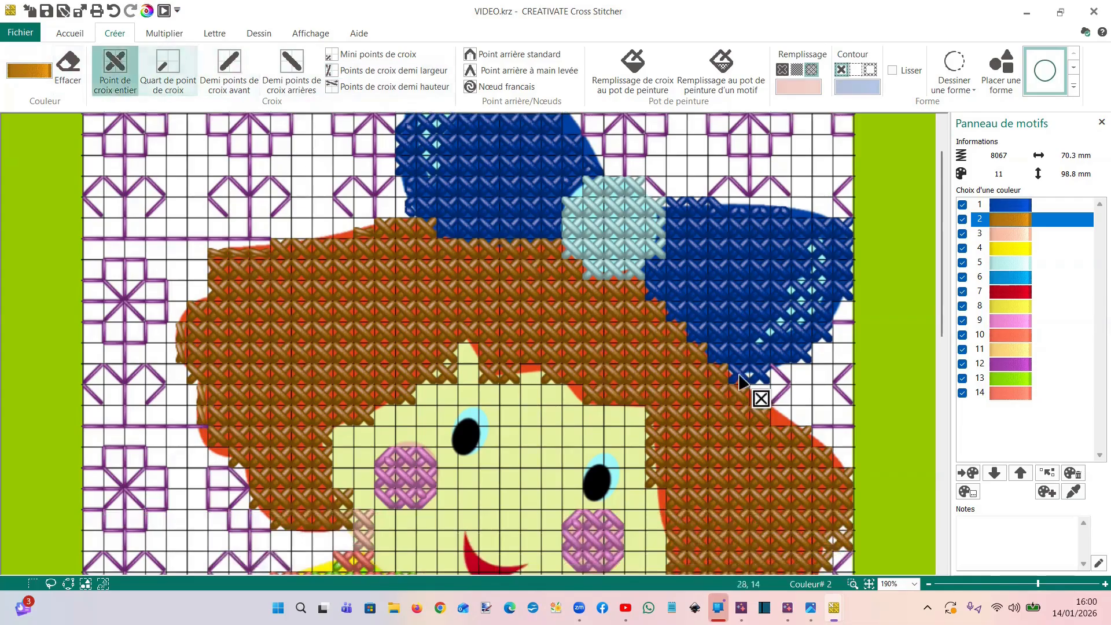
mouse_move(756, 413)
left_mouse_down()
mouse_move(771, 409)
mouse_move(750, 400)
left_mouse_up()
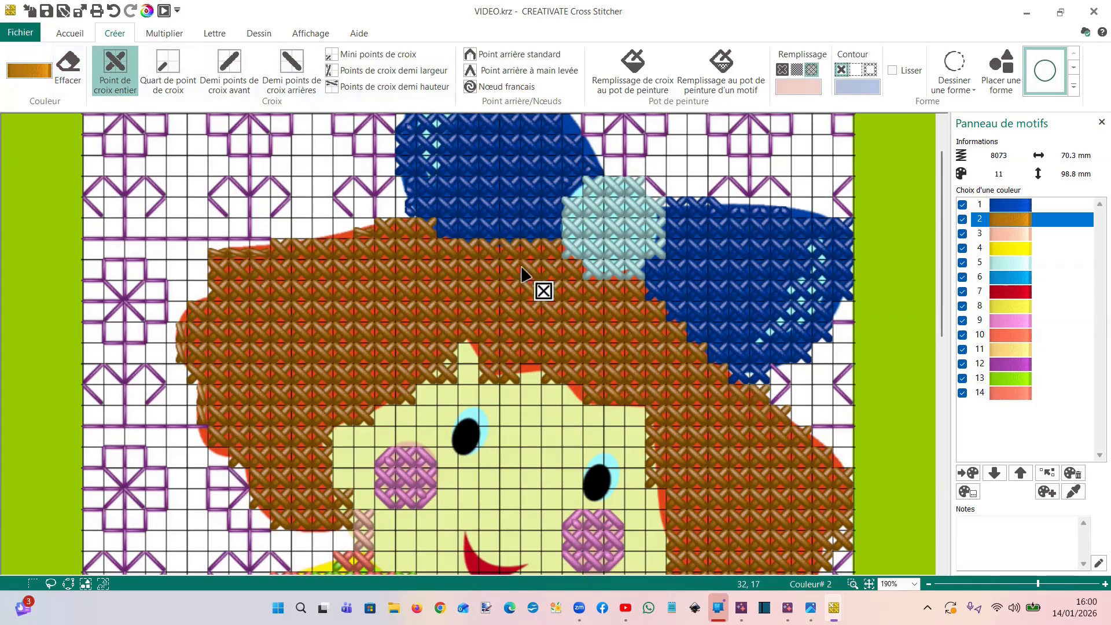
Erase the quarter cross stitches that stick out beyond the right edge of the hair
left_click(168, 67)
left_click(68, 63)
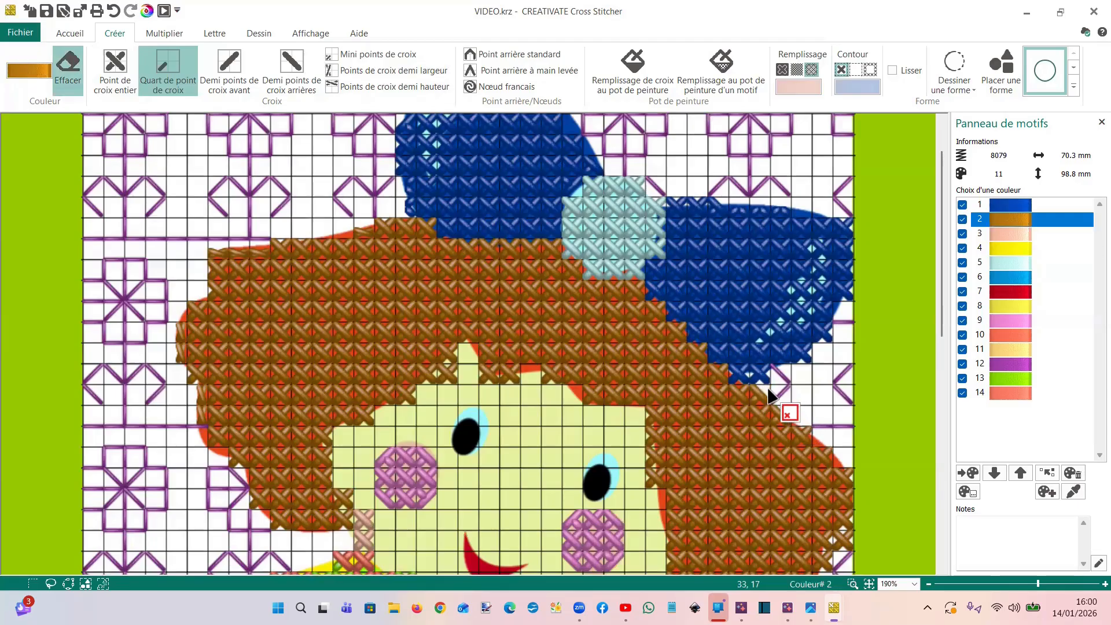
left_click(810, 431)
left_click(818, 447)
left_click(831, 457)
Erase the brown quarter cross stitches that overlap the face along the fringe
scroll(313, 304, "down", 3)
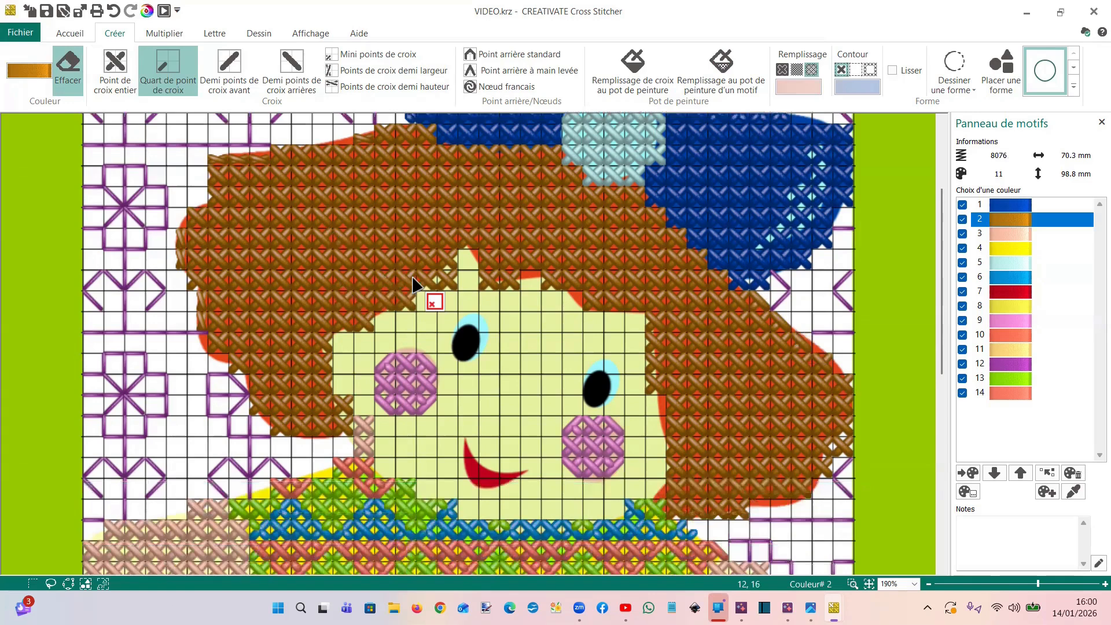
left_click(372, 297)
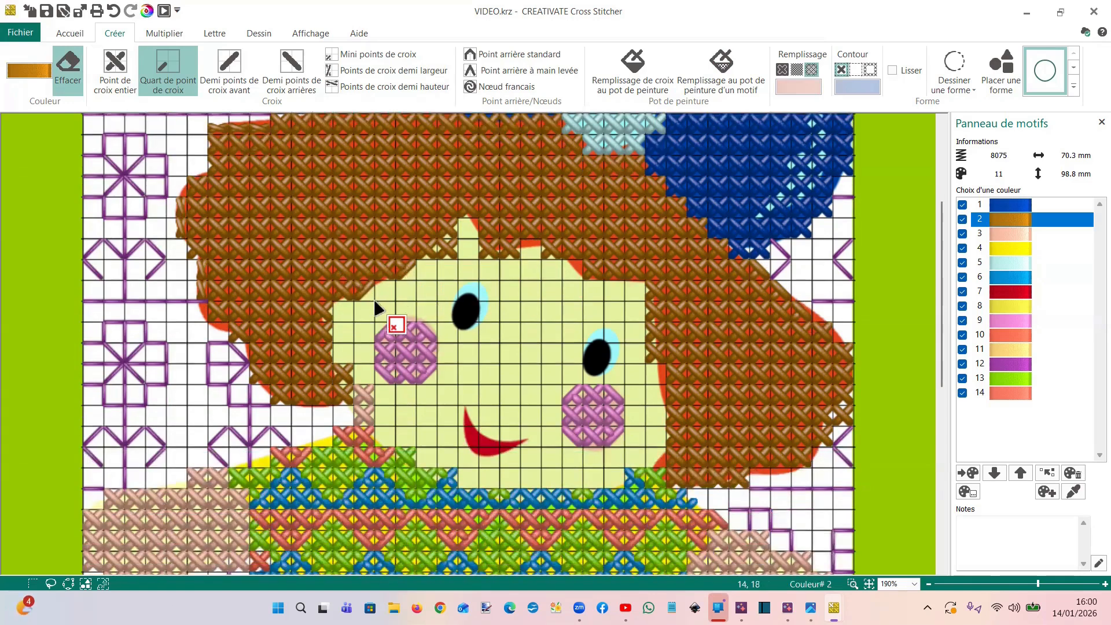
left_click(449, 251)
left_click(450, 252)
left_click(448, 249)
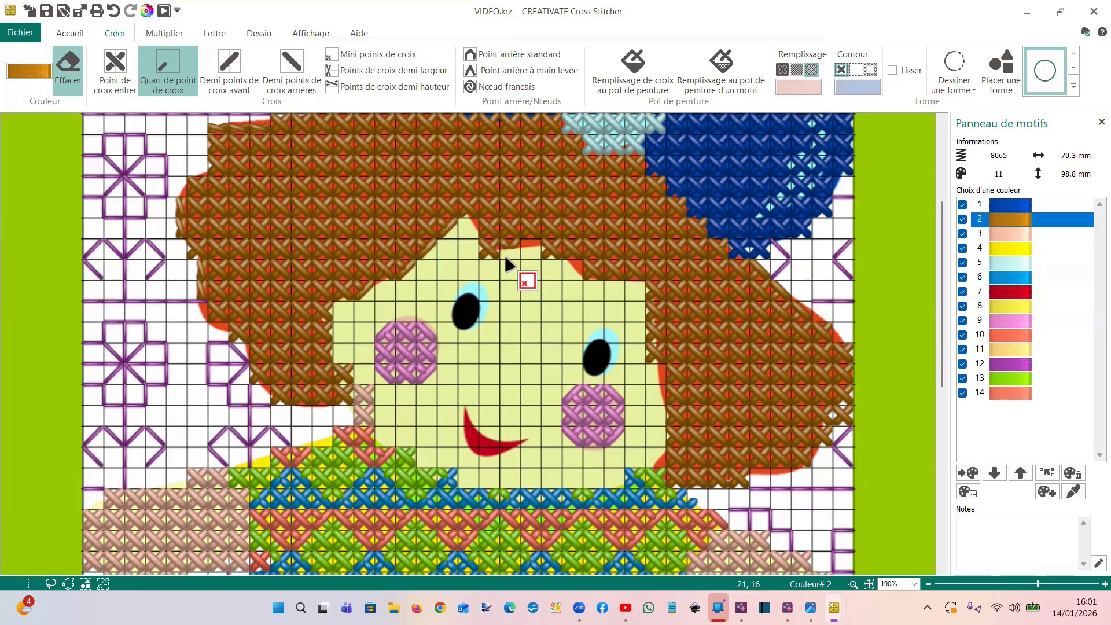
left_click(480, 262)
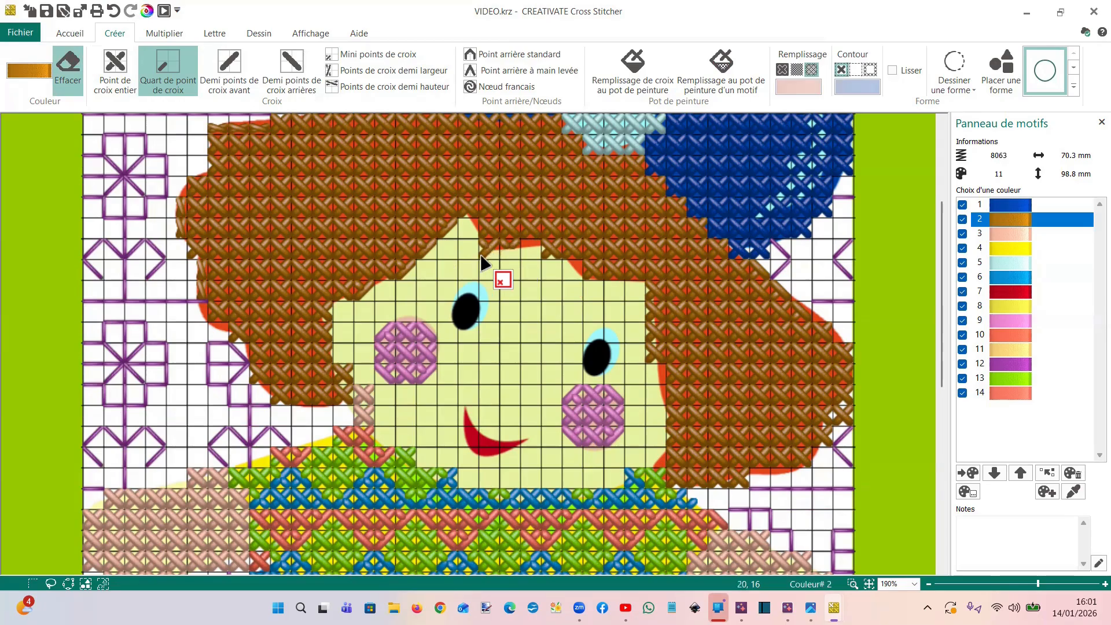
left_click(544, 257)
Add half-height cross stitches in brown colour 2 along the lower edge of the fringe above the eyes
left_click(371, 89)
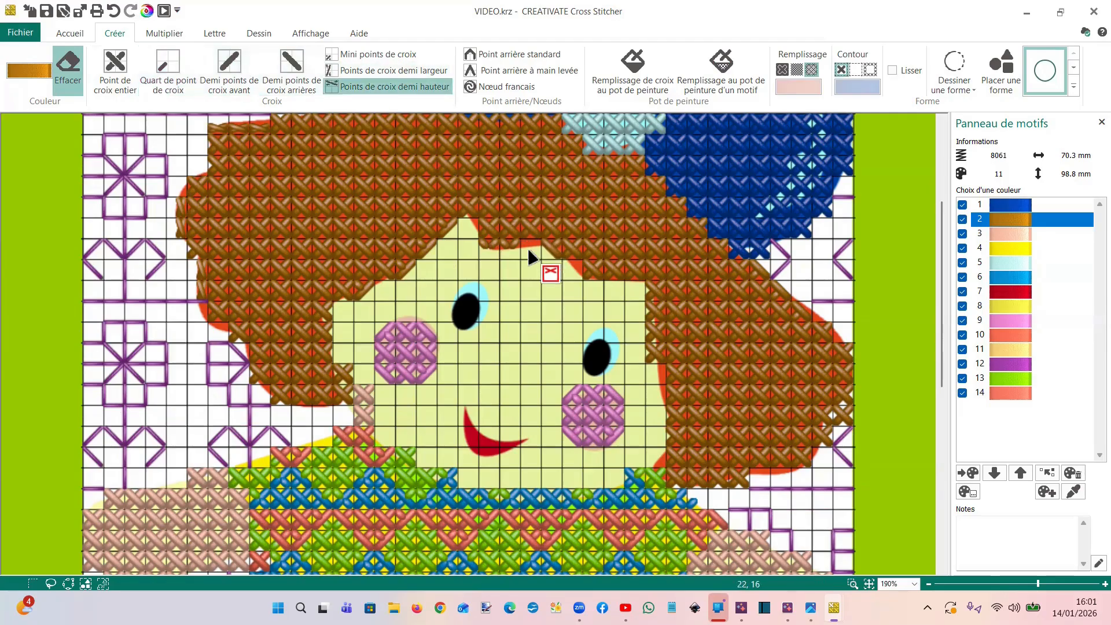
left_click(67, 64)
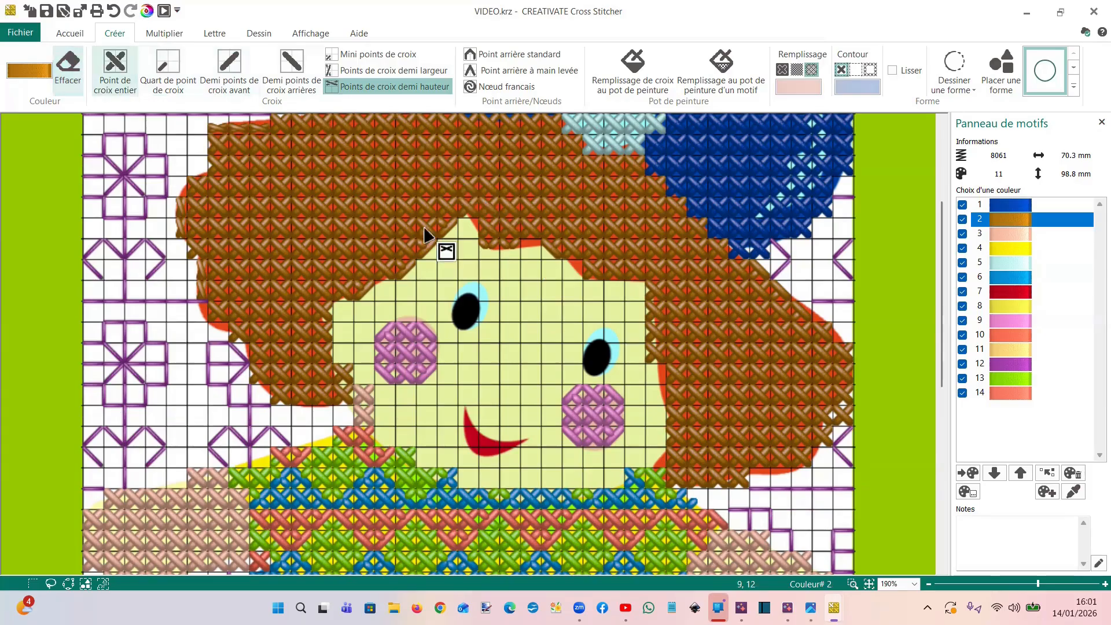
left_click_drag(536, 244, 536, 247)
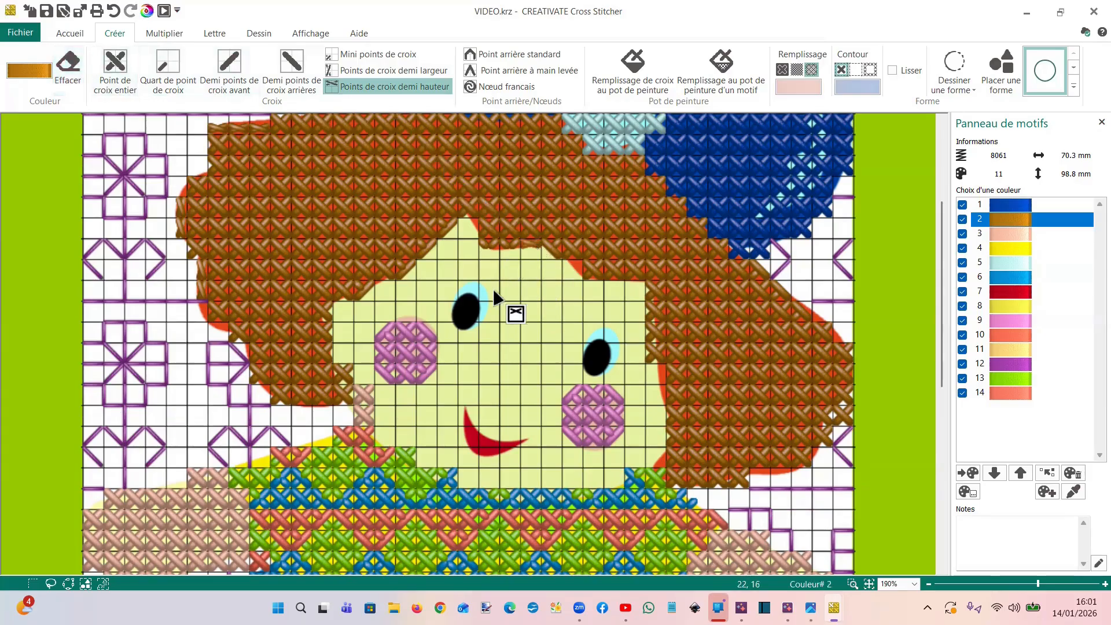
Check the stitched design in the realistic preview, and close the preview
scroll(325, 168, "down", 3)
scroll(325, 167, "down", 1)
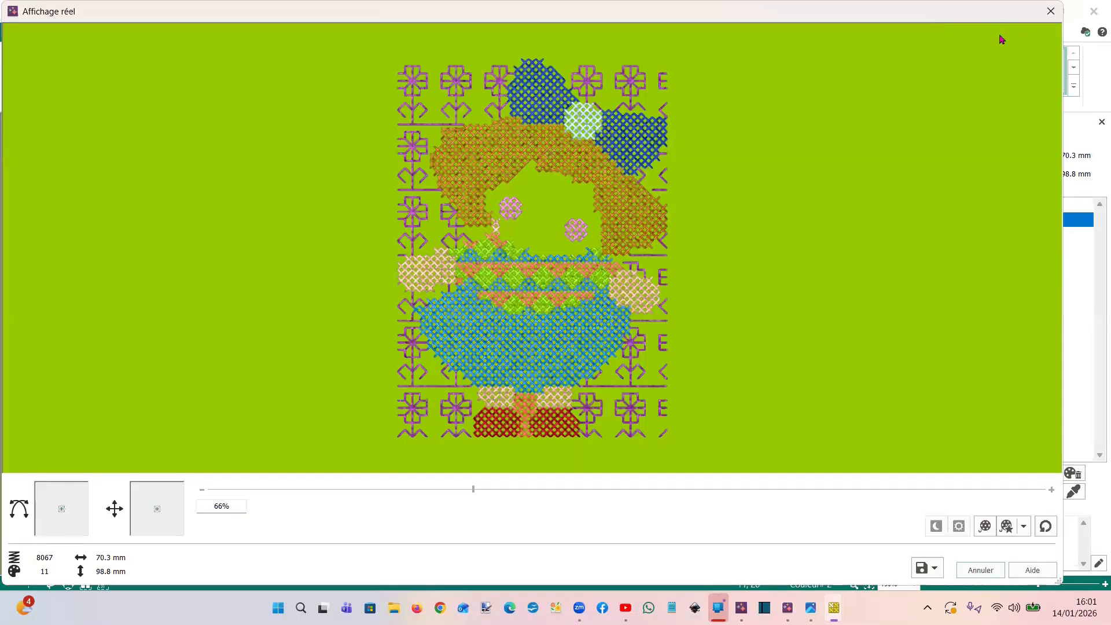
left_click(1050, 12)
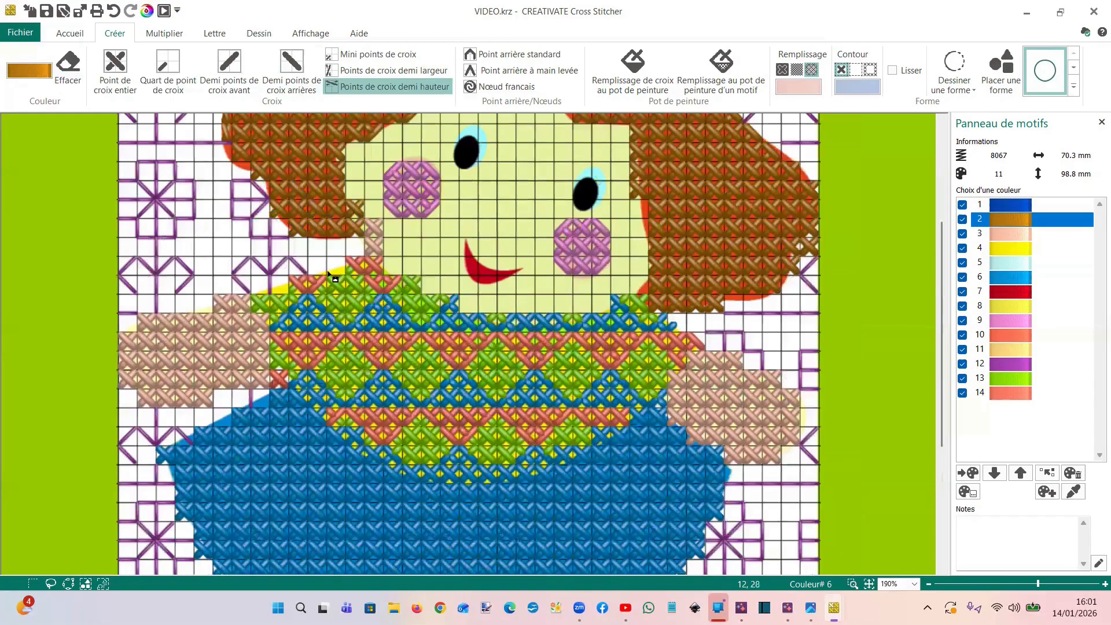
Hide the bow's blue thread, colour 1, and undo the brown stitches drawn across the bow
scroll(658, 403, "down", 10)
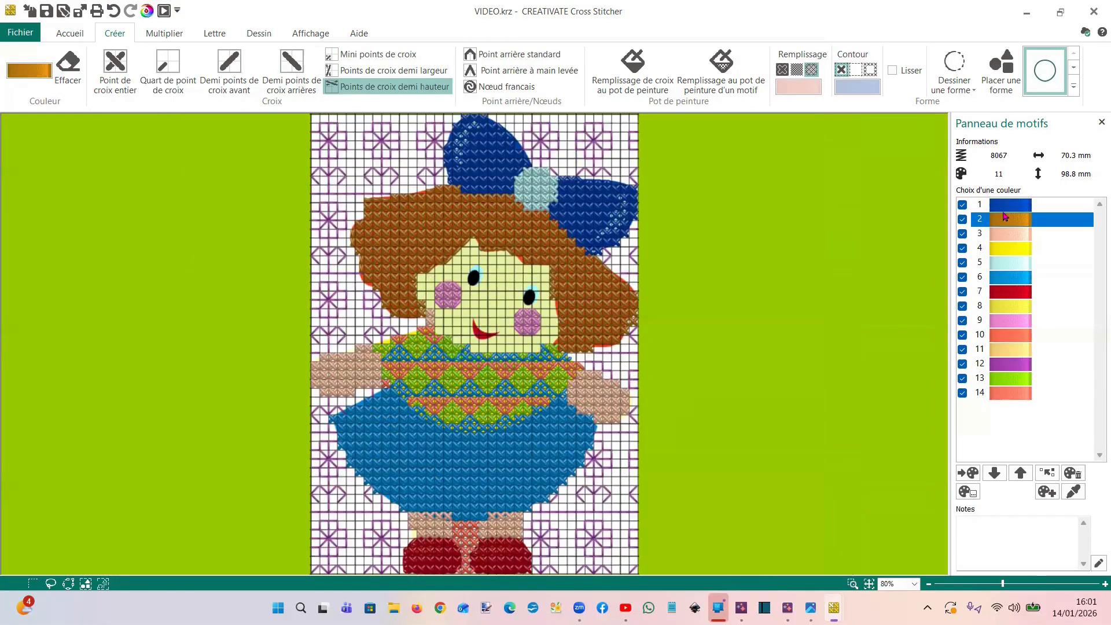
left_click(962, 206)
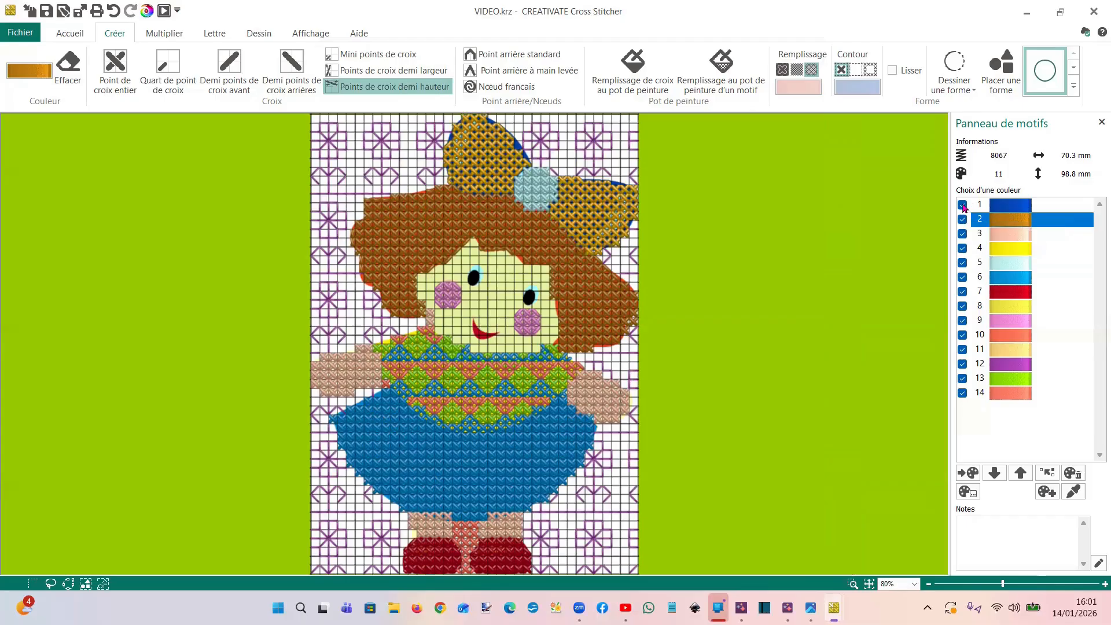
left_click(963, 205)
mouse_move(589, 184)
left_mouse_down()
mouse_move(591, 235)
mouse_move(649, 263)
left_mouse_up()
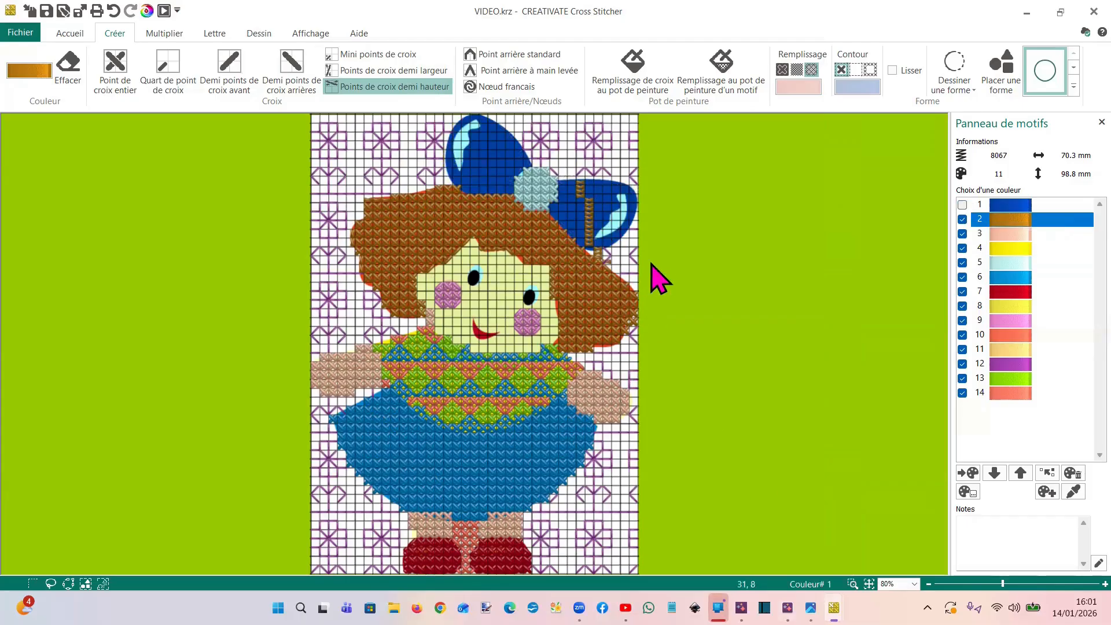
left_click(113, 10)
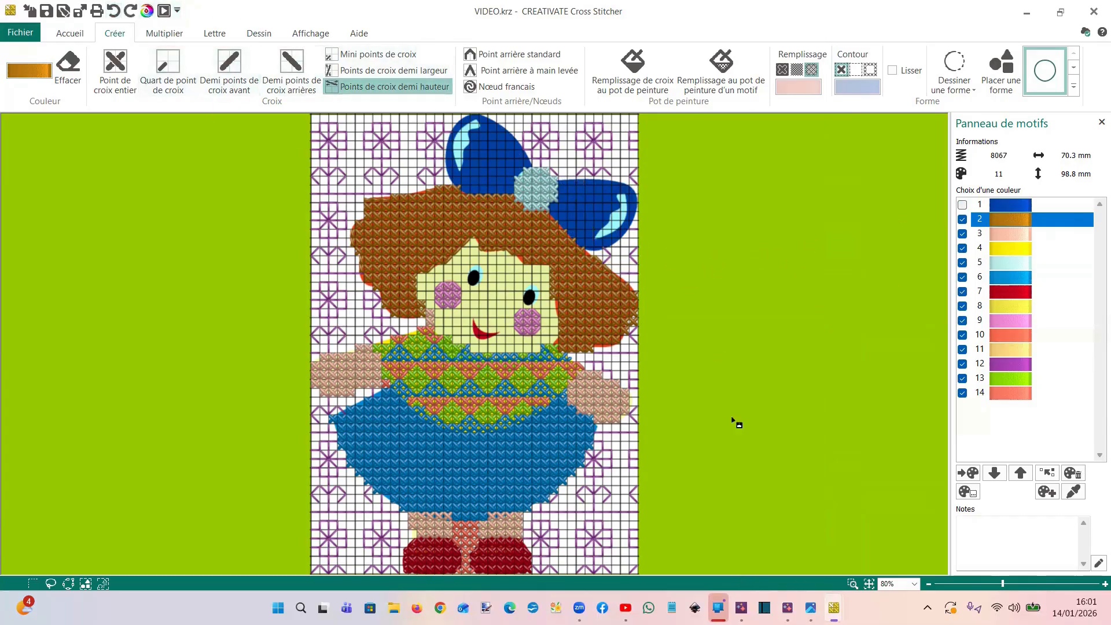
Draw a closed freehand shape in light blue colour 5 tracing the highlight on the bow's right loop
left_click_drag(586, 188, 661, 275)
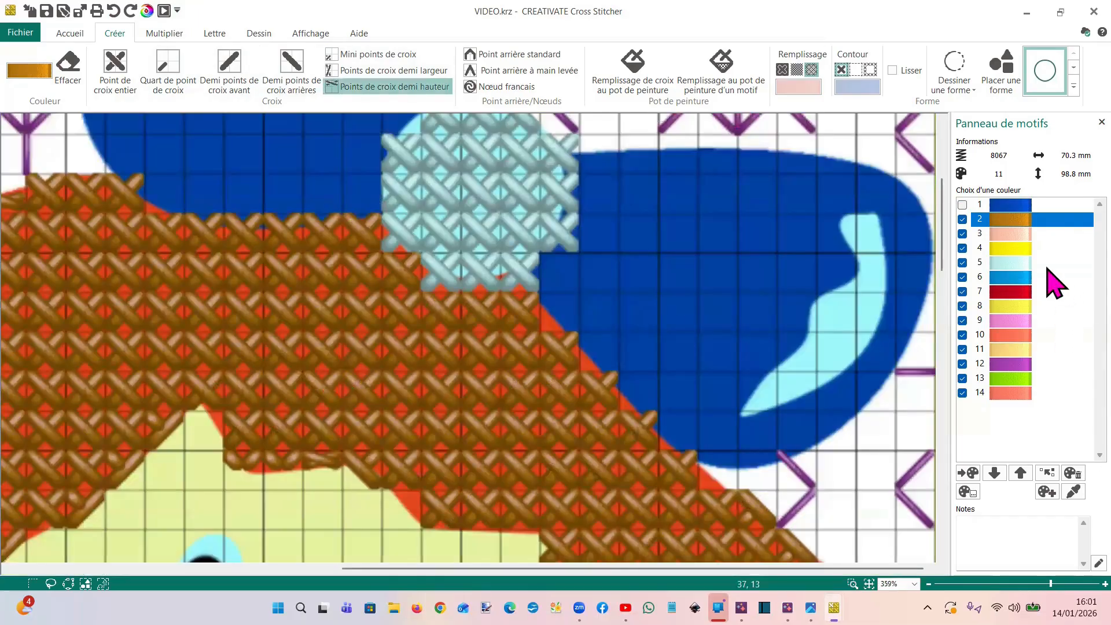
left_click(1021, 264)
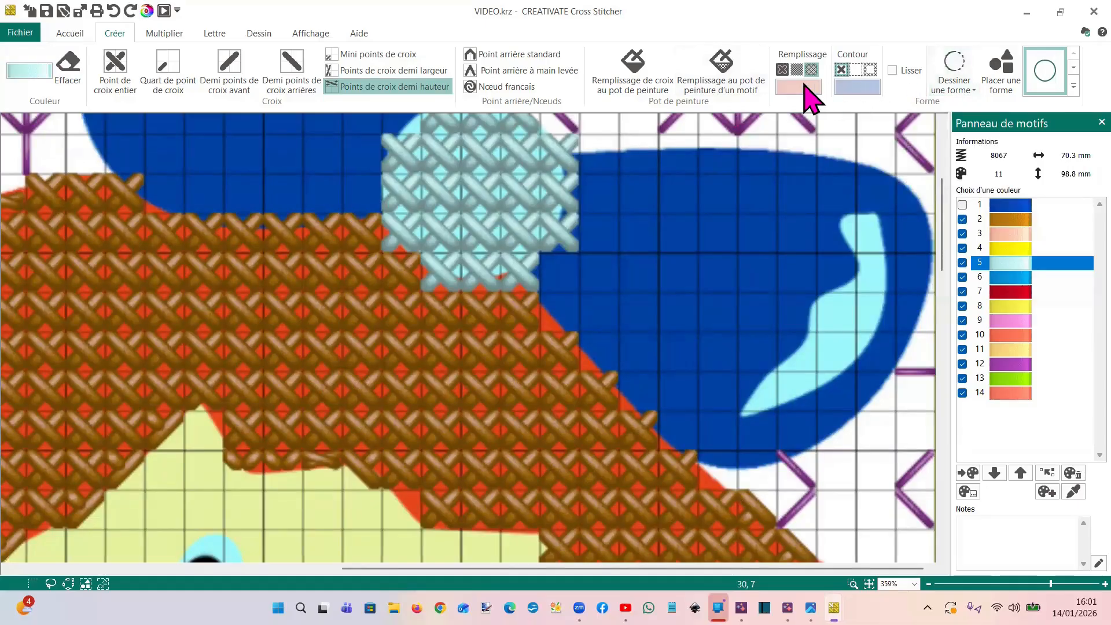
left_click(946, 91)
left_click(984, 125)
left_click(869, 212)
left_click(838, 220)
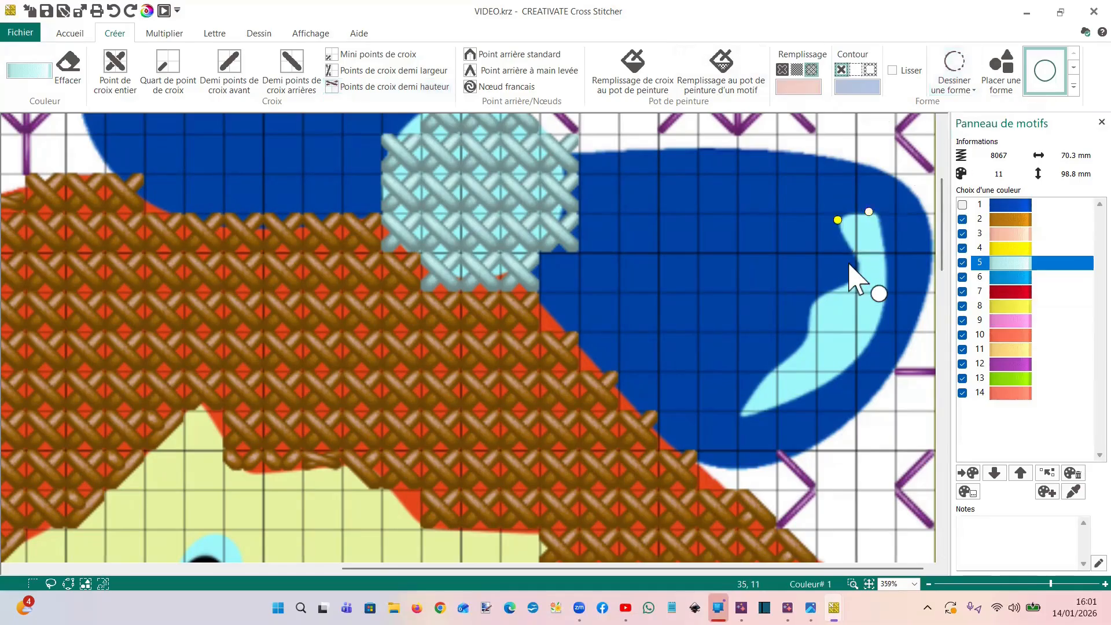
left_click(840, 289)
left_click(817, 301)
left_click(808, 331)
left_click(799, 350)
left_click(782, 365)
left_click(748, 398)
left_click(742, 413)
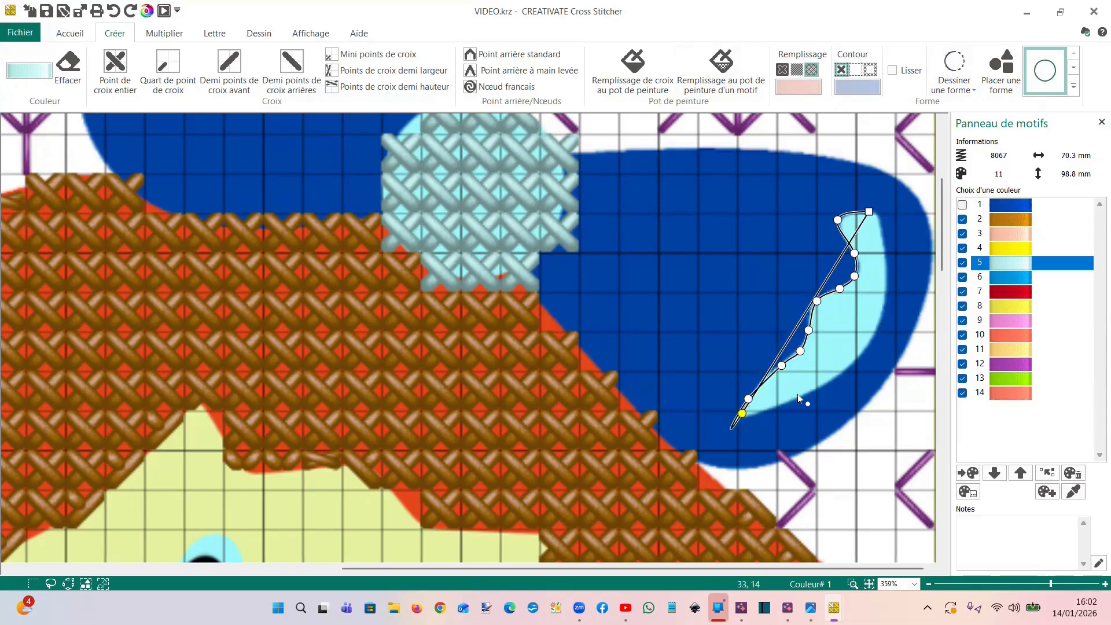
left_click(796, 400)
left_click(846, 368)
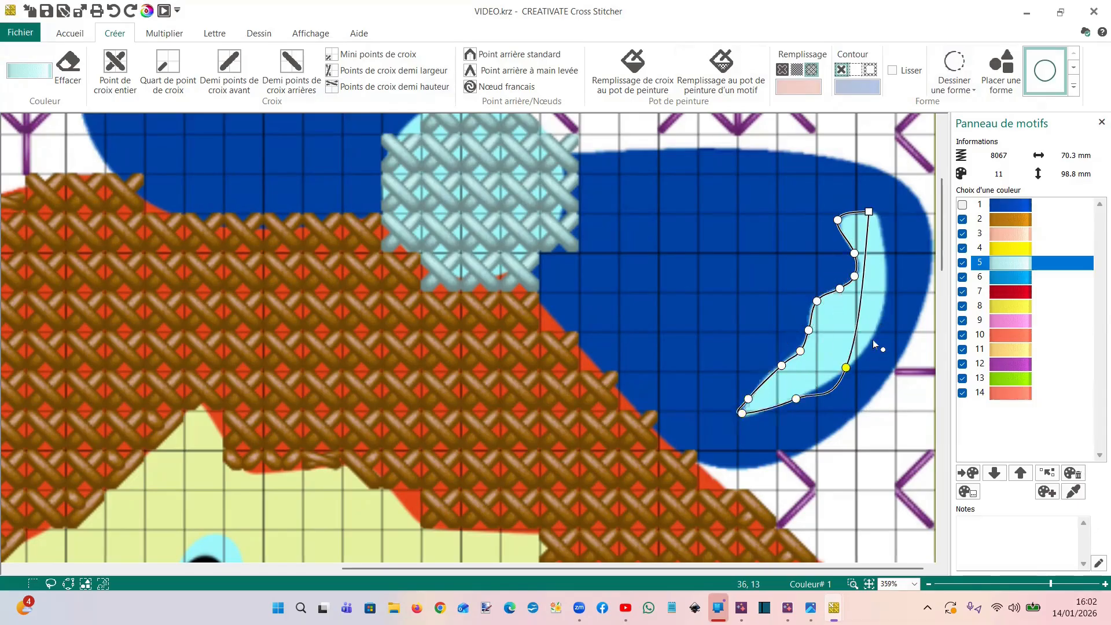
left_click(875, 336)
left_click(892, 279)
double_click(881, 224)
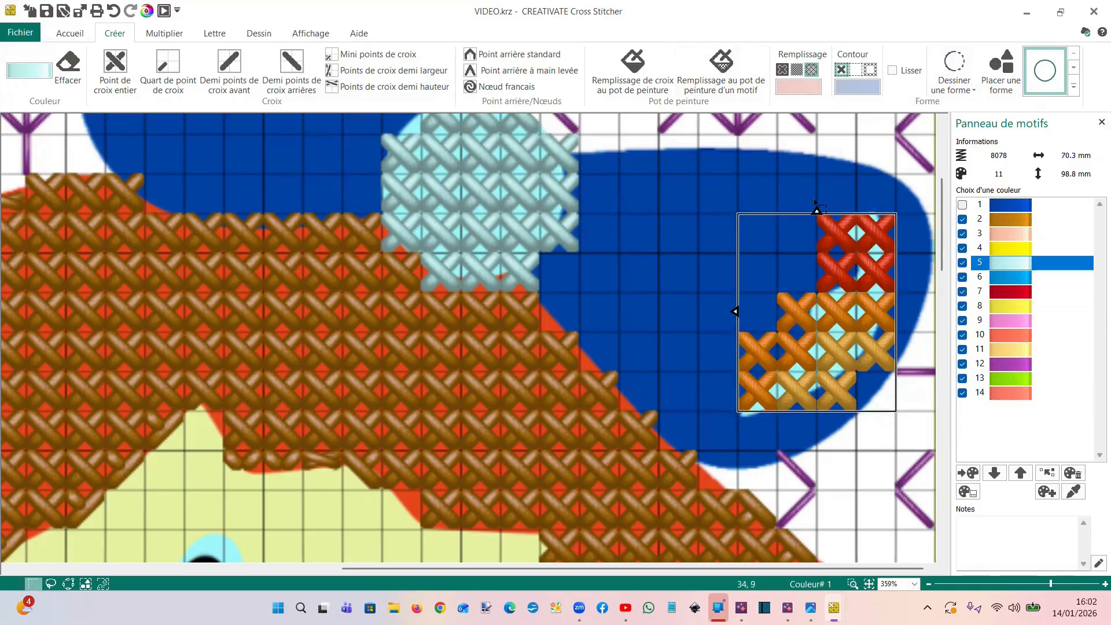
Recolour the red and orange cross stitches of the highlight shape with light blue colour 5 using the cross paint-bucket fill
left_click(1005, 264)
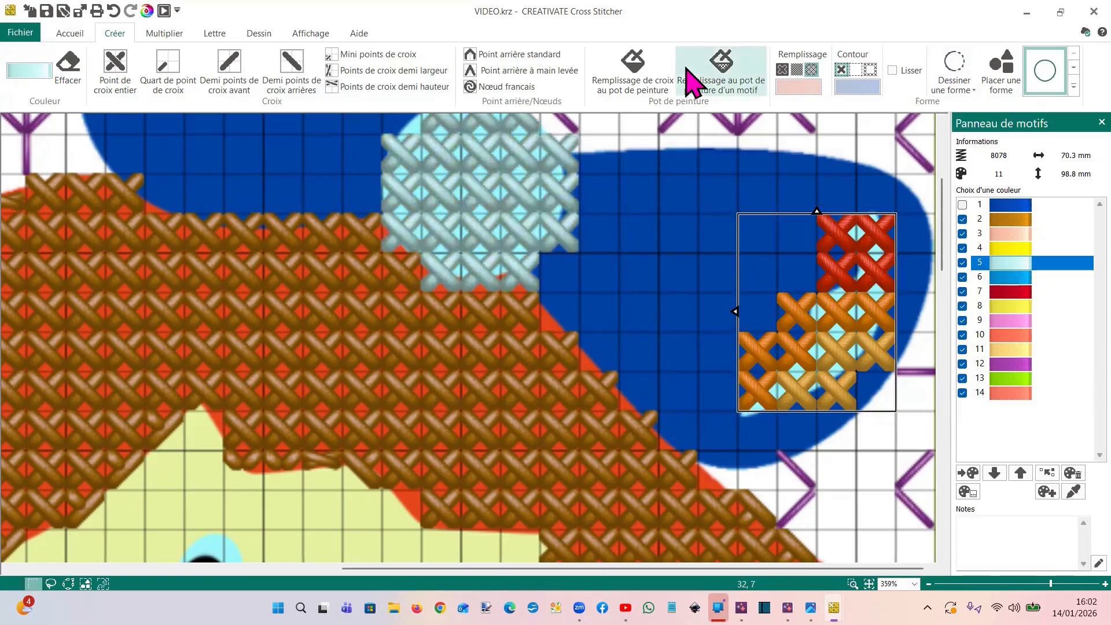
left_click(637, 75)
left_click(867, 277)
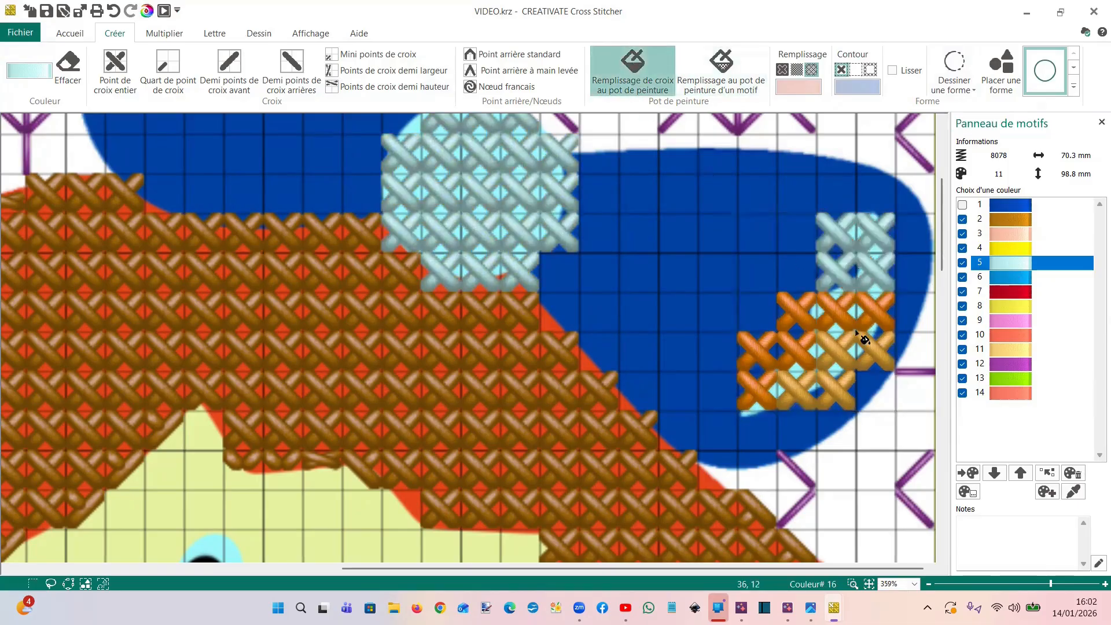
left_click(858, 335)
left_click(855, 369)
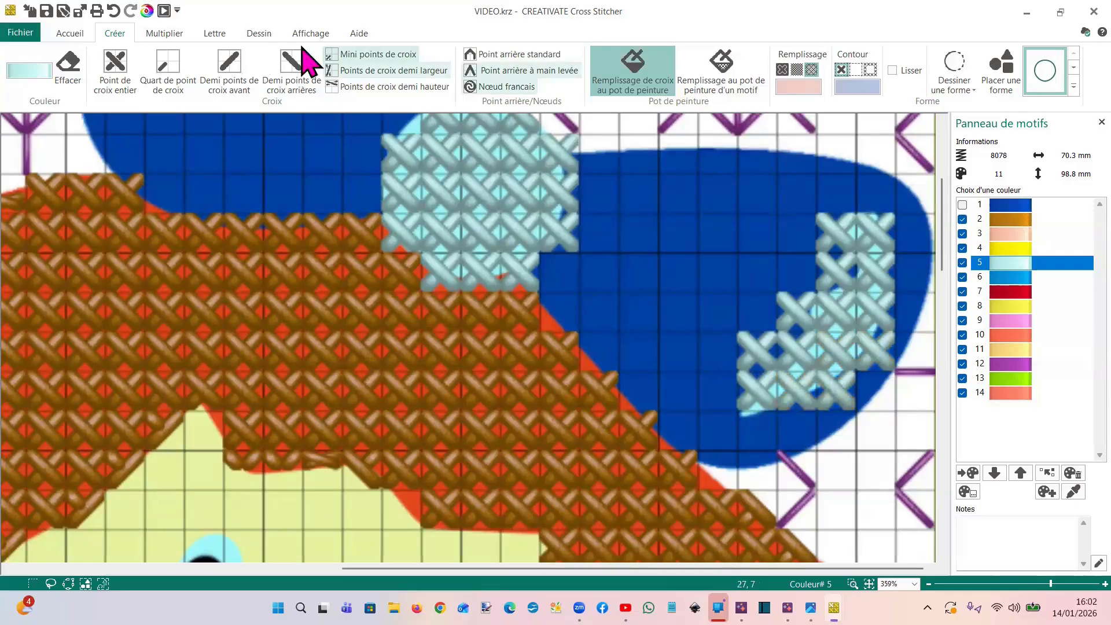
Erase the quarter cross stitches extending beyond the light blue highlight's edges, and show the bow's blue thread, colour 1
left_click(69, 68)
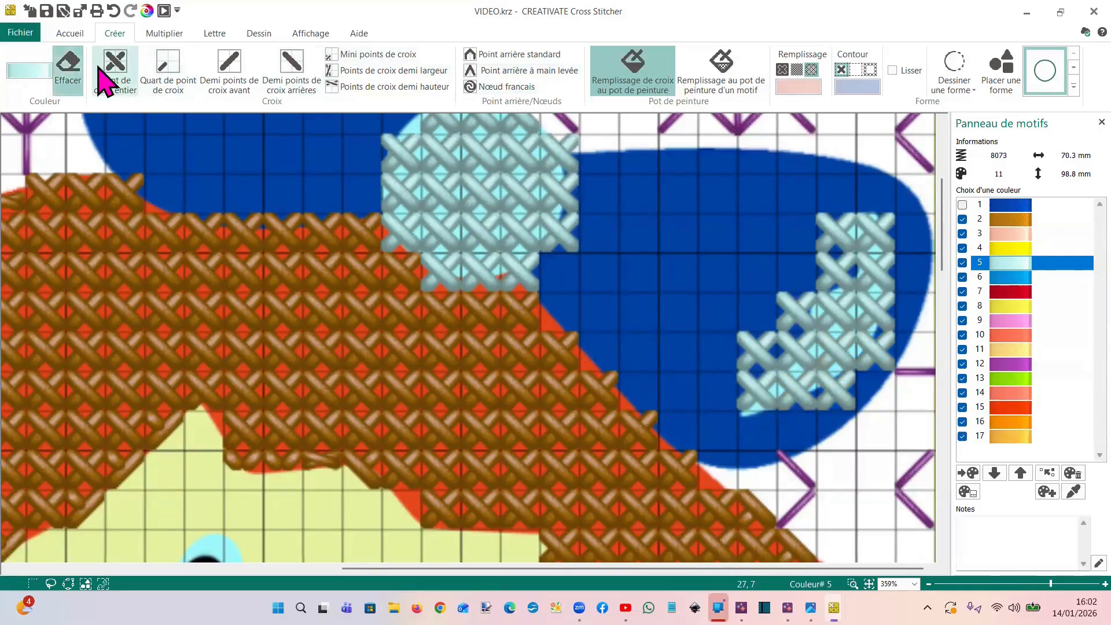
left_click(166, 73)
left_click(829, 233)
left_click(826, 239)
left_click(824, 264)
left_click(829, 283)
left_click(847, 265)
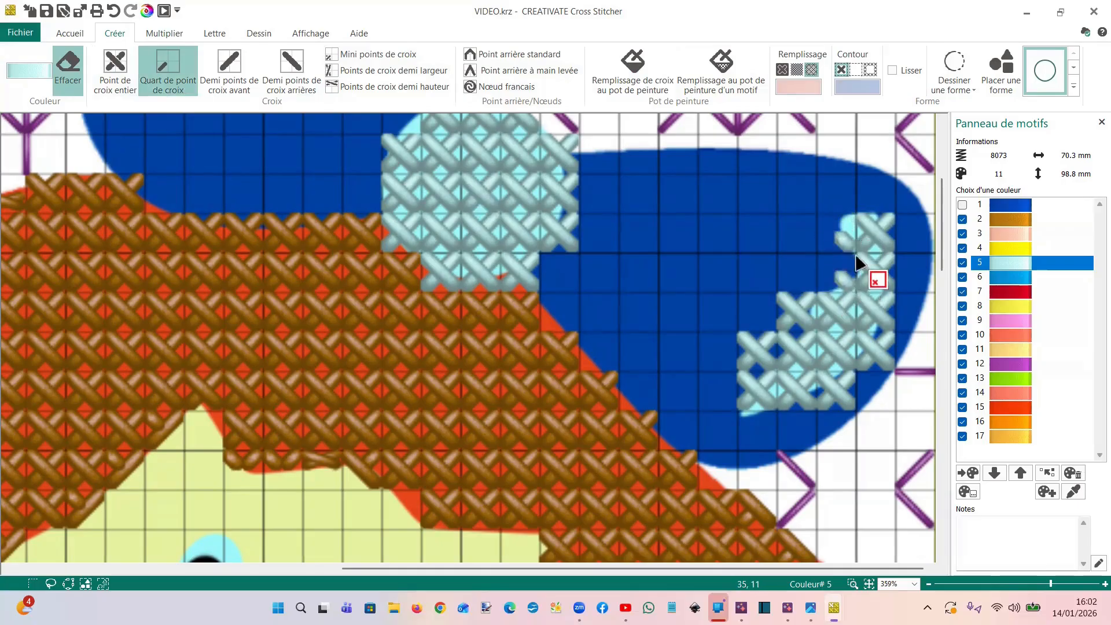
left_click(886, 225)
left_click(801, 304)
left_click(784, 304)
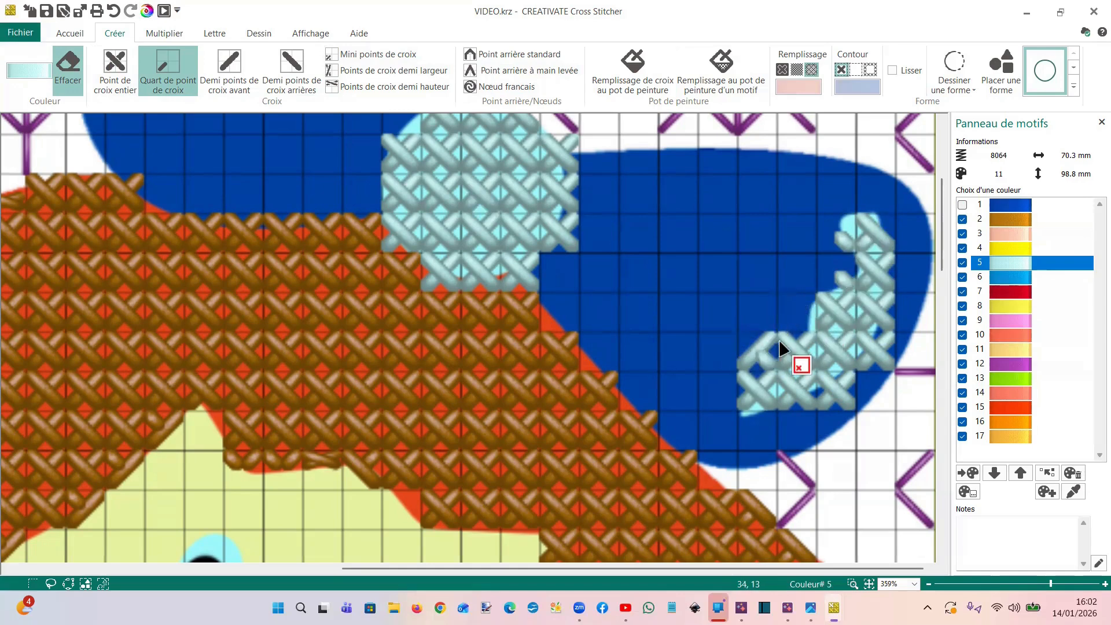
left_click(758, 348)
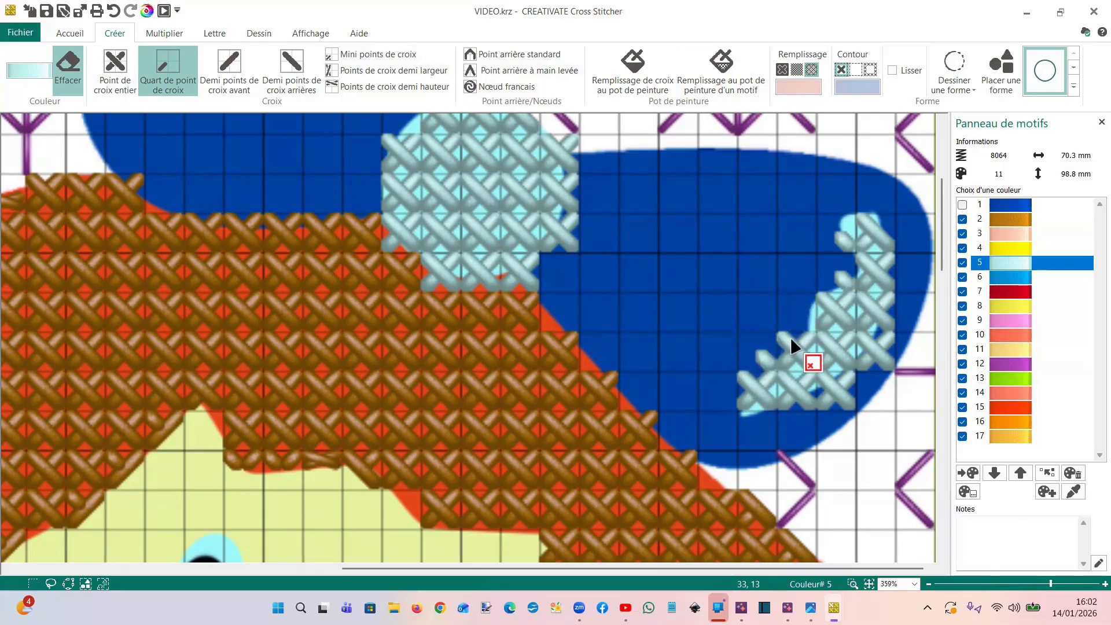
left_click(765, 359)
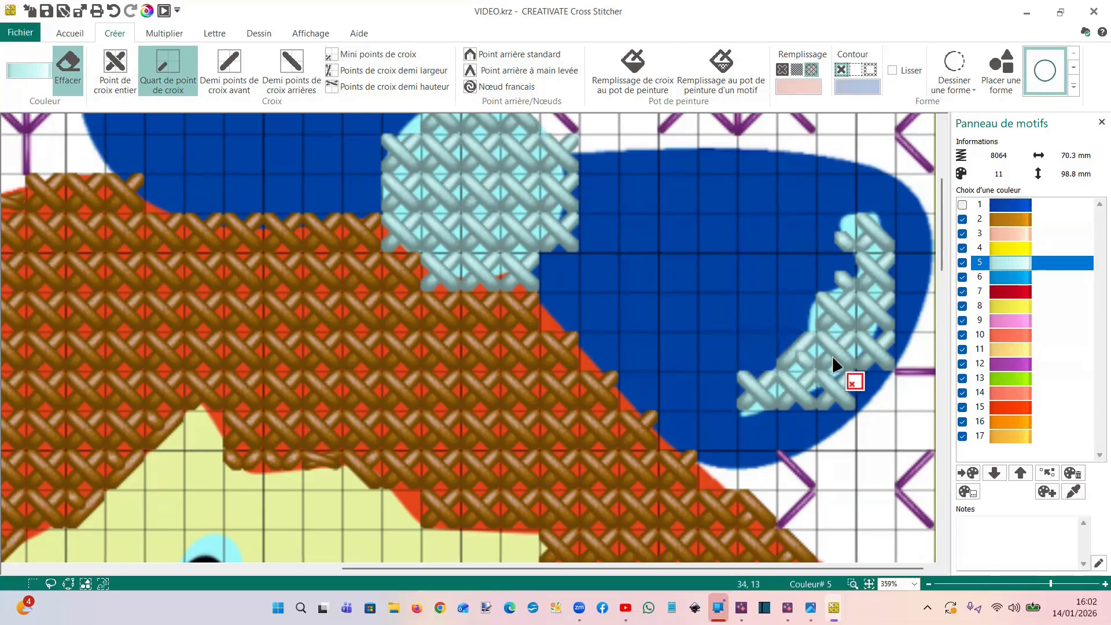
left_click(962, 205)
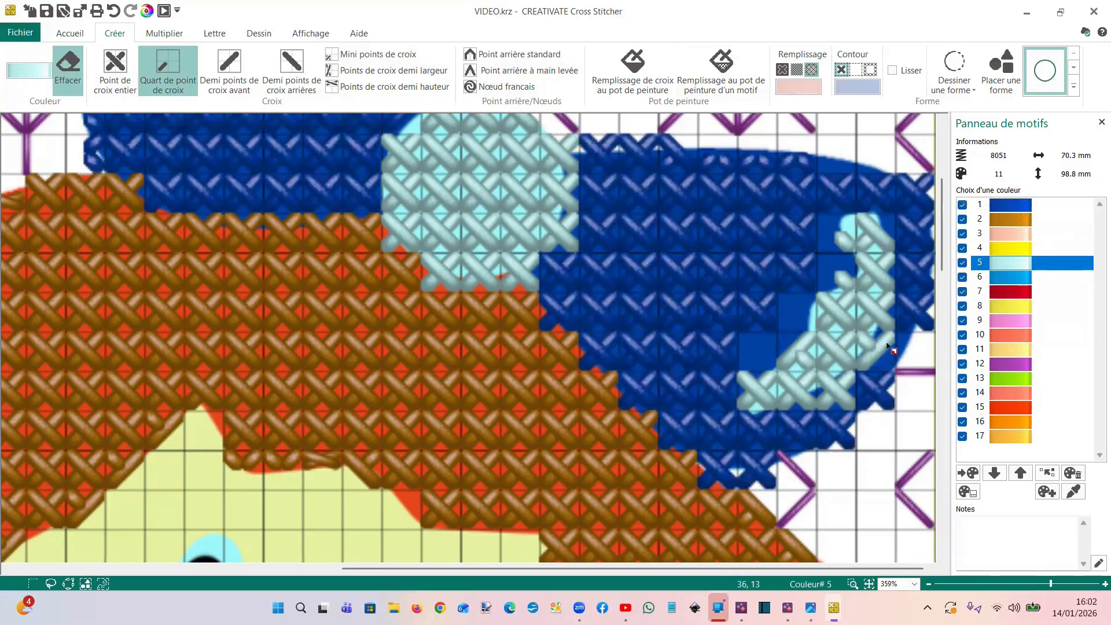
mouse_move(853, 397)
left_mouse_down()
mouse_move(808, 404)
mouse_move(855, 380)
left_mouse_up()
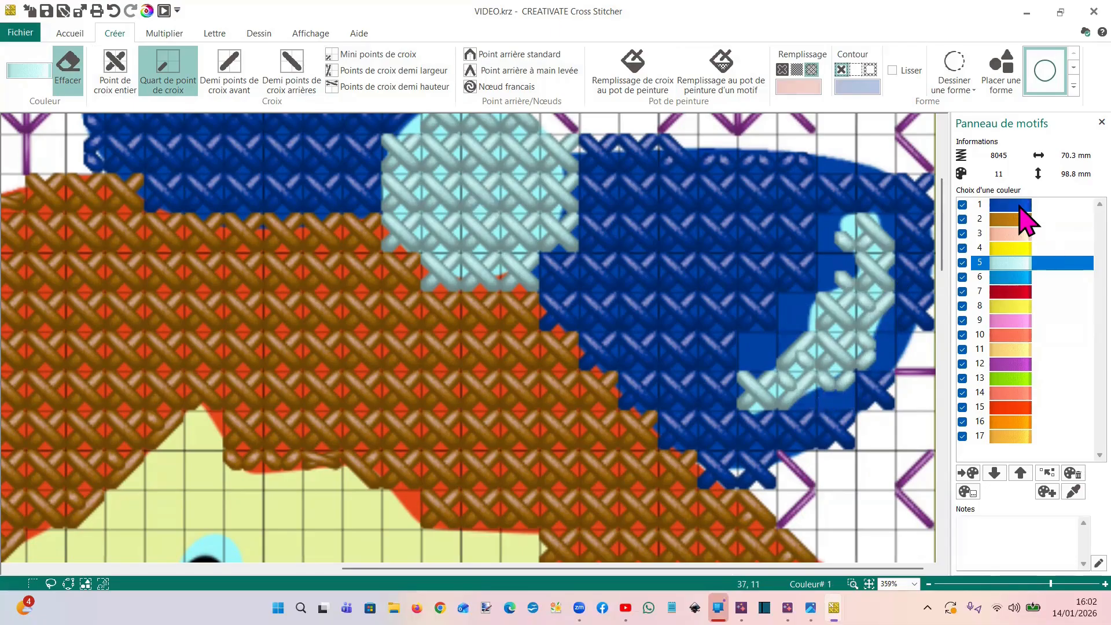
Fill the empty areas around the highlight on the bow's right loop with cross stitches in blue colour 1
left_click(1018, 206)
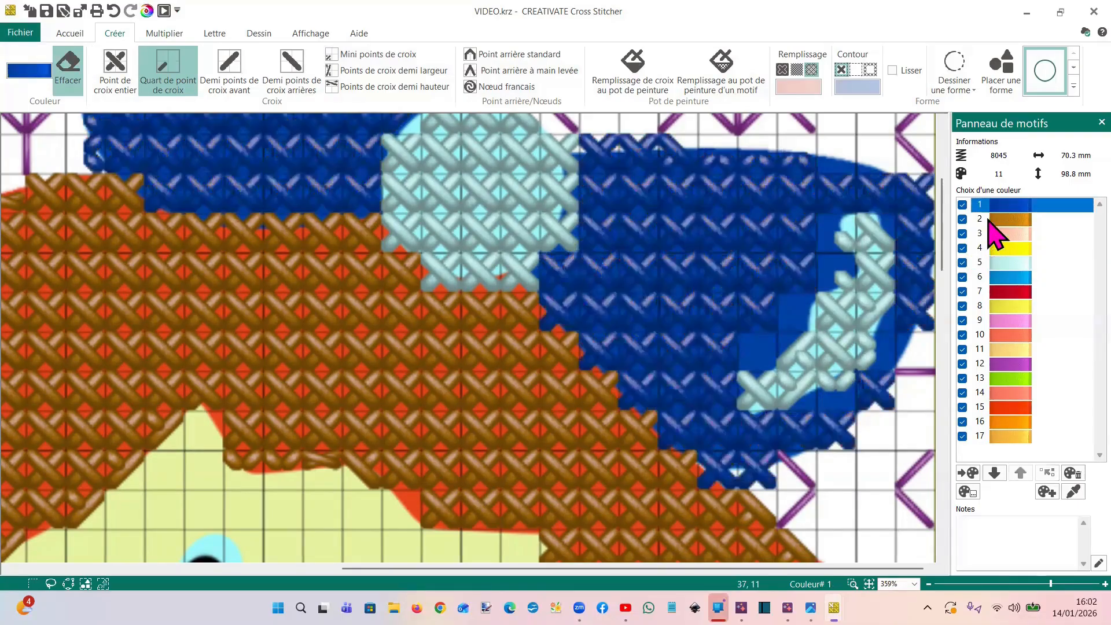
left_click(632, 70)
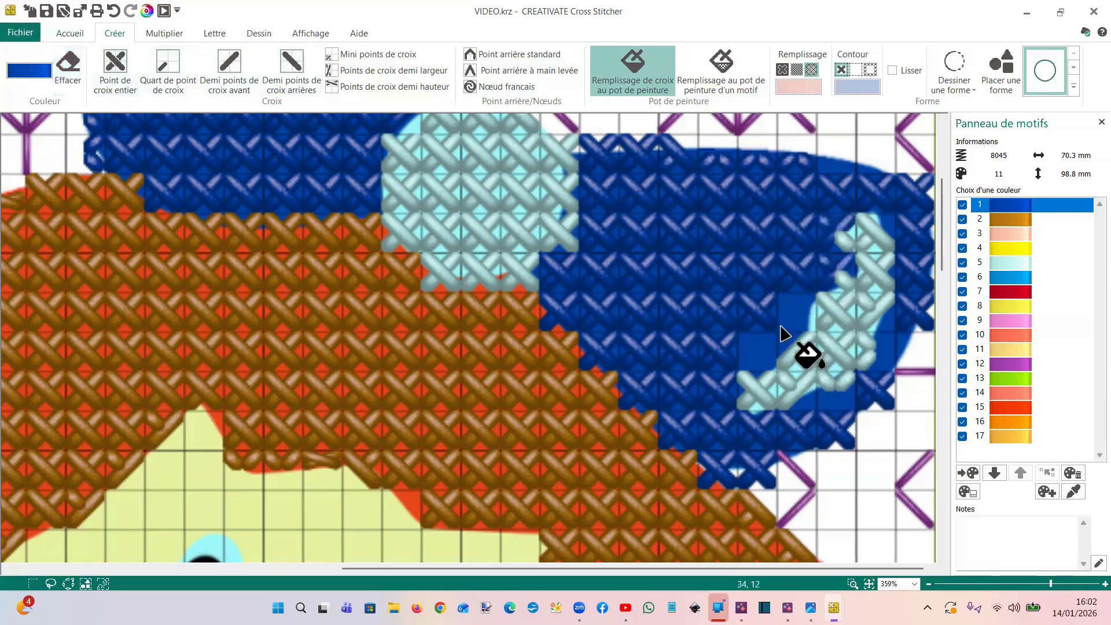
left_click(904, 338)
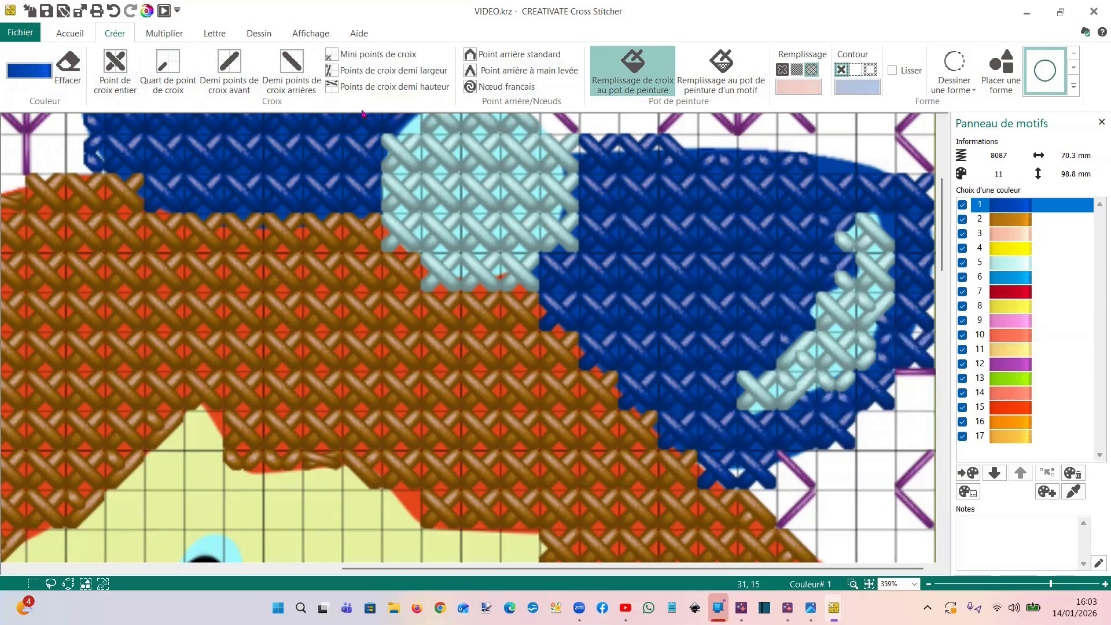
Erase the blue quarter cross stitches that extend beyond the lower, outer and upper edges of the bow's right loop
left_click(173, 78)
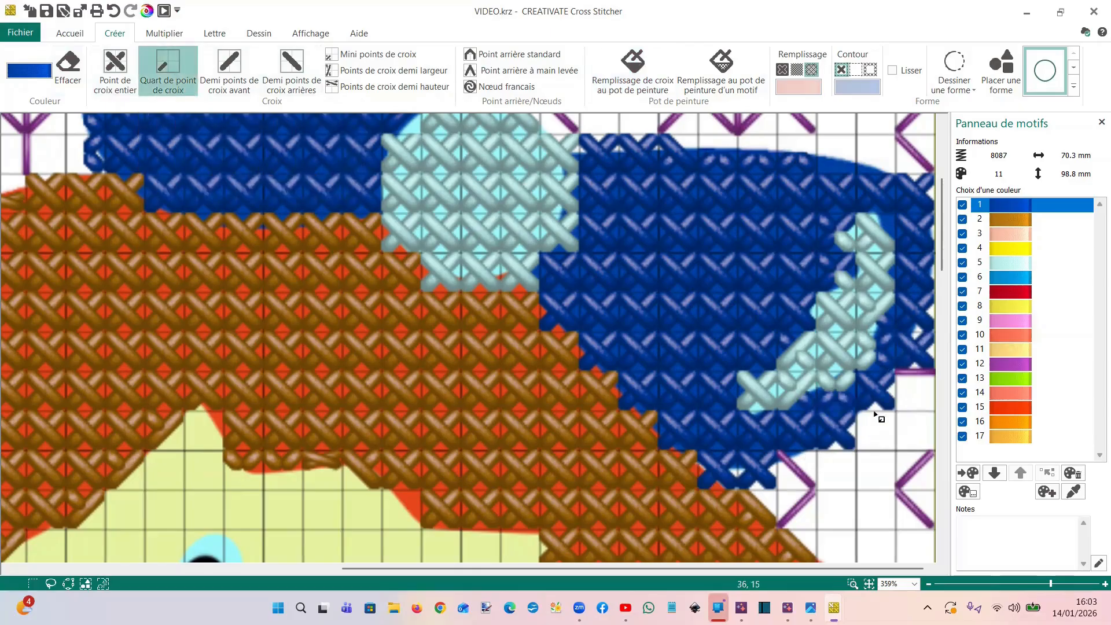
left_click(68, 69)
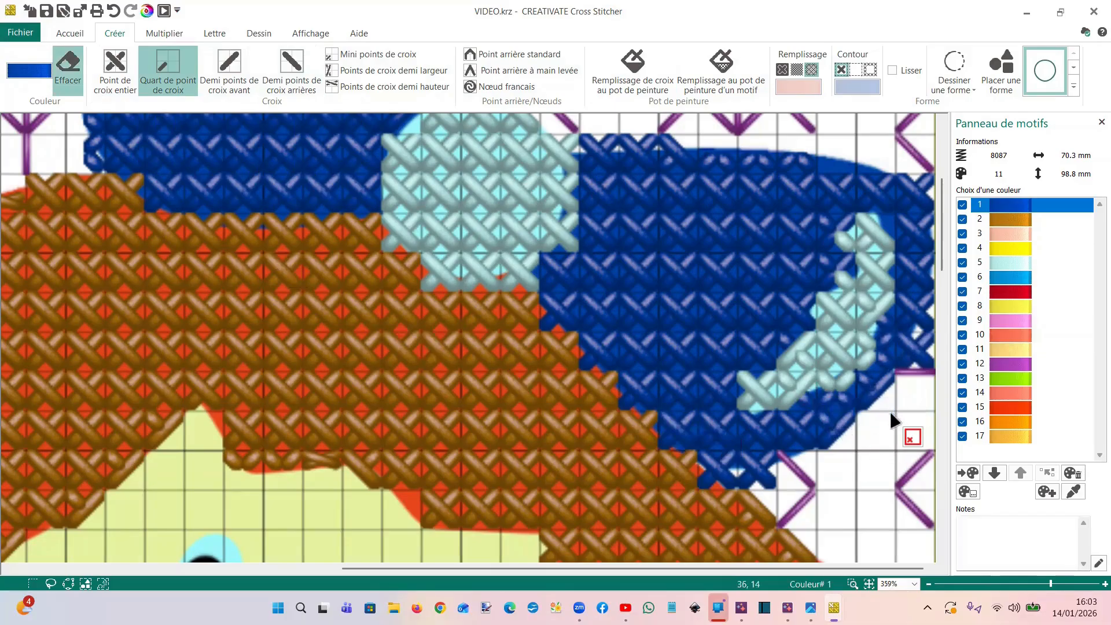
left_click_drag(789, 488, 735, 488)
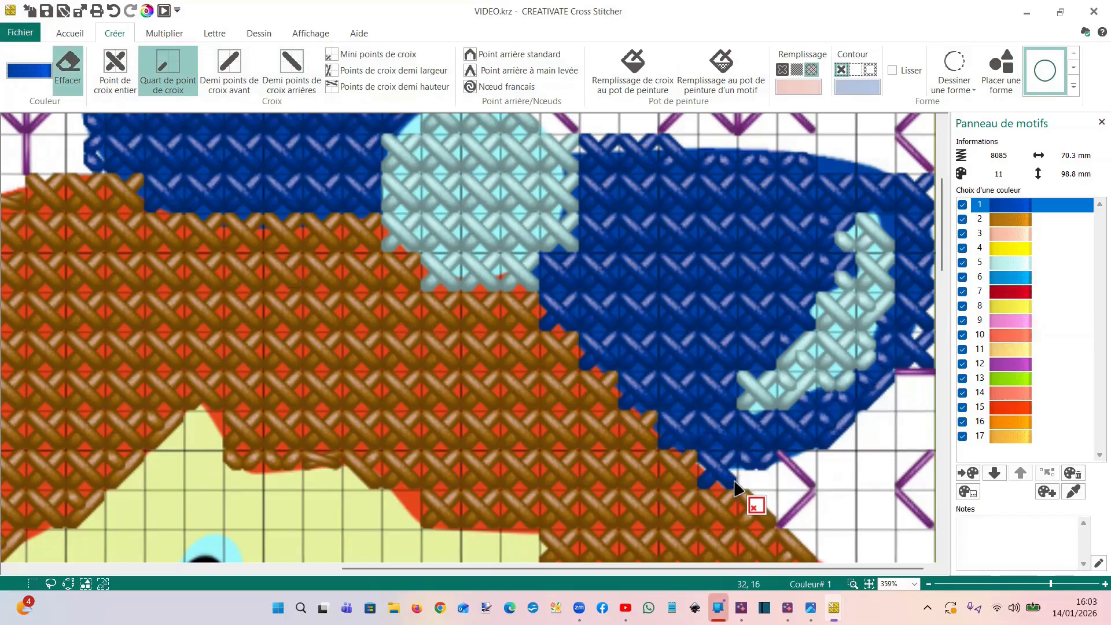
left_click(930, 356)
left_click(932, 335)
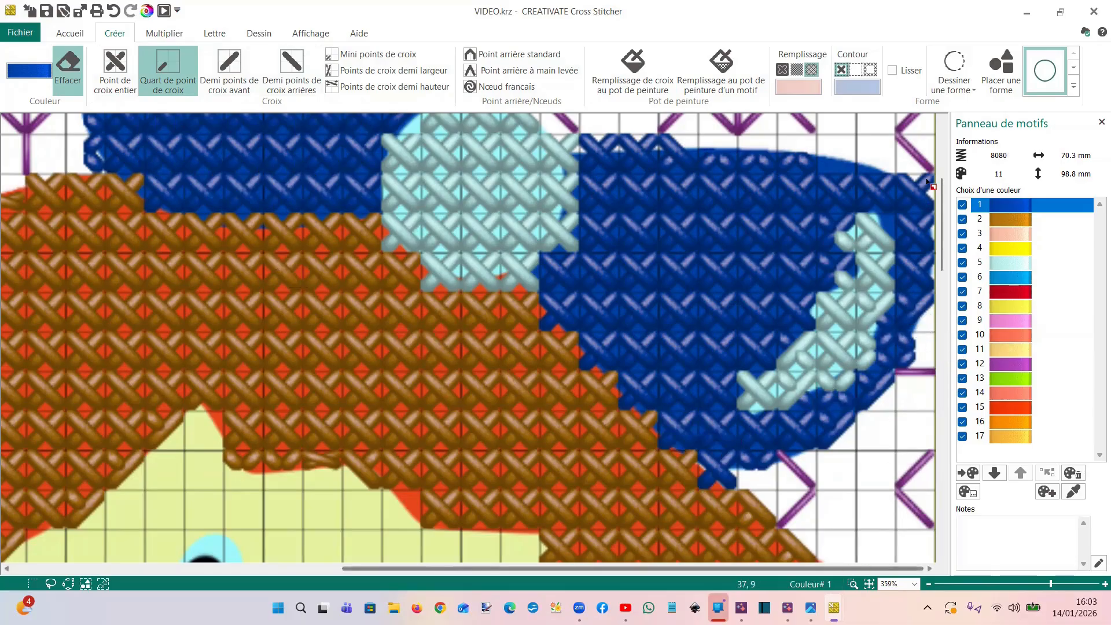
left_click(662, 140)
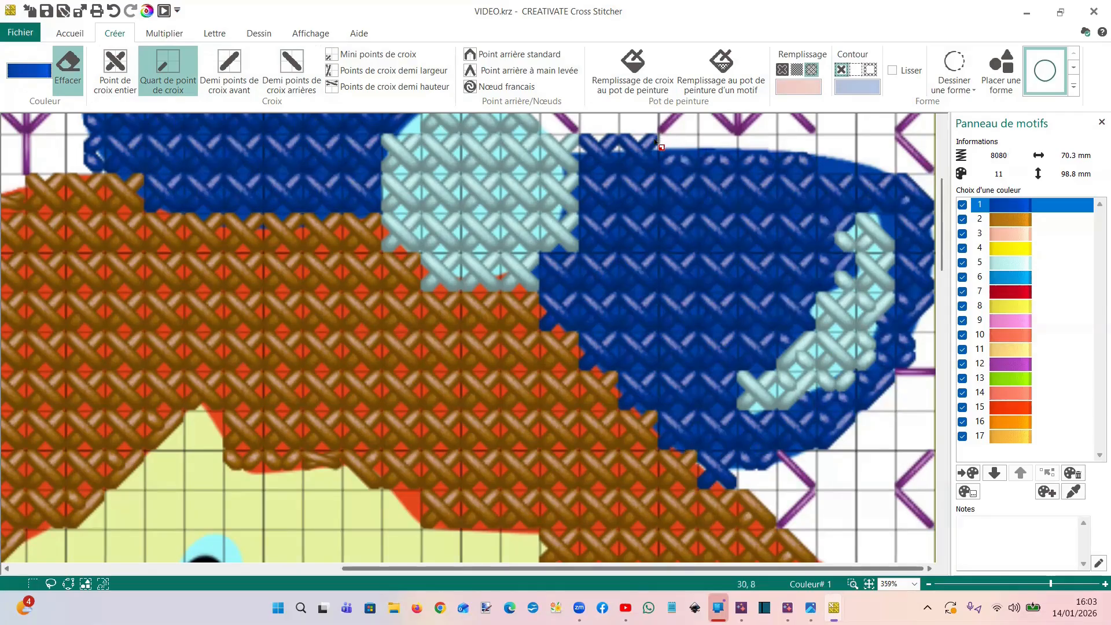
left_click(630, 141)
left_click(593, 144)
scroll(277, 357, "down", 4)
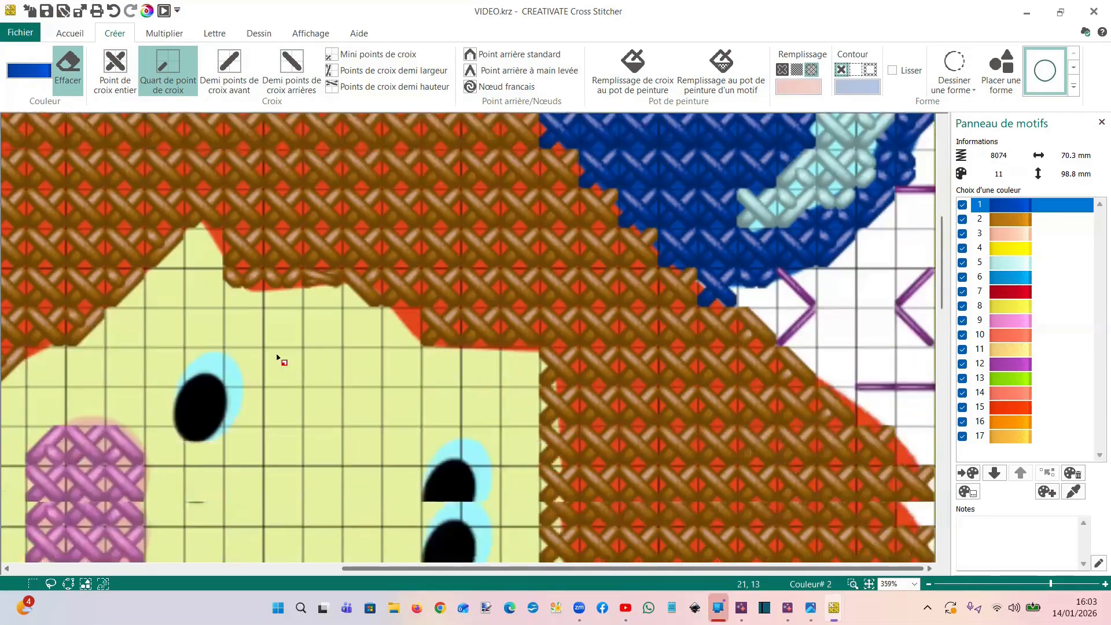
scroll(282, 327, "down", 9)
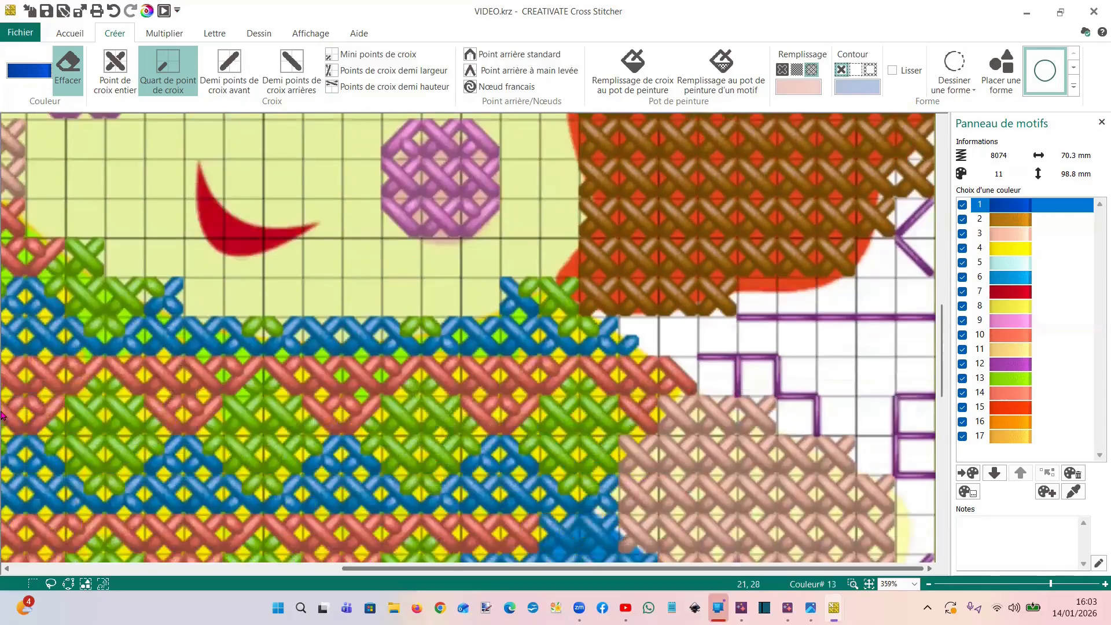
scroll(16, 441, "down", 2)
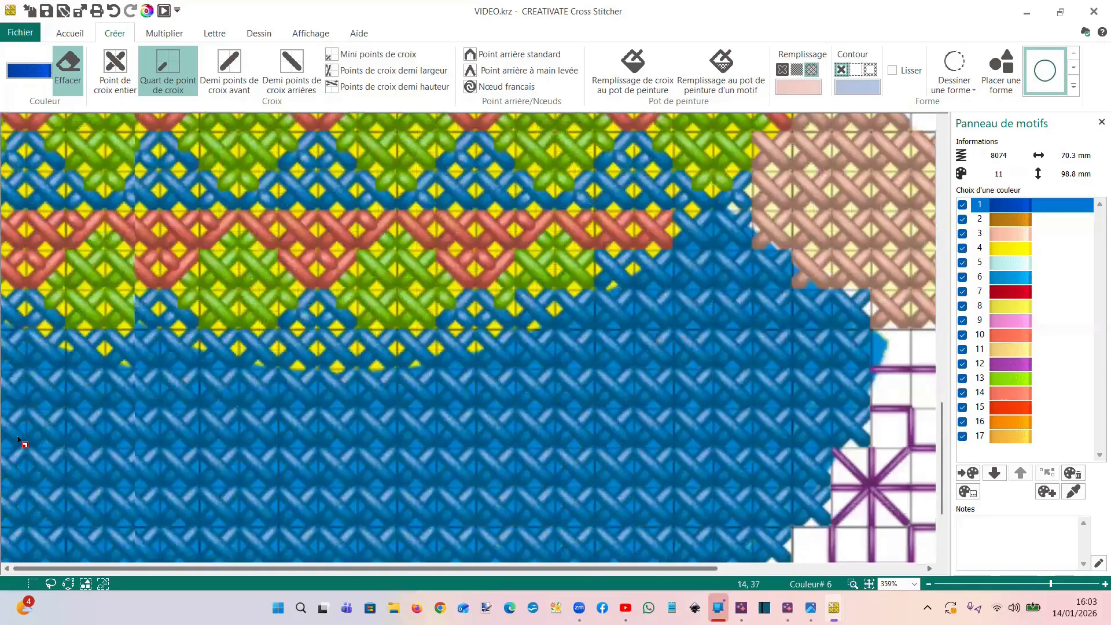
scroll(19, 436, "down", 3)
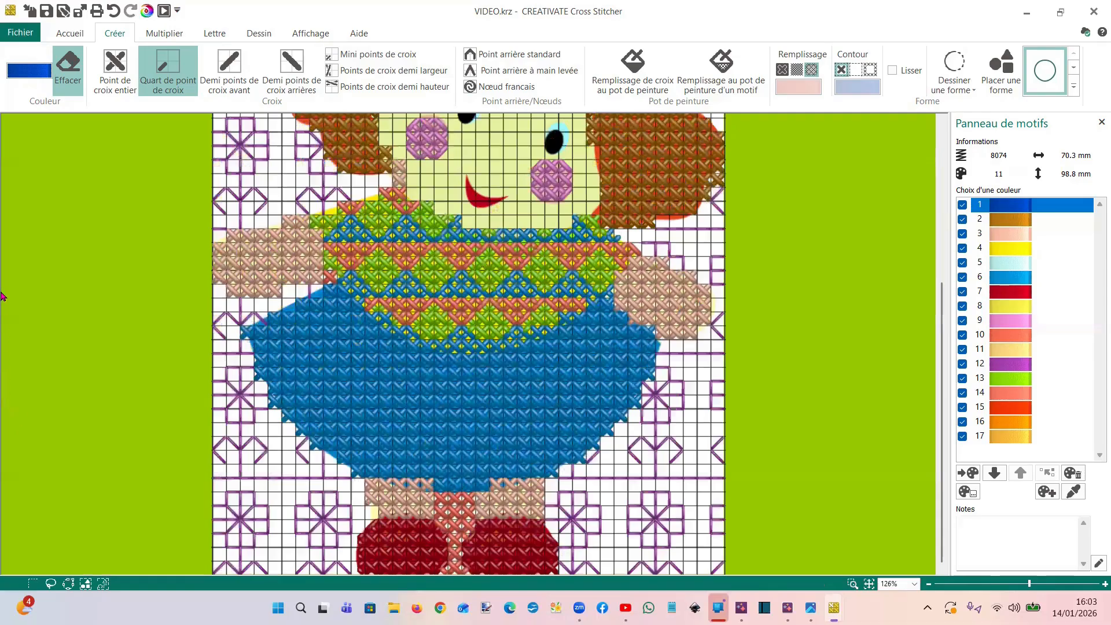
scroll(2, 296, "down", 2)
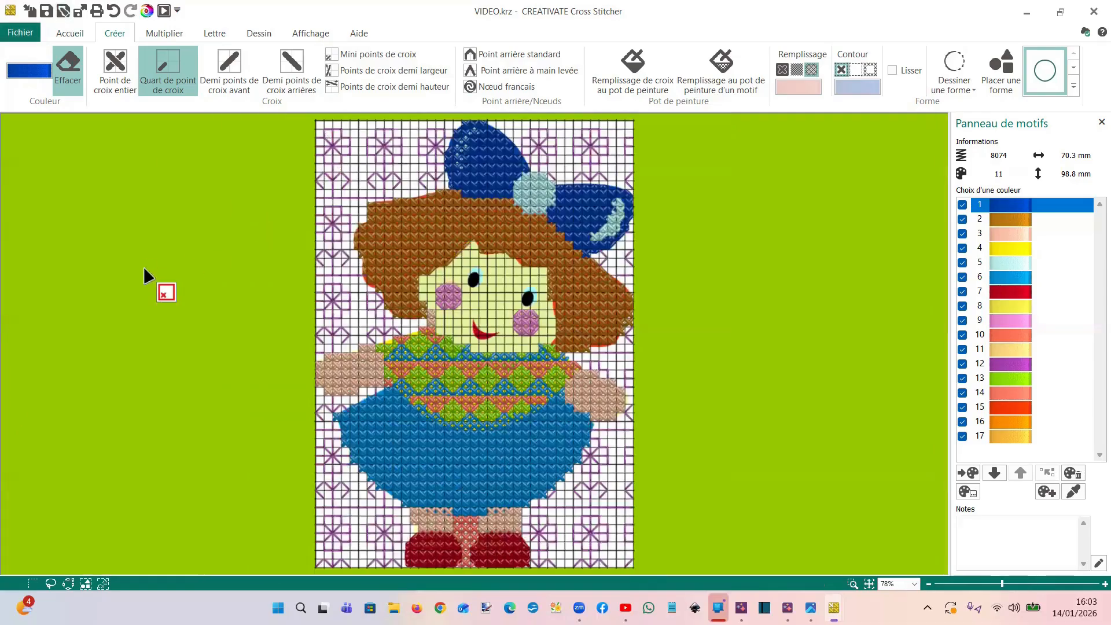